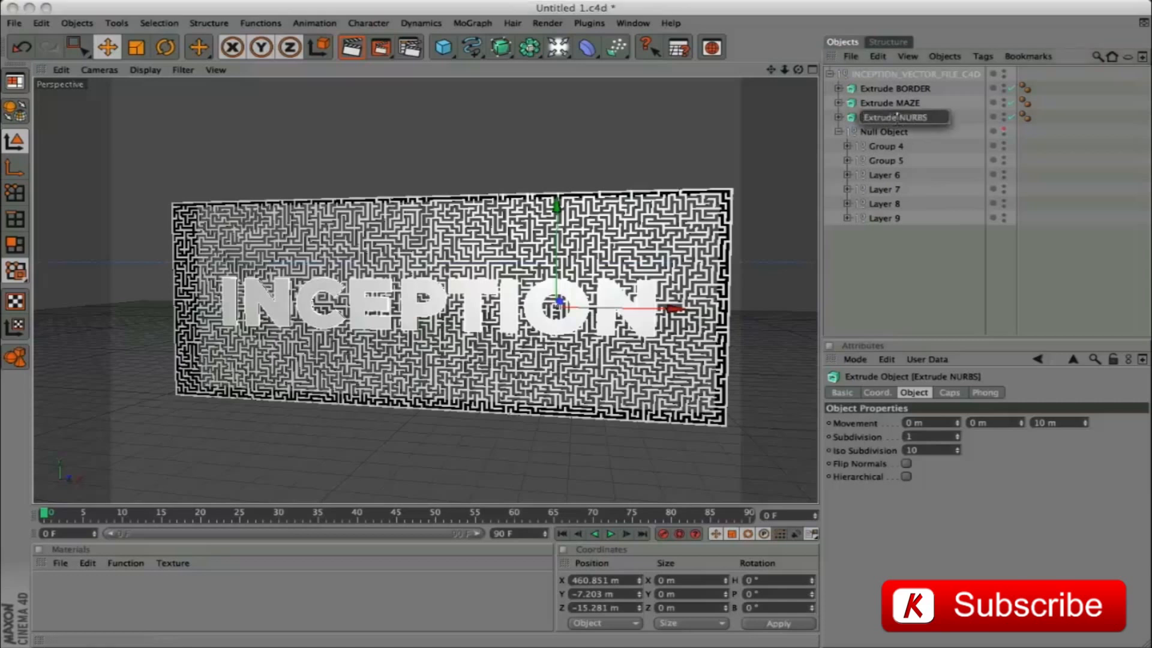
Rename the Extrude NURBS object as Extrude LOGO OUTSIDE and collapse the Null Object's hierarchy
drag(897, 117, 950, 117)
text(LOGO OUTSIDE)
key(Return)
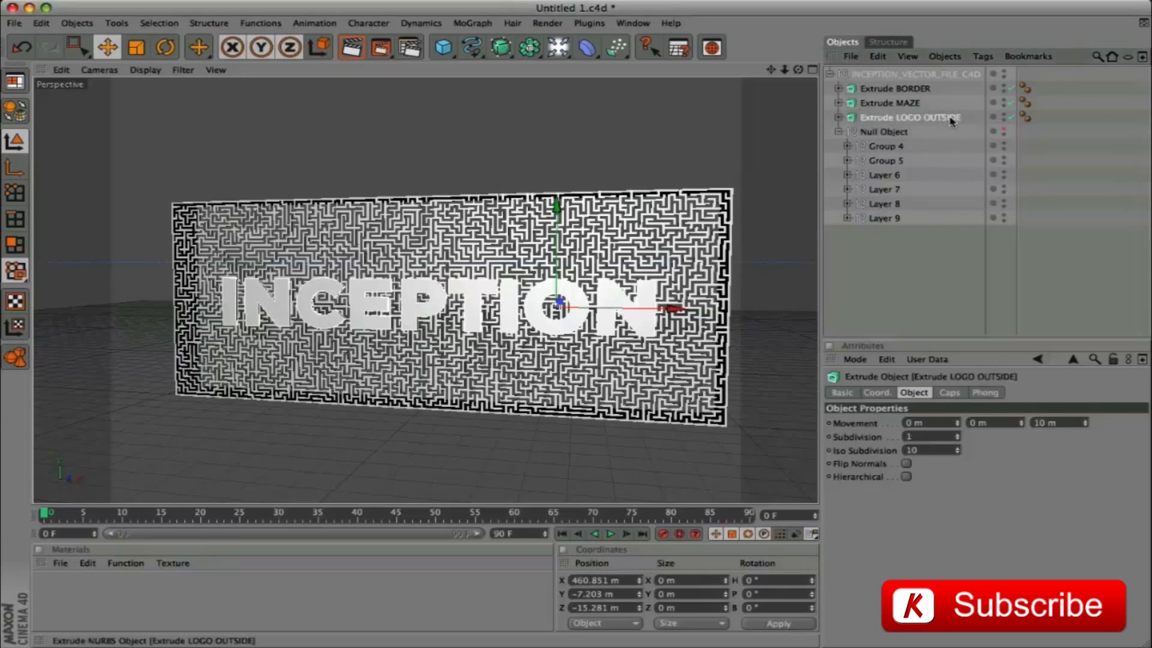
click(839, 131)
Add a Boole object and nest Extrude MAZE and Extrude LOGO OUTSIDE inside it, with the maze first
click(530, 47)
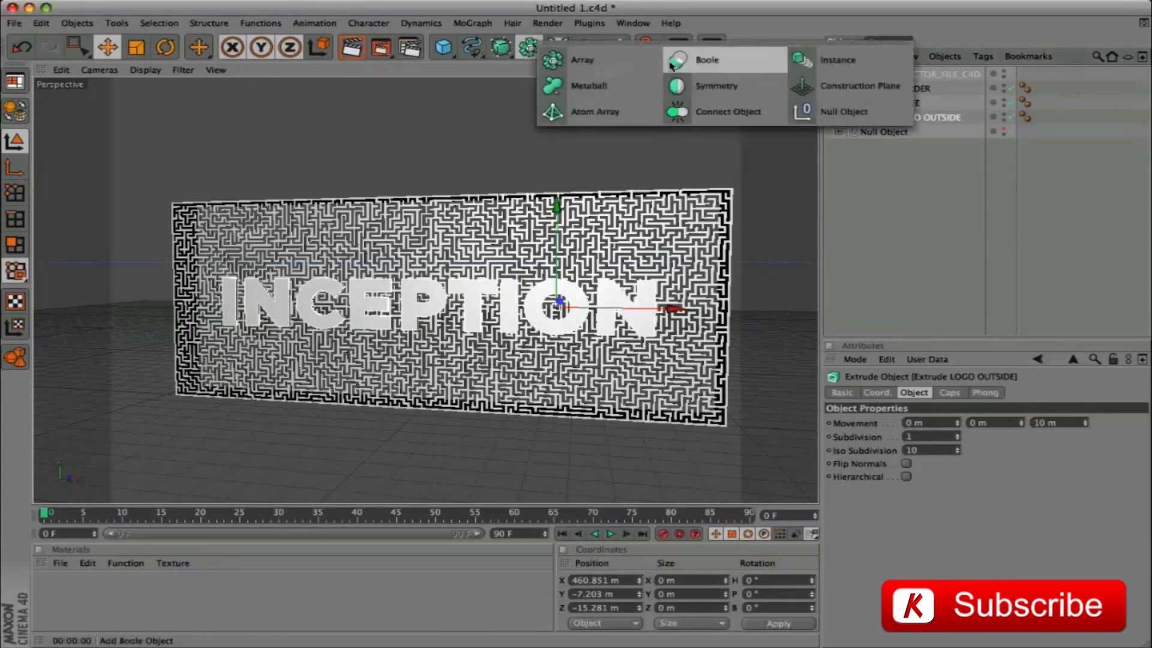
click(680, 65)
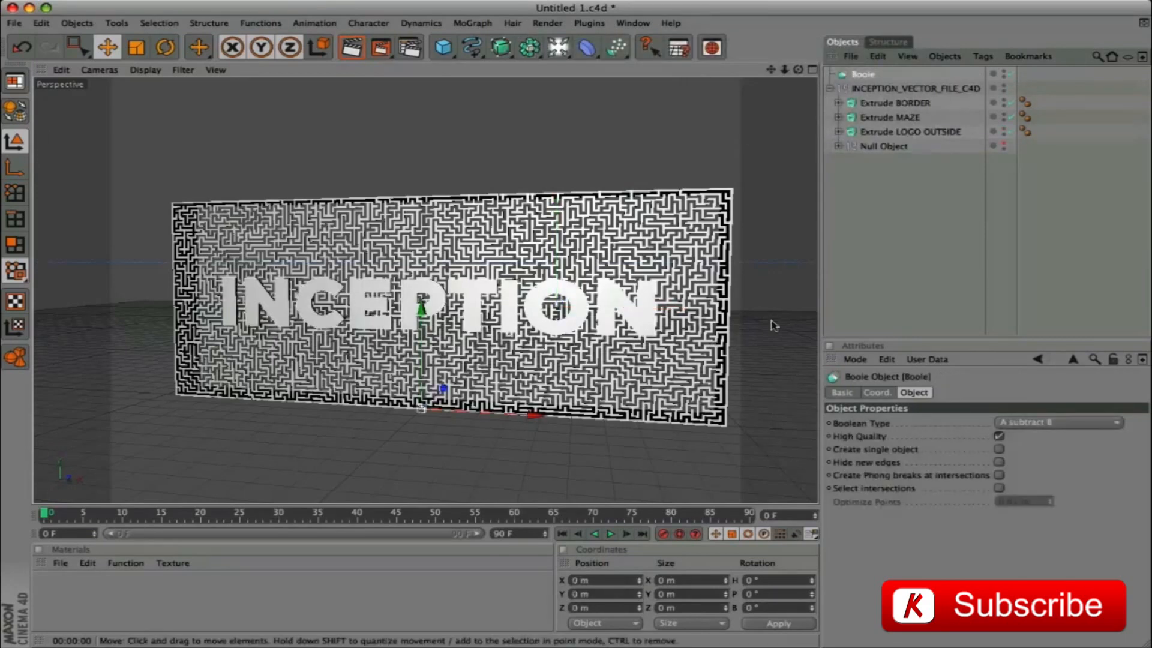
drag(879, 118, 862, 76)
drag(870, 139, 870, 85)
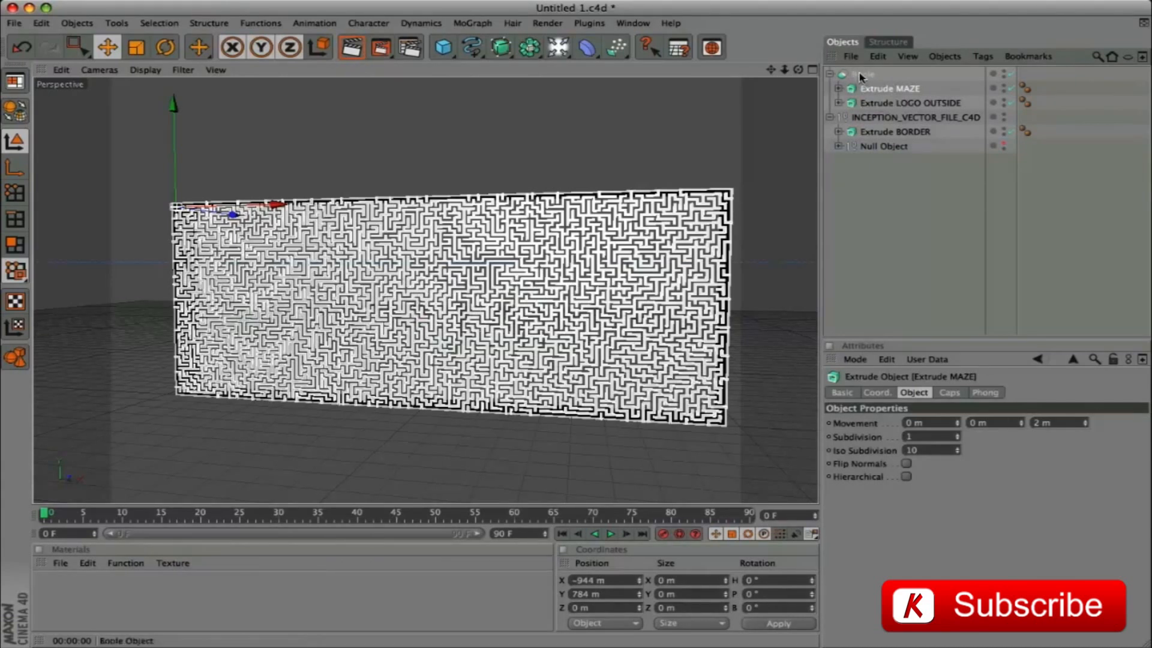
Set the Boole object's Boolean type to A without B
click(862, 77)
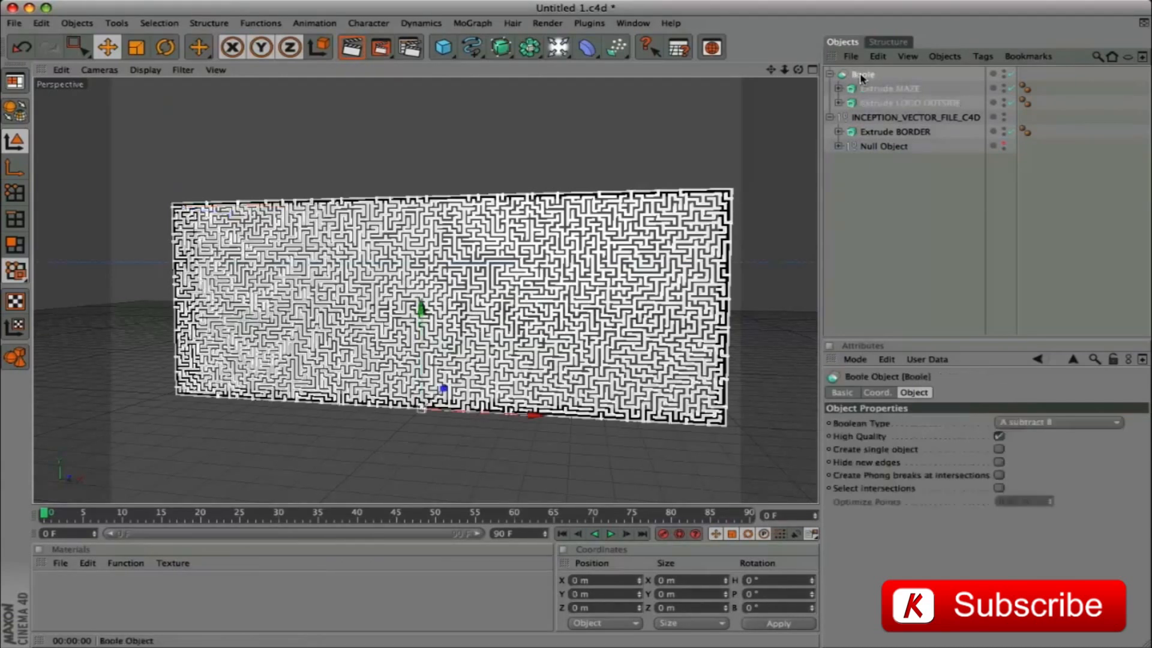
click(1072, 428)
click(1059, 477)
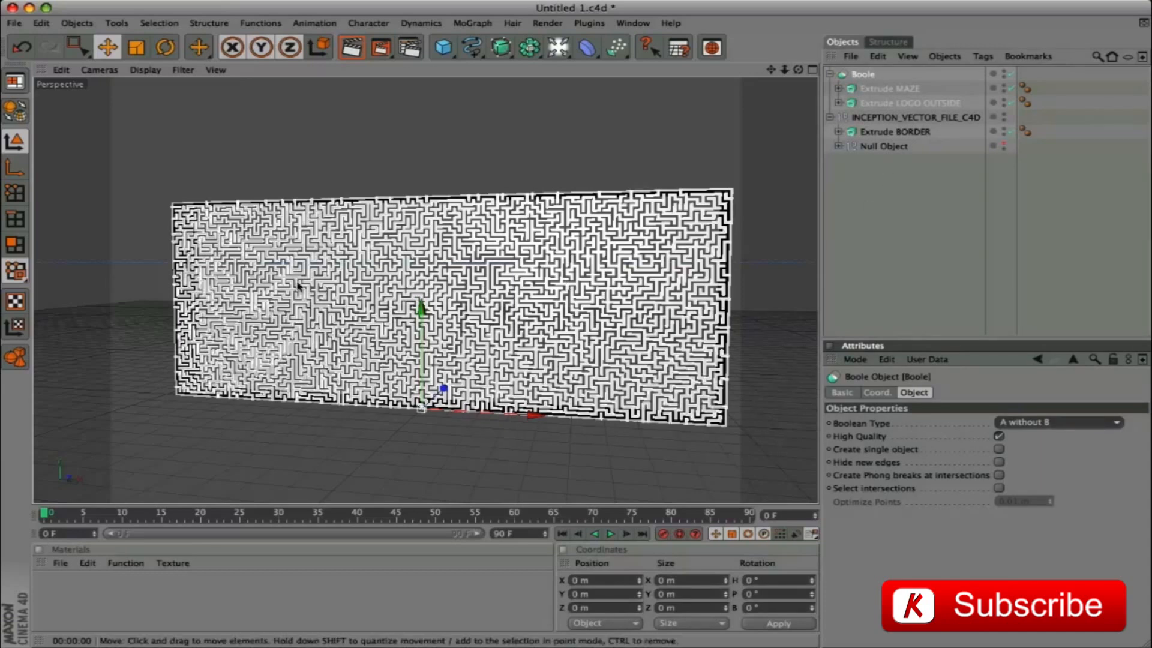
Try a Z movement of 20 m on Extrude LOGO OUTSIDE and render the view to check the cut-out
click(889, 103)
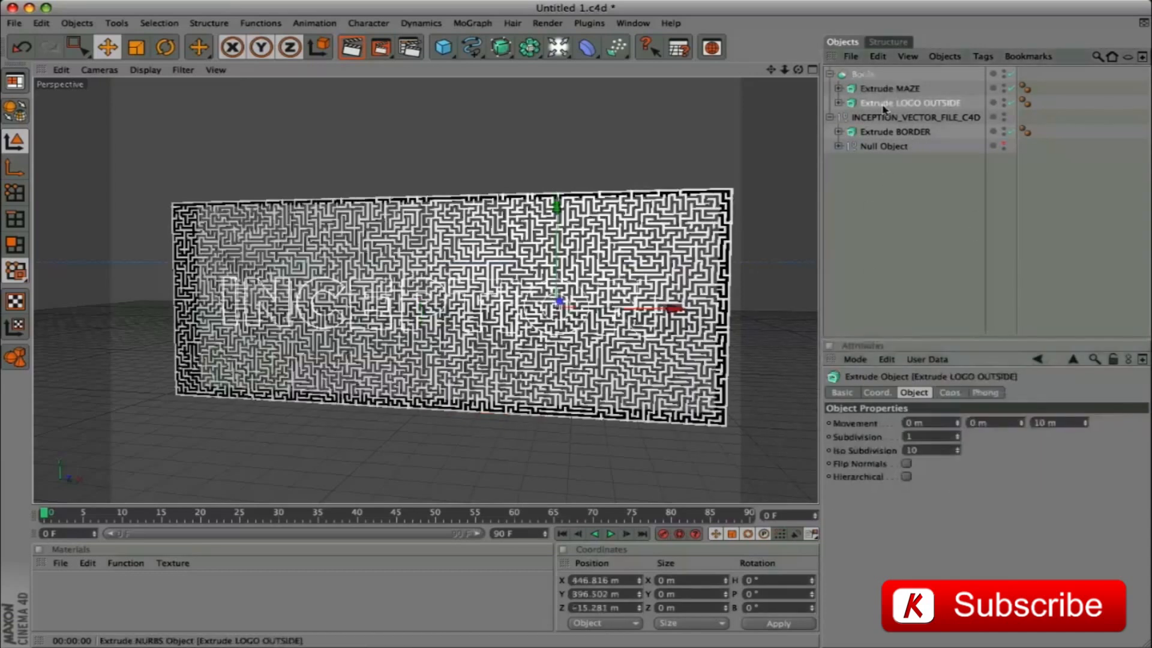
click(1070, 423)
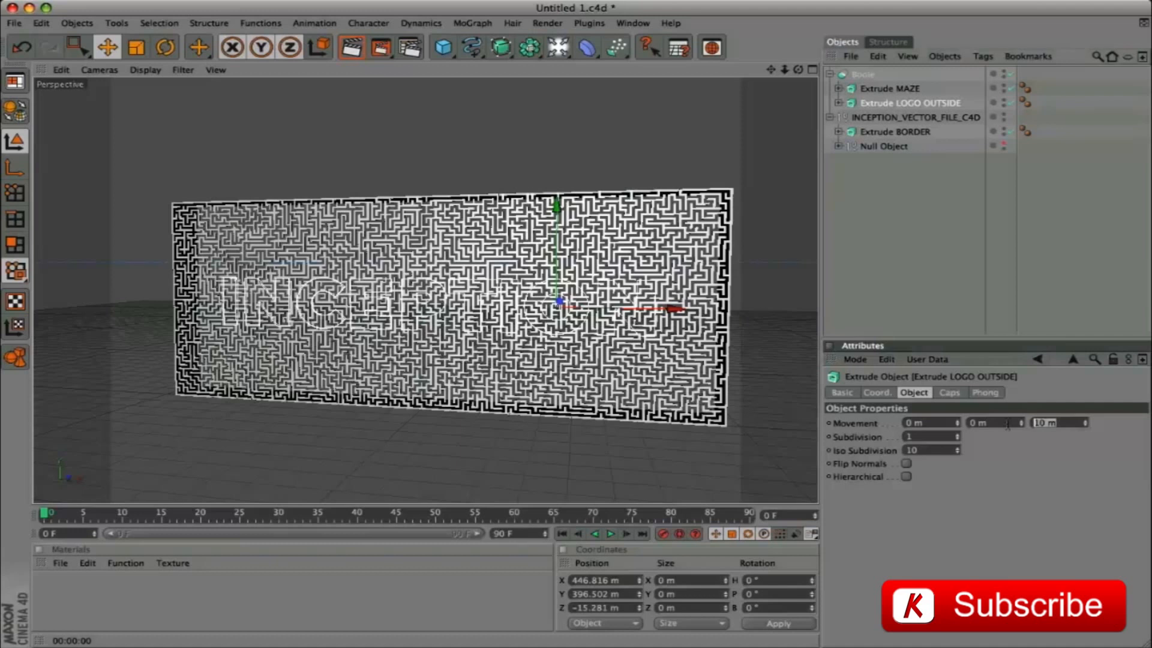
text(20)
key(Return)
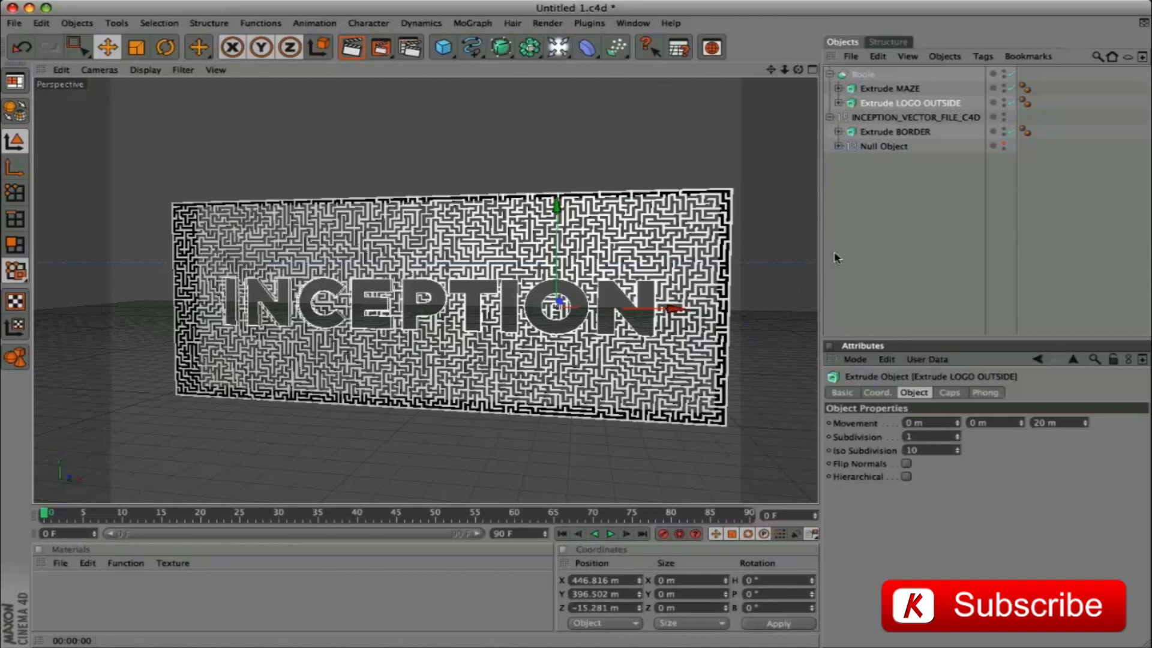
key(super+r)
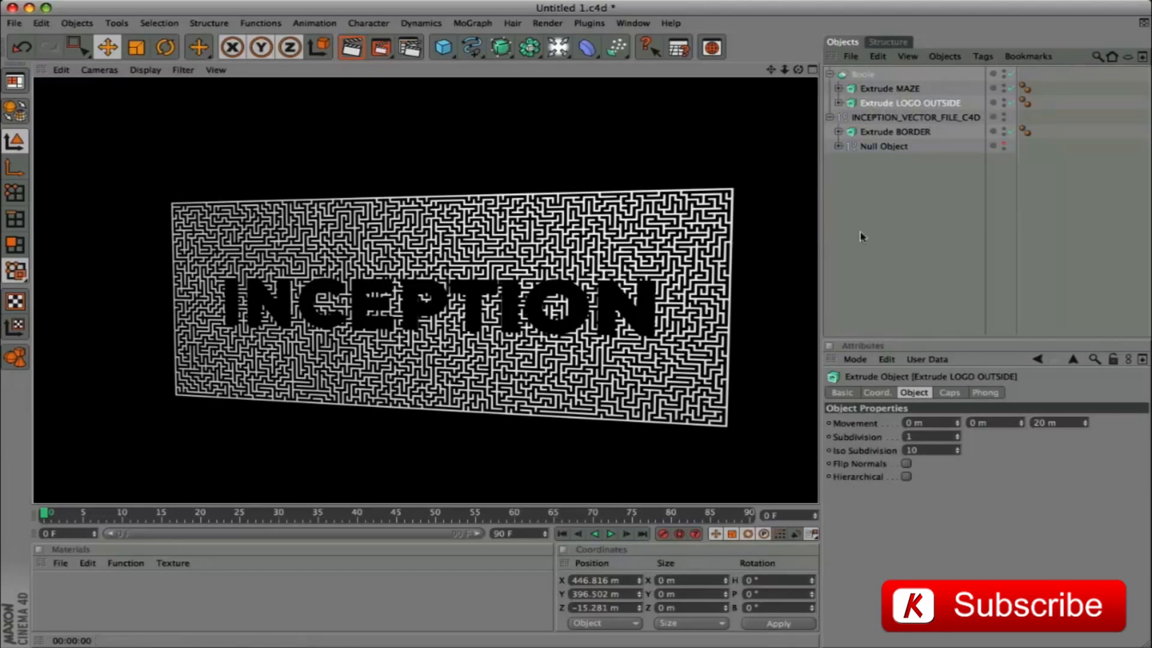
Set the Z movement of Extrude LOGO OUTSIDE to 200 m and of Extrude MAZE to 150 m, with a preview render
drag(1061, 423, 987, 421)
text(200)
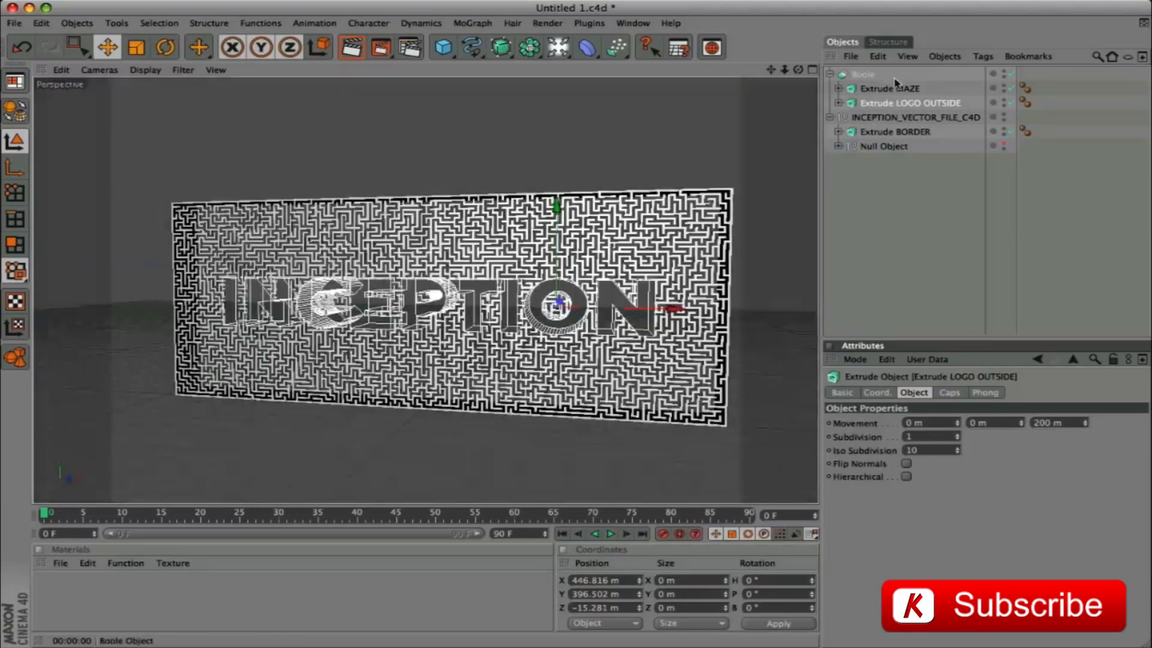
click(897, 90)
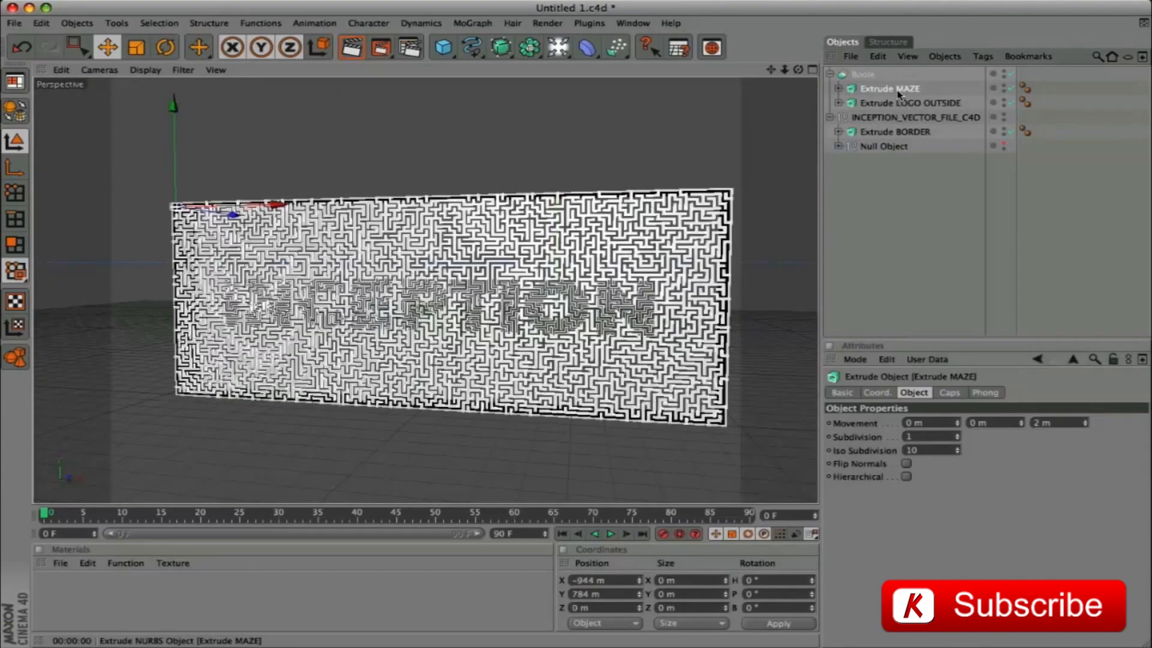
click(1065, 423)
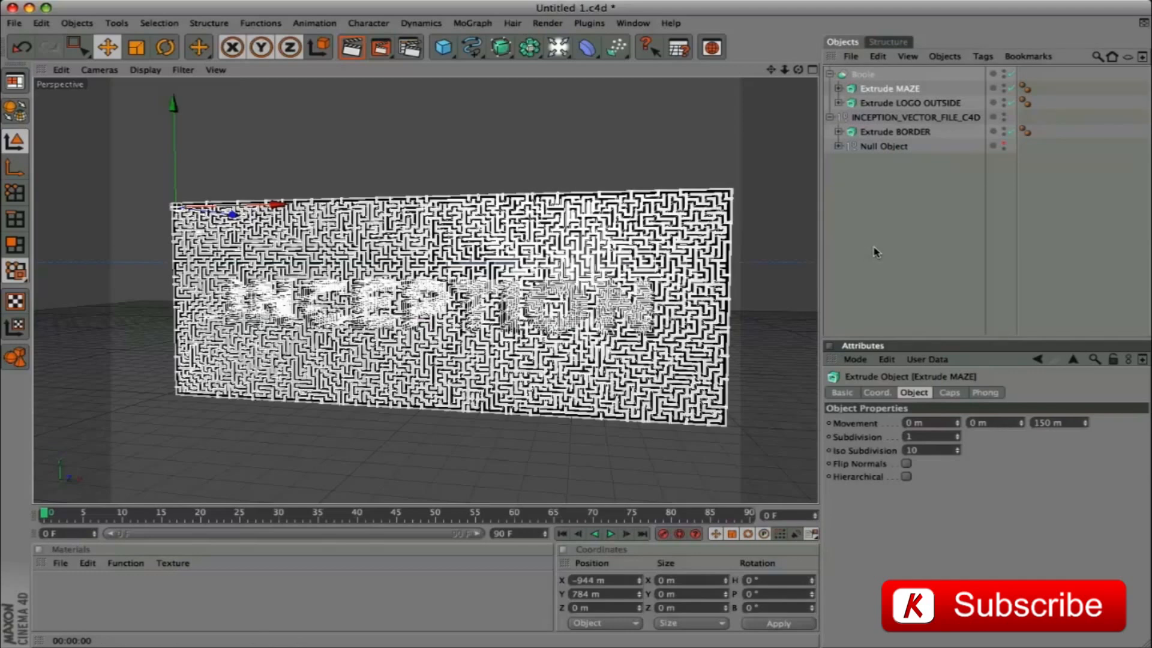
key(super+r)
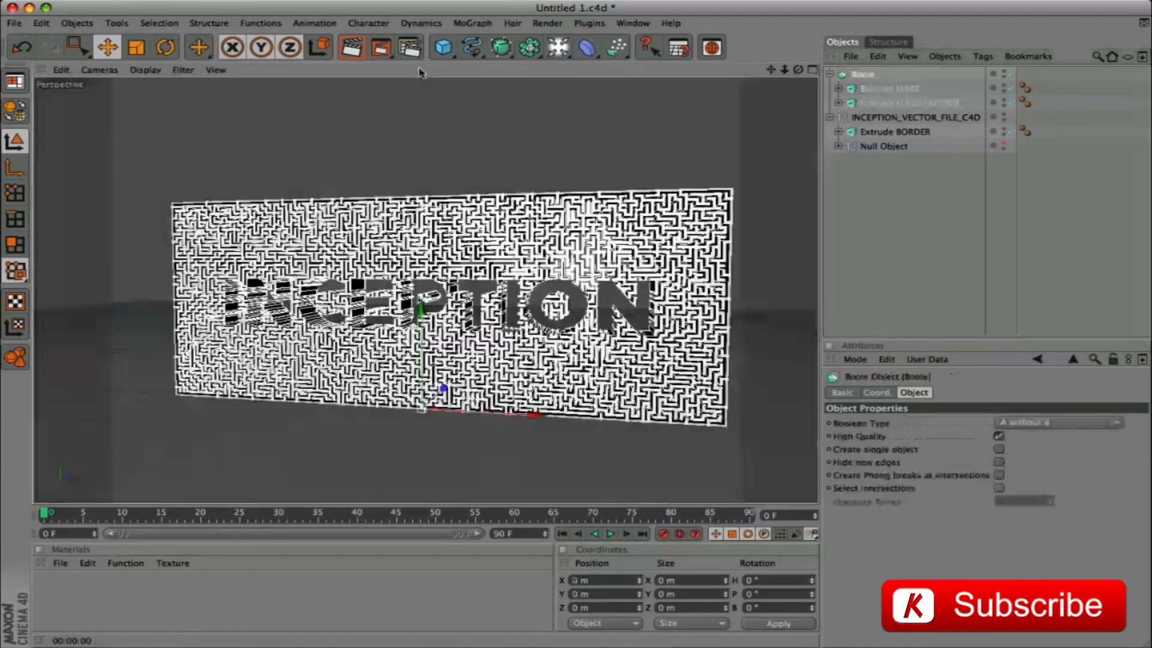
Rename the Boole object as MAZE and collapse its hierarchy
double_click(867, 74)
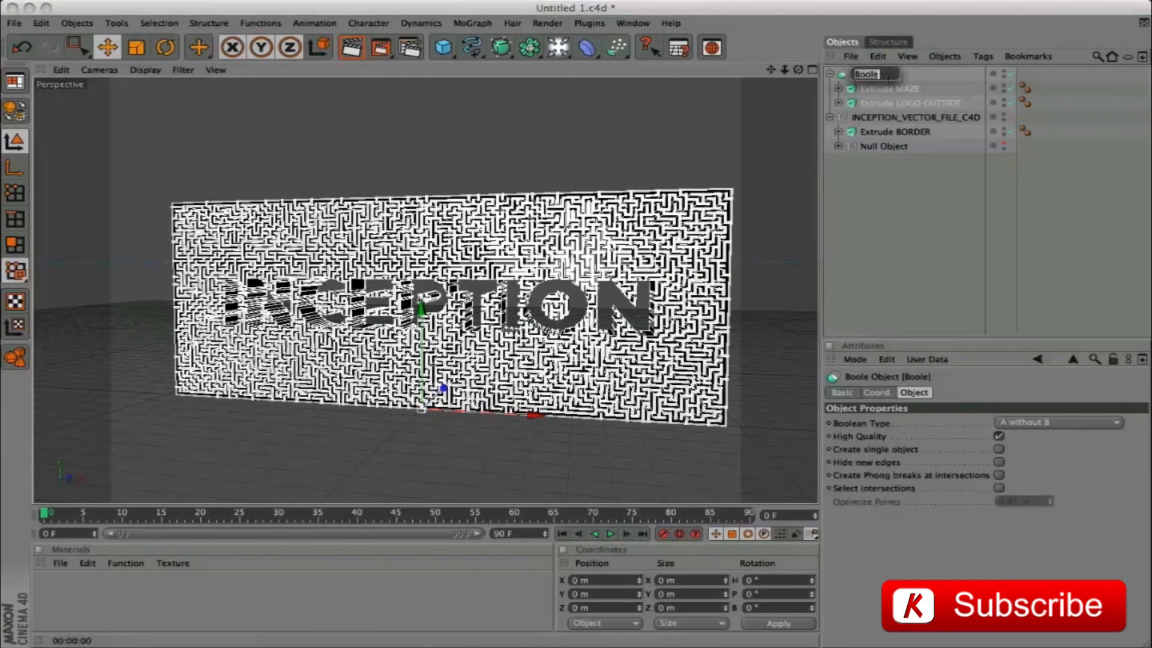
text(MAZE)
key(Return)
click(830, 75)
Move Group 4 out of the Null Object to directly below Extrude BORDER, and hide MAZE in the viewport
click(887, 145)
click(839, 117)
drag(886, 131, 892, 112)
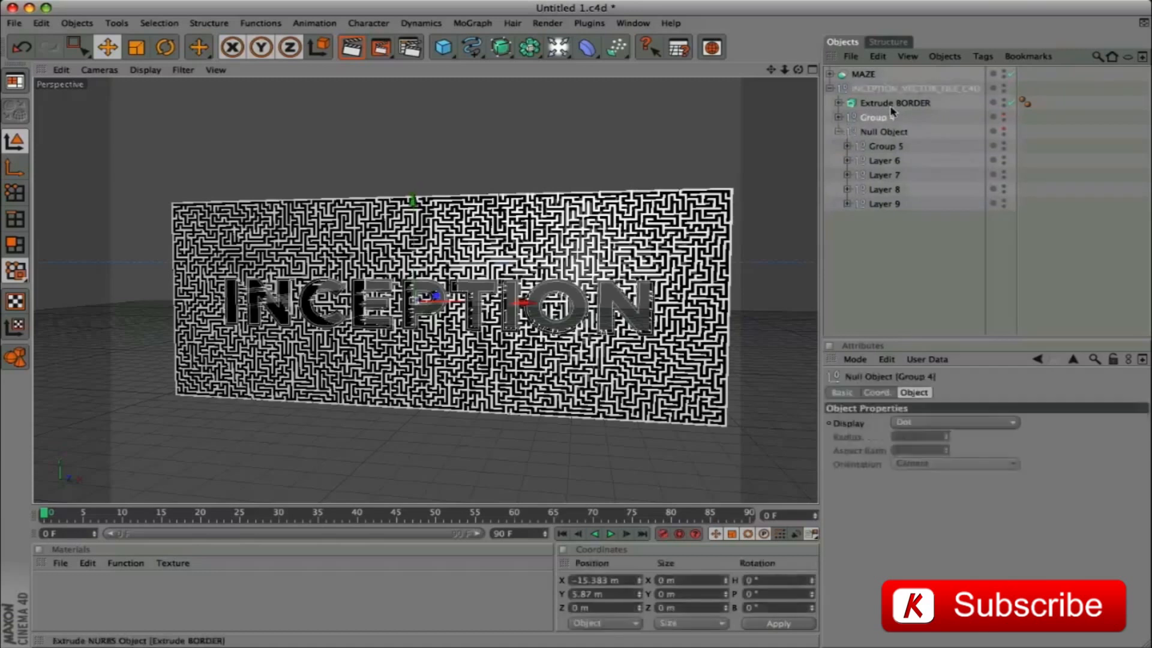
click(1004, 72)
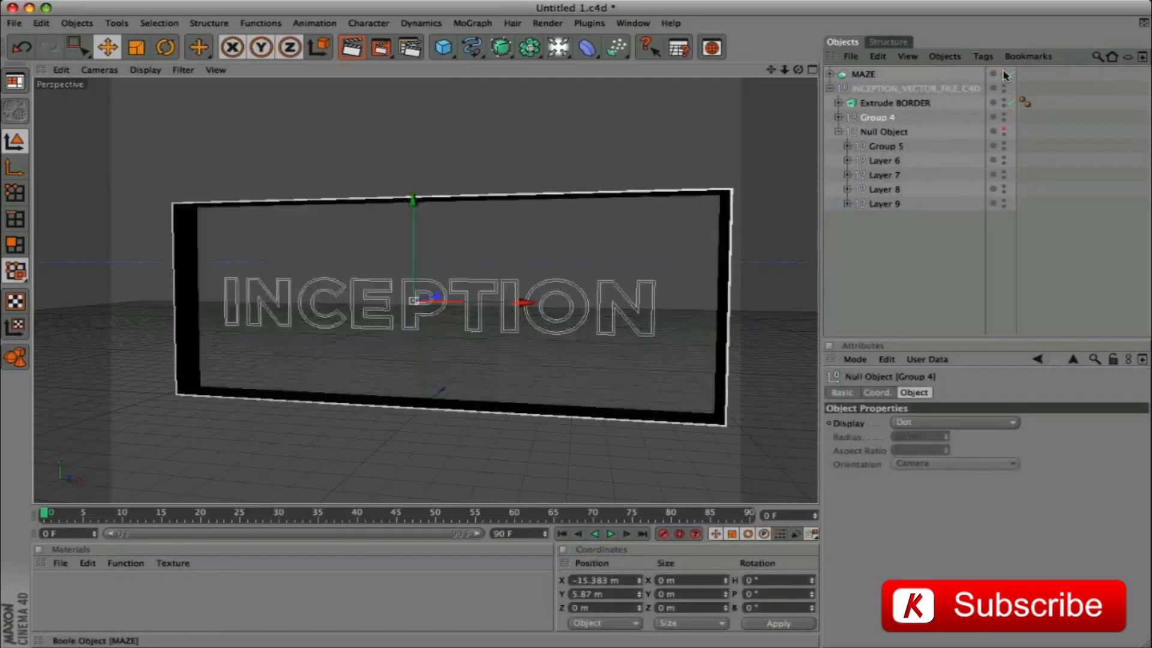
Merge all the paths inside Group 4 into a single spline with Connect+Delete
click(839, 117)
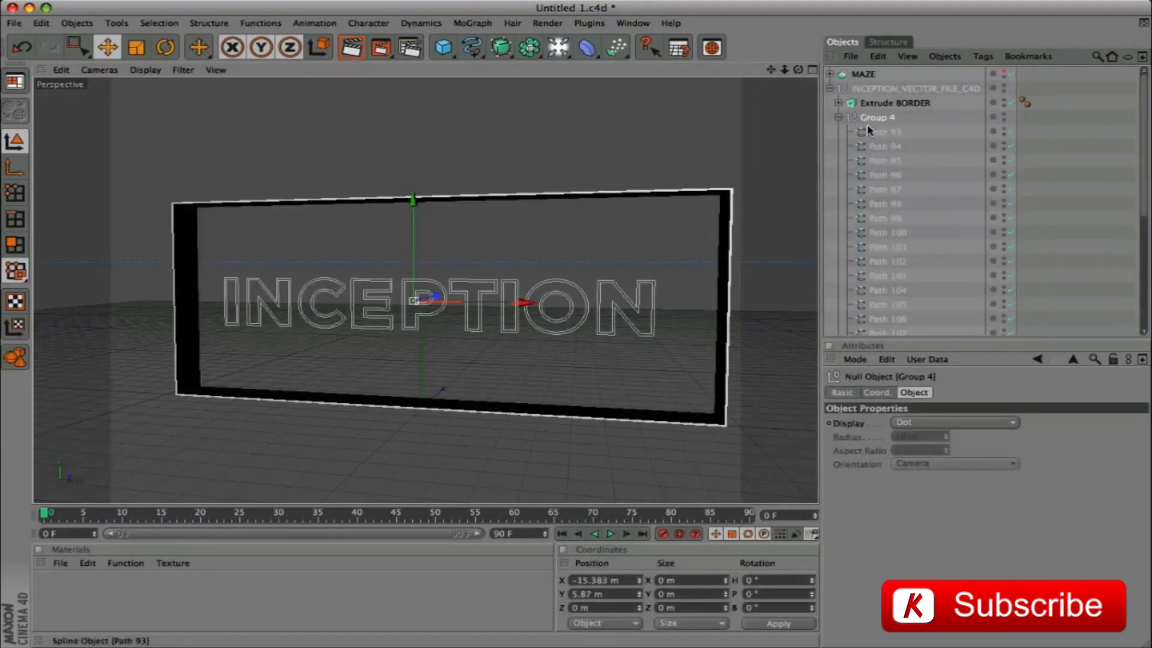
click(881, 137)
scroll(930, 259, down, 5)
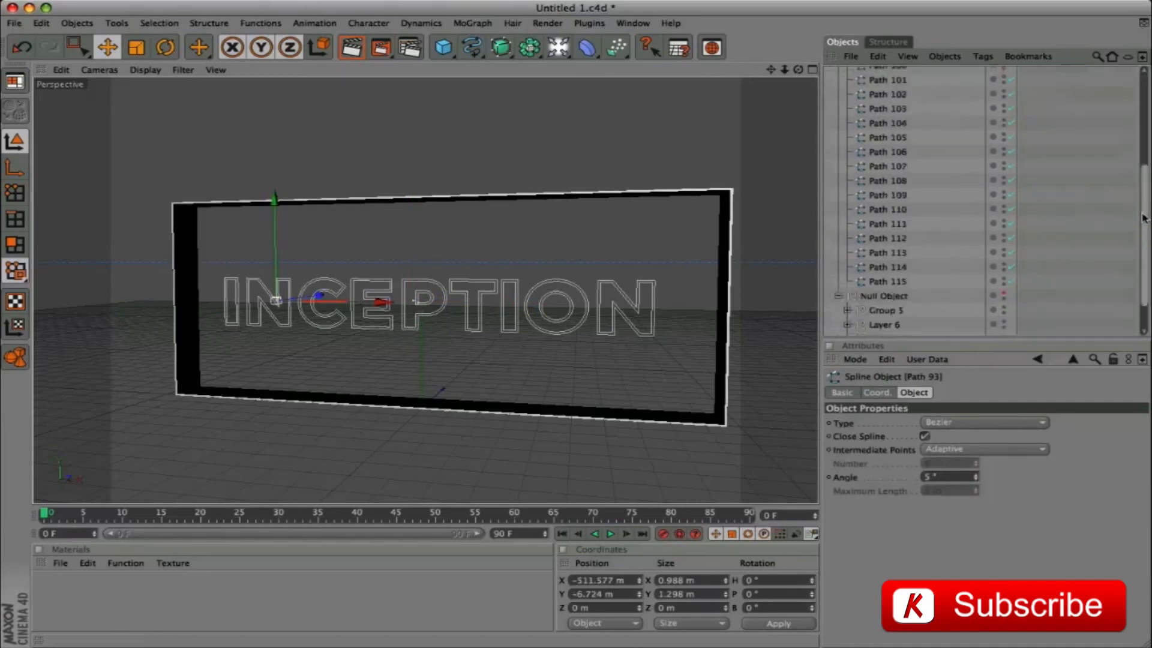
shift+click(892, 242)
right_click(889, 216)
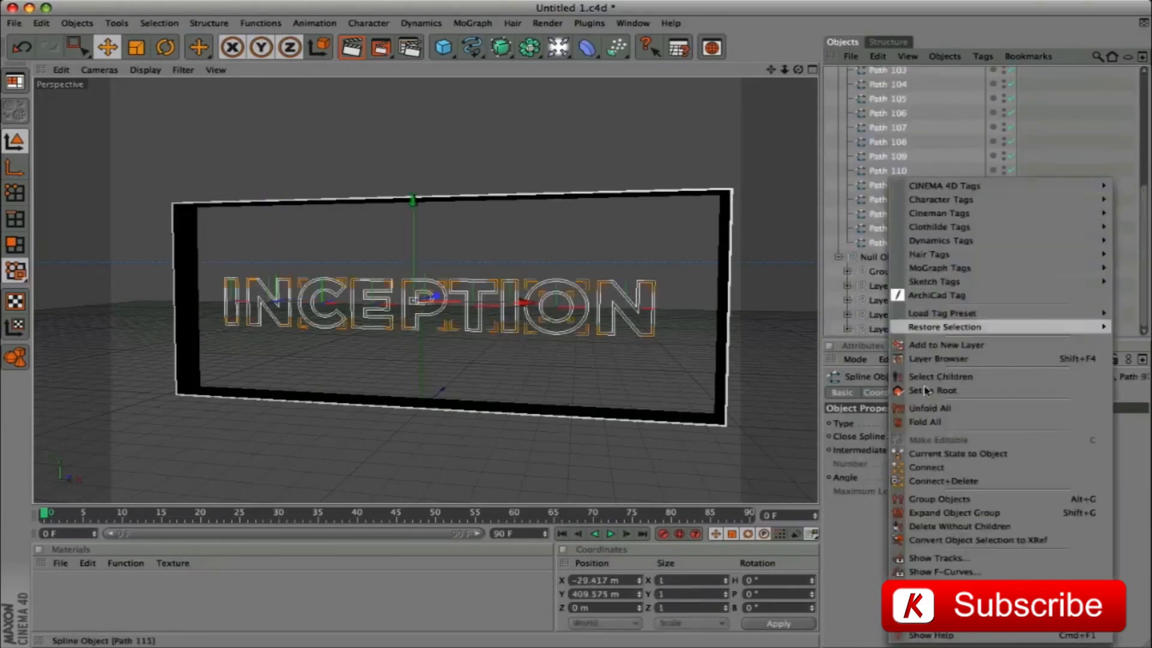
click(966, 484)
Move the merged logo outline spline out of Group 4 and delete the empty group
drag(876, 132, 877, 110)
click(869, 132)
key(Delete)
Place the merged logo outline spline in an Extrude NURBS and set its Z movement to 150 m
click(880, 117)
alt+drag(501, 46, 663, 57)
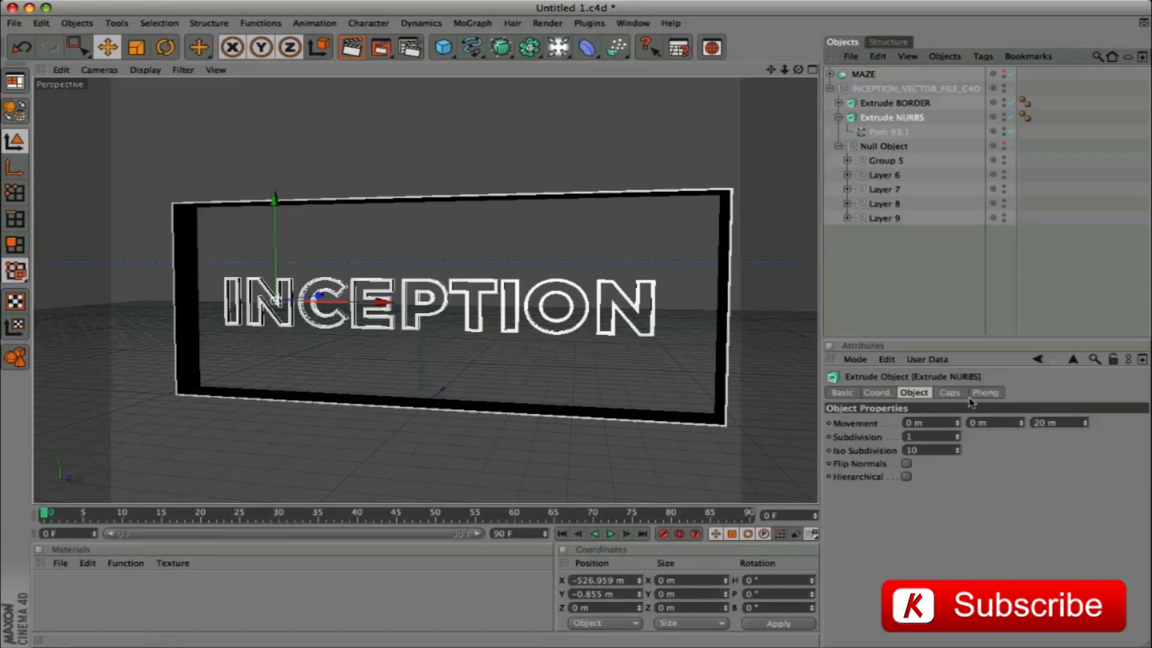
double_click(1056, 422)
text(1)
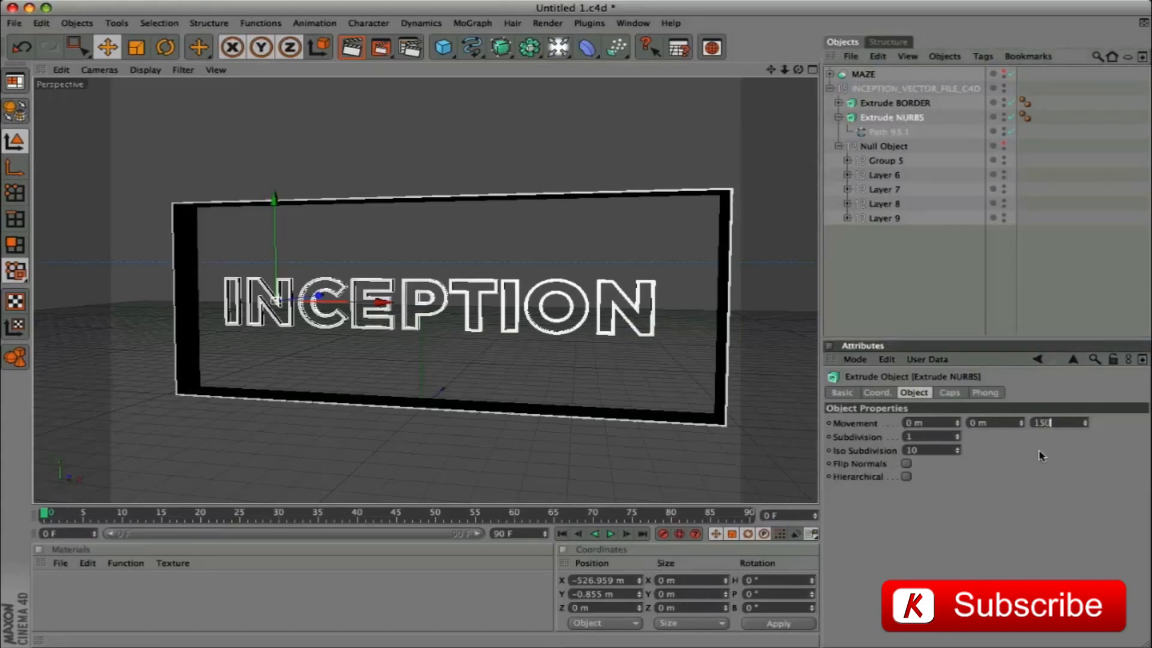
text(50)
key(Return)
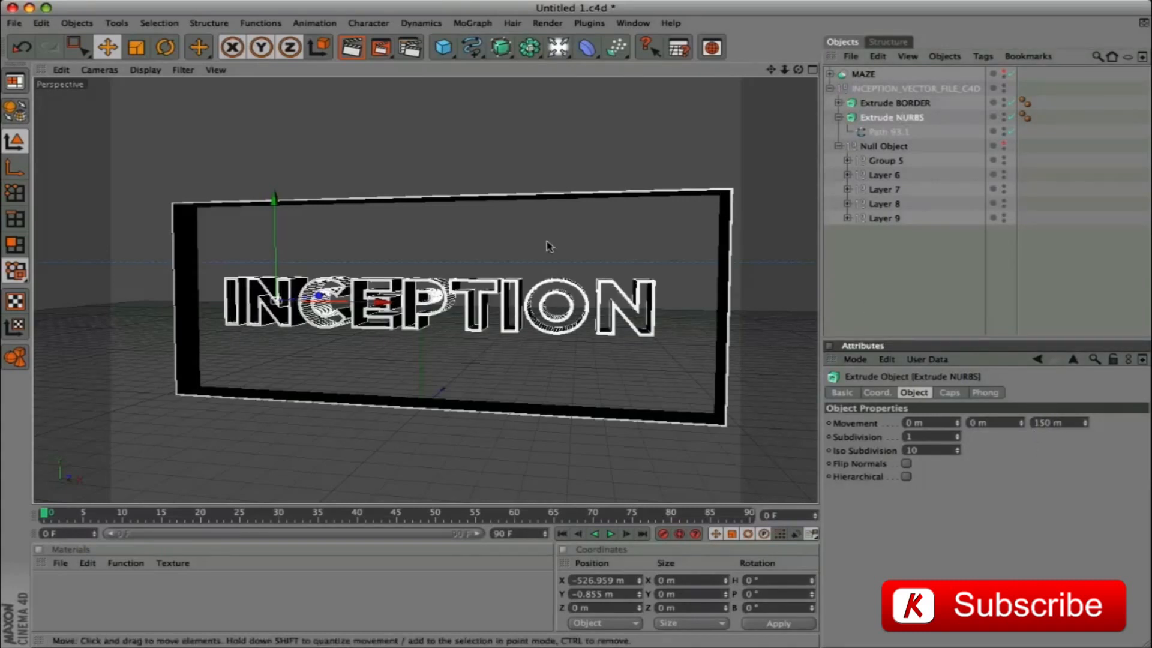
Collapse the new Extrude NURBS and rename it as Extrude LOGO OUTLINE
click(839, 117)
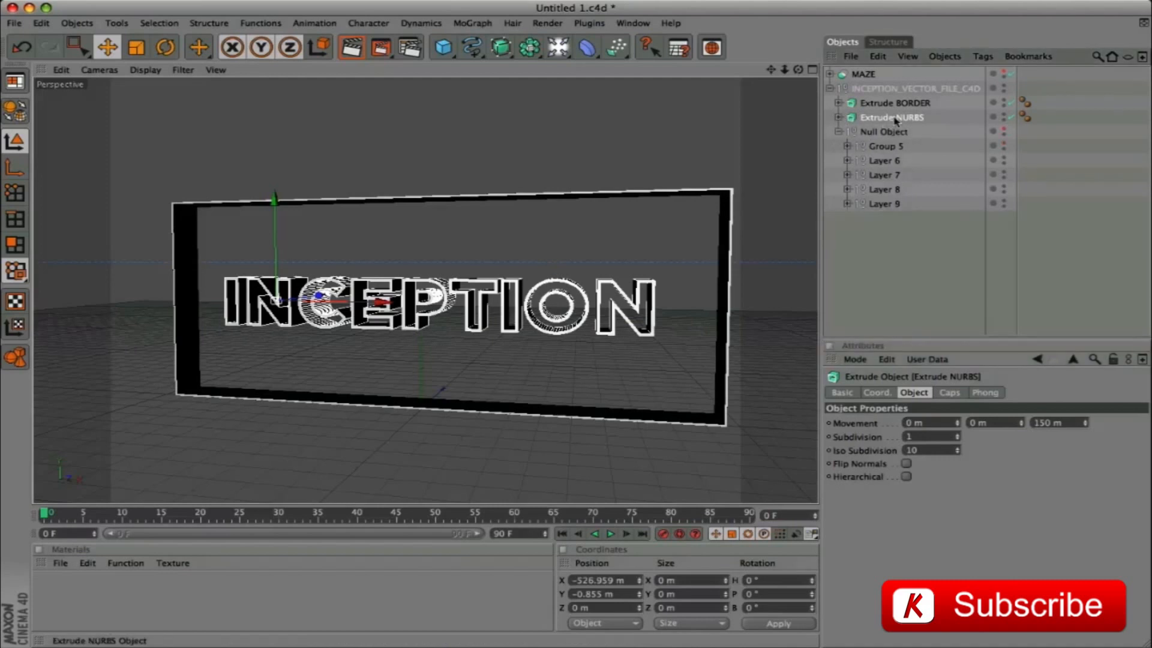
double_click(895, 118)
double_click(911, 117)
text(LOGO OUTLINE)
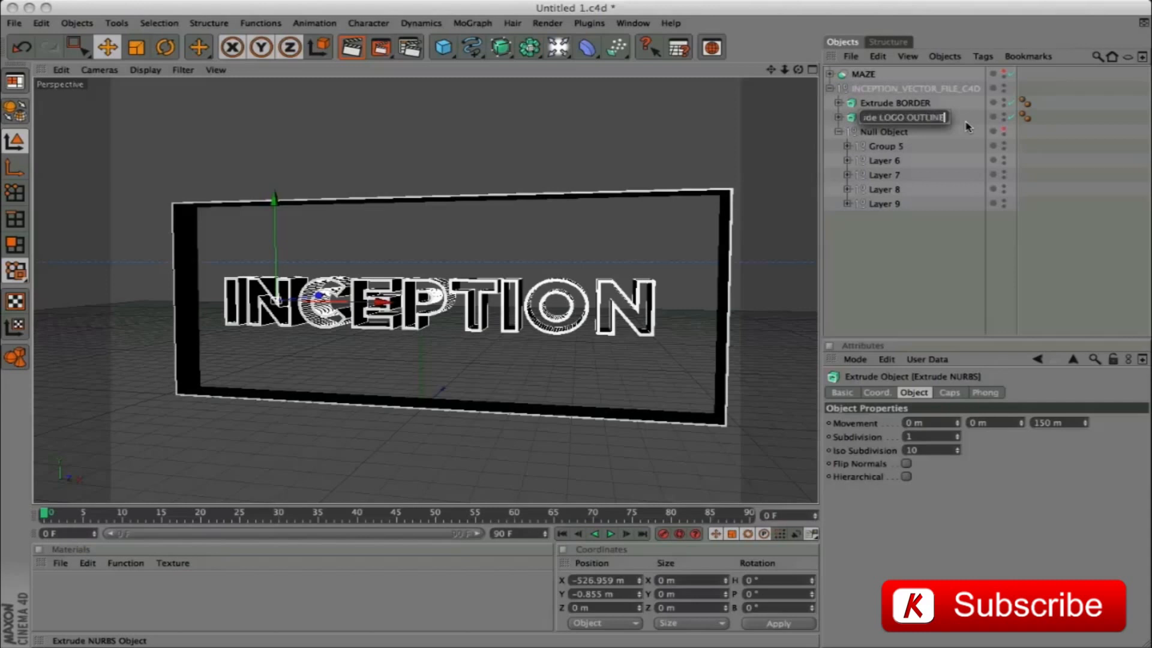
key(Return)
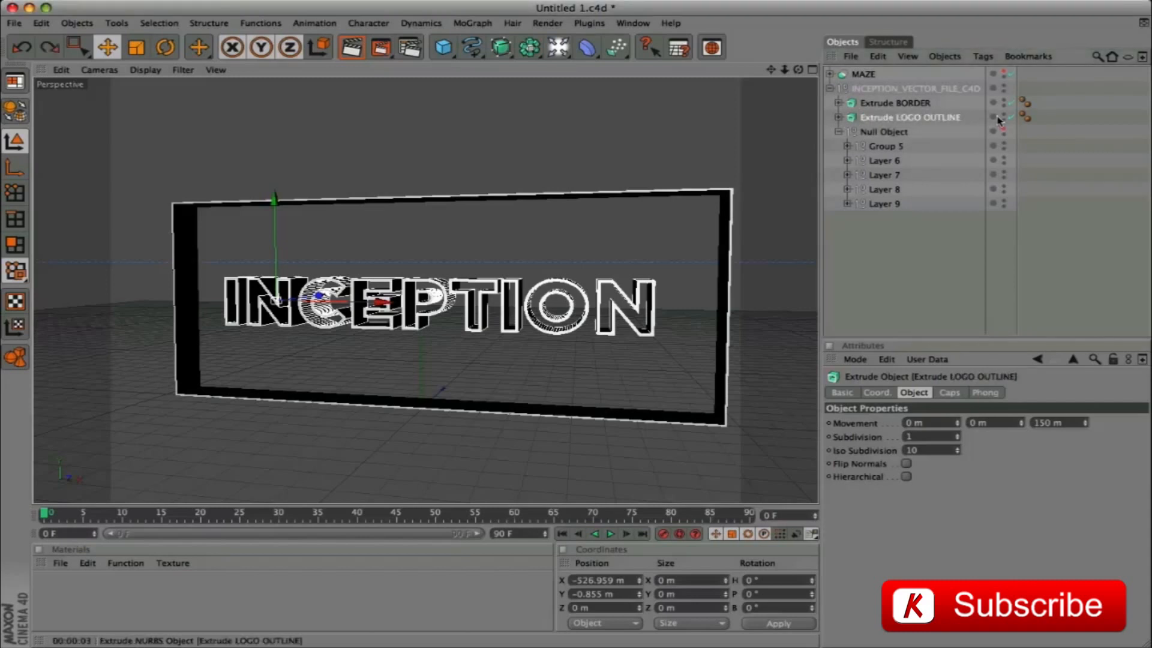
Hide Extrude LOGO OUTLINE in the viewport and move Group 5 out of the Null Object to just below it
click(1005, 117)
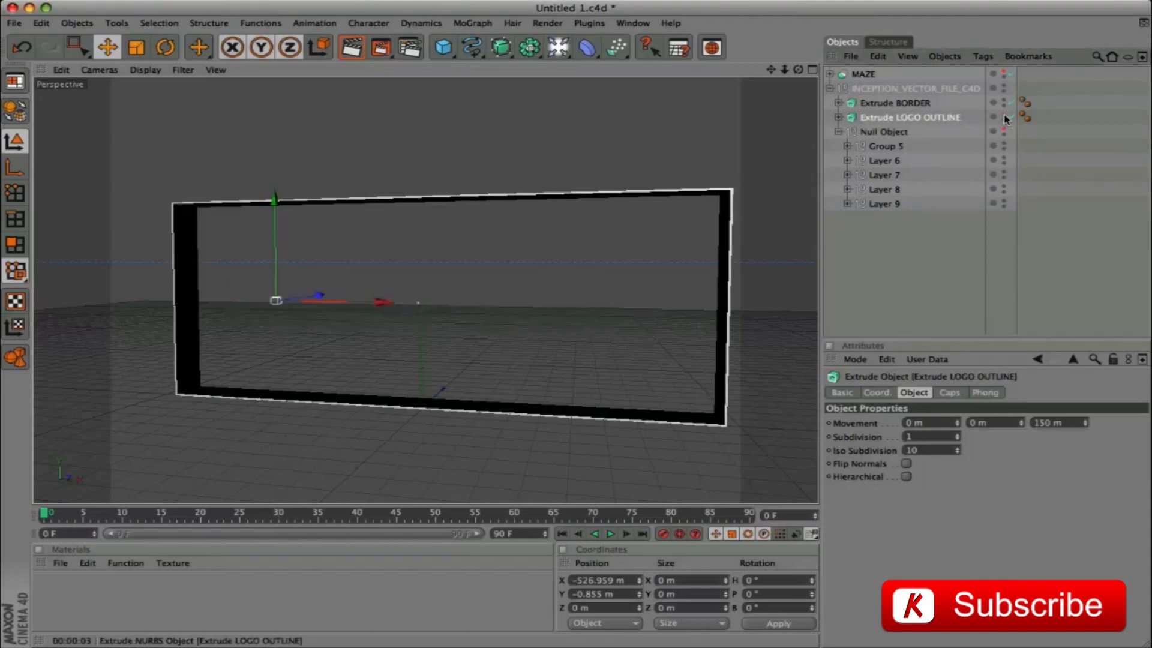
click(887, 148)
drag(887, 148, 882, 127)
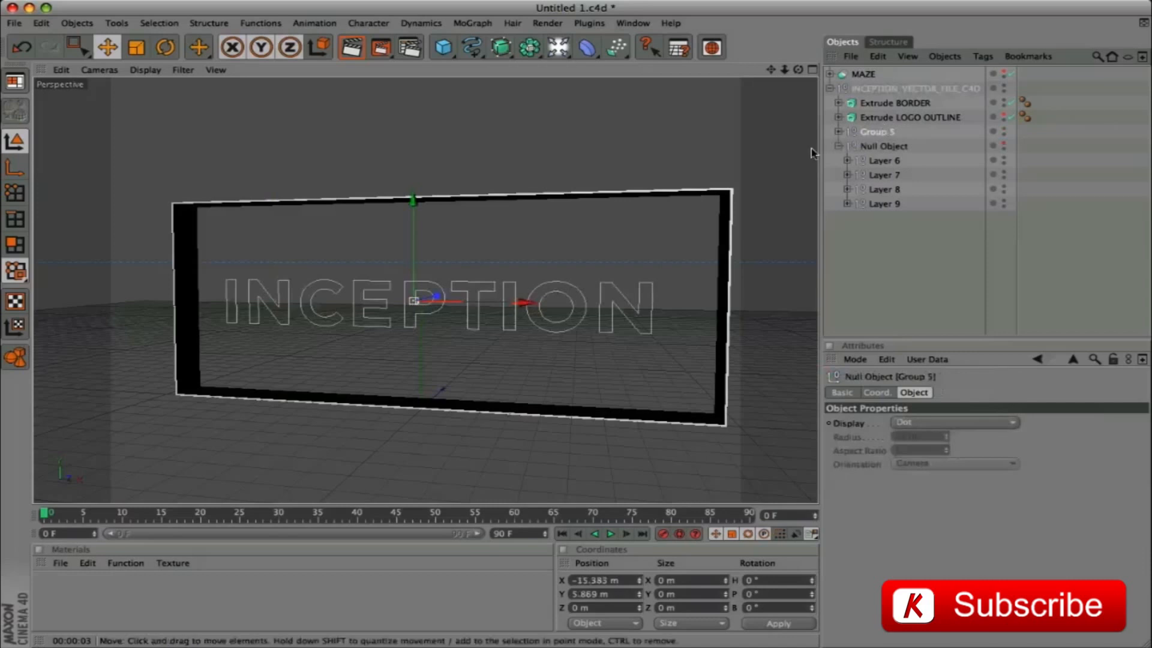
Merge all the paths inside Group 5 into a single spline with Connect+Delete
click(839, 131)
click(882, 146)
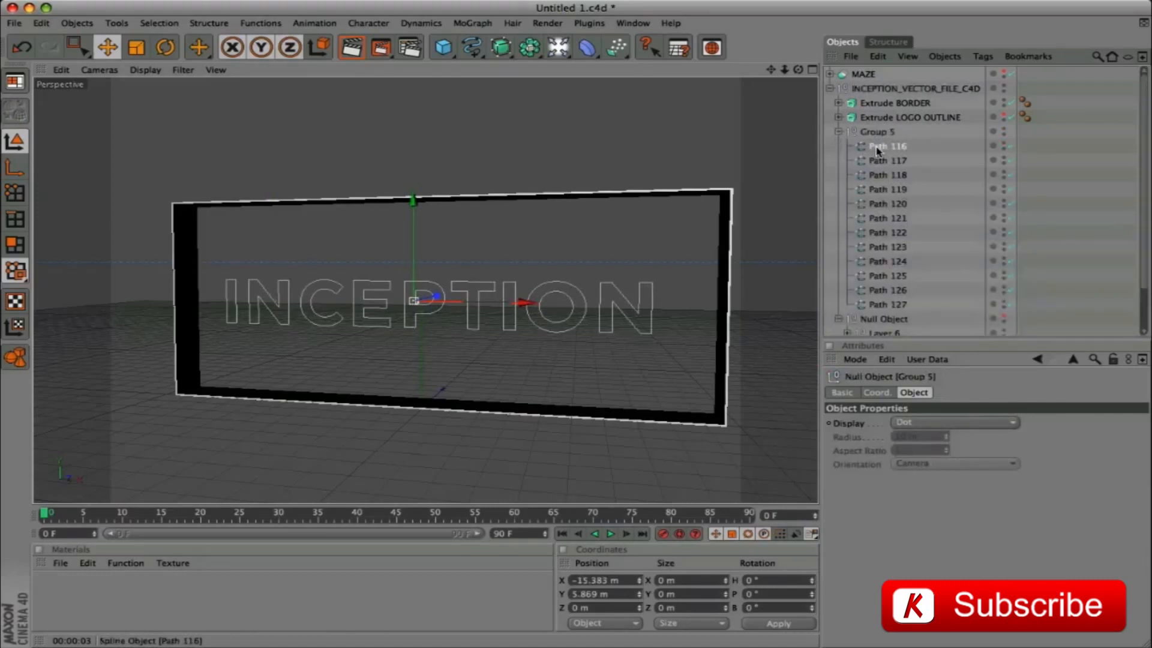
shift+click(883, 305)
right_click(891, 304)
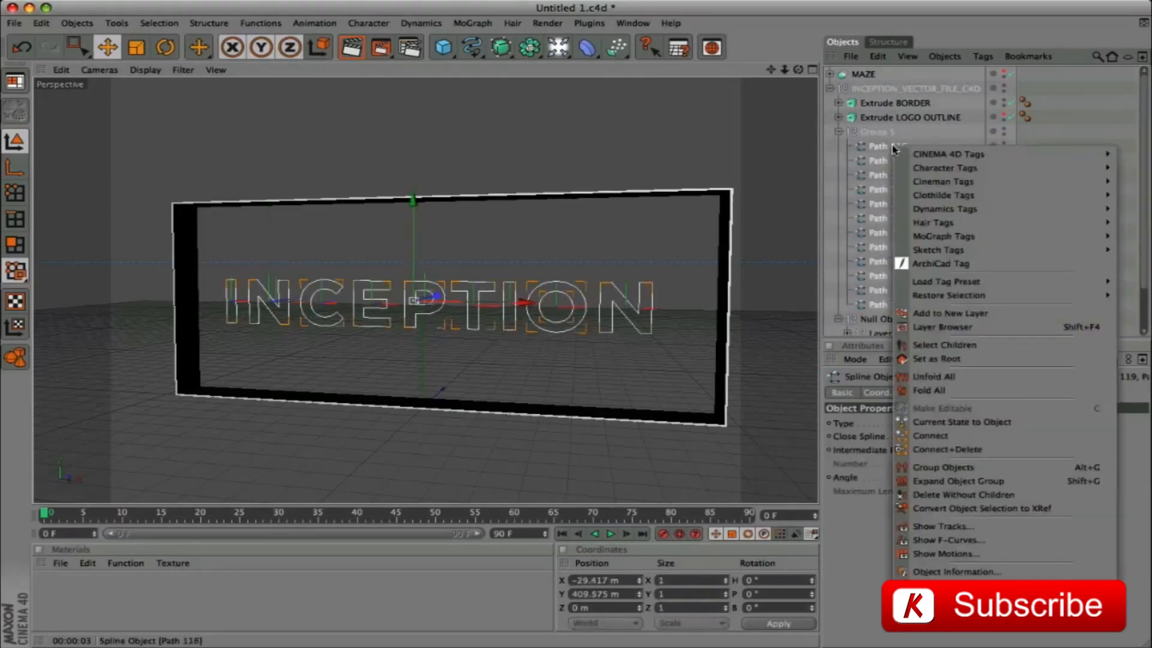
click(944, 449)
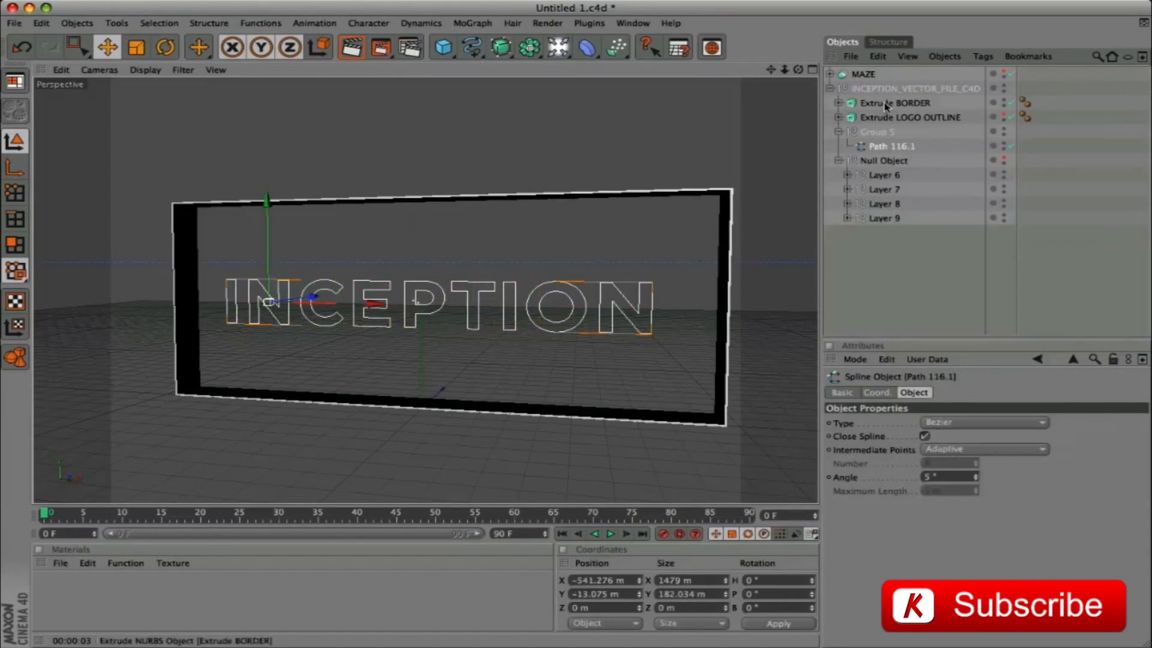
Move the merged inner-letter spline out of Group 5 and delete the empty group
drag(903, 147, 891, 126)
click(880, 146)
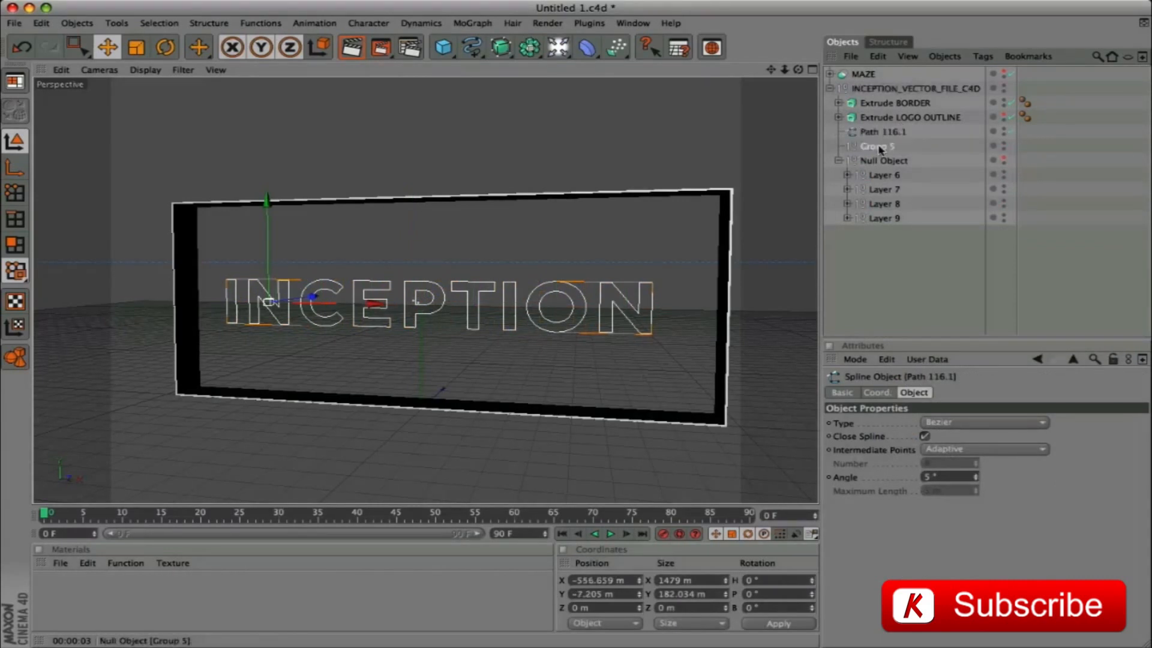
key(Delete)
Extrude the merged inner-letter spline Path 116.1 with an Extrude NURBS and rename it as Extrude LOGO INSIDE MASK
click(883, 131)
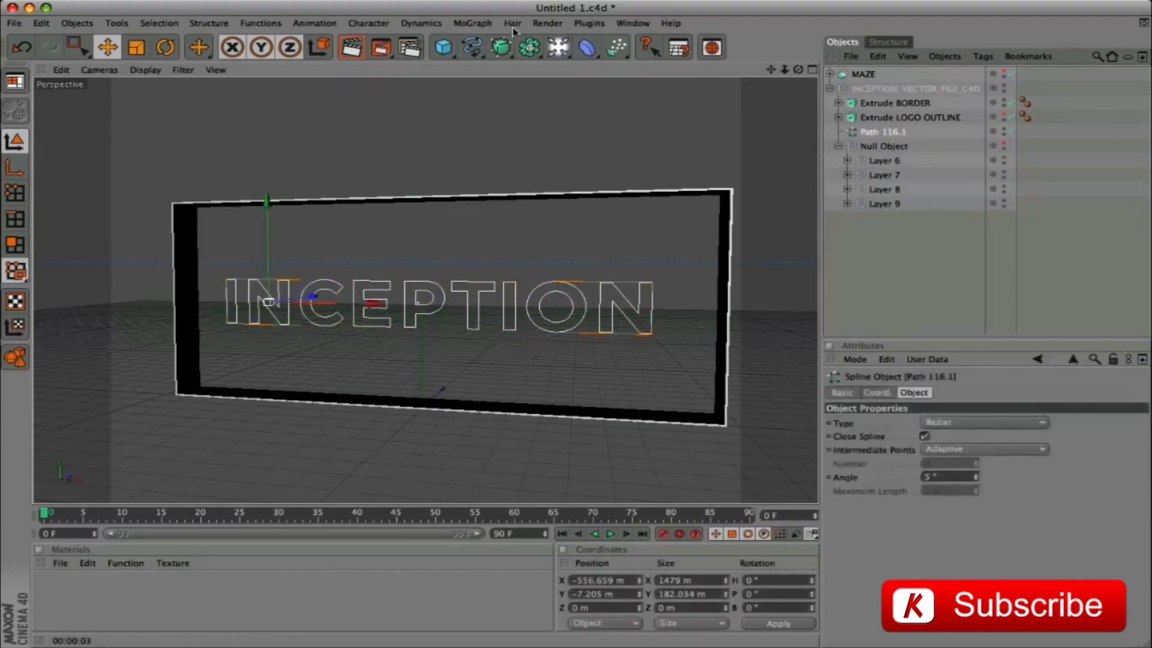
alt+drag(497, 52, 663, 57)
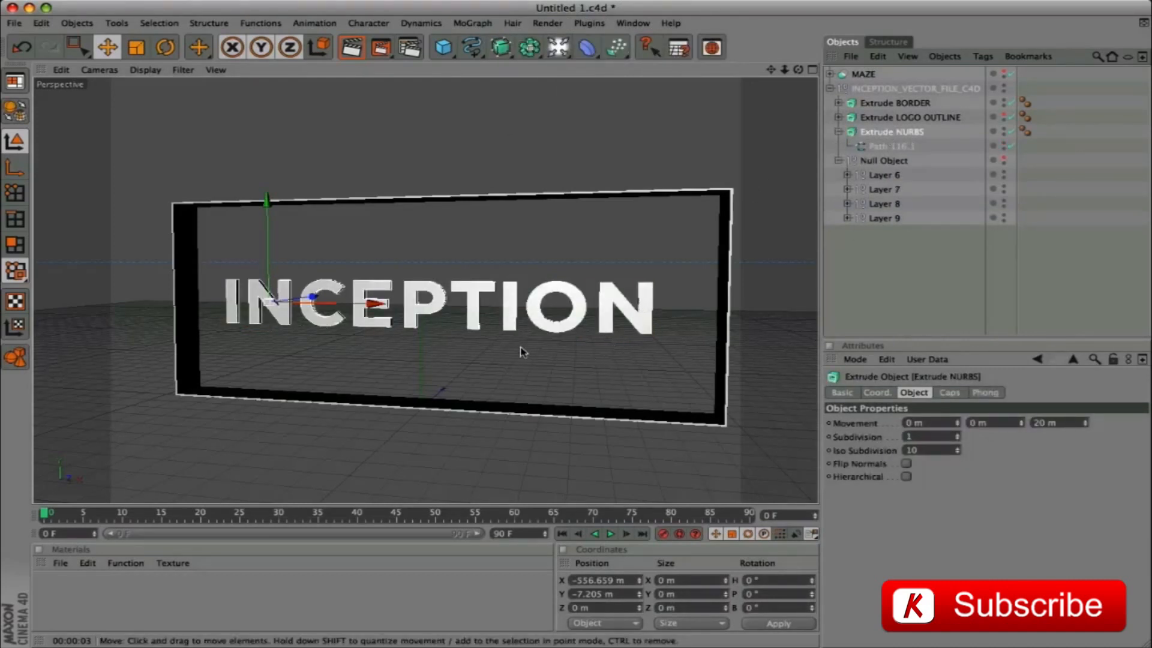
double_click(906, 132)
drag(900, 132, 957, 132)
text(LOGO)
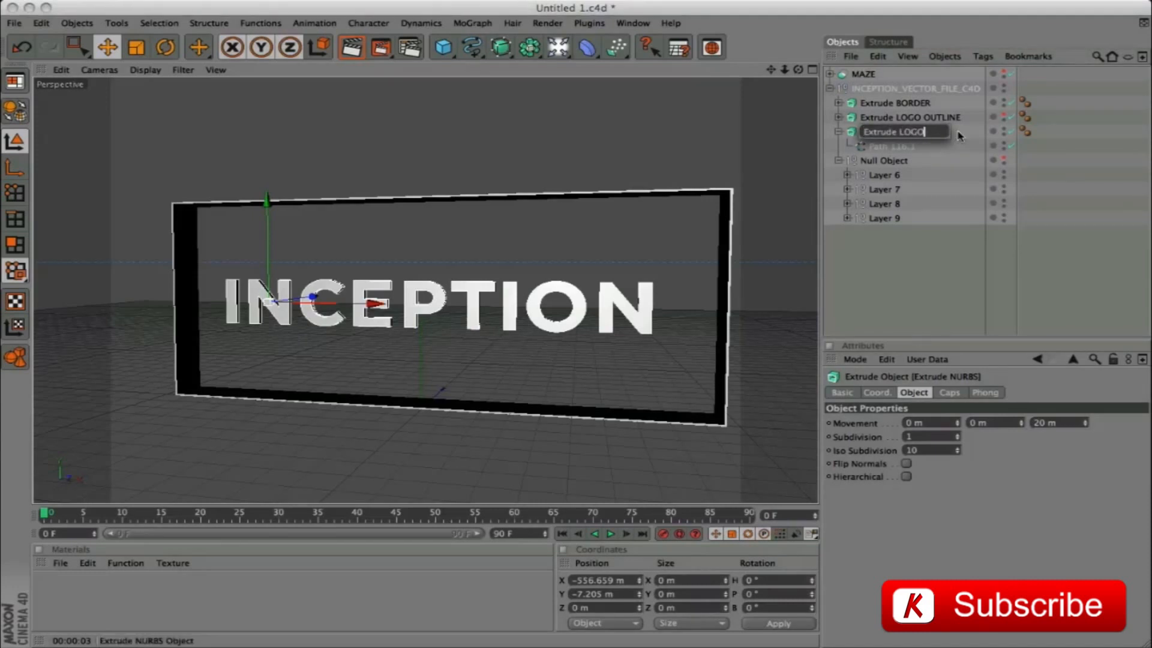
text( INSIDE MASK)
key(Return)
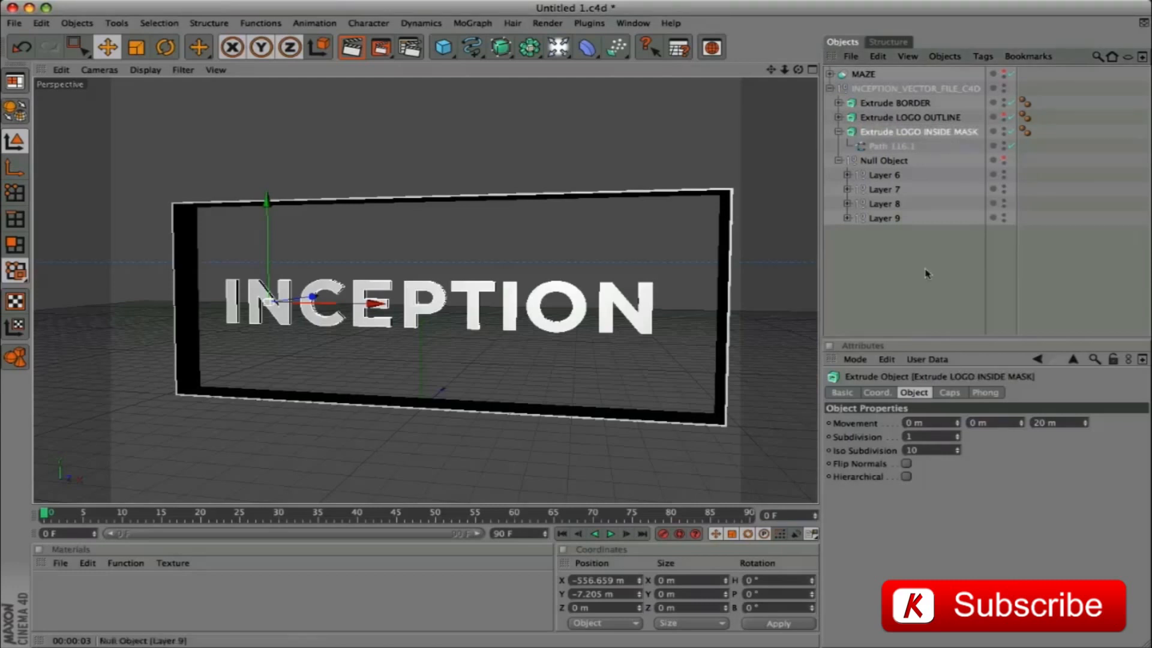
Set the Z extrusion depth of Extrude LOGO INSIDE MASK to 200 m and move it to about -30 m along Z
drag(1063, 426, 990, 427)
text(200)
key(Return)
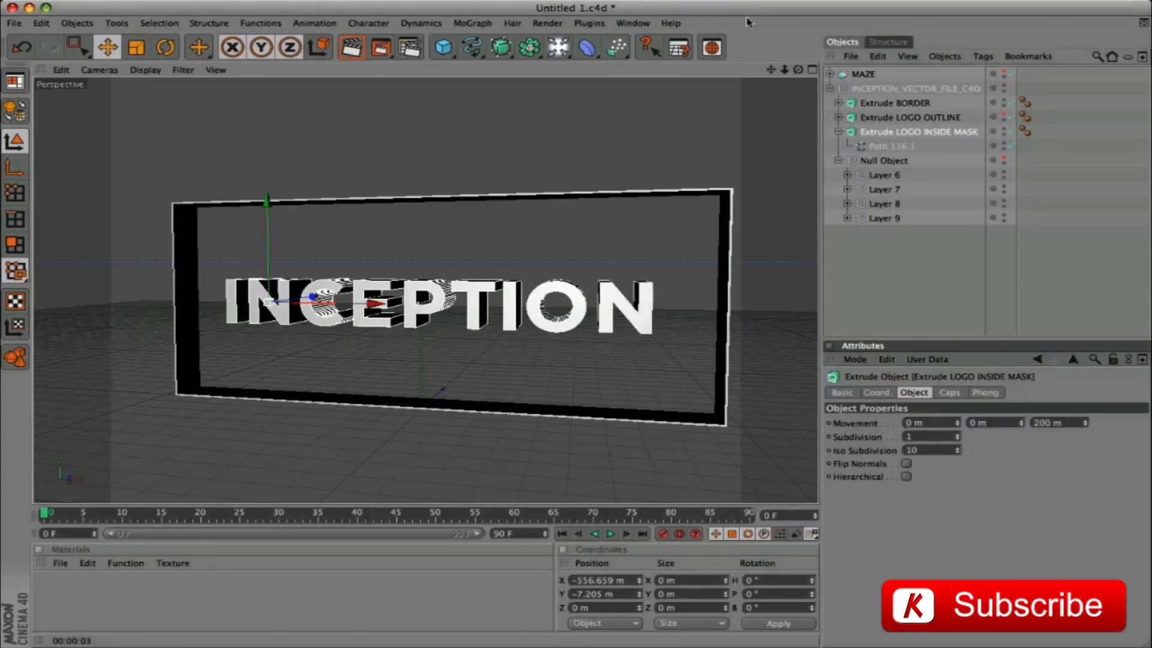
click(812, 71)
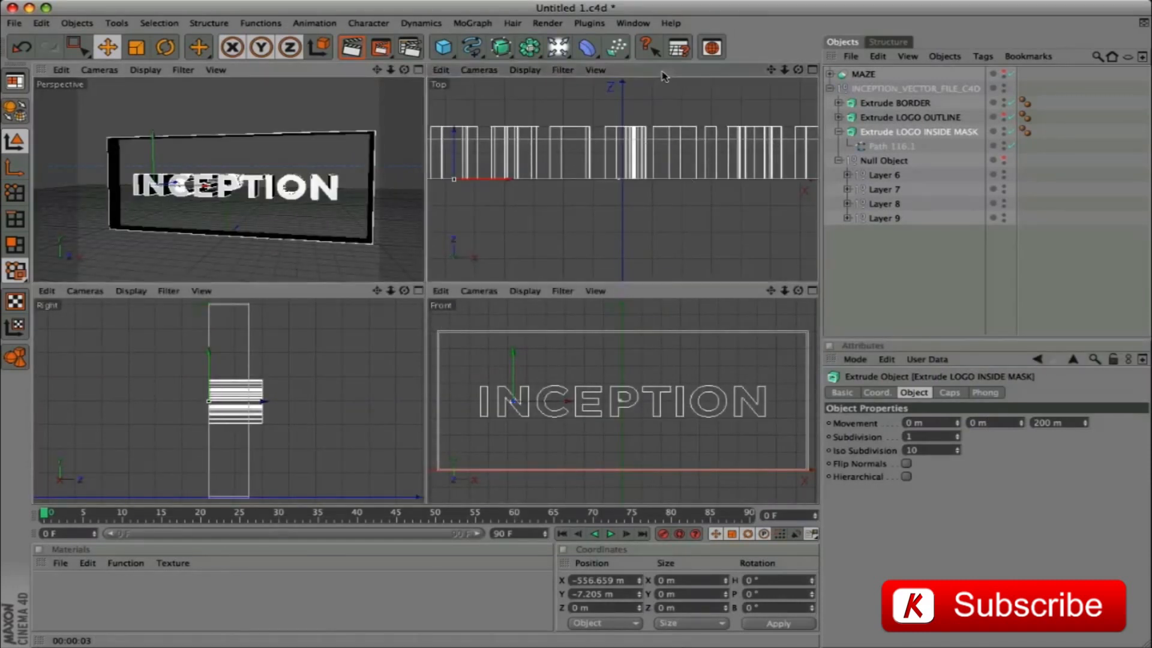
drag(455, 138, 454, 187)
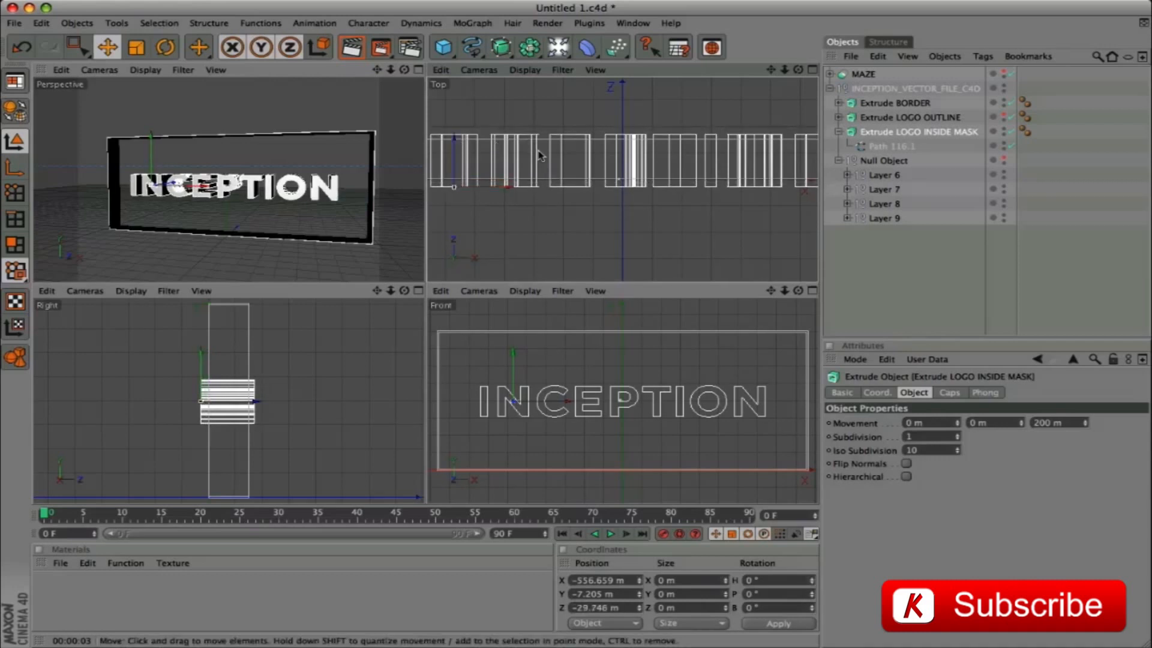
key(F1)
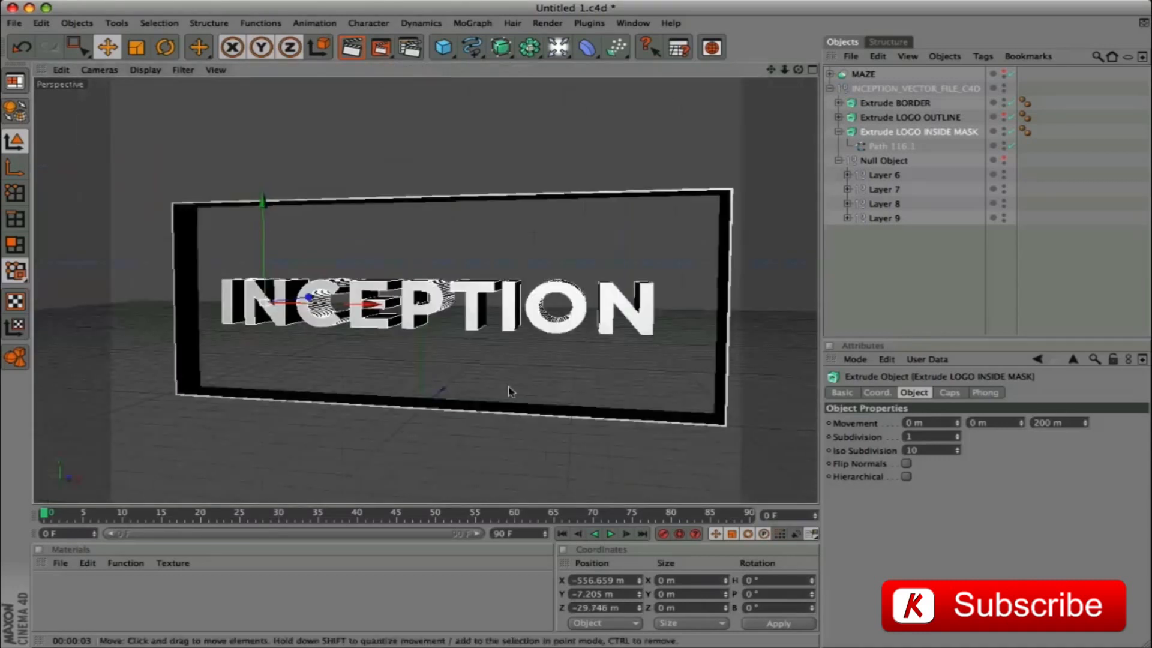
click(839, 131)
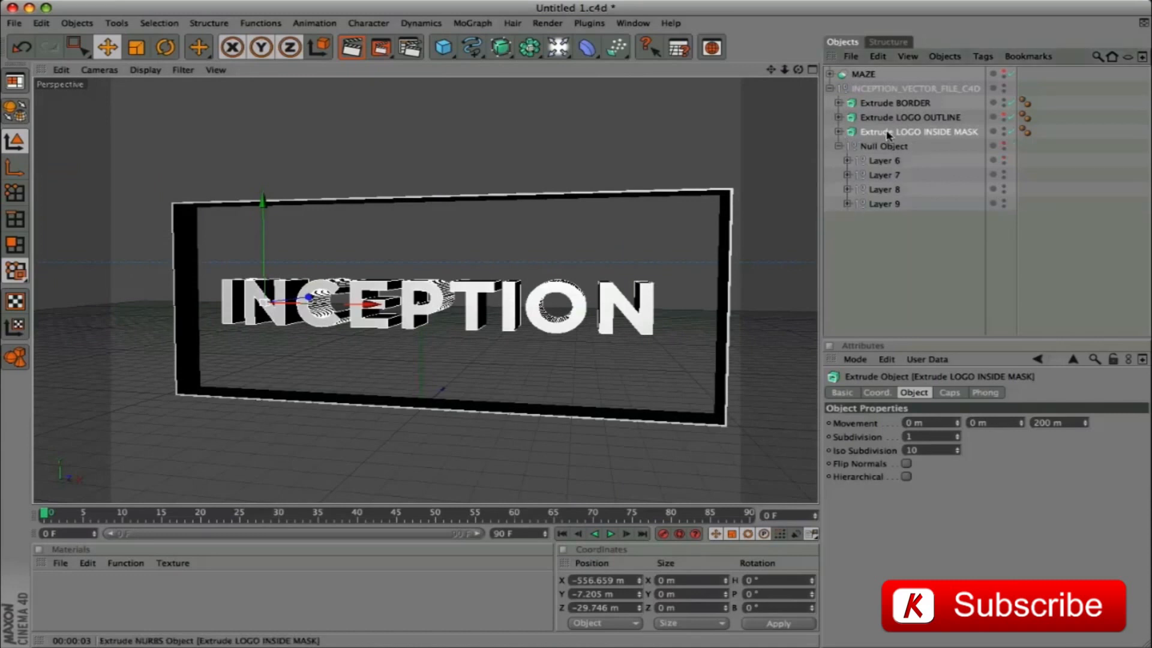
Duplicate Extrude MAZE from the MAZE boole to the top level and move Extrude LOGO INSIDE MASK directly below the copy
click(831, 73)
click(877, 89)
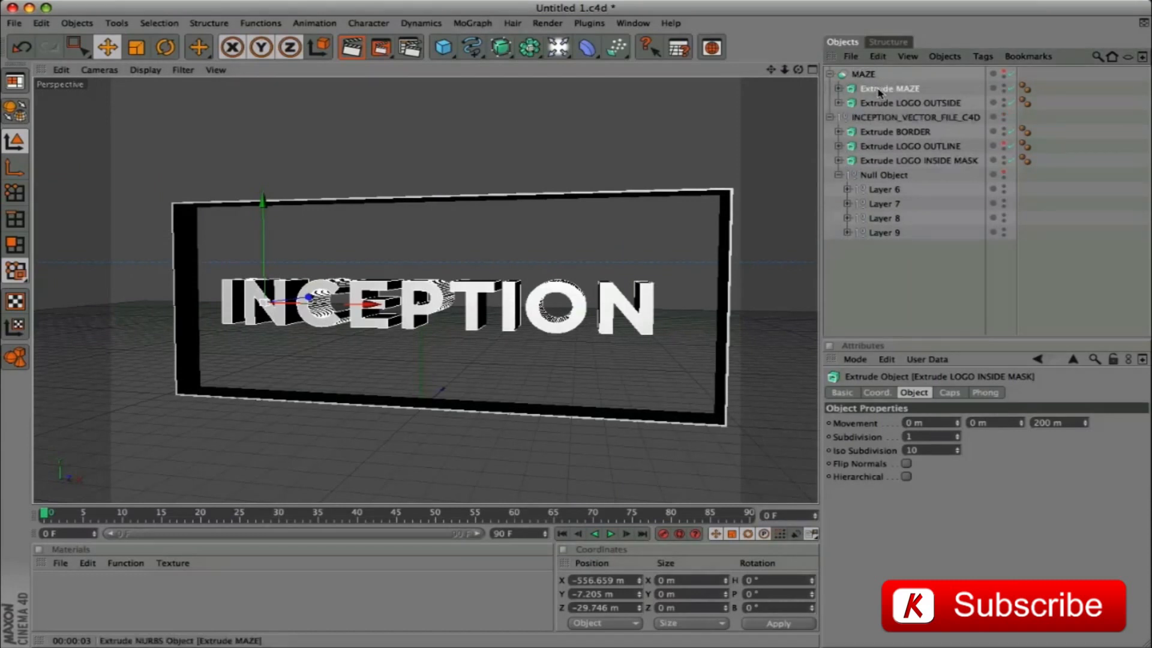
key(super+c)
key(super+v)
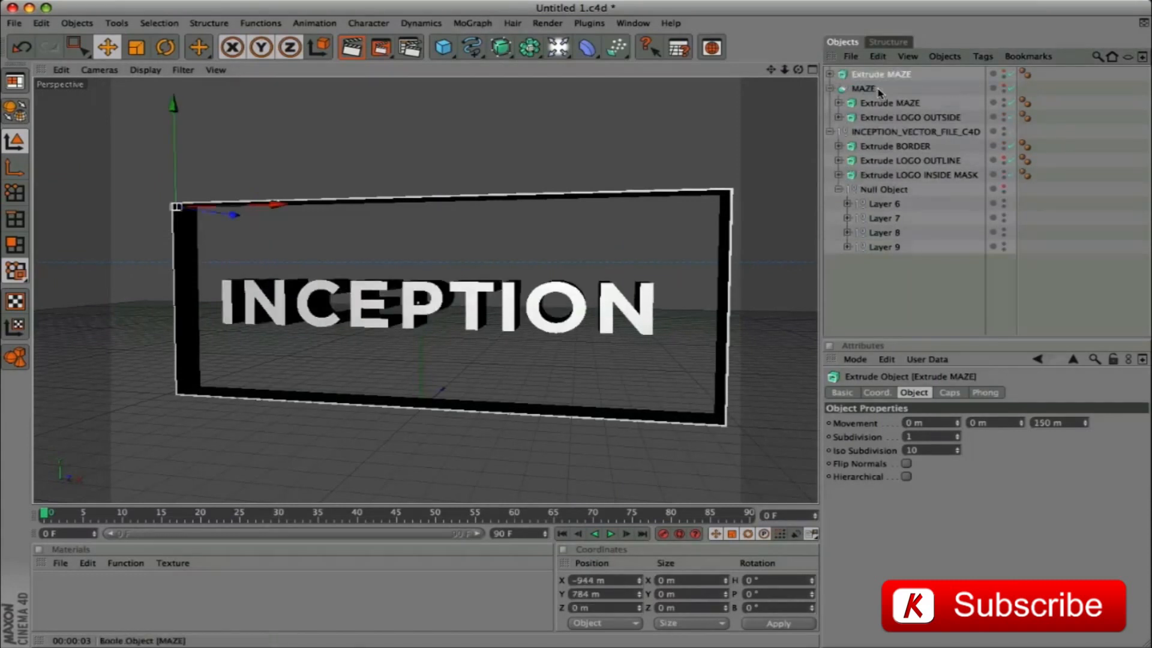
click(831, 89)
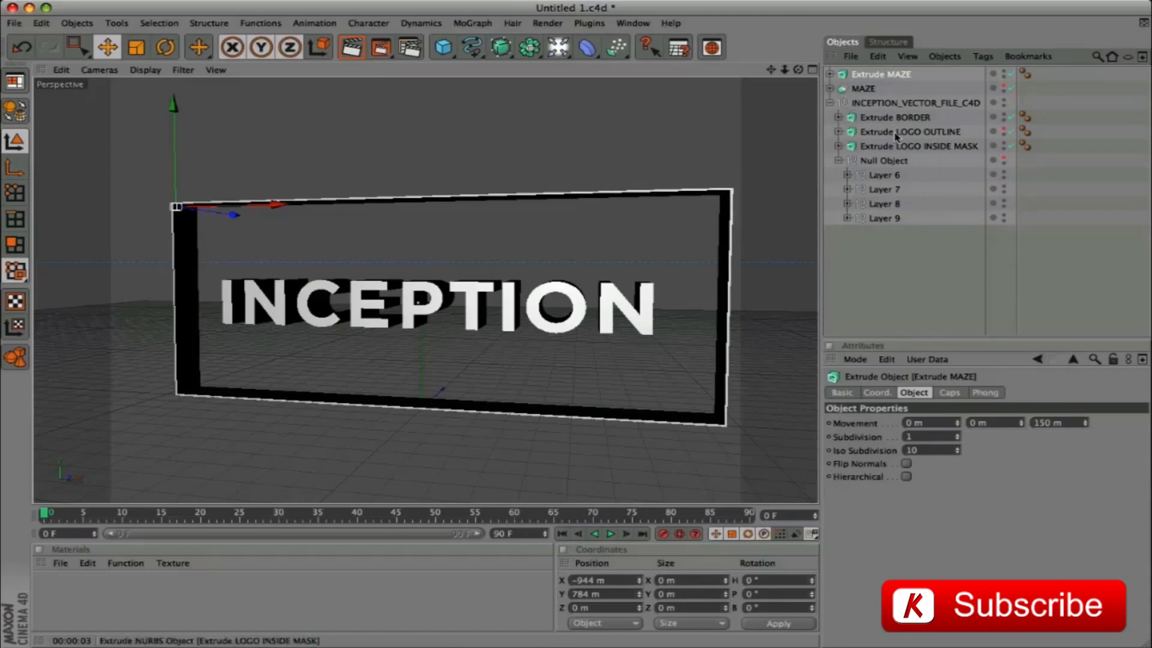
drag(884, 146, 881, 83)
Add a Boole object and place the copied Extrude MAZE and Extrude LOGO INSIDE MASK inside it, in that order
click(549, 48)
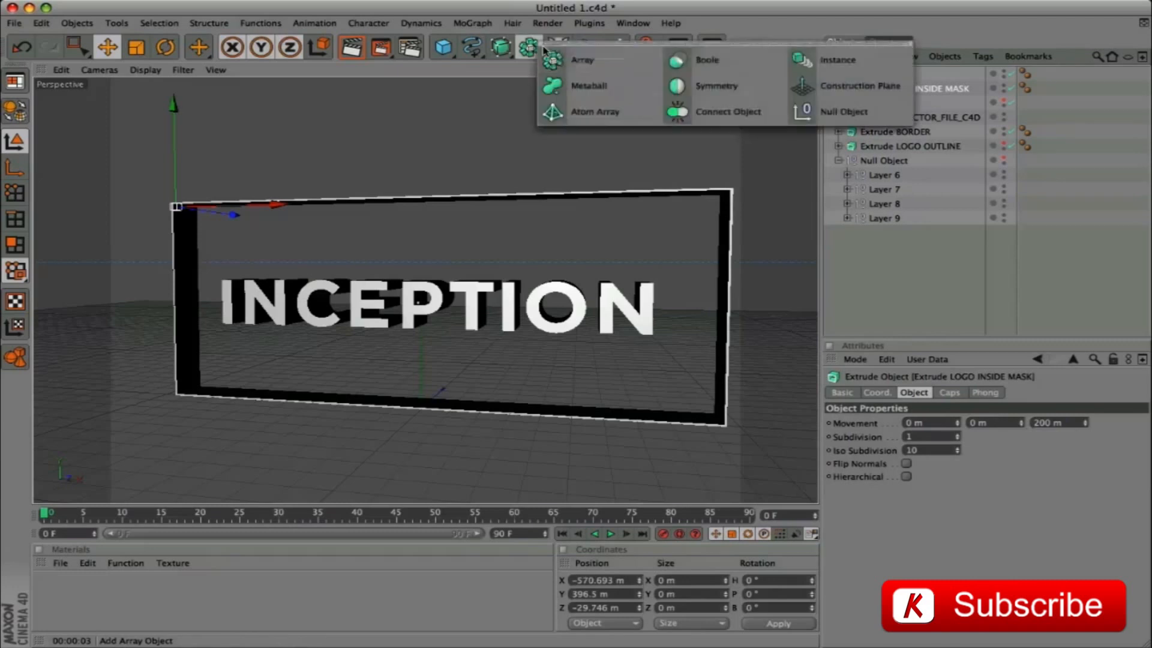
click(700, 60)
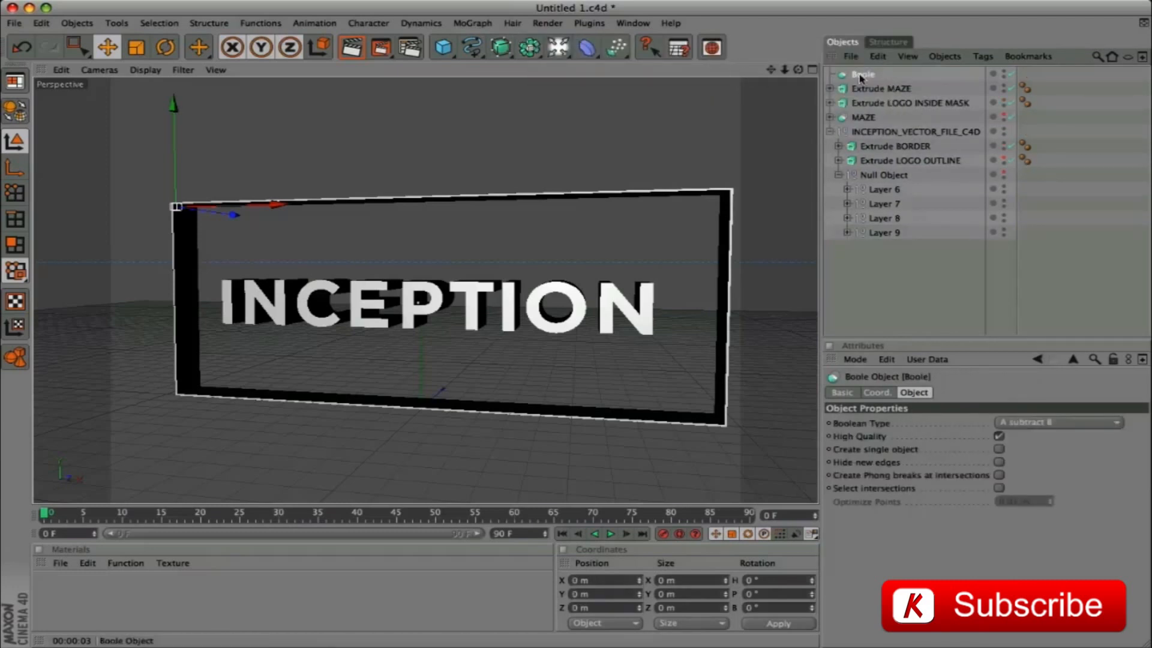
drag(865, 88, 864, 76)
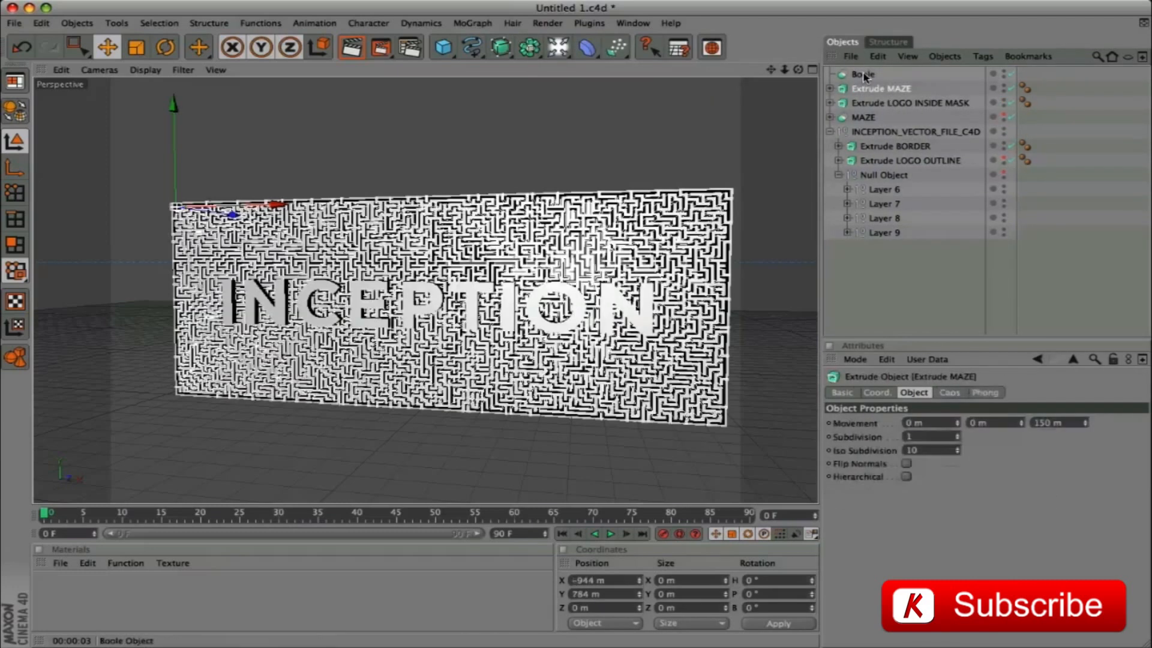
mouse_move(868, 90)
mouse_down()
mouse_move(864, 77)
mouse_move(865, 91)
mouse_up()
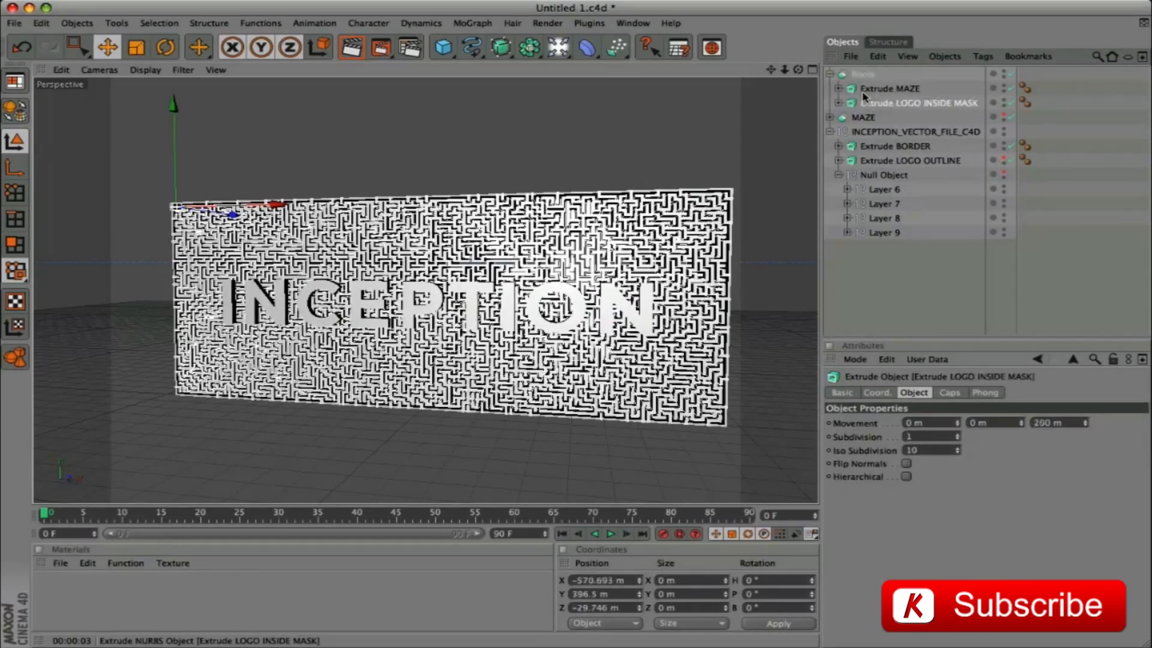
Set the new Boole's Boolean Type to A intersect B and collapse it
click(864, 74)
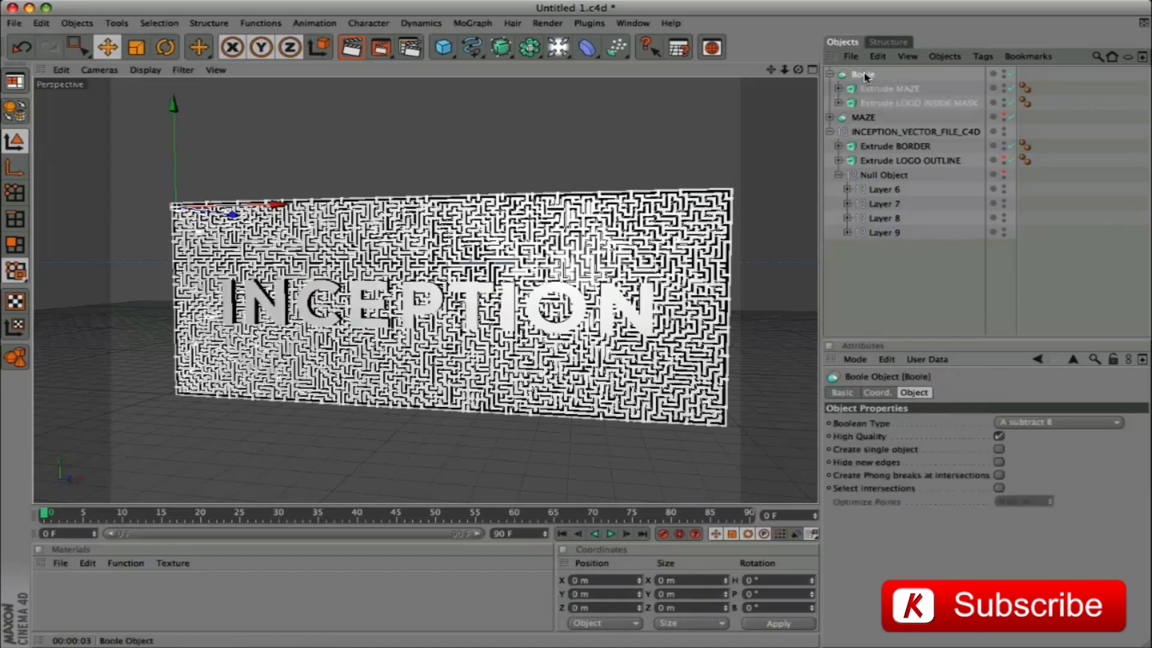
click(1054, 423)
click(1054, 464)
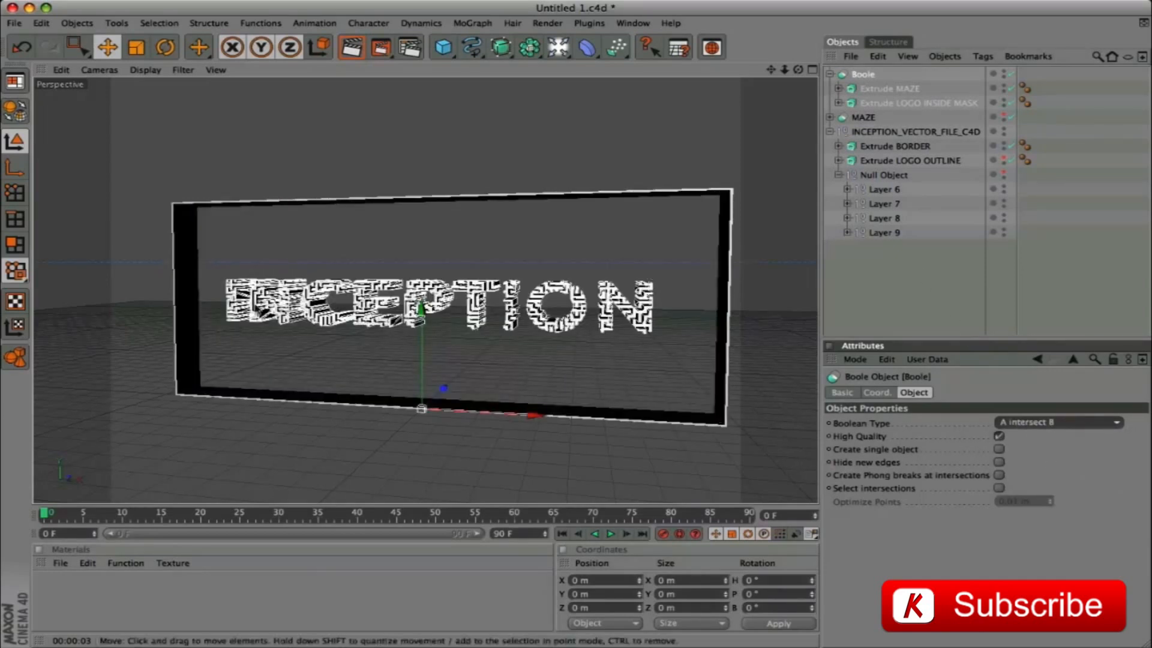
click(829, 74)
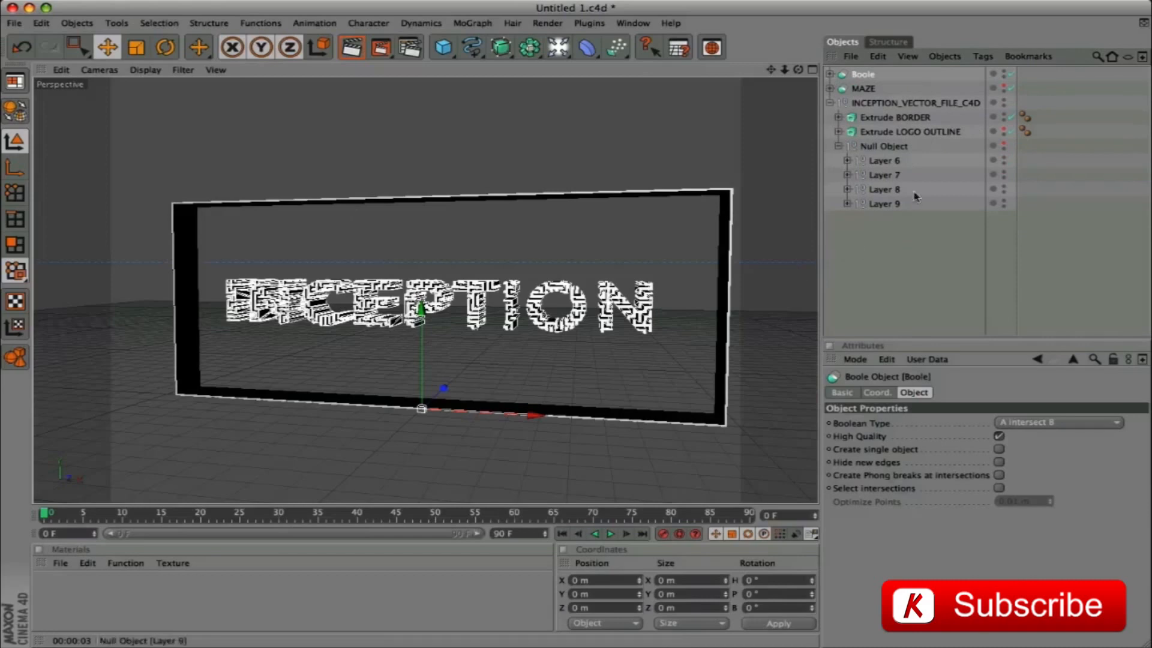
Show Extrude LOGO OUTLINE and MAZE in the viewport again and render the logo from the front
click(1003, 130)
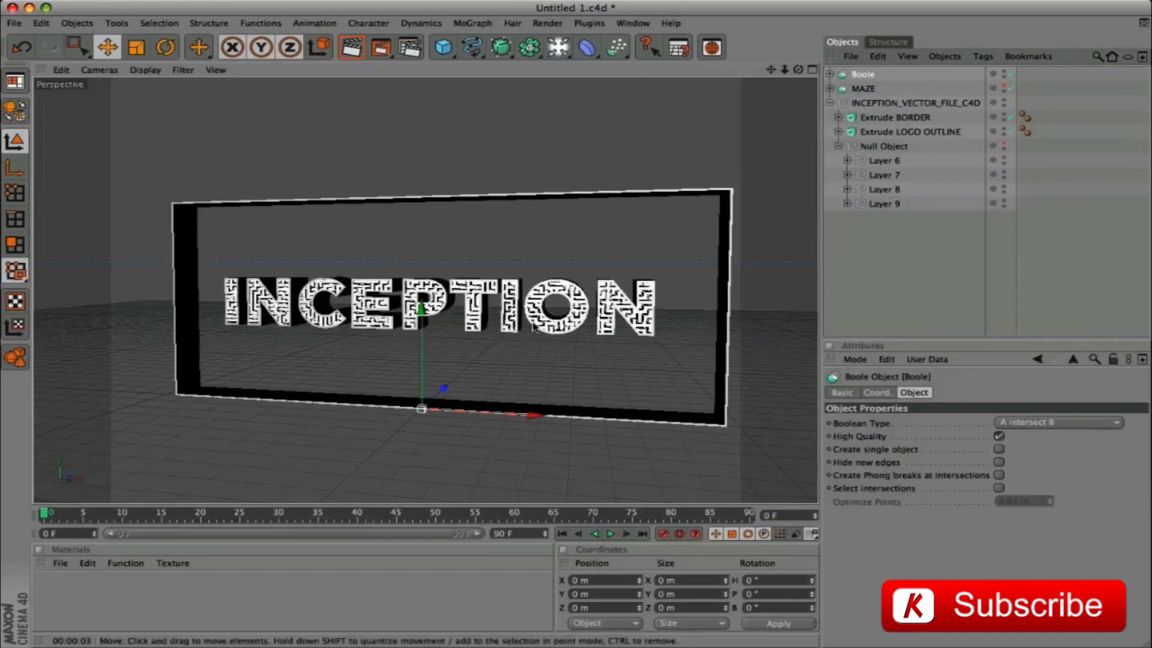
click(1004, 88)
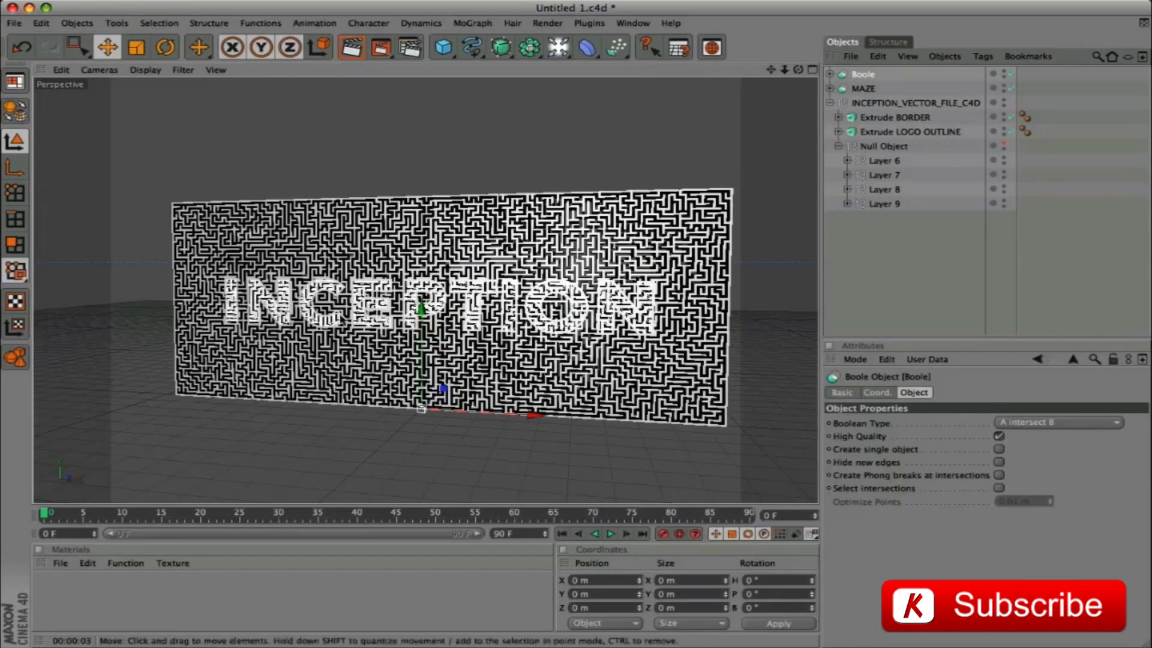
mouse_move(797, 69)
mouse_down()
mouse_move(841, 89)
mouse_move(873, 72)
mouse_move(803, 70)
mouse_up()
key(super+r)
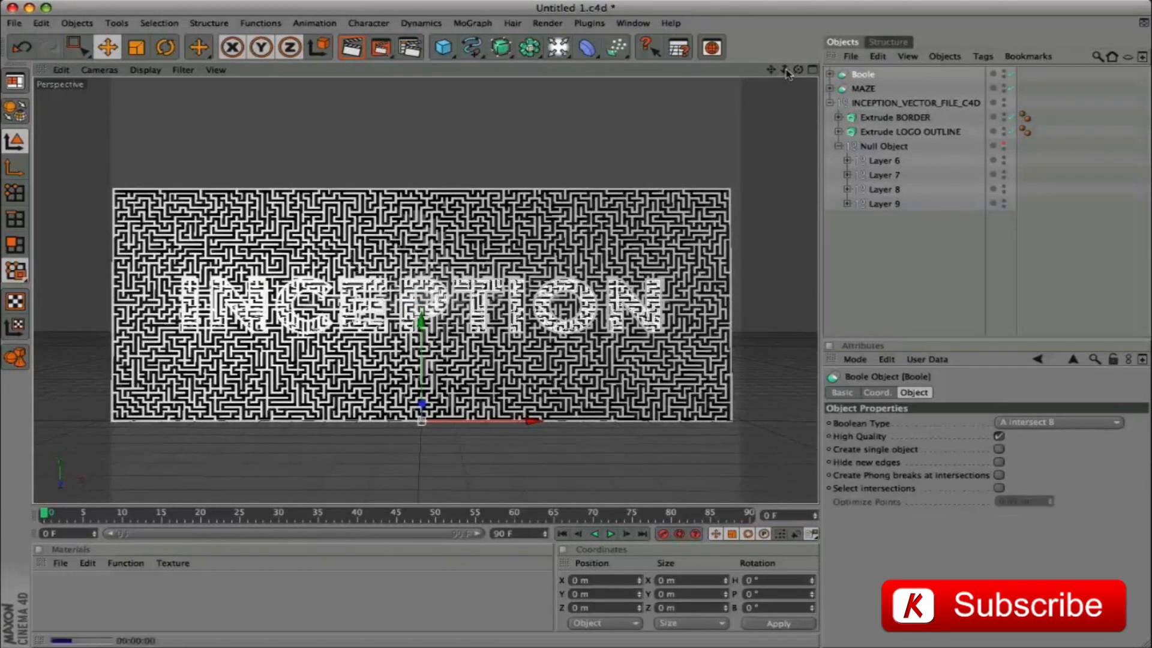
Rename the new Boole as LOGO MAZE INSIDE
double_click(865, 74)
text(LOGO MAZE INSIDE)
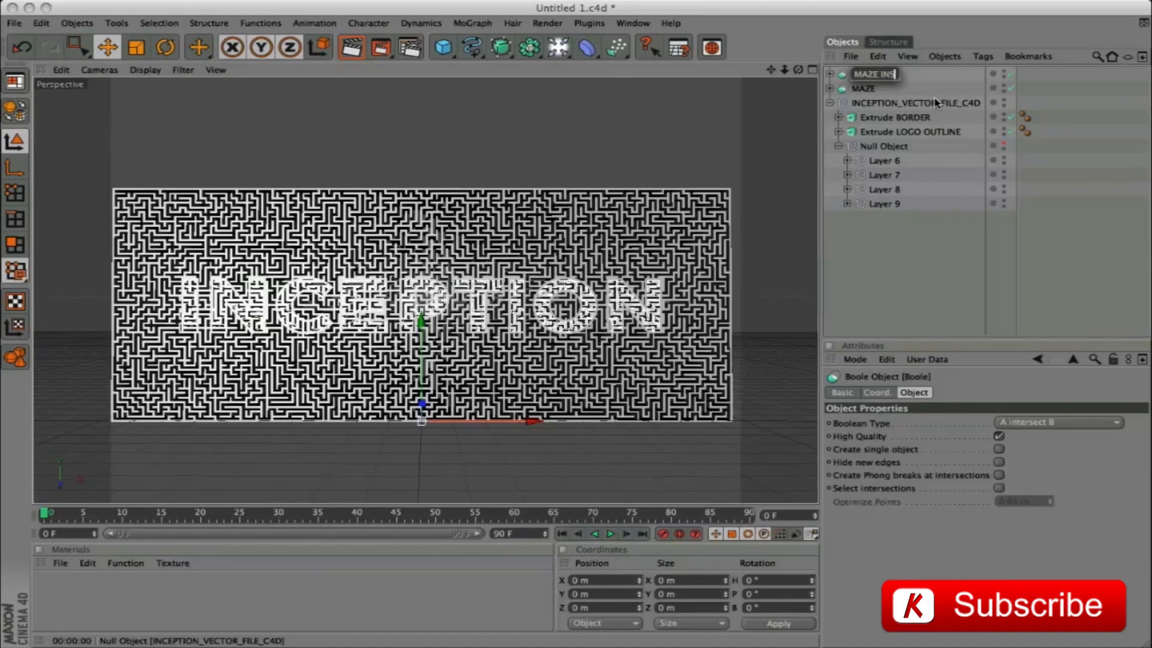
key(Return)
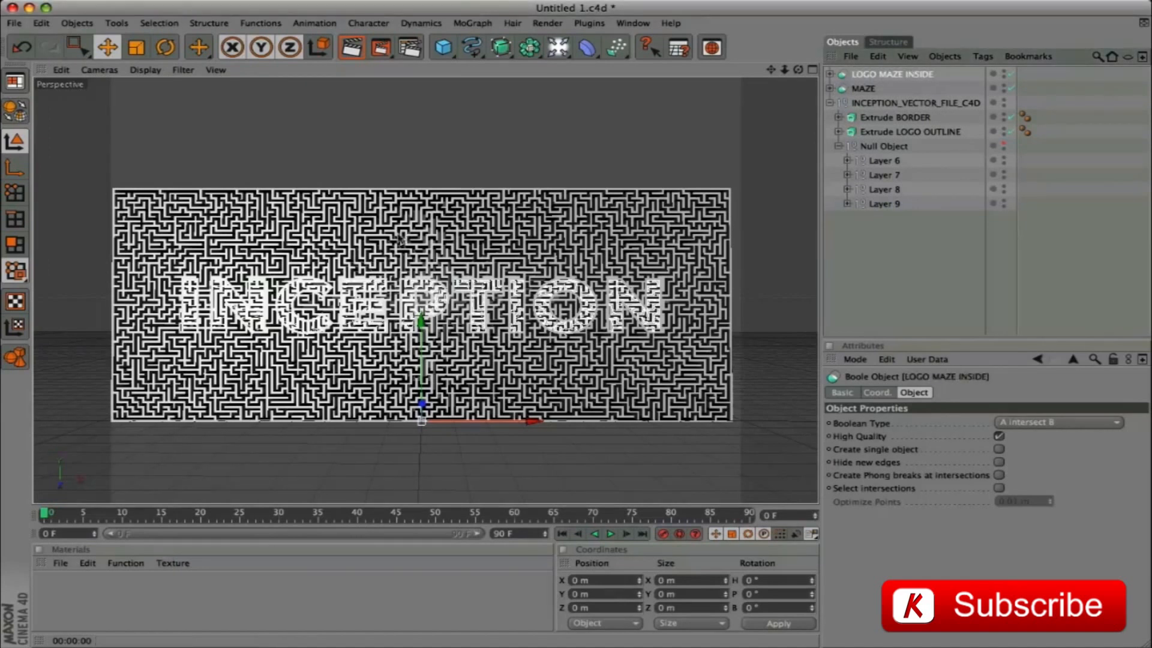
Set the render output size to 1920 x 800 pixels in the Render Settings
click(410, 47)
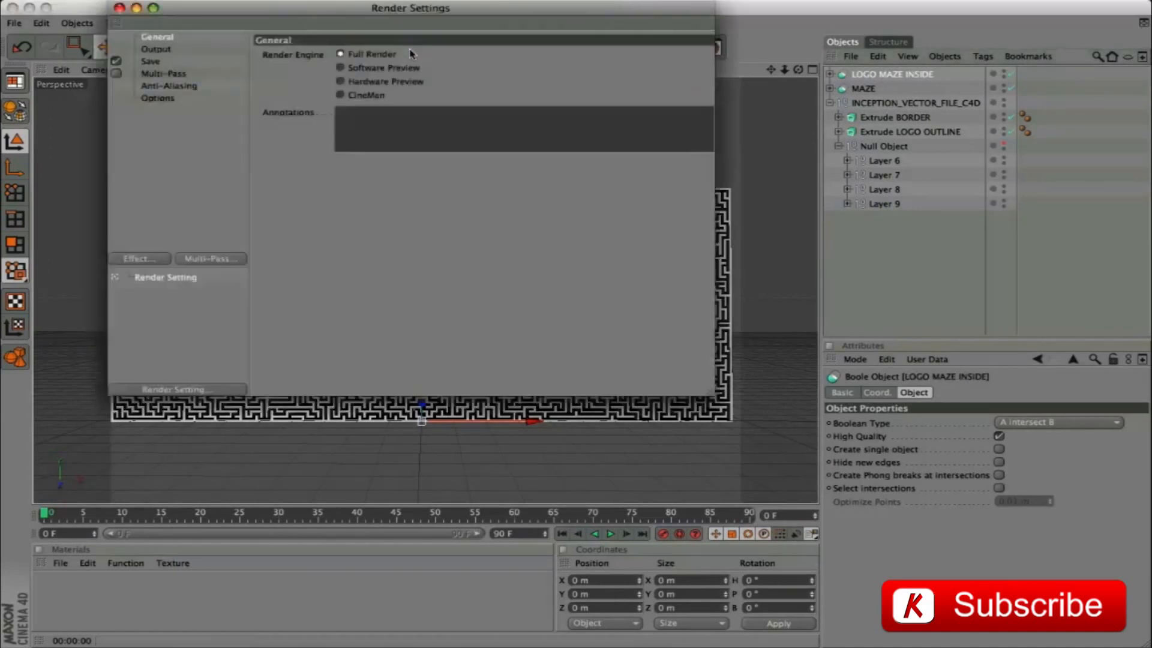
click(155, 49)
double_click(359, 69)
text(1920)
key(Tab)
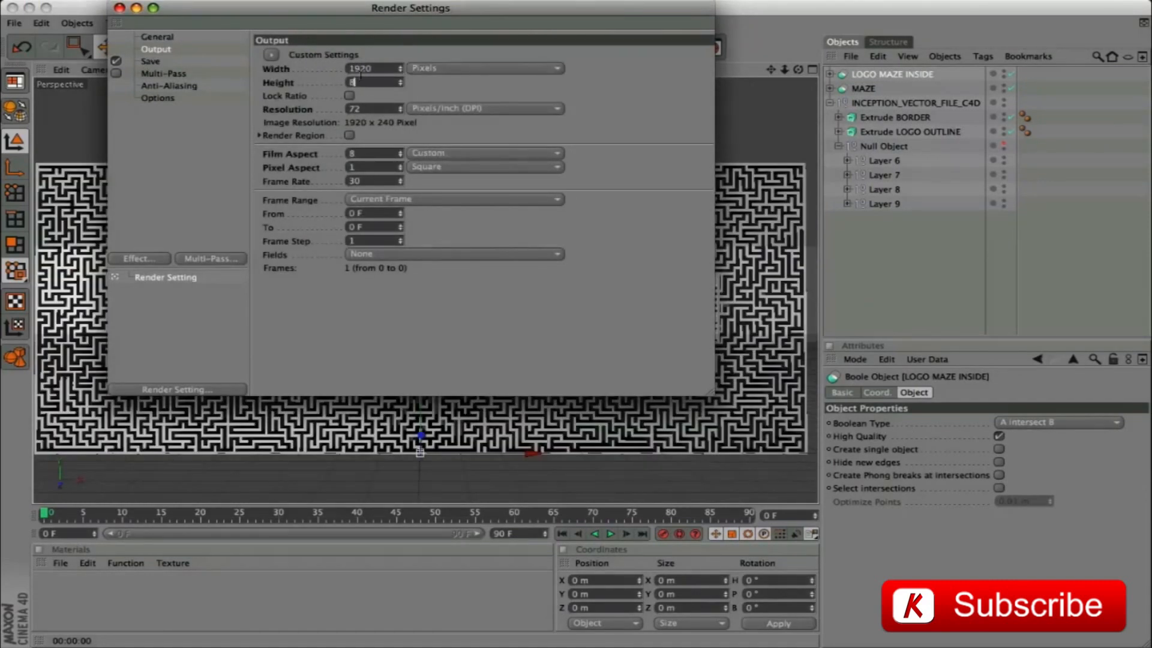
text(800)
key(Tab)
key(Tab)
key(Tab)
key(Tab)
key(Tab)
key(Tab)
key(Tab)
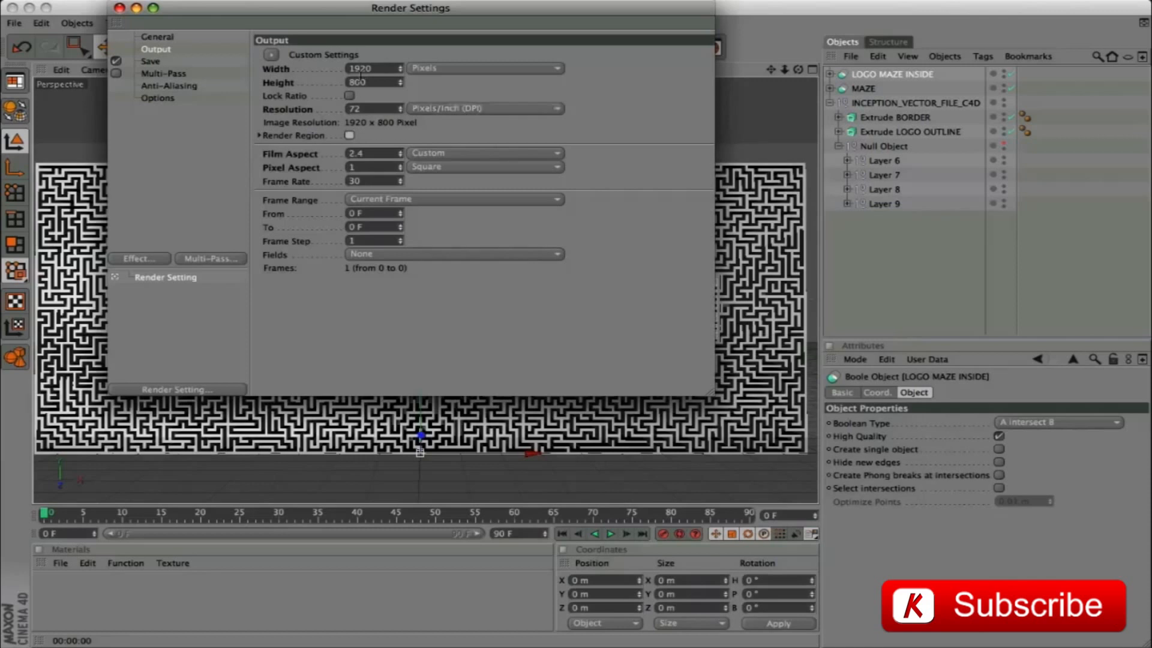
Set the render output's frame range to run from 0 to 240
key(Tab)
key(Tab)
text(240)
key(Tab)
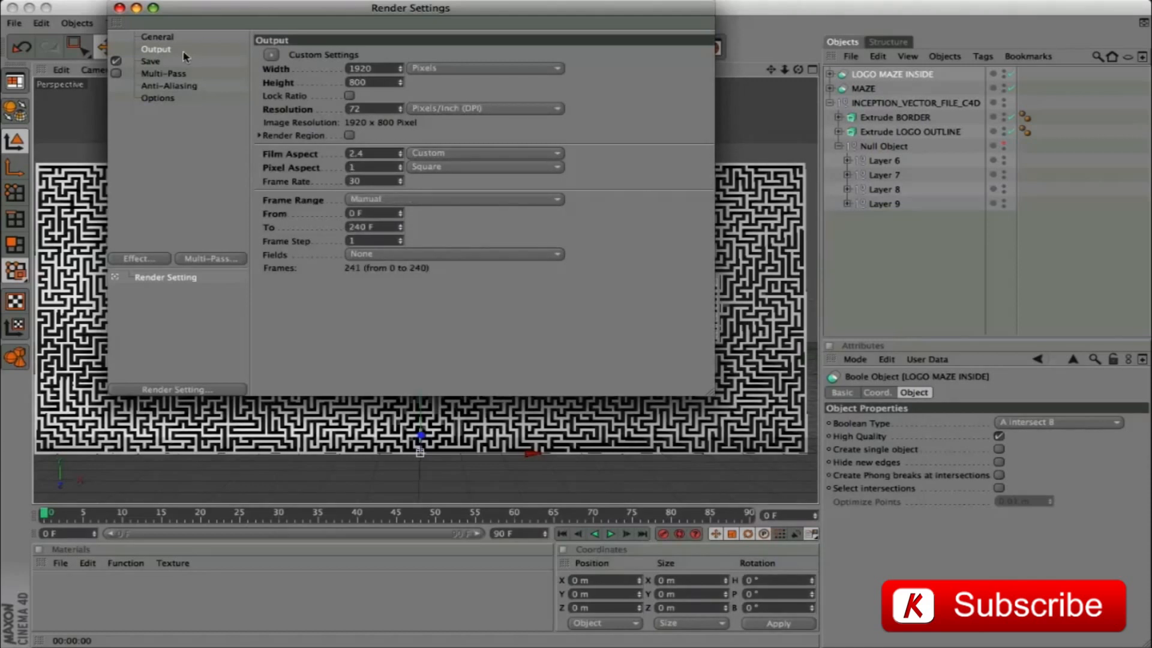
Set the render's Anti-Aliasing to Best and close the Render Settings
click(174, 86)
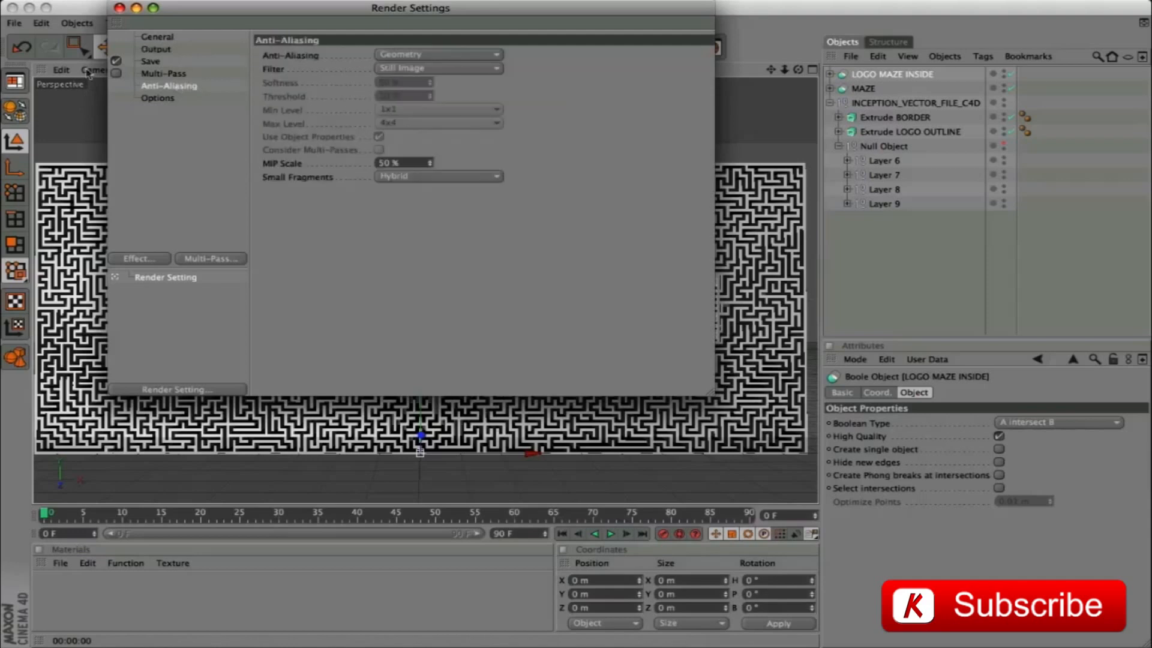
click(446, 60)
click(420, 96)
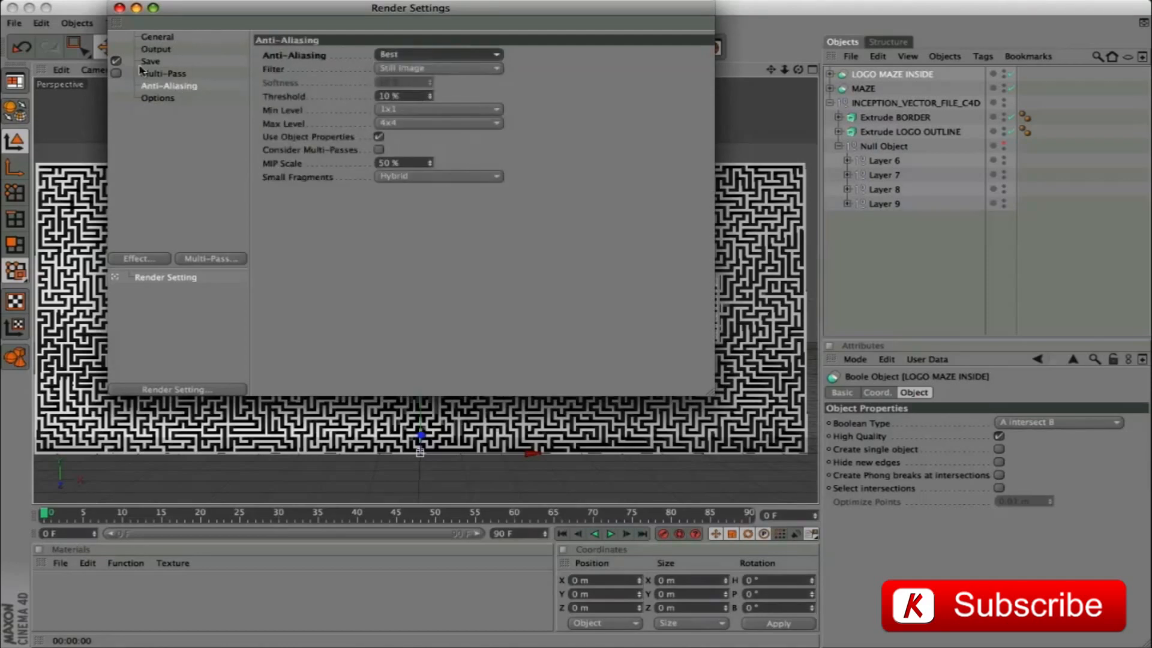
click(120, 7)
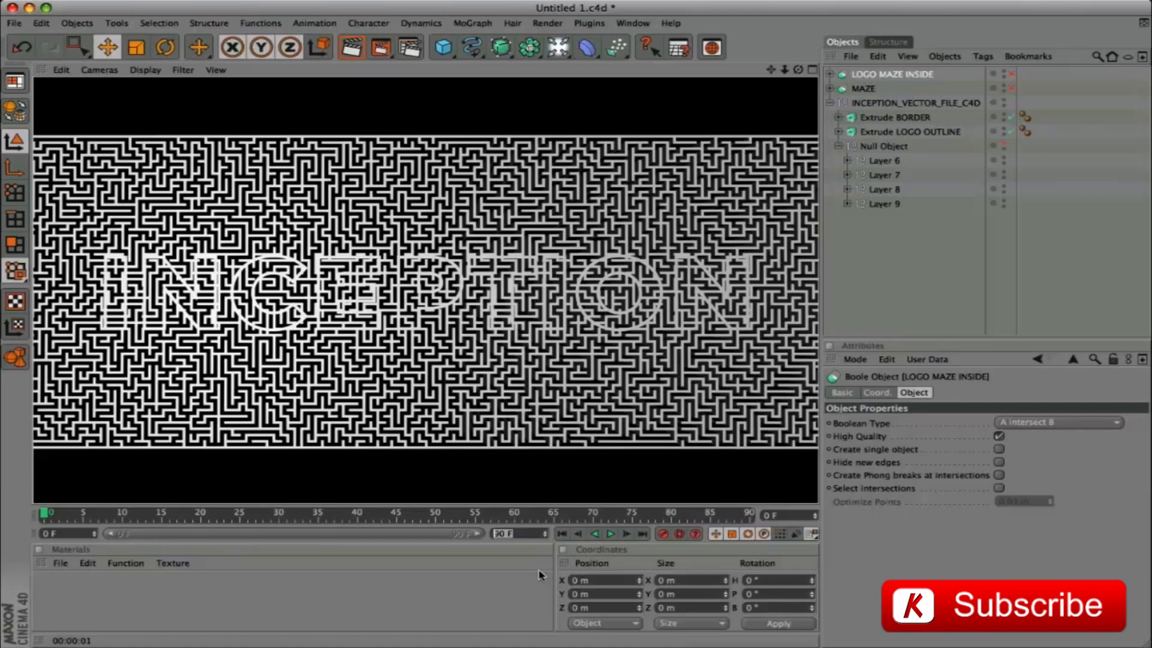
Extend the project's end to frame 240 and stretch the timeline's visible range to its full length
key(Return)
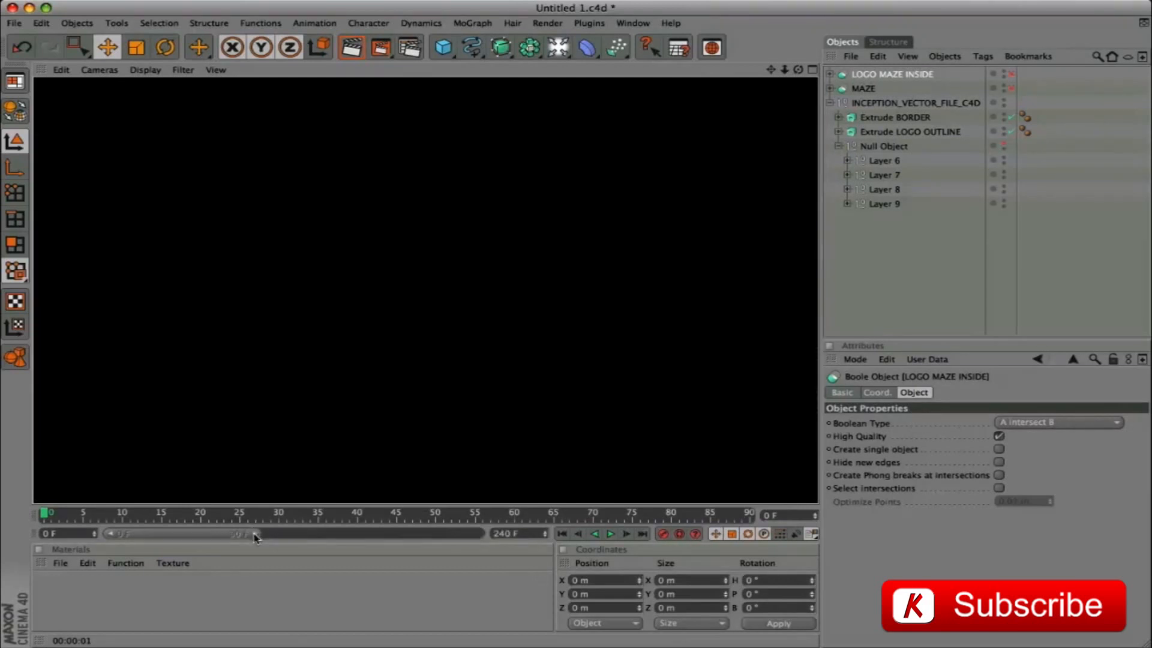
drag(262, 532, 483, 534)
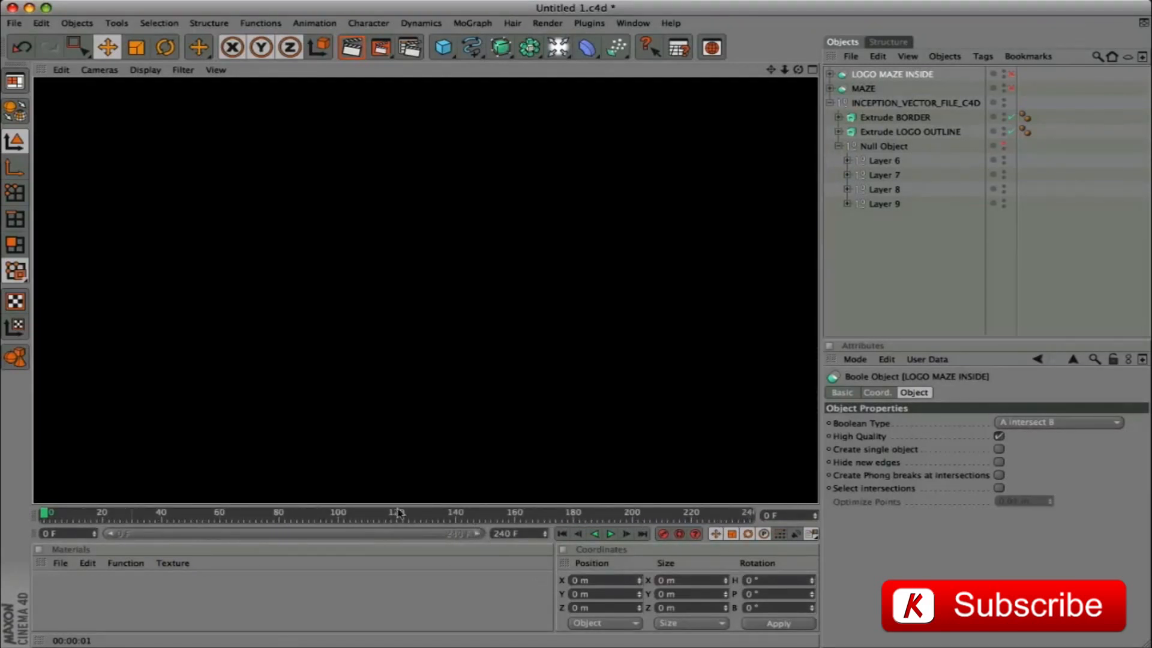
Re-enable the LOGO MAZE INSIDE and MAZE booles and add a camera to the scene
click(1012, 74)
click(1012, 89)
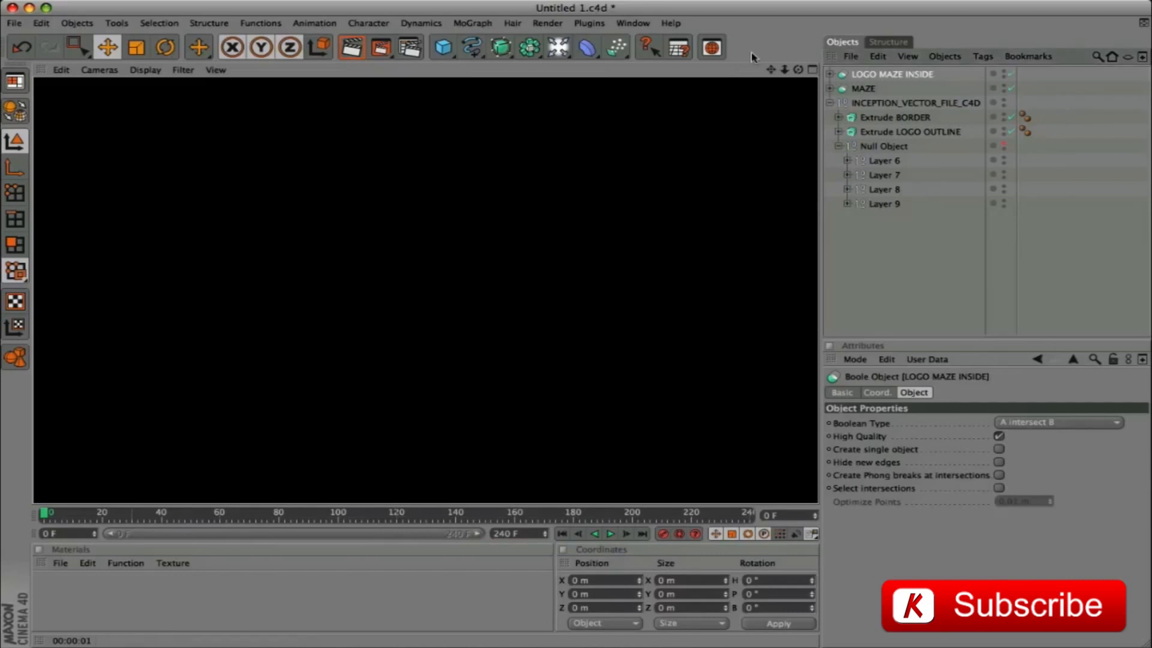
drag(556, 50, 801, 95)
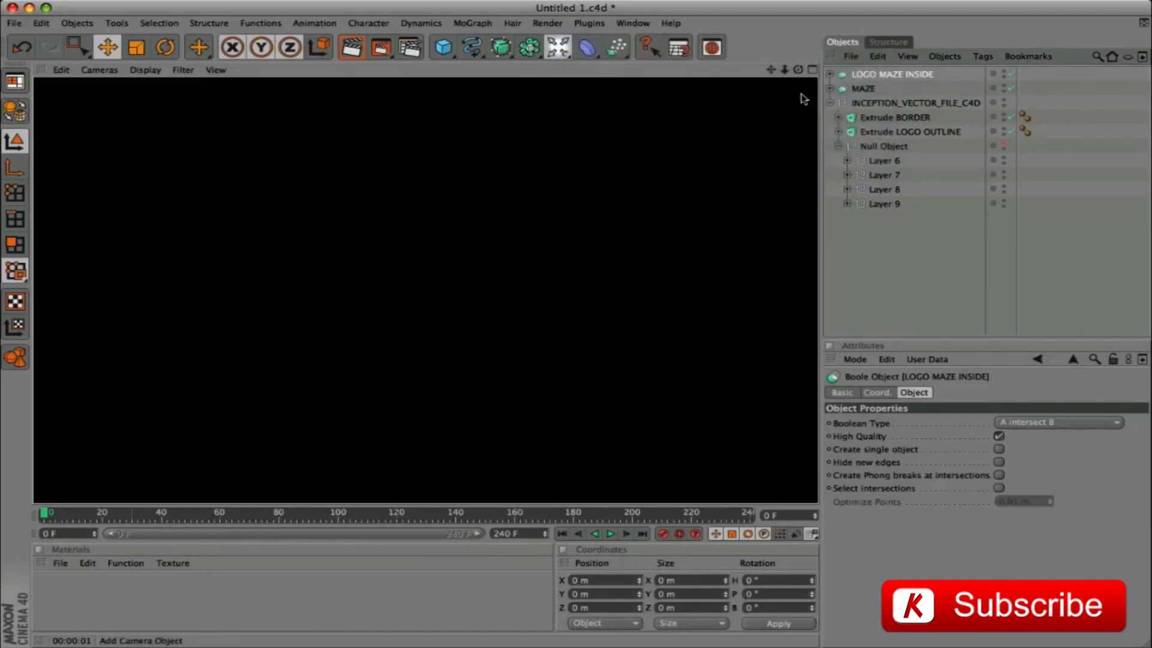
Position the new camera at X 0 m, Y 400 m and Z -1920 m
click(878, 392)
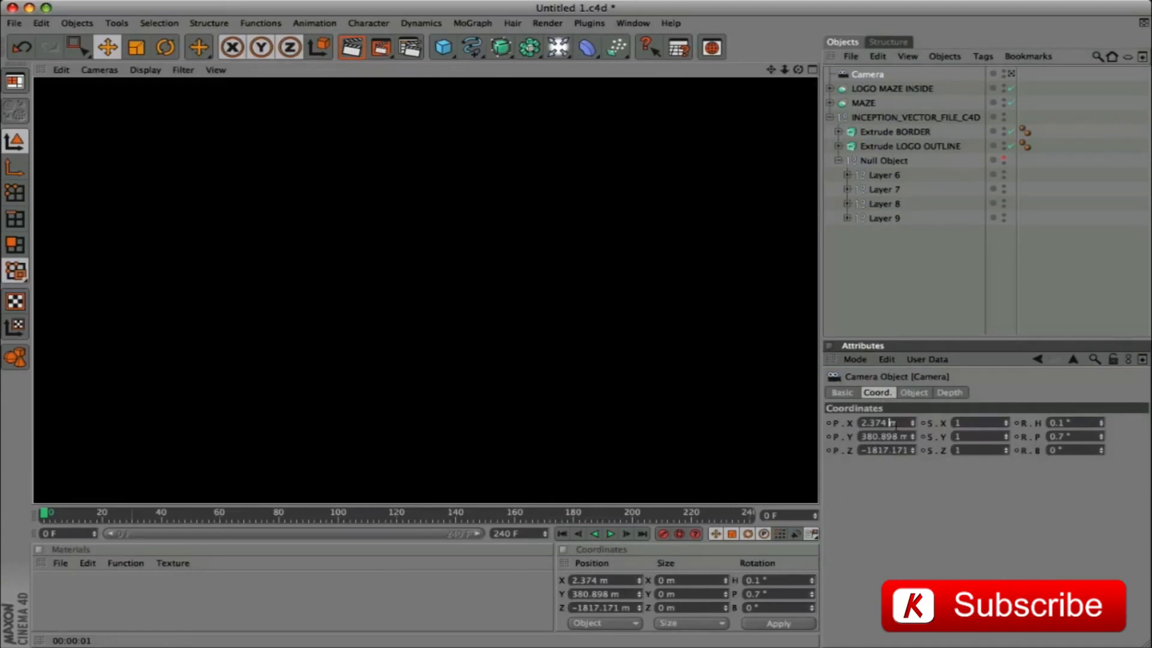
drag(888, 422, 850, 422)
text(0)
key(Tab)
text(400)
key(Tab)
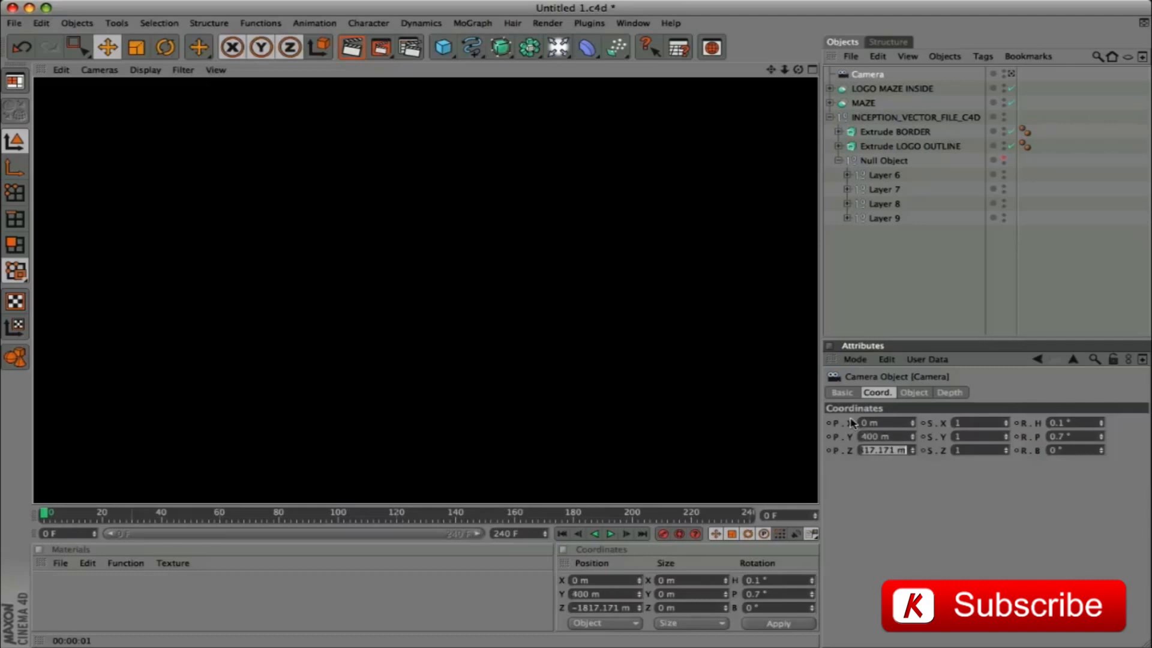
text(-1920)
key(Return)
Set the camera's heading and pitch rotation to 0°
drag(1071, 423, 1022, 423)
text(0)
key(Tab)
text(0)
key(Return)
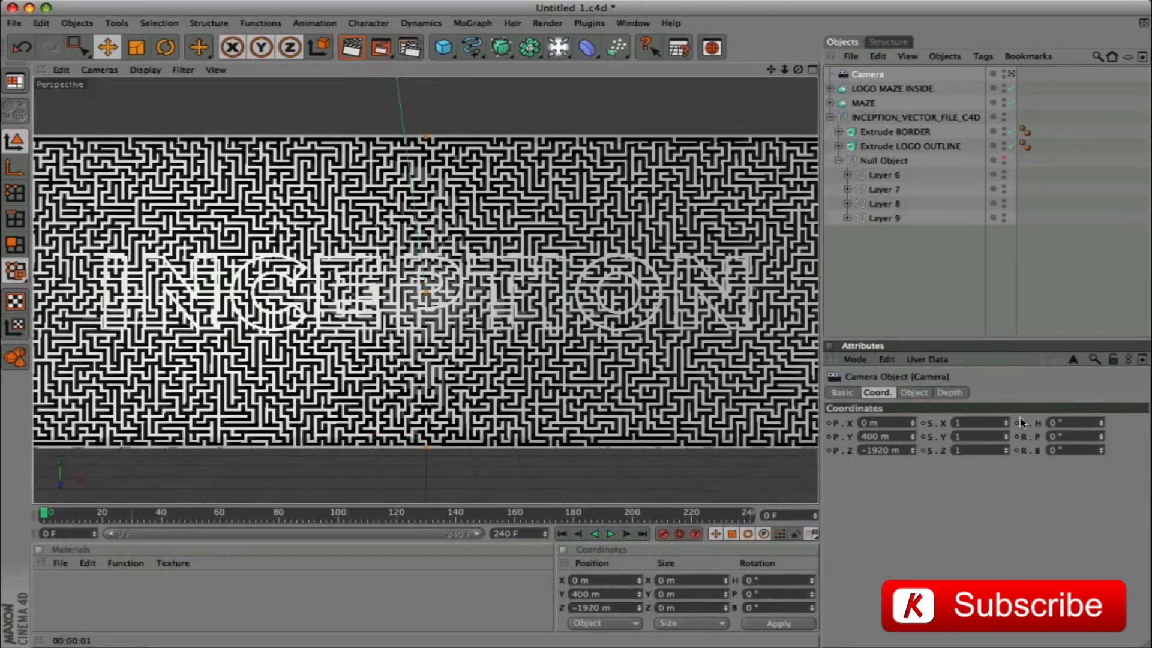
Look through the camera and set its Z position to -1900 m
click(1012, 75)
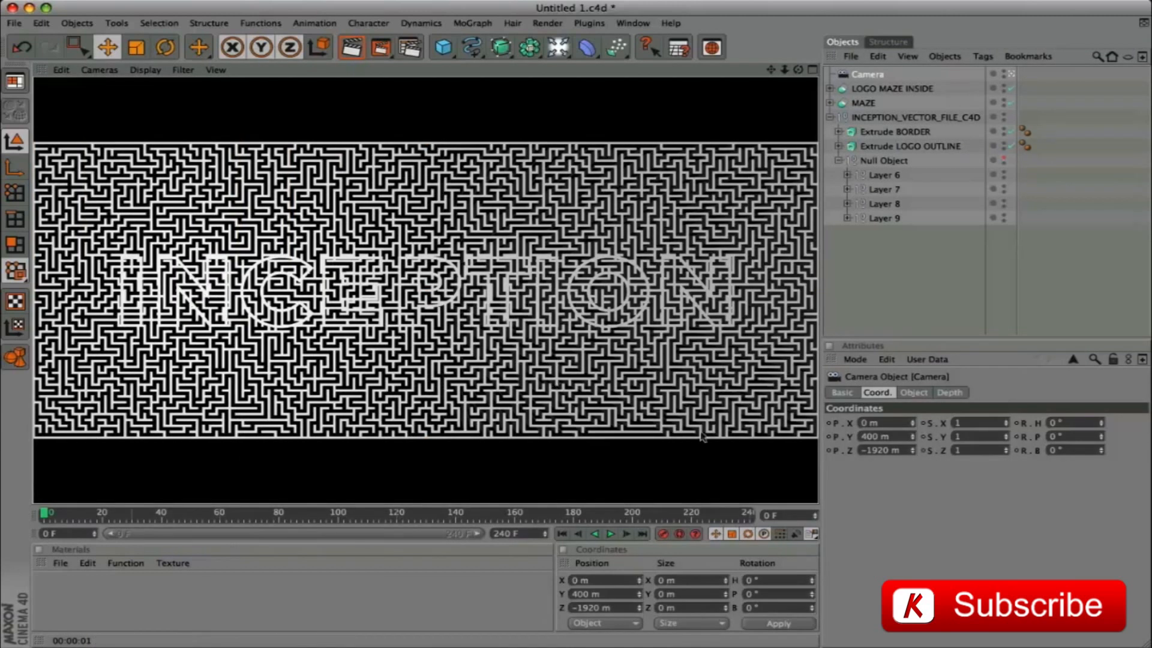
click(879, 451)
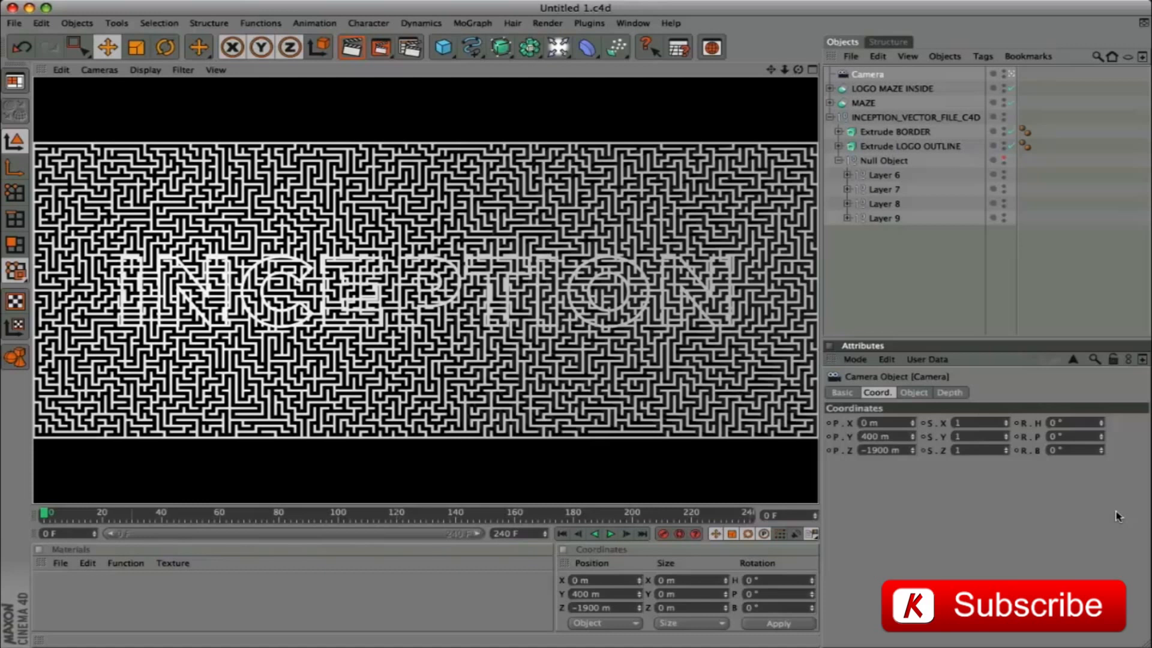
right_click(868, 74)
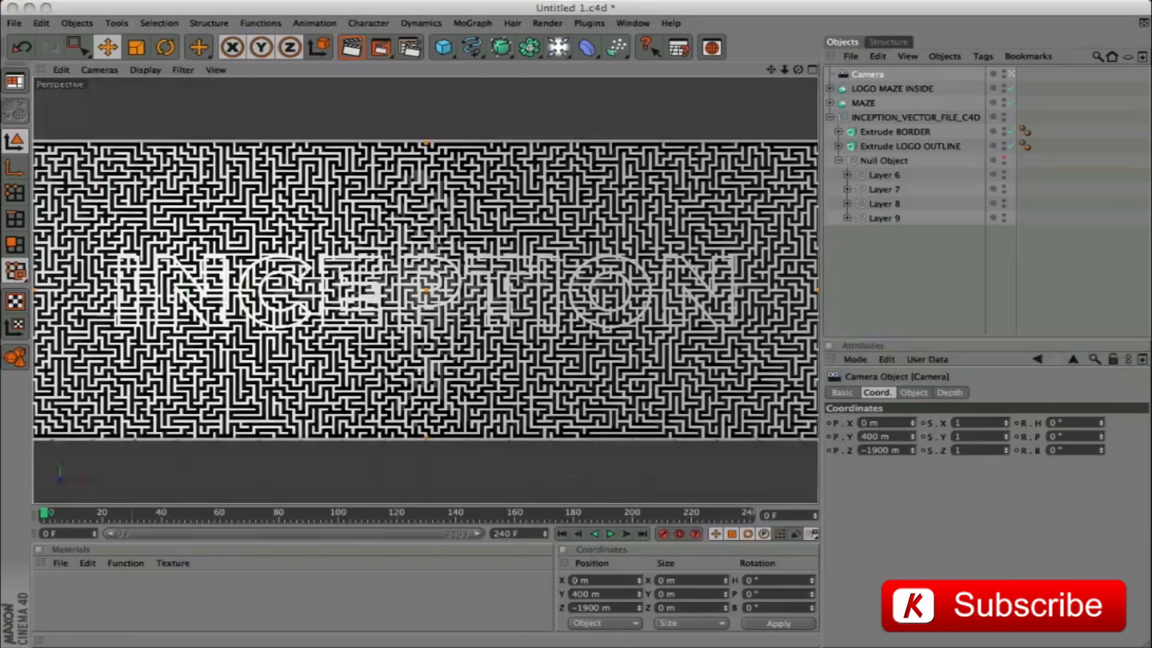
Record keyframes for the camera's position and pitch at frame 240
drag(46, 517, 763, 517)
click(833, 454)
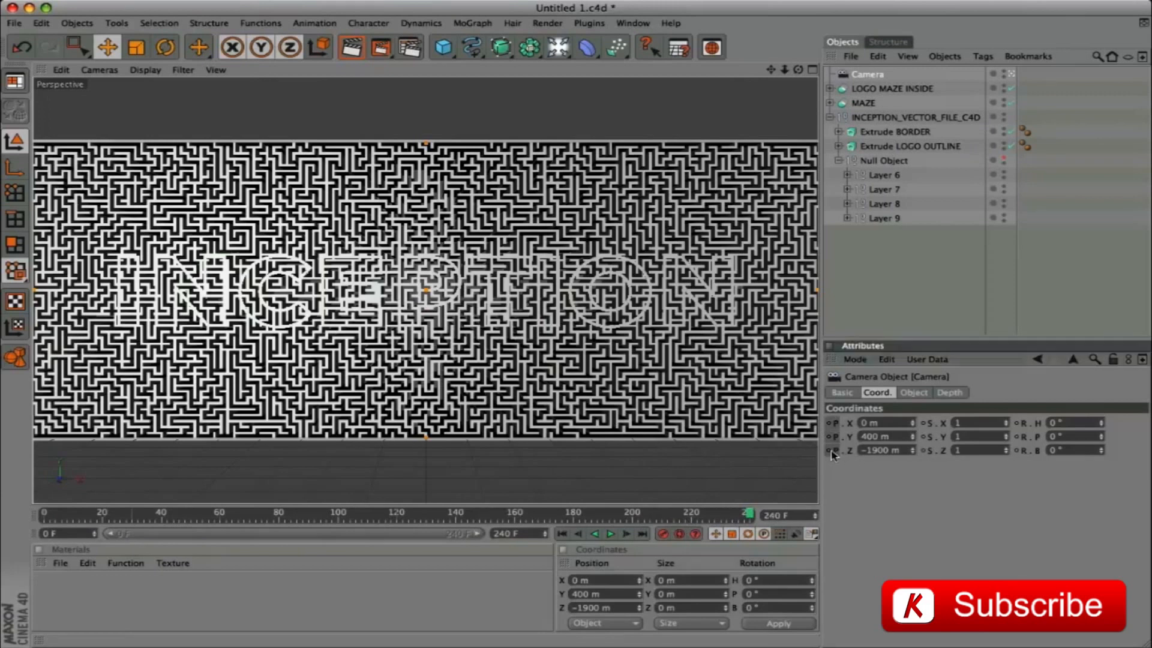
click(1027, 438)
At frame 0, set the camera's position to X -36 m and Z -14 m and its pitch to 90°
drag(745, 517, 3, 528)
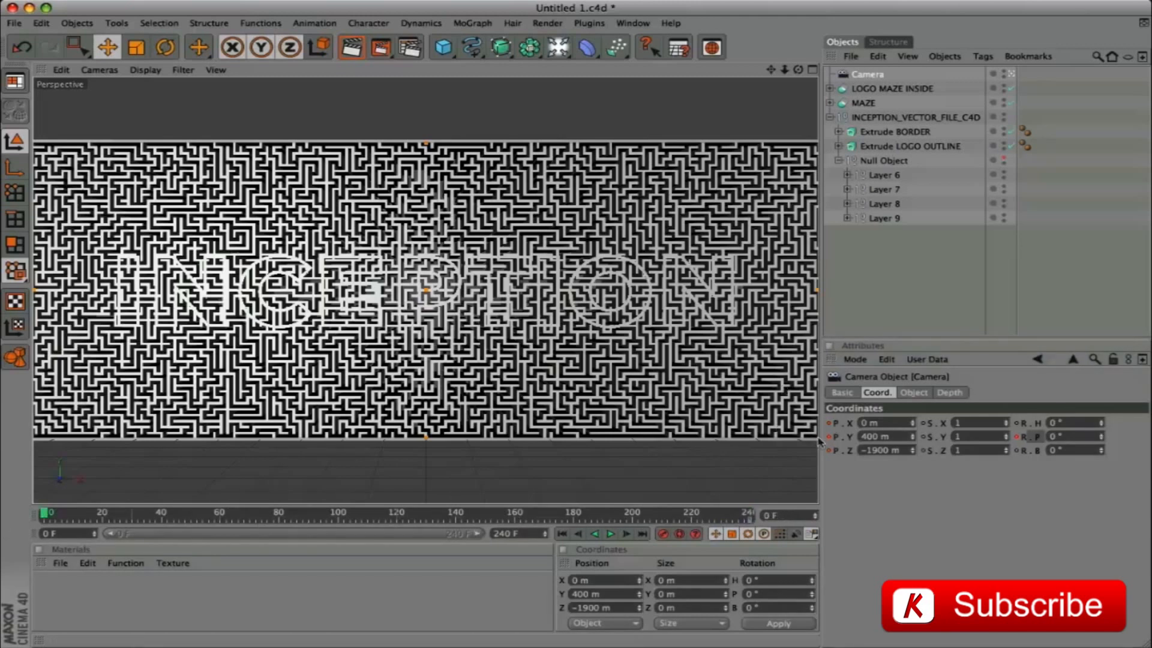
click(889, 423)
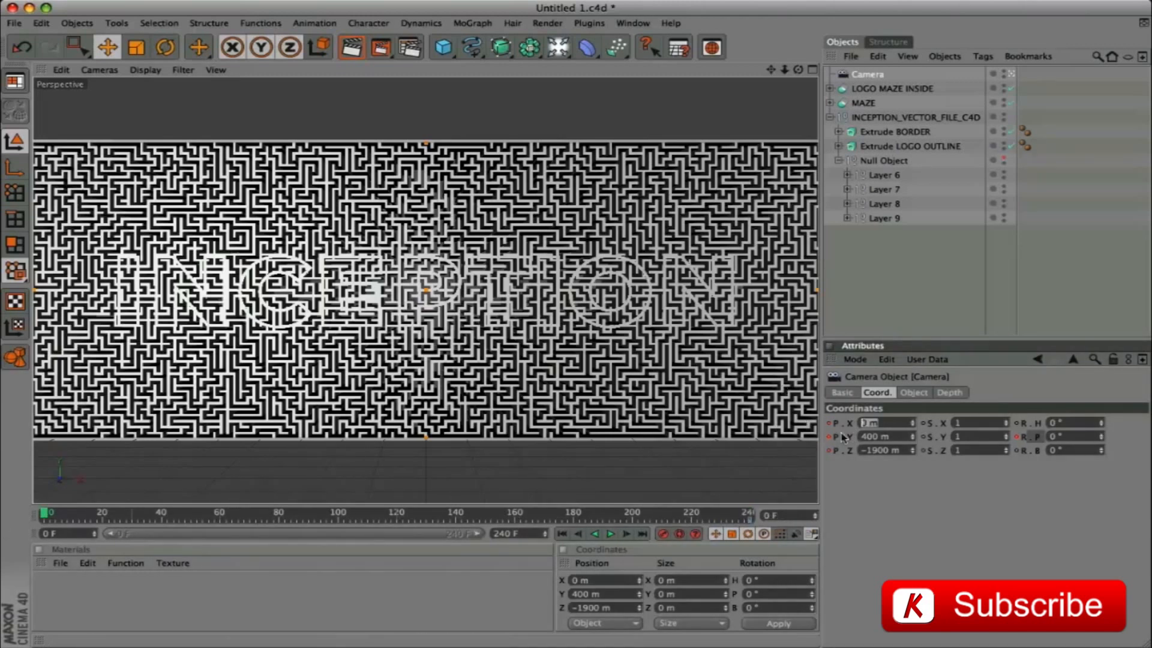
text(-36)
key(Tab)
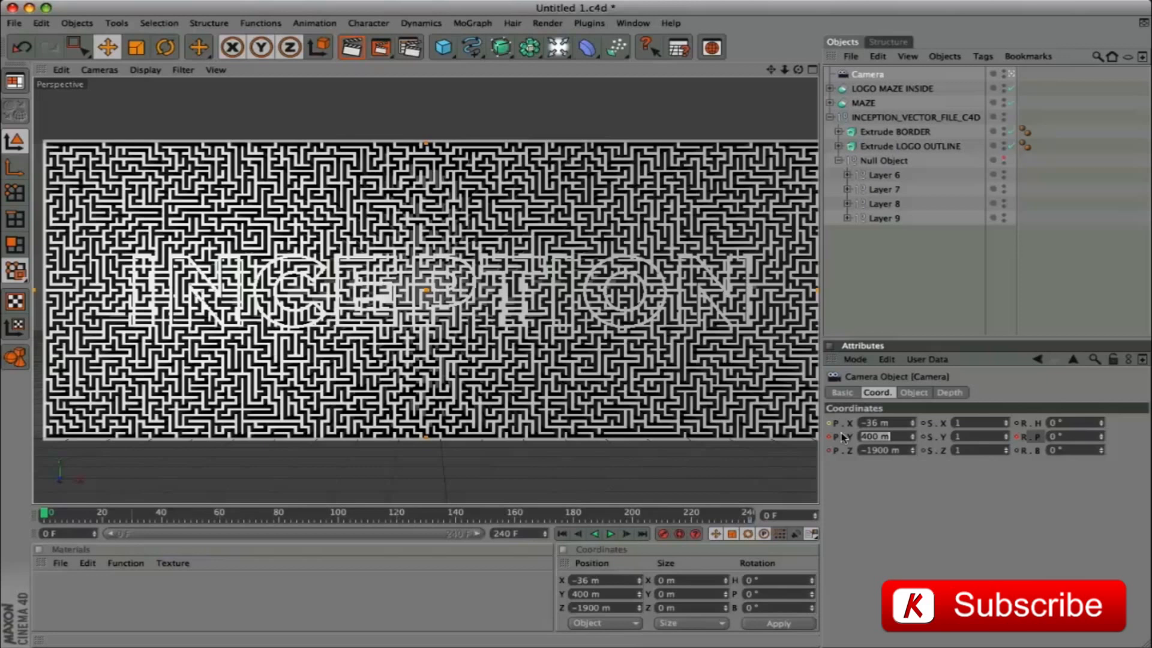
key(Tab)
text(-14)
key(Tab)
key(Tab)
key(Tab)
key(Tab)
key(Tab)
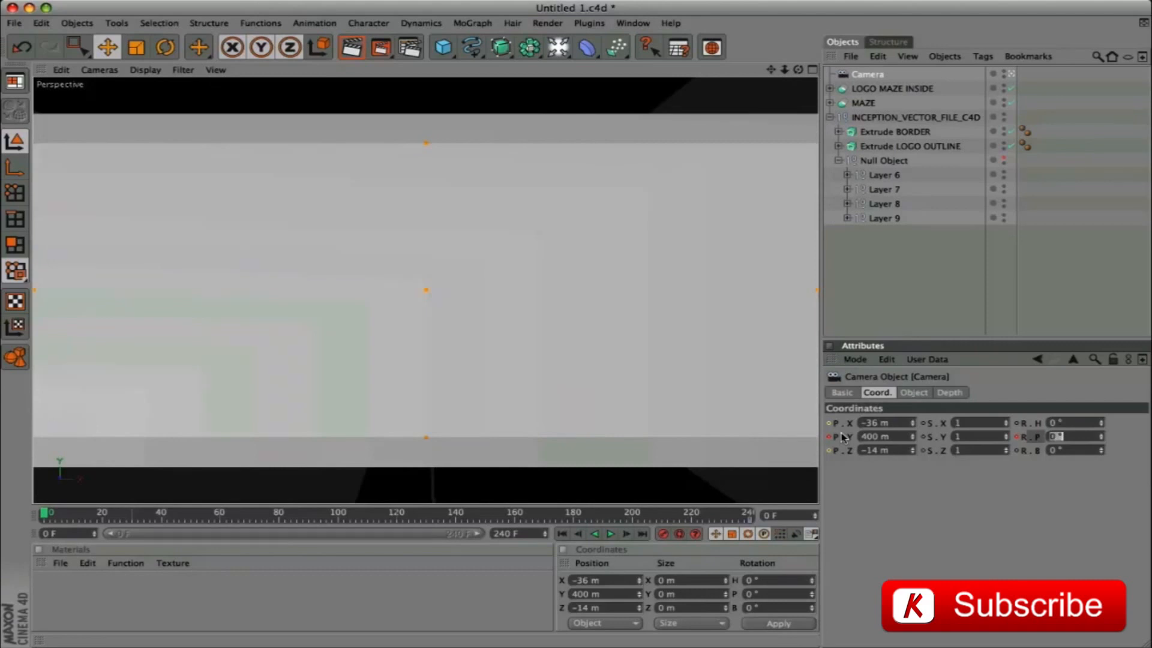
text(90)
key(Return)
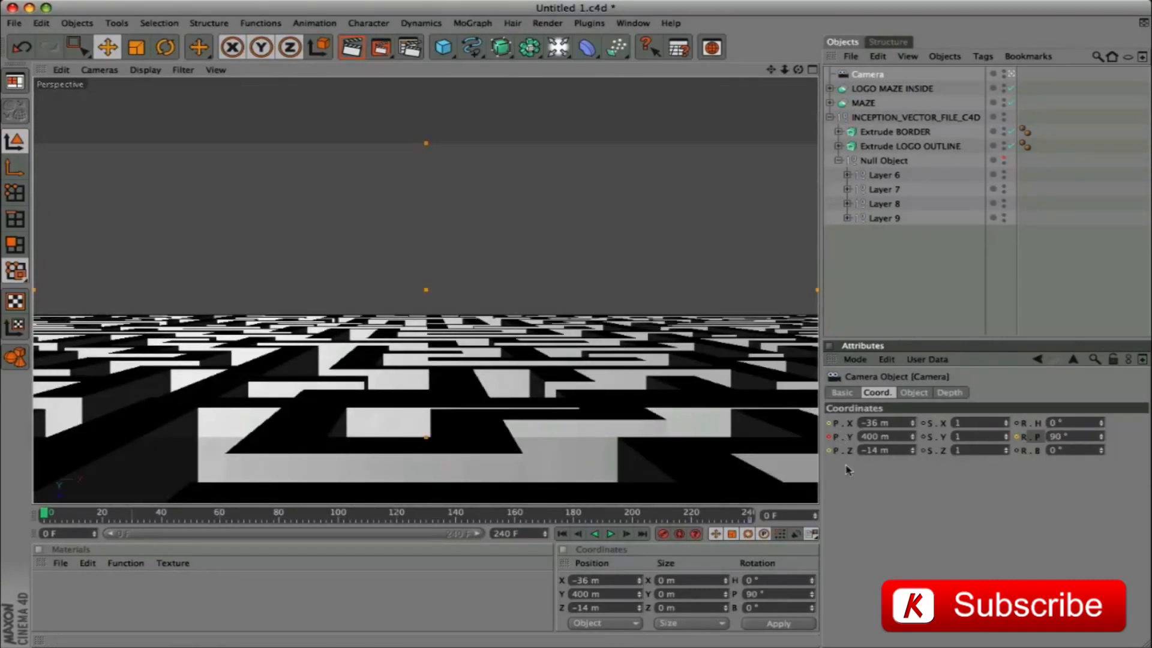
Record keyframes for the camera's X, Y and Z position and its pitch at frame 0
ctrl+click(828, 450)
ctrl+click(829, 437)
ctrl+click(828, 424)
ctrl+click(1016, 437)
At frame 107, set the camera's position to X 0 m and Z -388 m and its pitch to 0°
drag(45, 515, 360, 534)
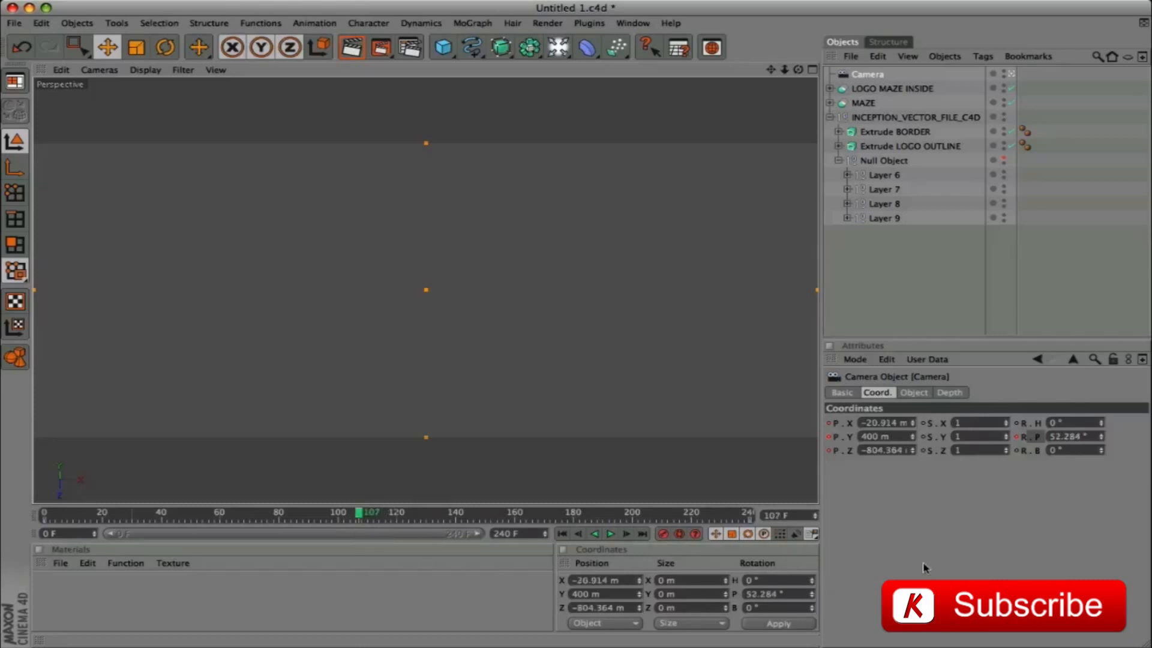
click(890, 424)
text(0)
key(Tab)
key(Tab)
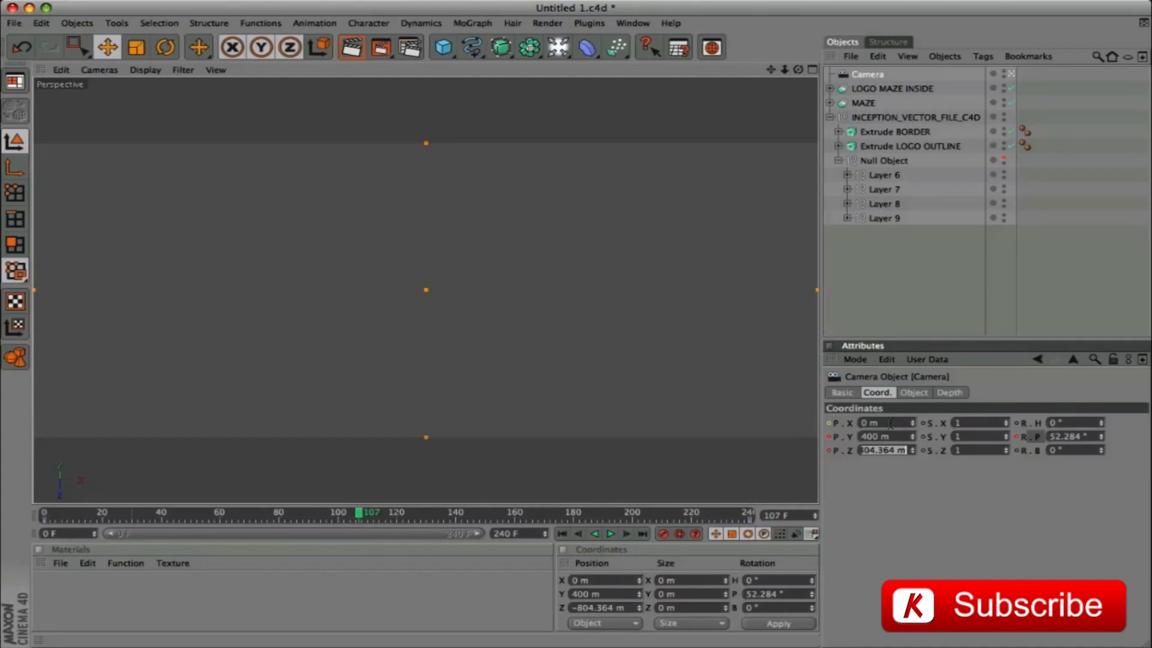
text(-388)
key(Tab)
key(Tab)
key(Tab)
key(Tab)
key(Tab)
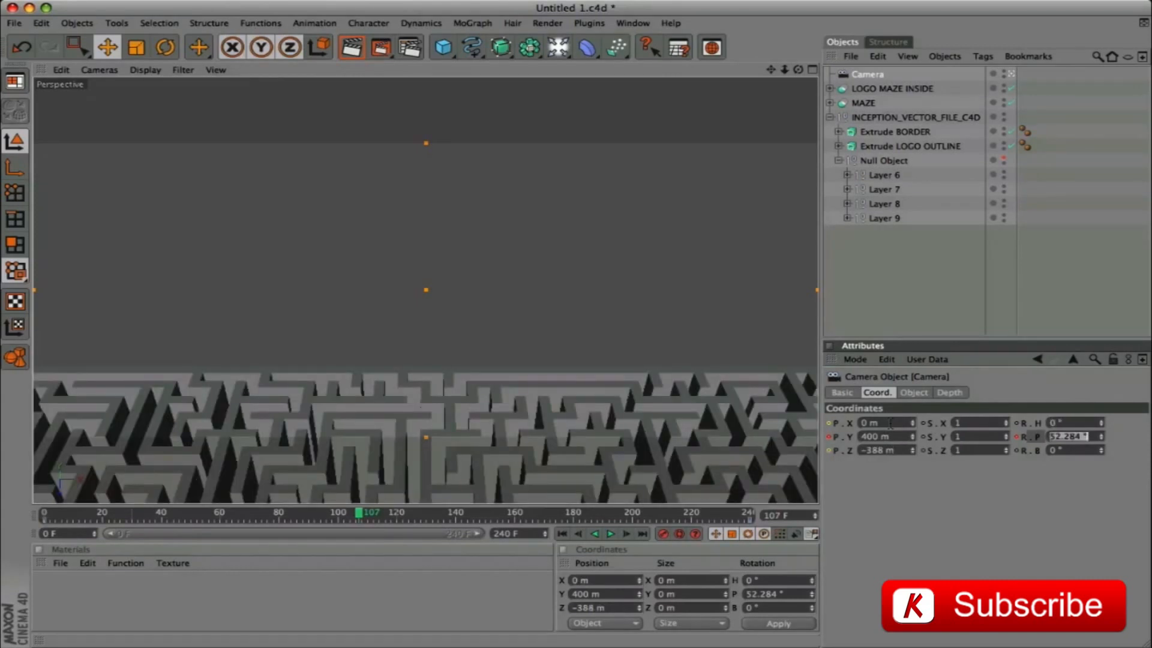
text(0)
key(Return)
Record keyframes for the camera's pitch and its X, Y and Z position at frame 107
ctrl+click(1016, 438)
ctrl+click(829, 423)
ctrl+click(829, 436)
ctrl+click(828, 450)
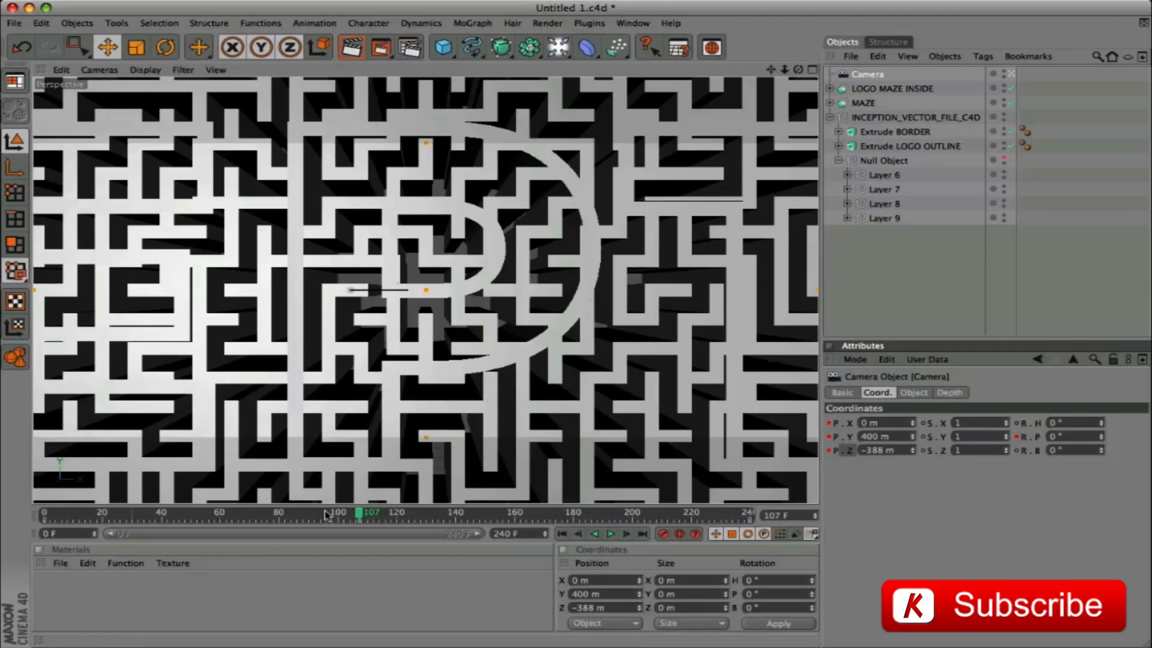
At frame 121, set the camera's position to X 0 m and Z -493 m and its pitch to 0°
drag(359, 515, 399, 515)
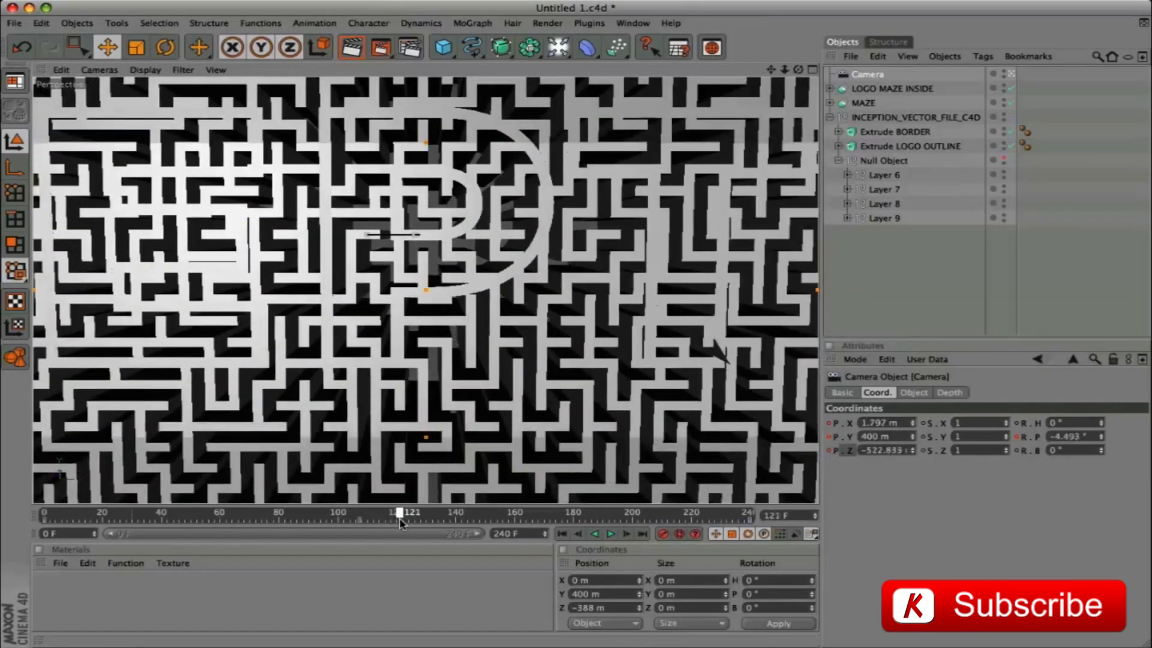
click(894, 424)
text(0)
key(Tab)
key(Tab)
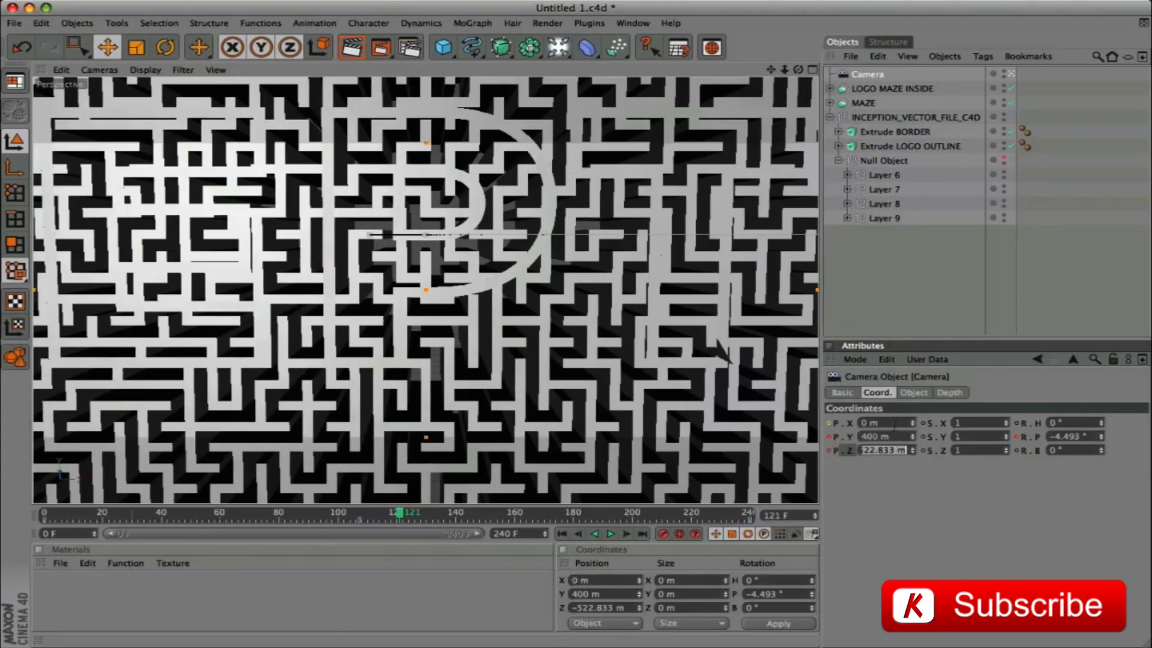
text(-493)
key(Tab)
key(Tab)
key(Tab)
key(Tab)
key(Tab)
text(0)
key(Return)
Record keyframes for the camera's position and pitch at frame 121
ctrl+click(829, 437)
ctrl+click(829, 451)
ctrl+click(1017, 438)
Play the camera animation from frame 0 and examine the camera's path and F-curves
drag(403, 517, 45, 517)
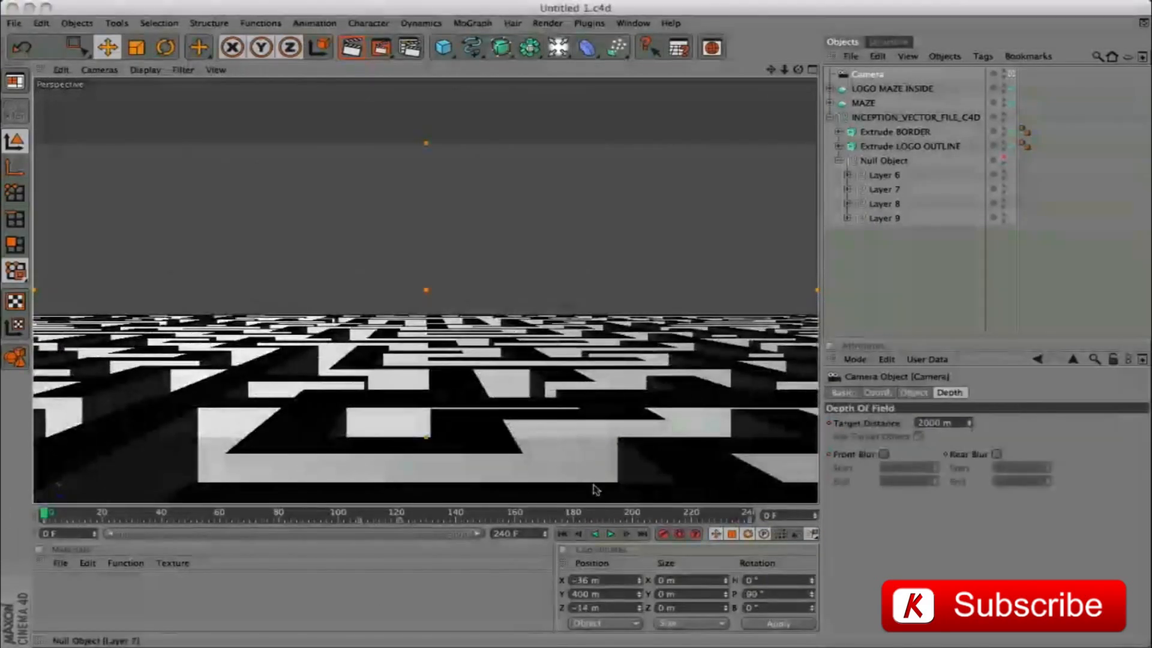
click(610, 534)
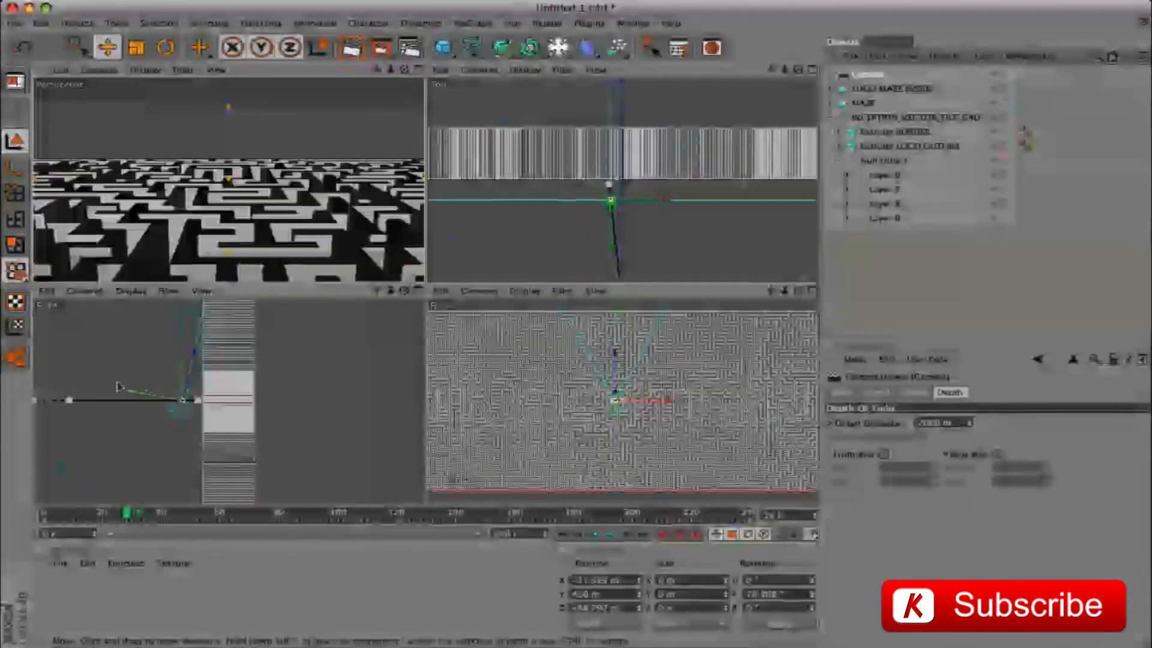
right_click(72, 399)
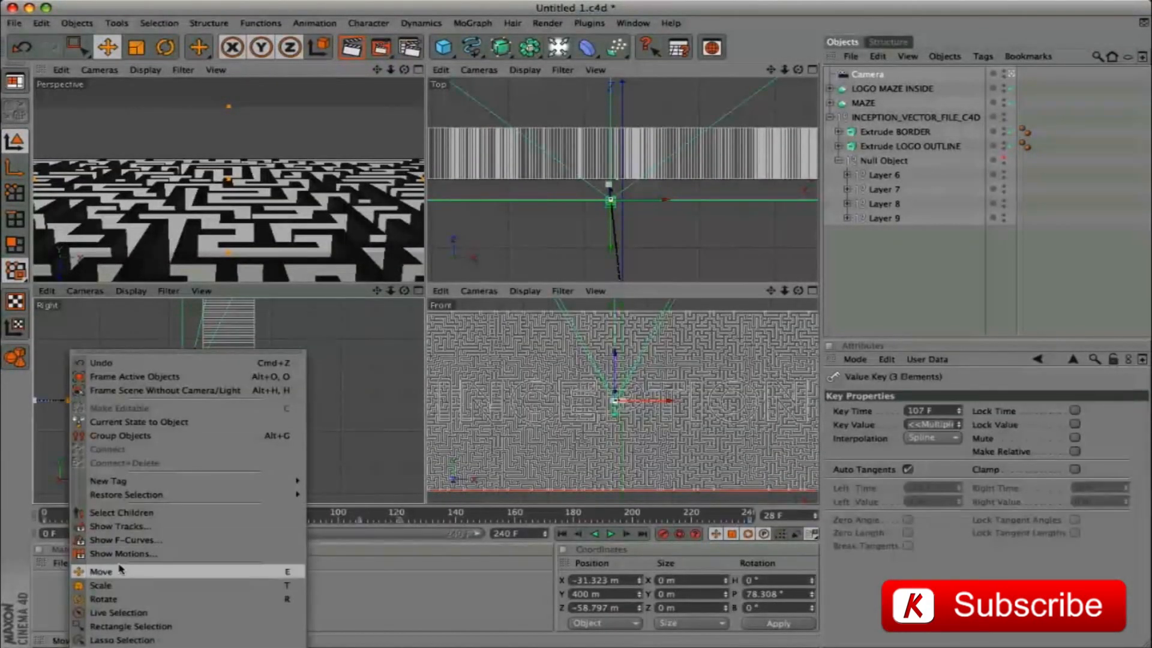
click(142, 541)
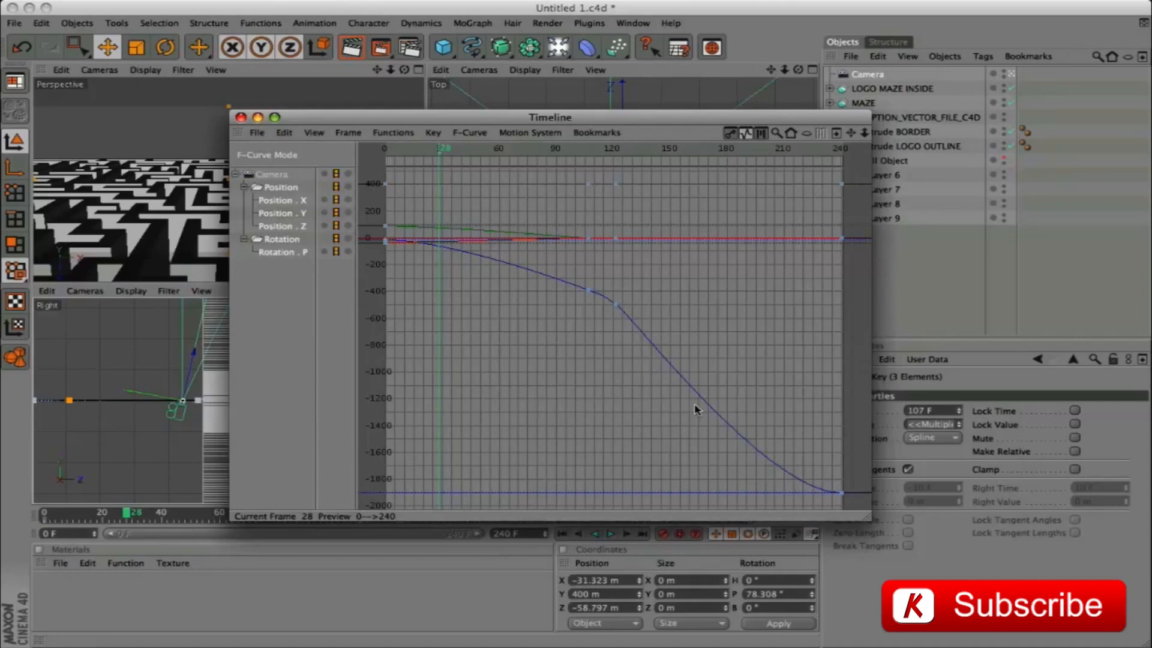
click(241, 117)
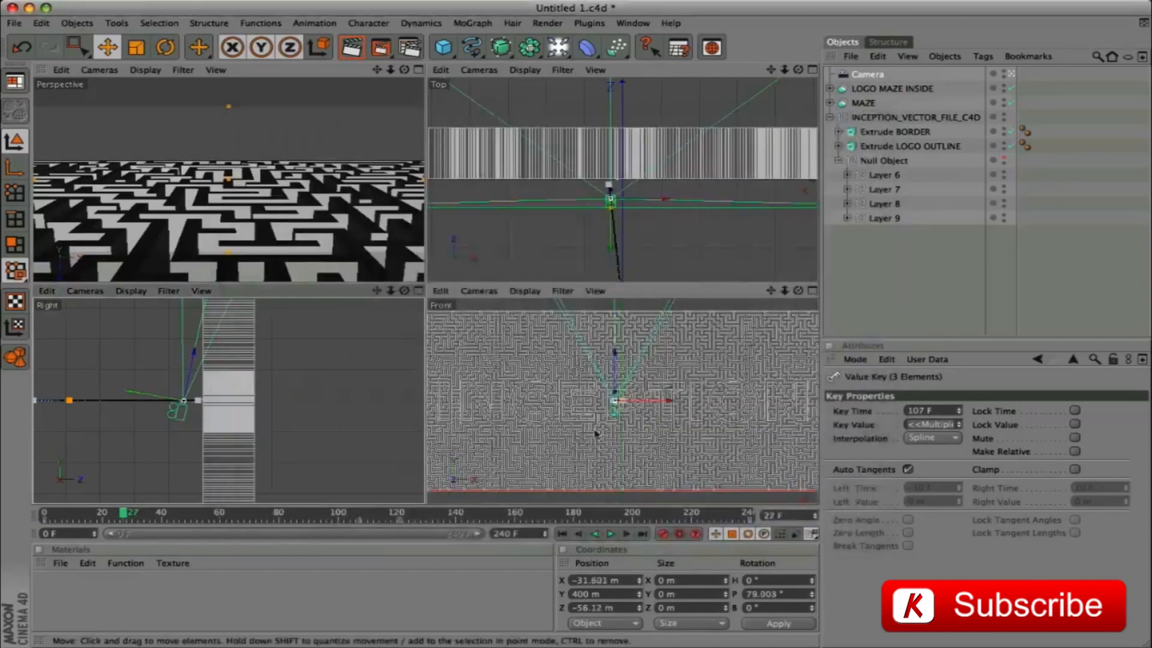
At frame 0, set the camera's keyframed Y position to 265 m
drag(129, 513, 20, 505)
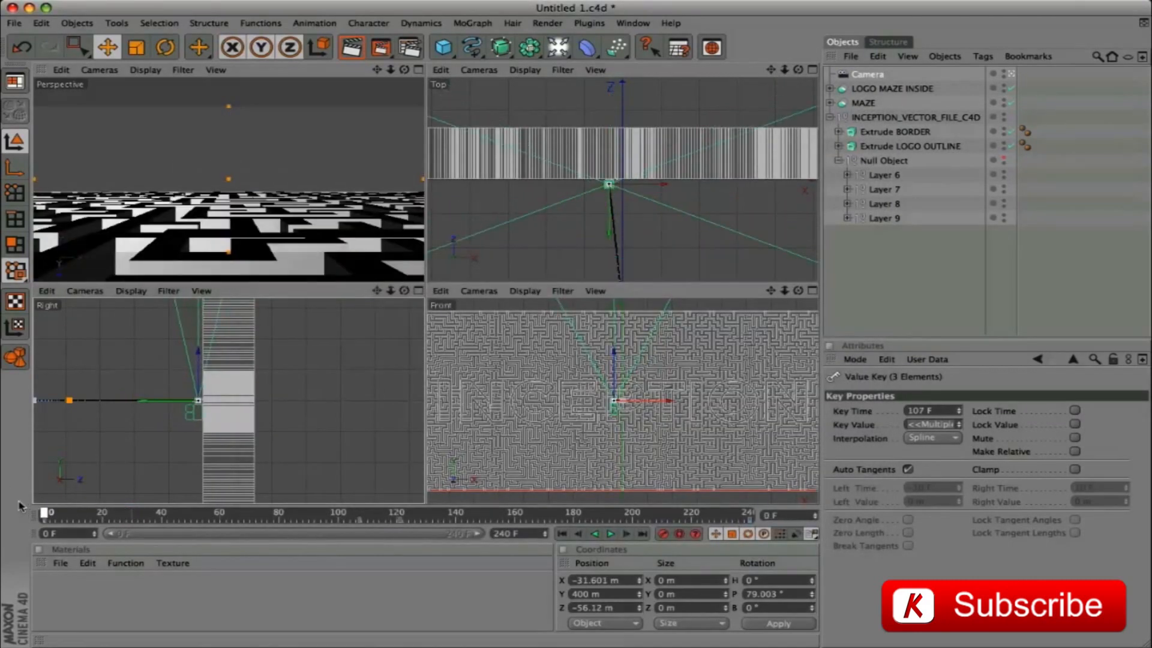
click(868, 74)
click(893, 440)
text(265)
key(Return)
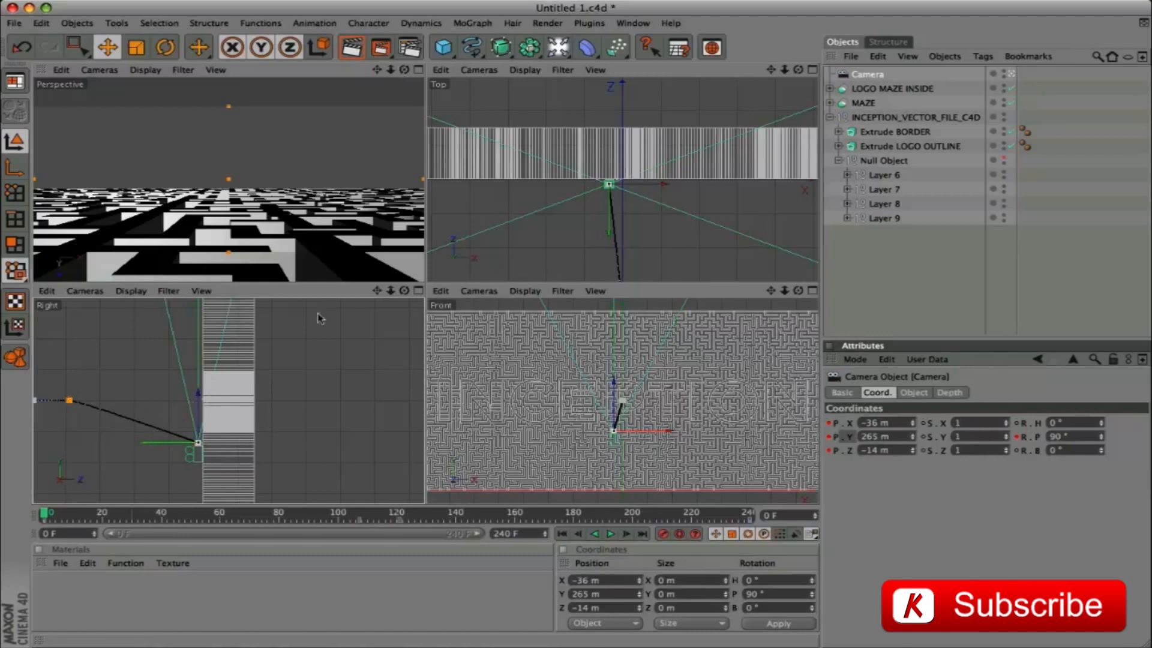
In the camera's F-curves, lengthen the tangents of the Z position key at frame 121 to about 35 frames on each side
right_click(70, 404)
click(120, 543)
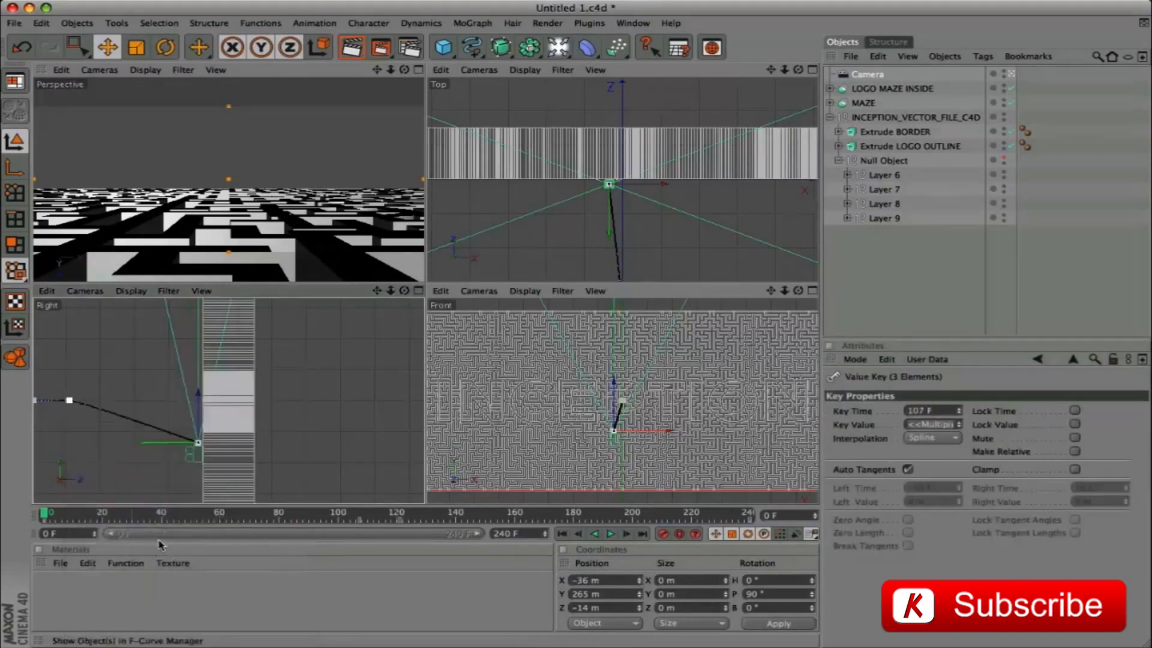
key(shift+F3)
drag(586, 232, 401, 149)
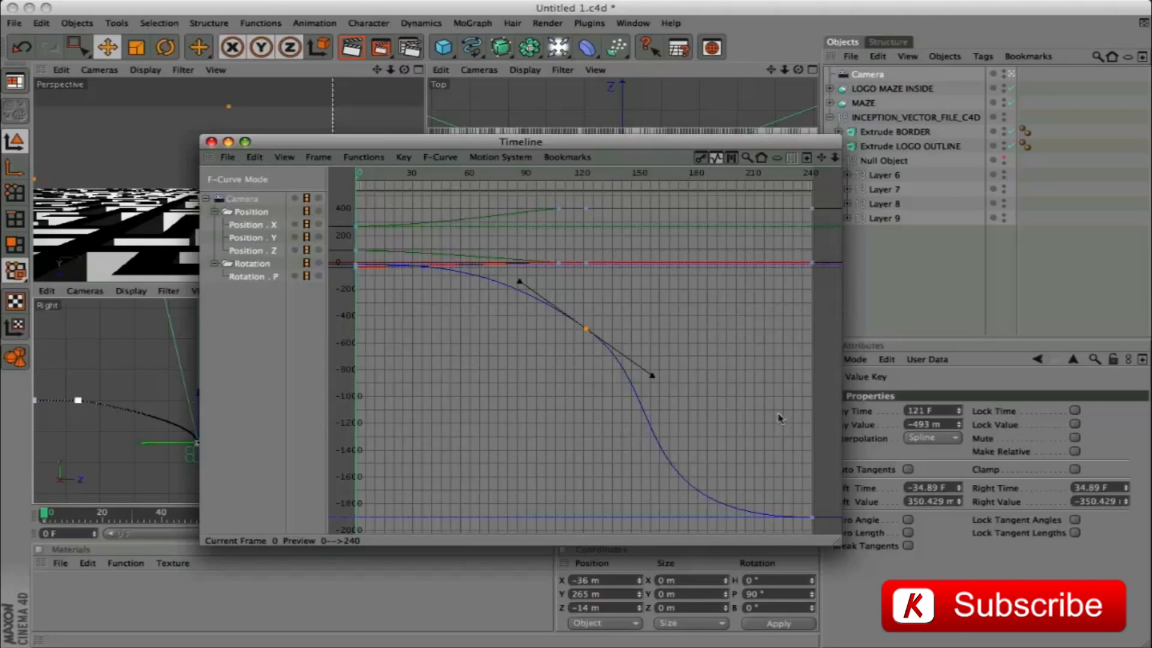
drag(378, 144, 958, 235)
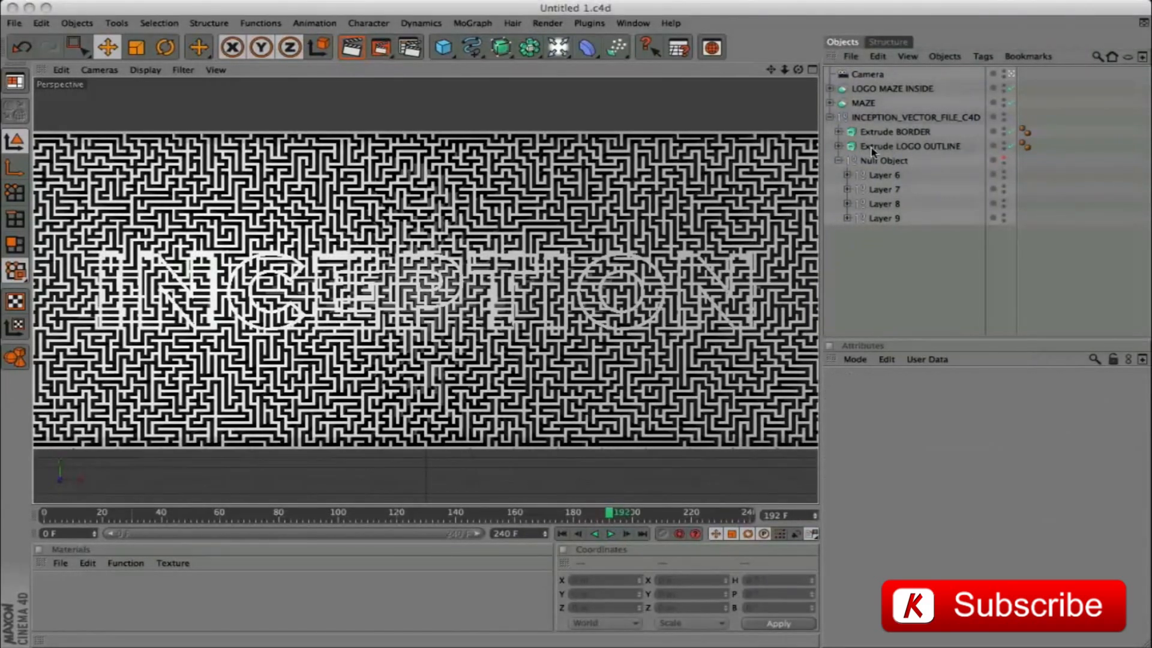
Move Extrude LOGO OUTLINE out of the vector file group and group it with LOGO MAZE INSIDE
drag(871, 150, 873, 102)
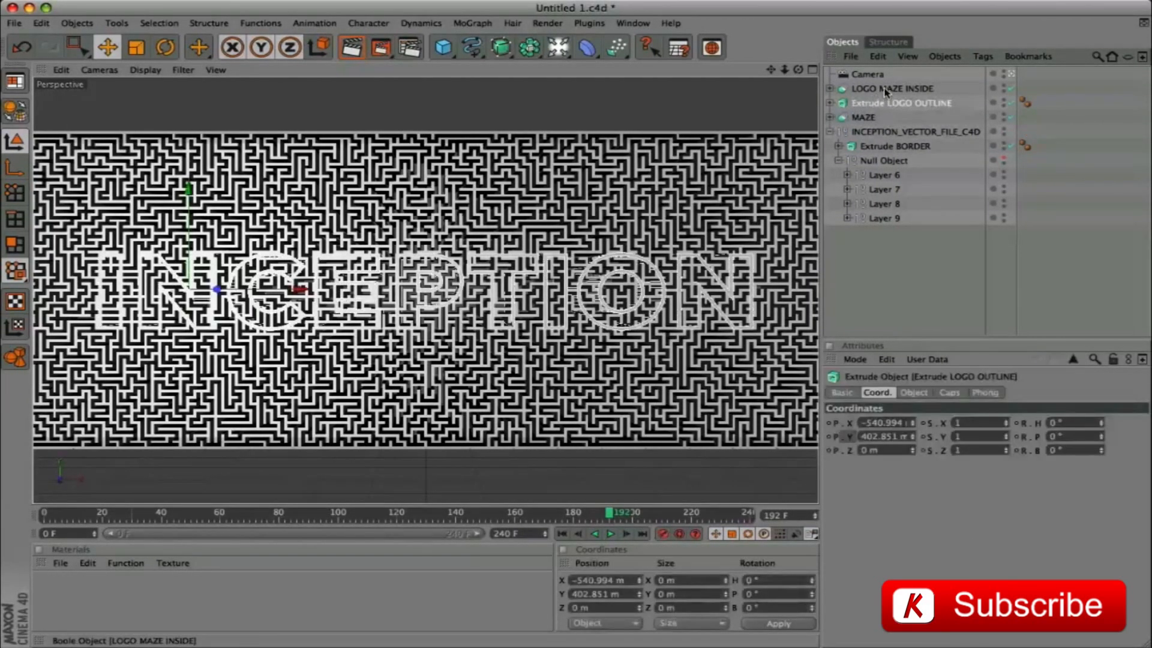
click(898, 89)
shift+click(890, 104)
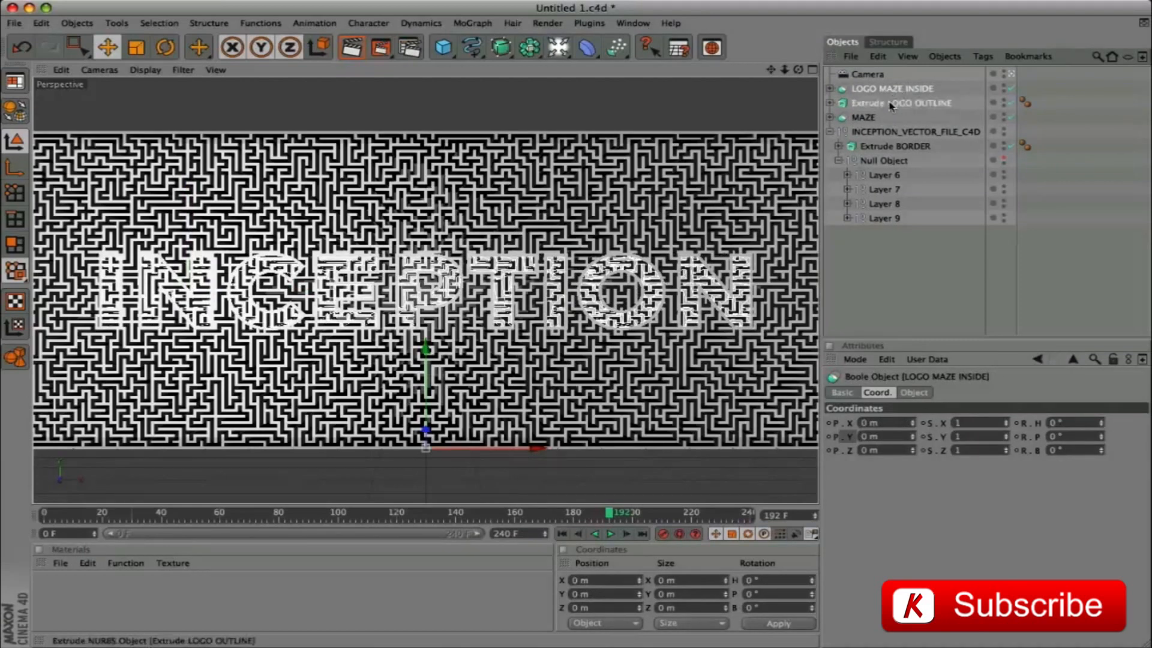
key(alt+g)
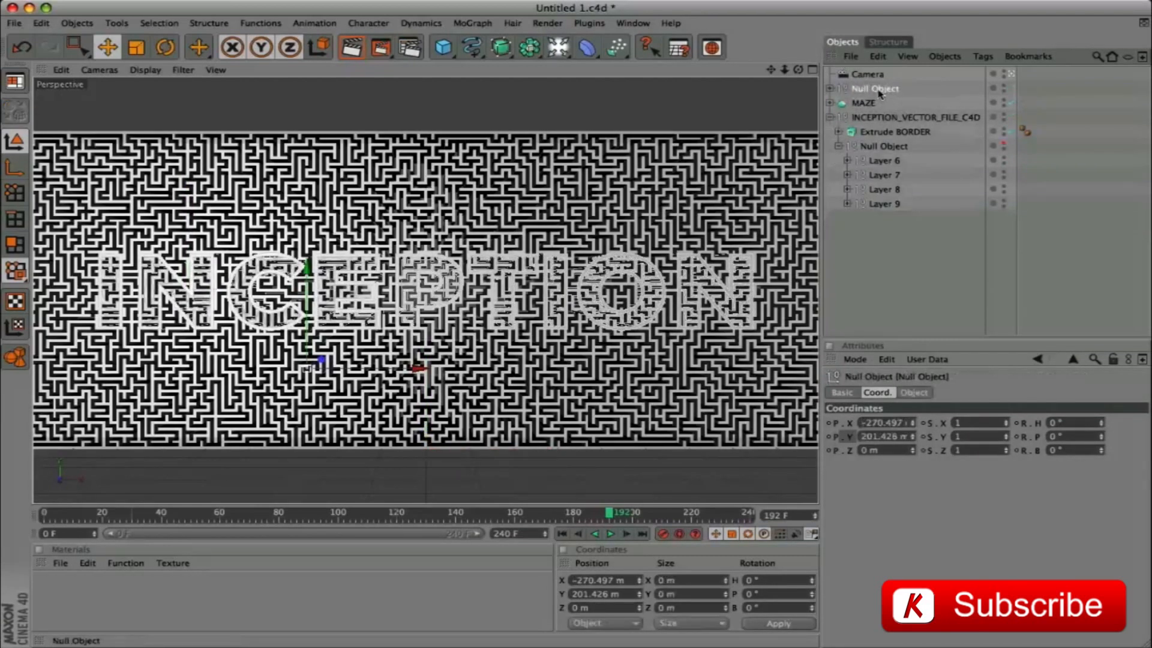
Rename the new logo group LOGO INCEPTION MAZE
double_click(882, 90)
text(LOGO INCEPTION MAZE)
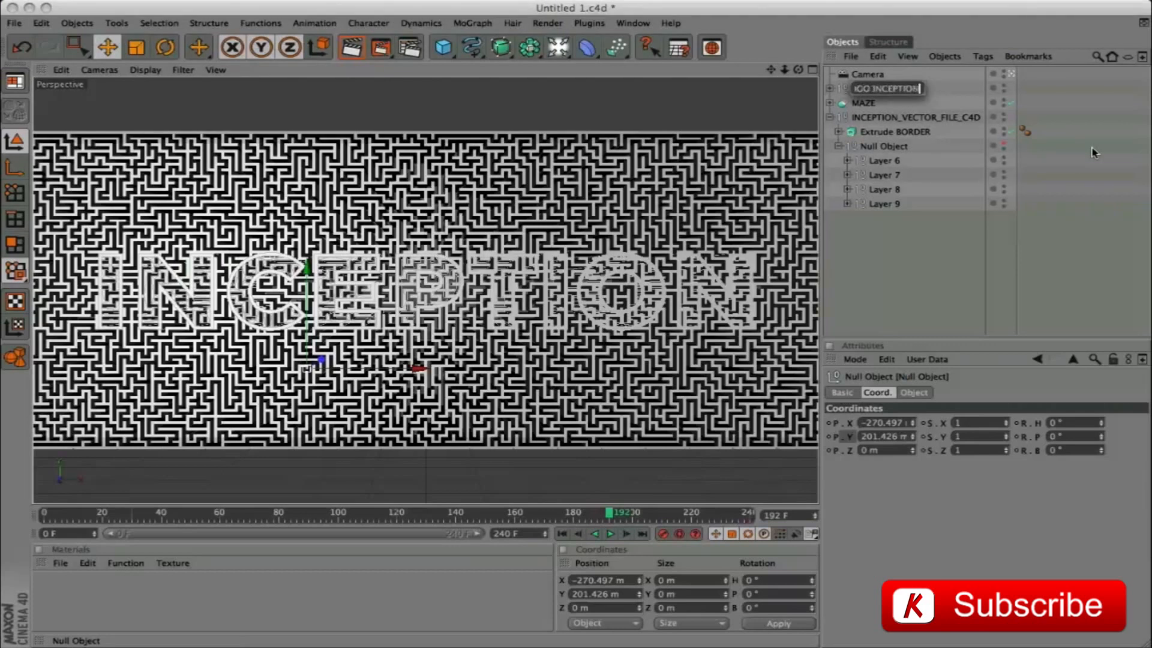
key(Return)
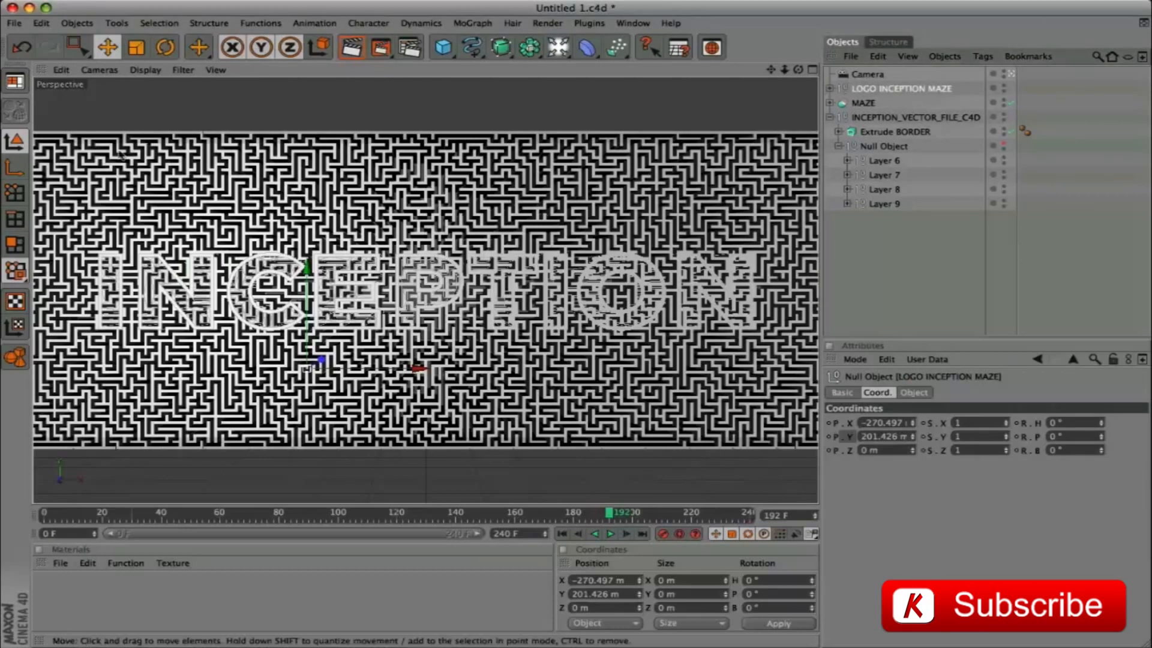
Move only the axis of the LOGO INCEPTION MAZE group to X 0 m and Y 400 m
click(15, 168)
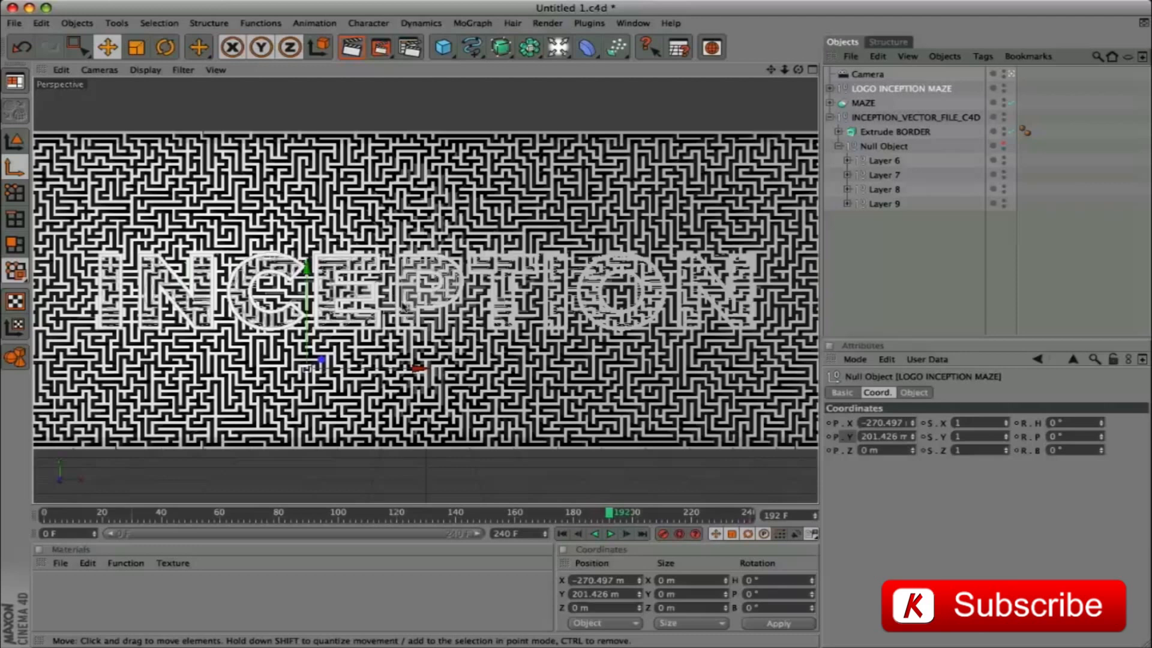
click(615, 581)
text(0)
key(Tab)
text(400)
key(Return)
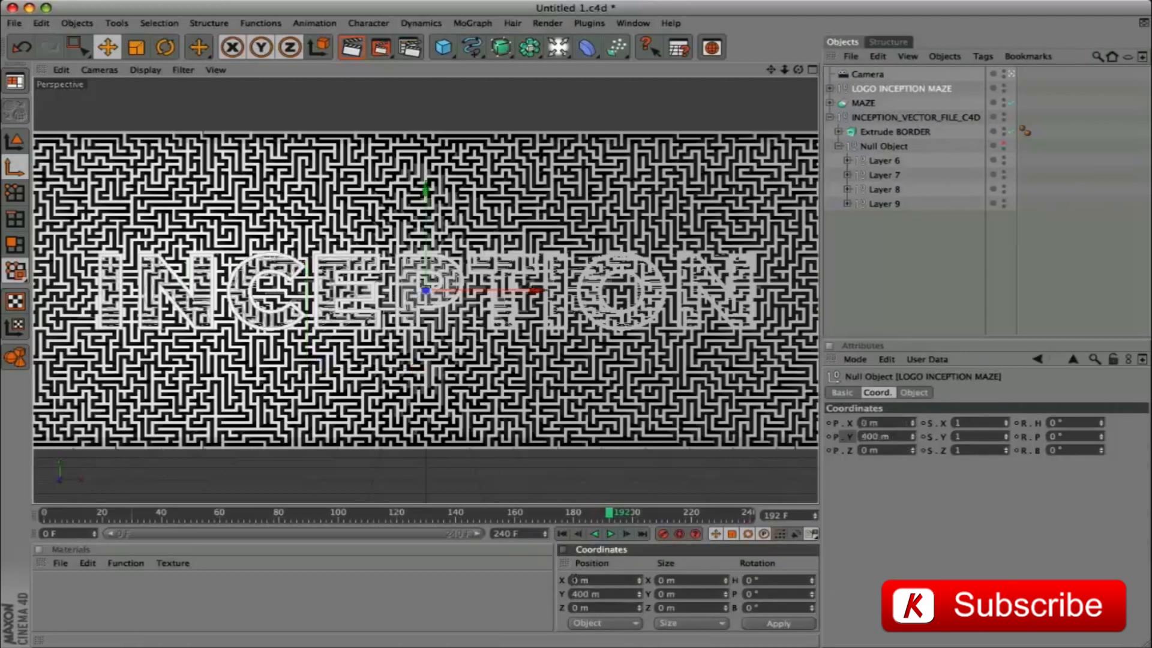
Return to whole-object editing and keyframe the LOGO INCEPTION MAZE group's Z position at 0 m on frame 56
click(17, 148)
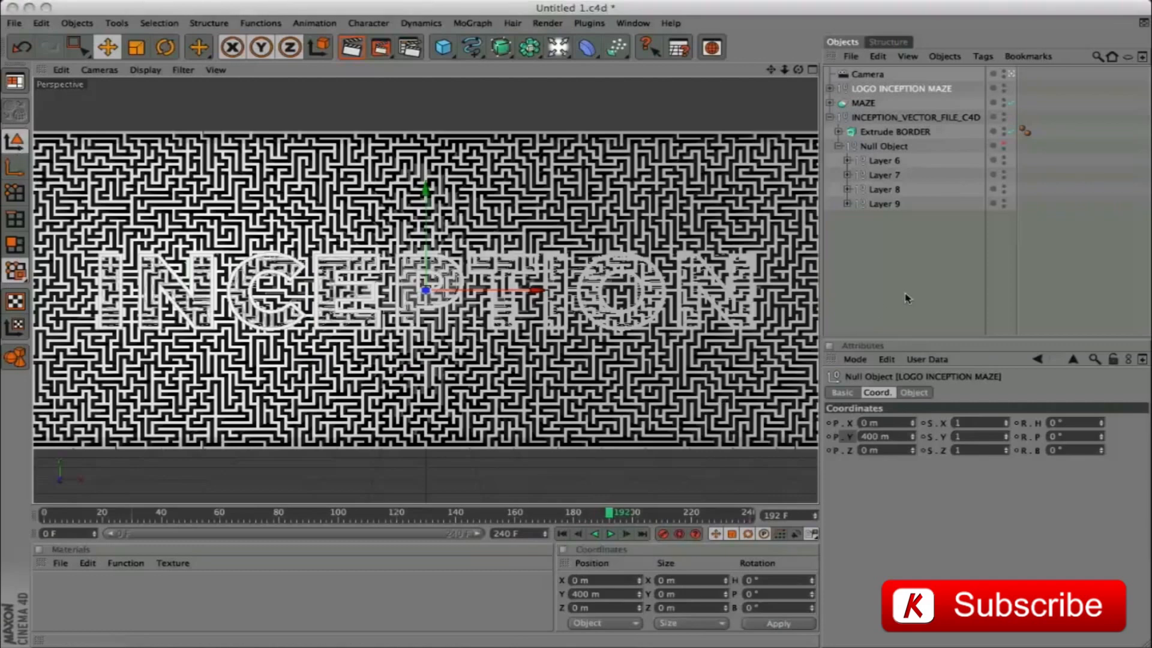
click(870, 93)
drag(607, 515, 207, 536)
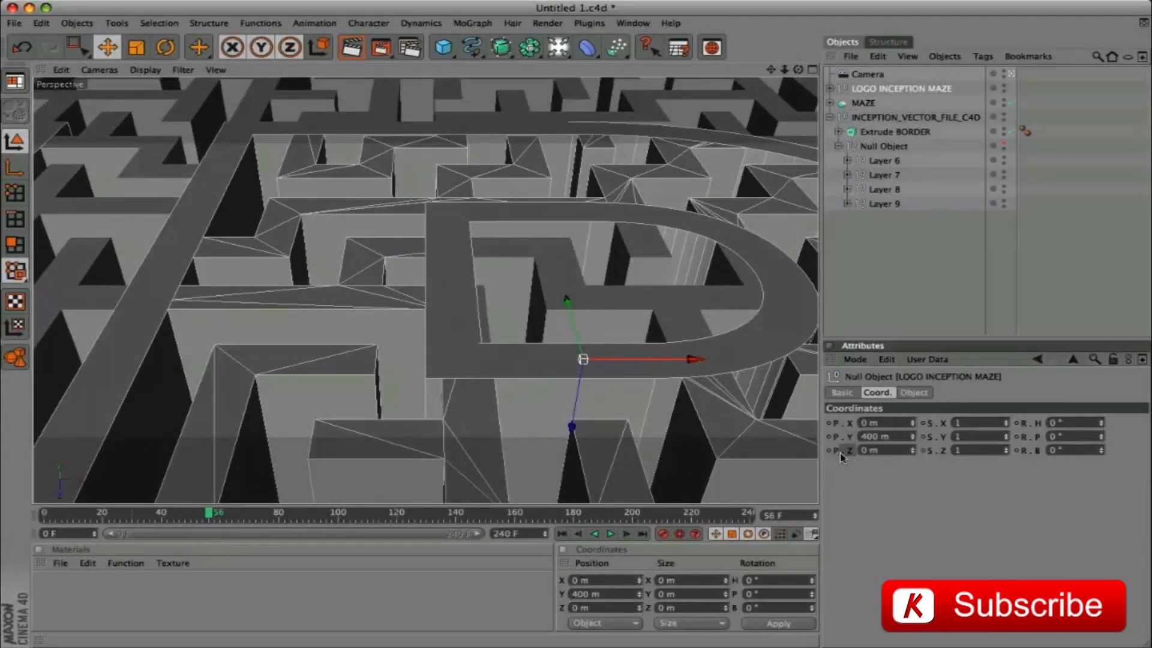
Set the logo group's Z position to 150 m at frame 240 and keyframe it
drag(214, 515, 777, 532)
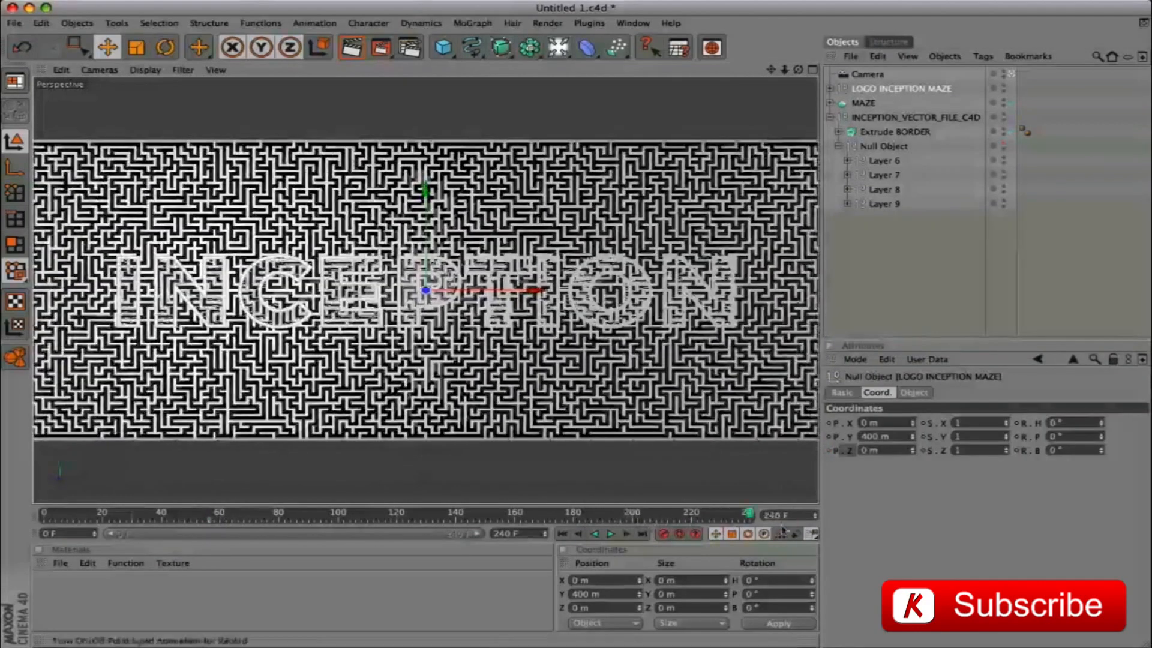
click(880, 450)
text(150)
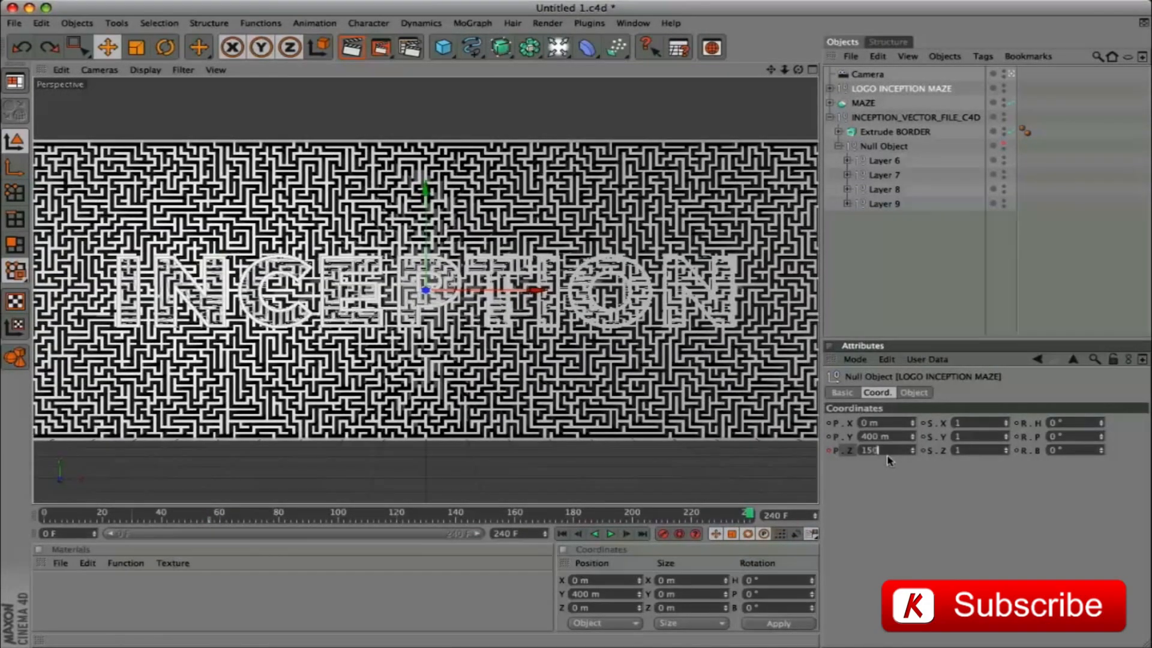
key(Return)
click(830, 450)
Render the view at frame 128 to check the sinking logo, and return to frame 240
drag(748, 515, 421, 522)
key(super+r)
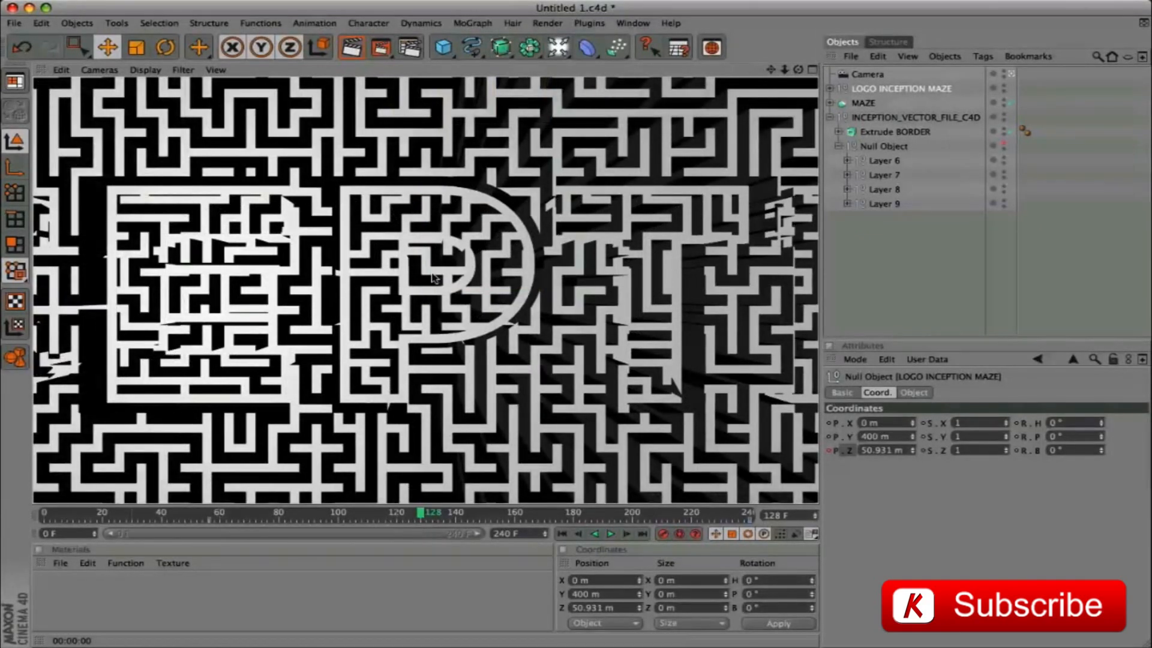
click(914, 392)
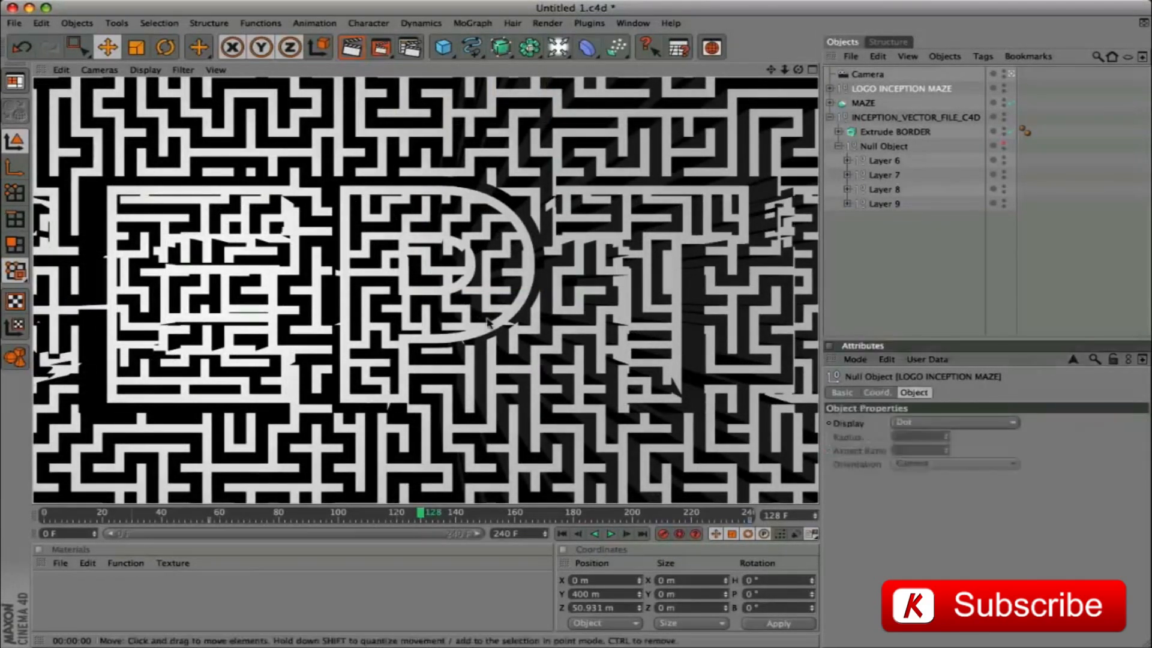
drag(421, 517, 748, 516)
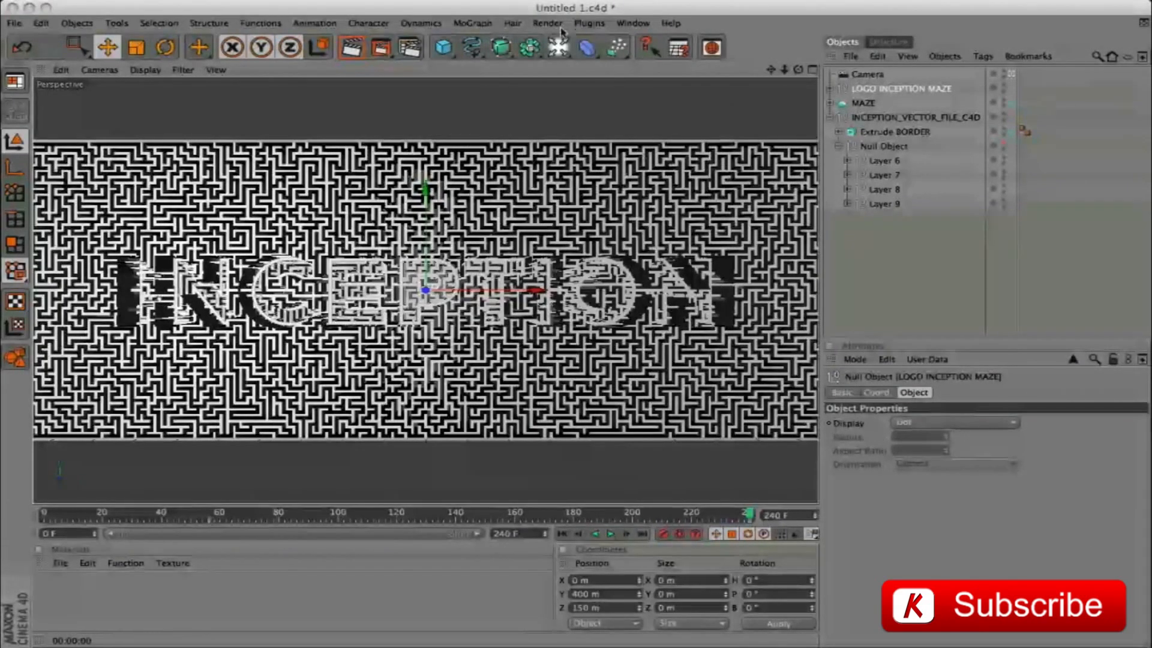
Add a light to the scene, change its type to Area and rename it AREA
click(558, 47)
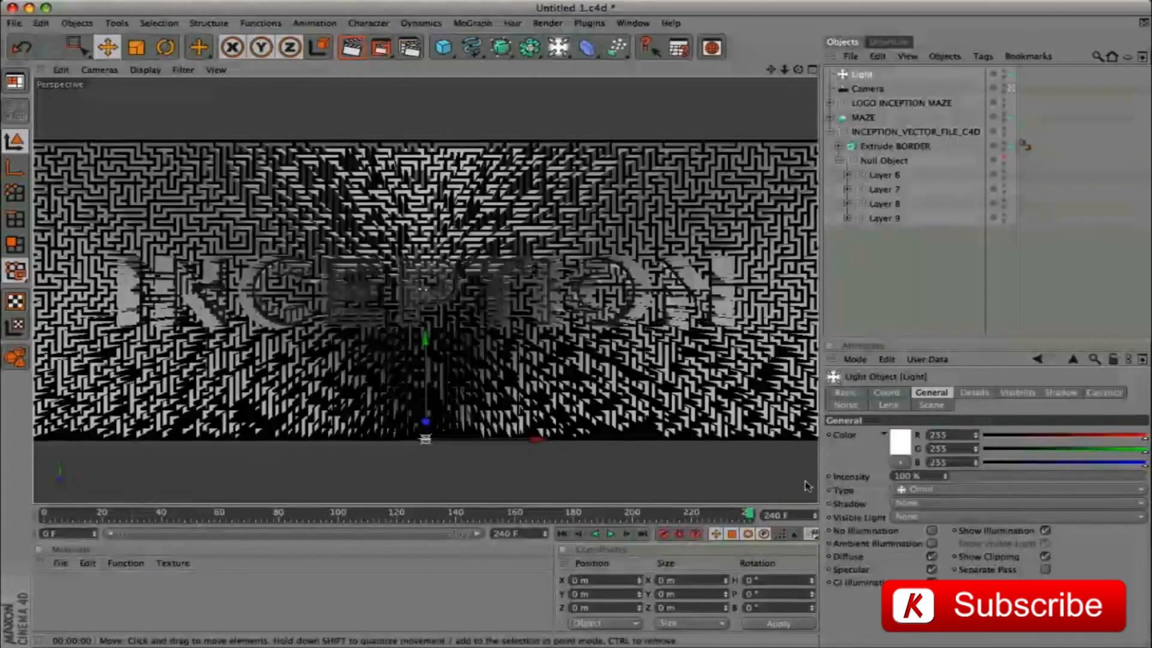
click(980, 489)
click(918, 547)
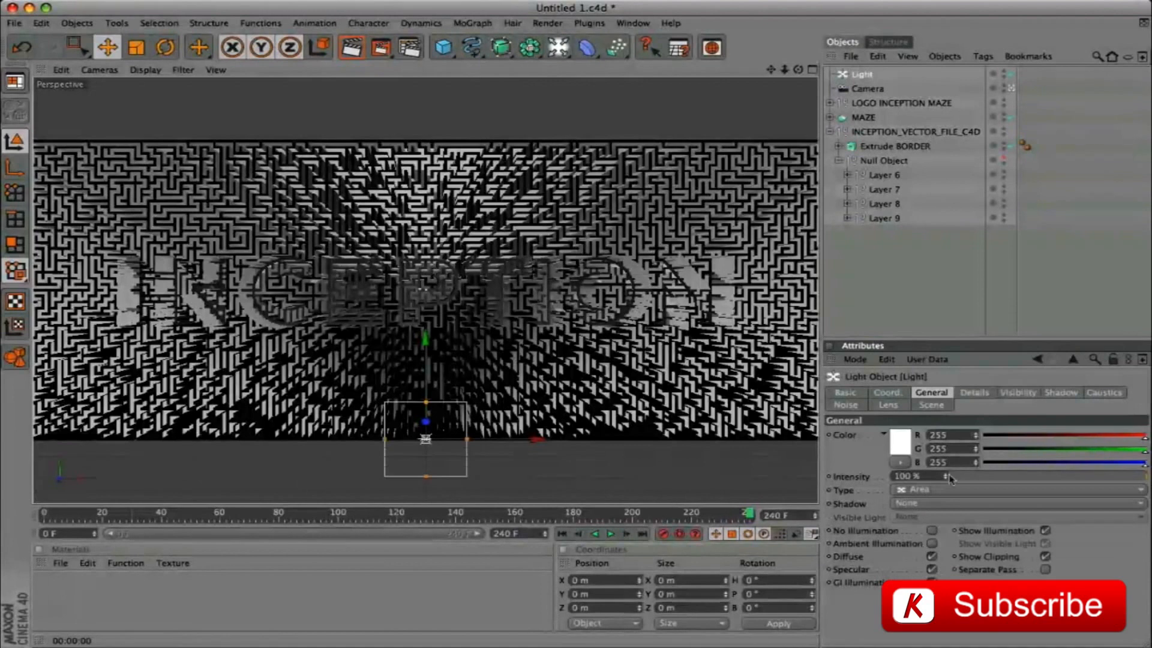
double_click(866, 74)
text(AREA)
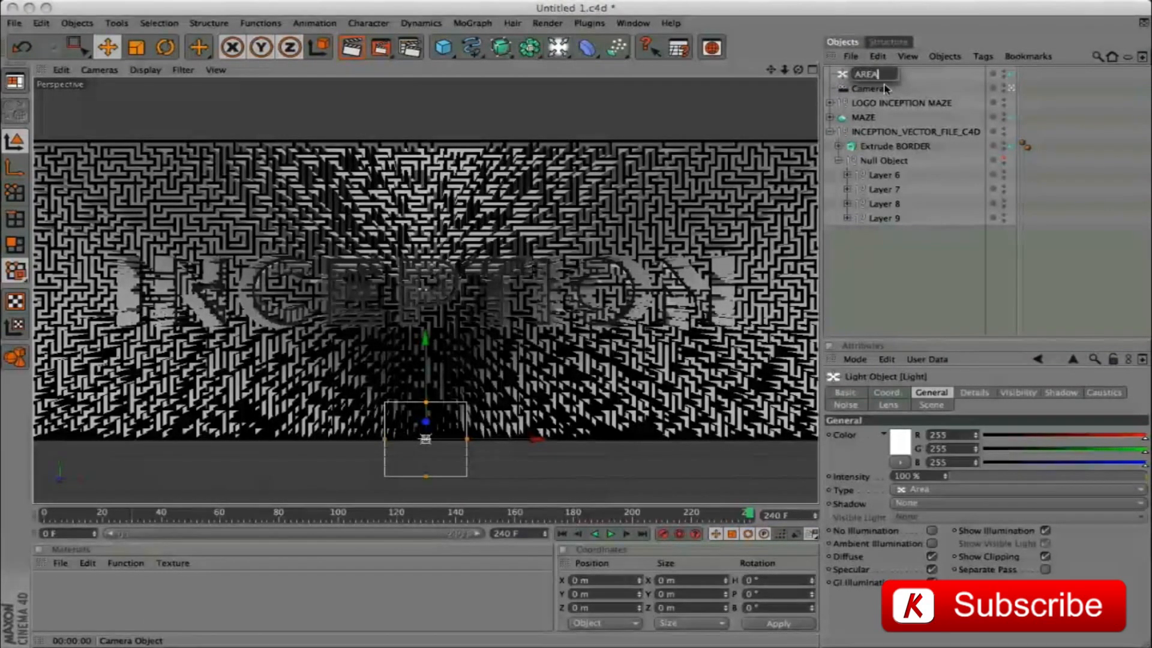
key(Return)
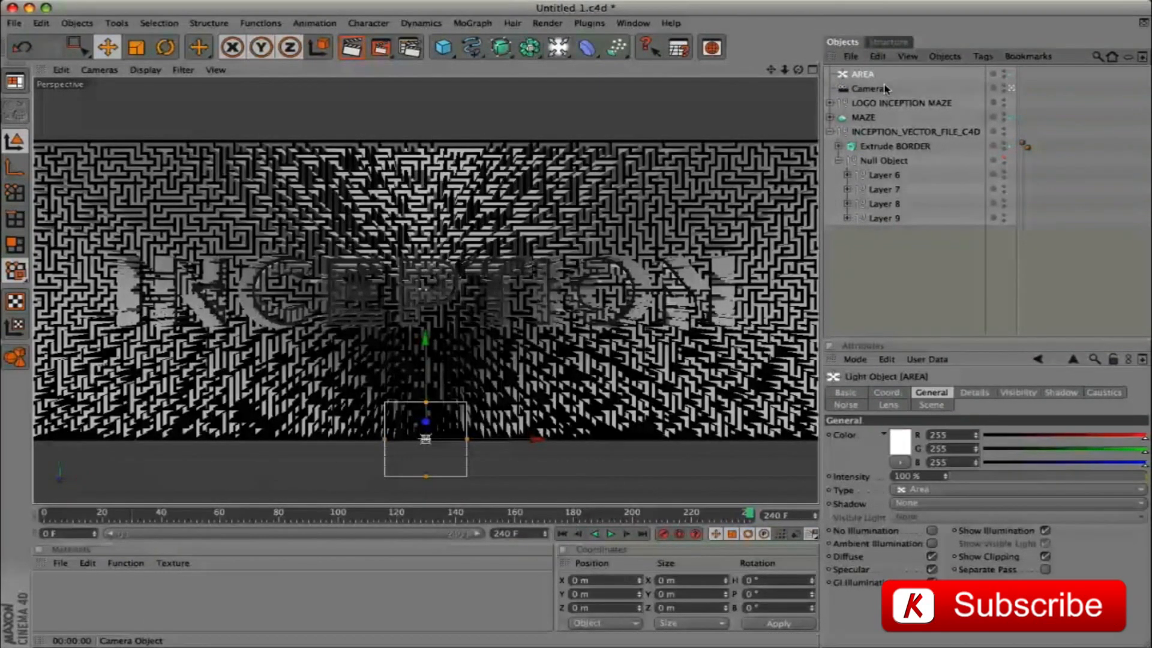
Set the AREA light's intensity to 80%
click(929, 475)
text(80)
key(Return)
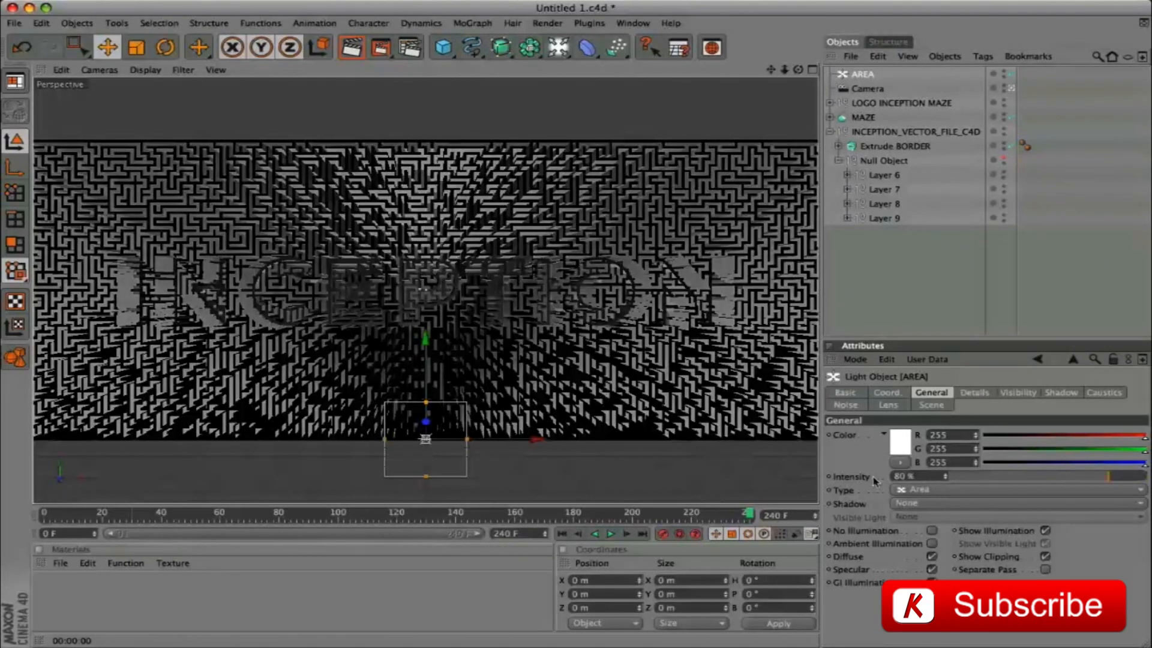
Position the AREA light at Y 550 m and Z -595 m, and render the view to check the lighting
click(887, 393)
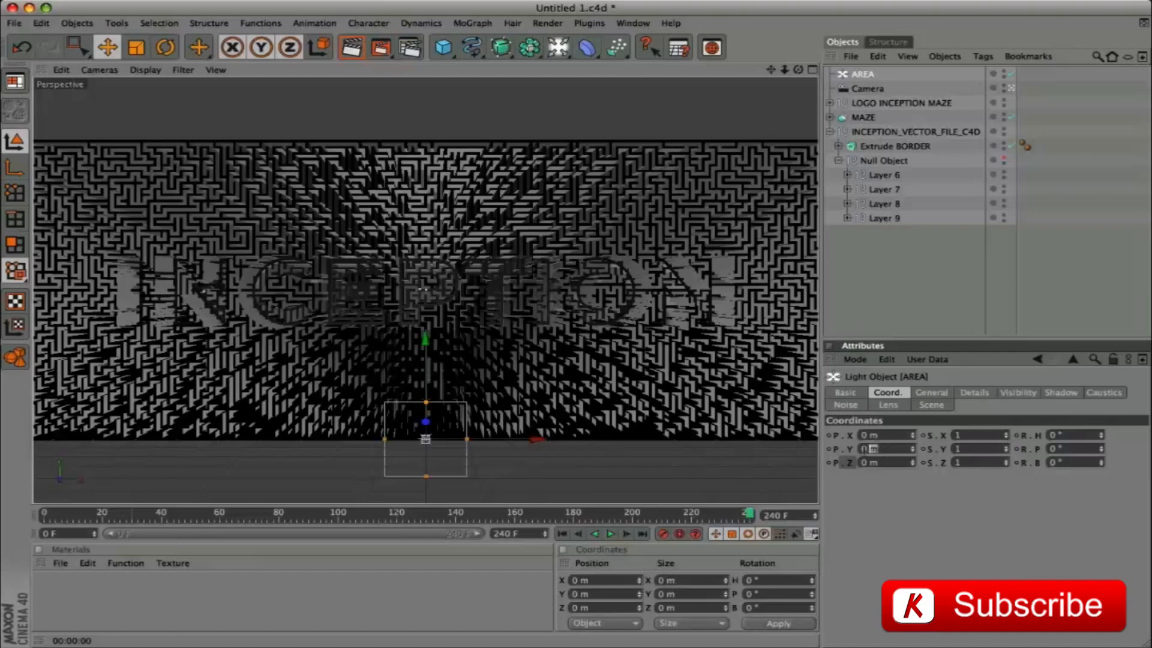
text(550)
key(Tab)
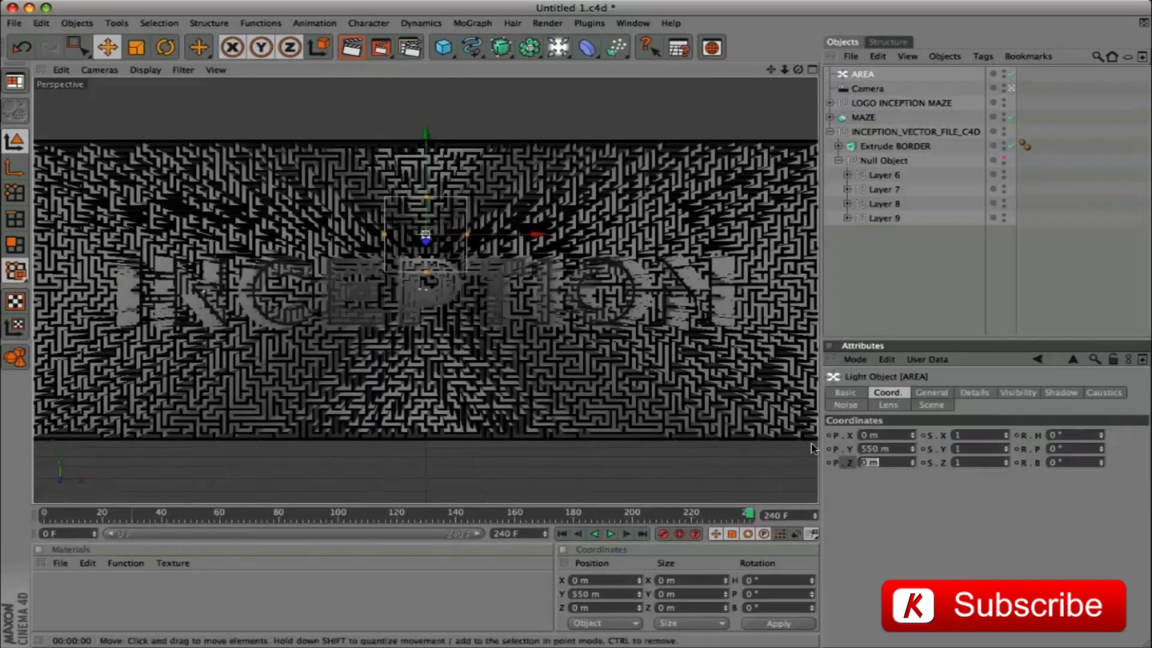
text(-595)
key(Return)
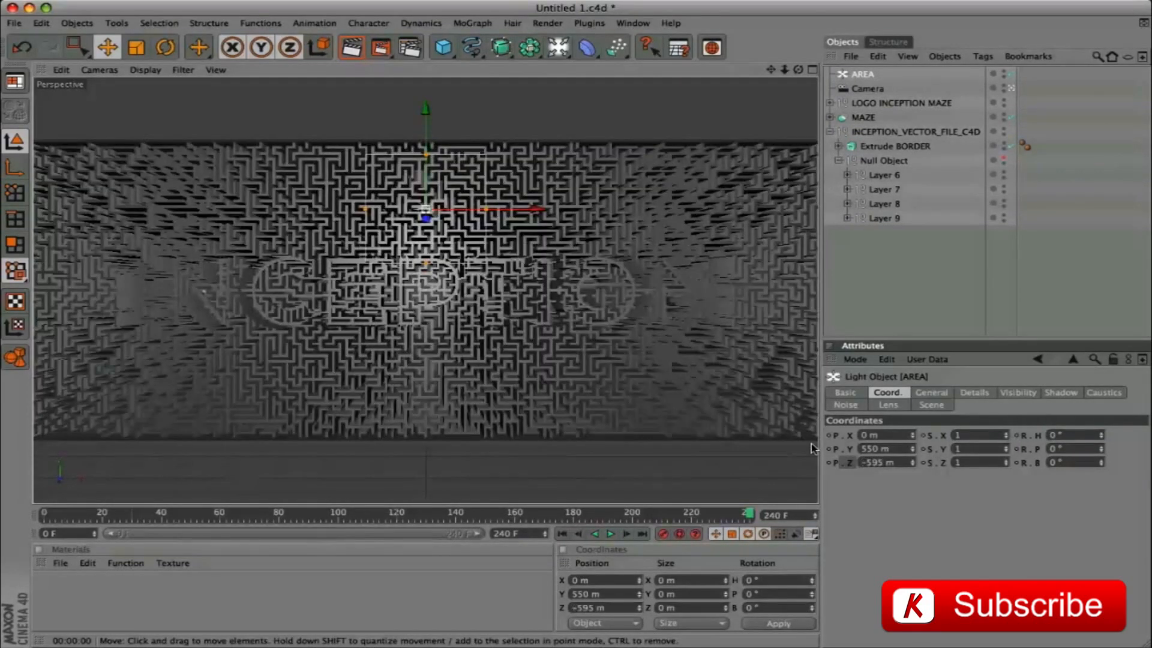
key(ctrl+r)
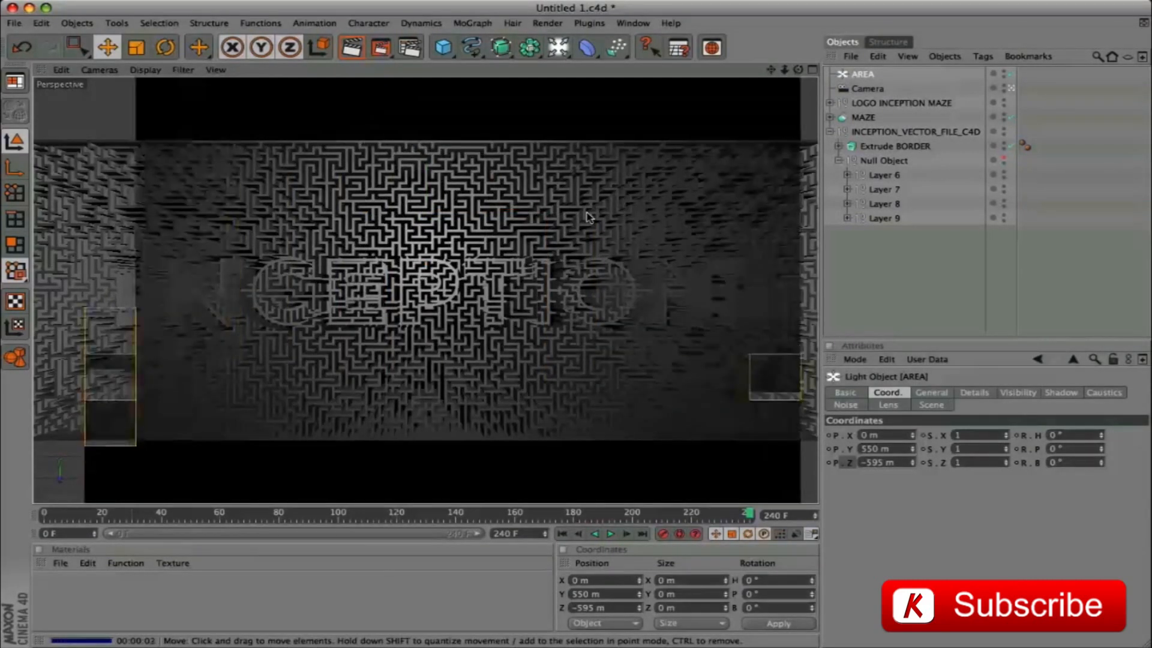
At frame 150, set the AREA light's intensity to 33% and keyframe it
click(931, 392)
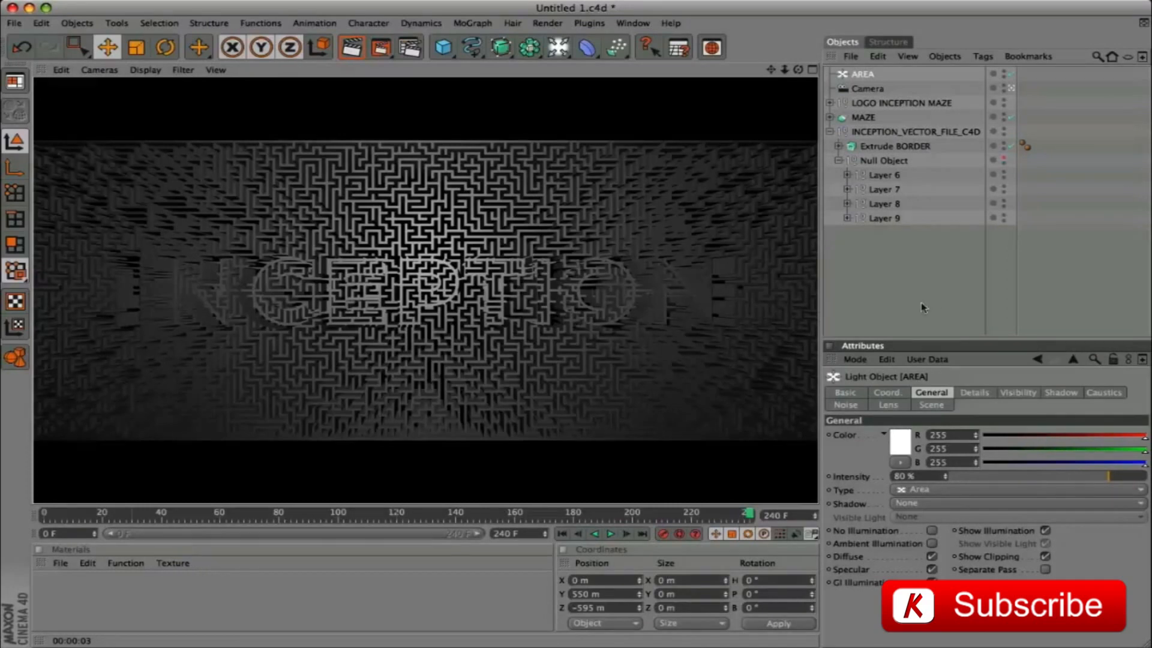
click(491, 514)
mouse_move(465, 527)
mouse_down()
mouse_move(447, 526)
mouse_move(486, 523)
mouse_up()
ctrl+click(829, 478)
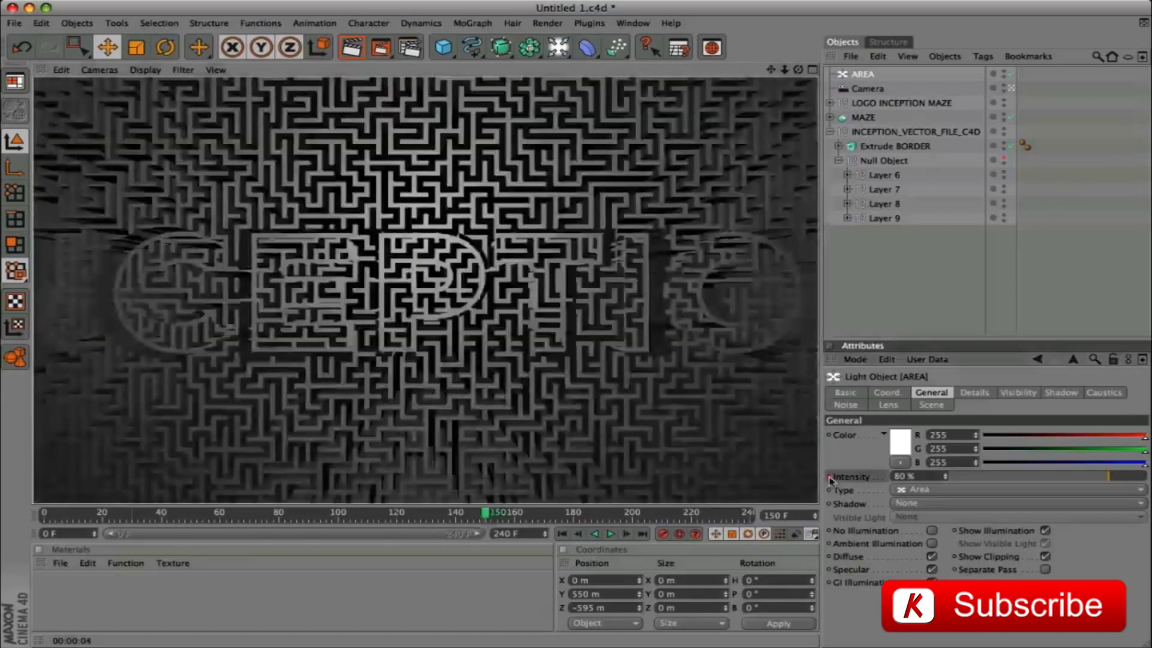
click(906, 476)
text(33)
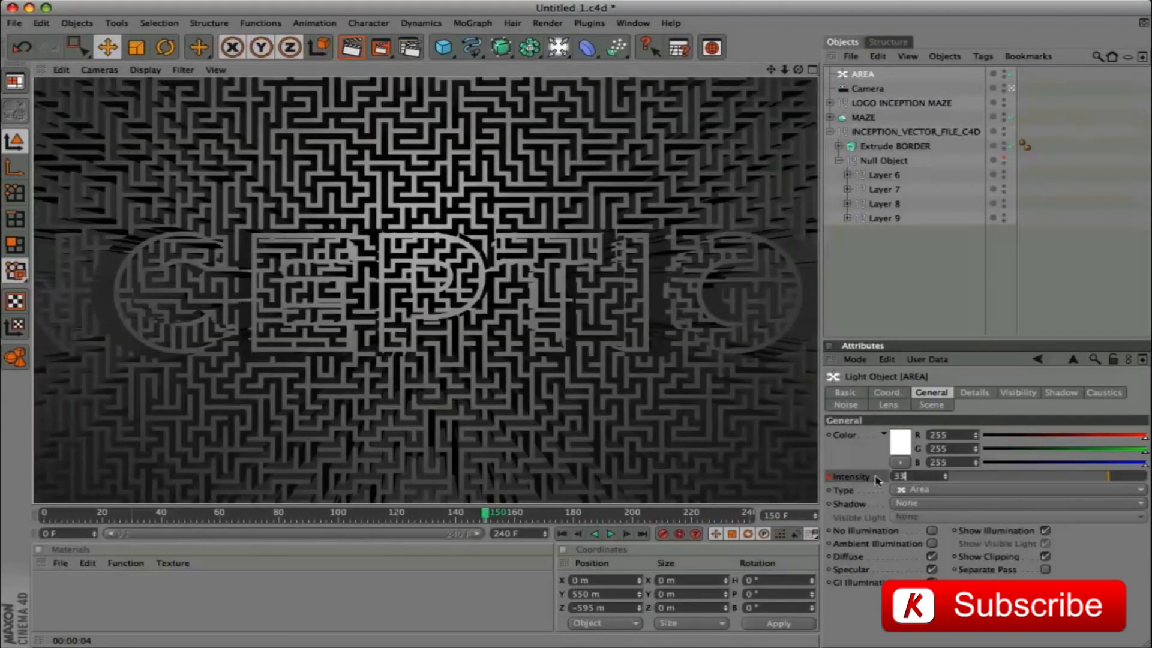
key(Return)
click(829, 477)
At frame 240, set the AREA light's intensity to 80% and keyframe it
drag(490, 514, 718, 518)
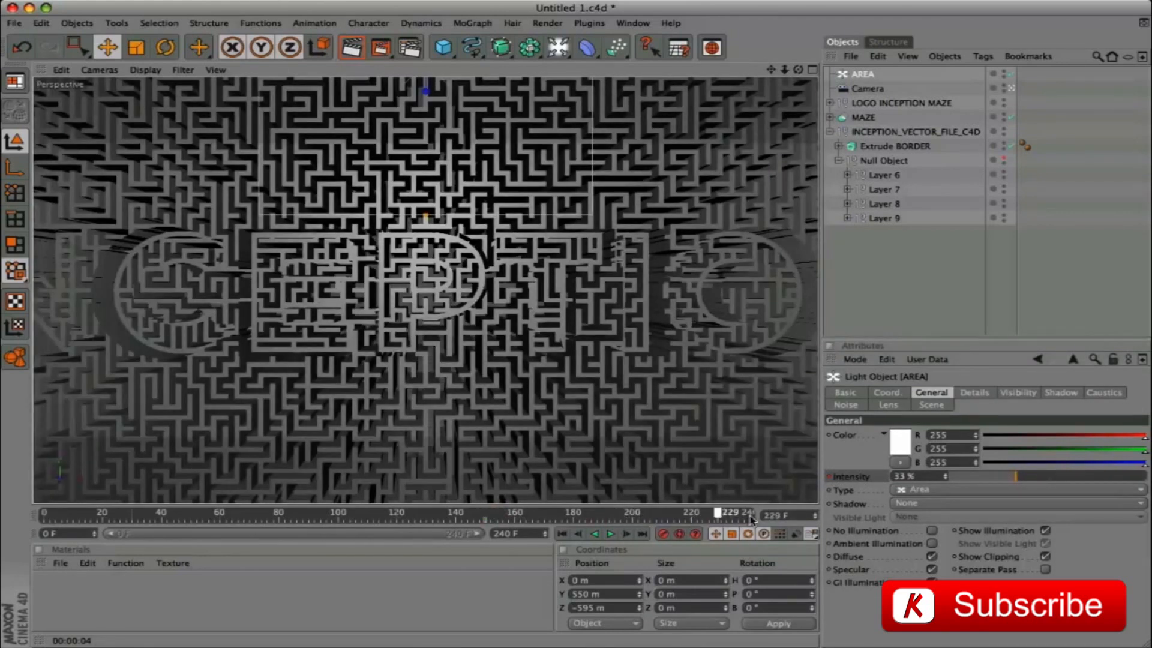
click(749, 515)
click(873, 476)
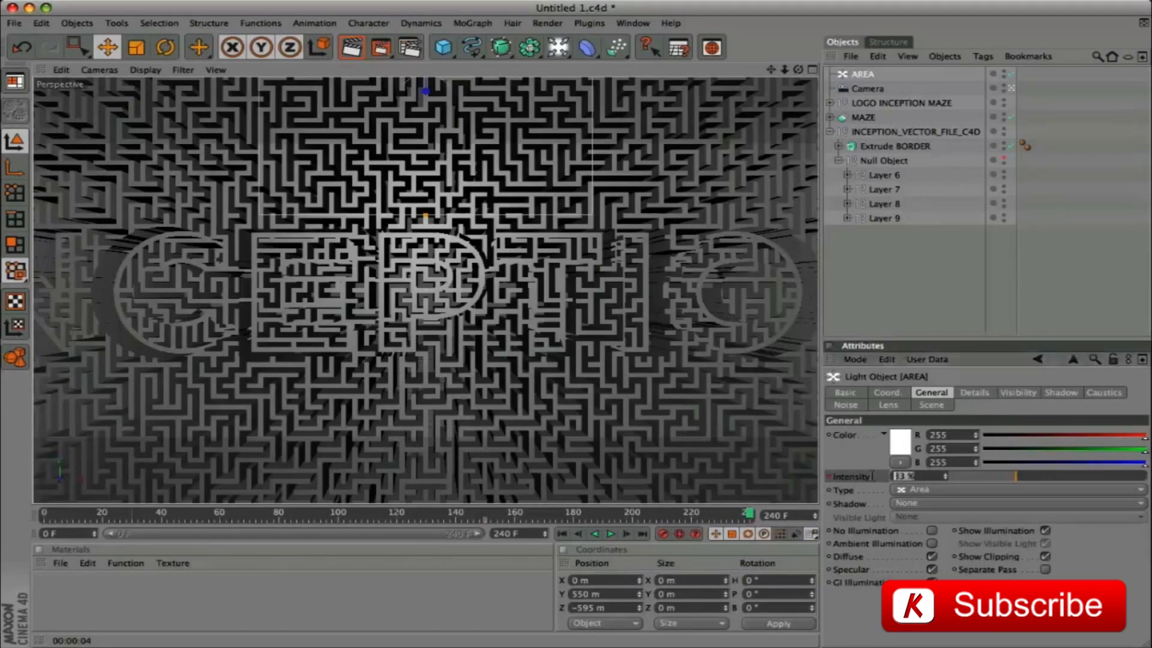
text(80)
key(Return)
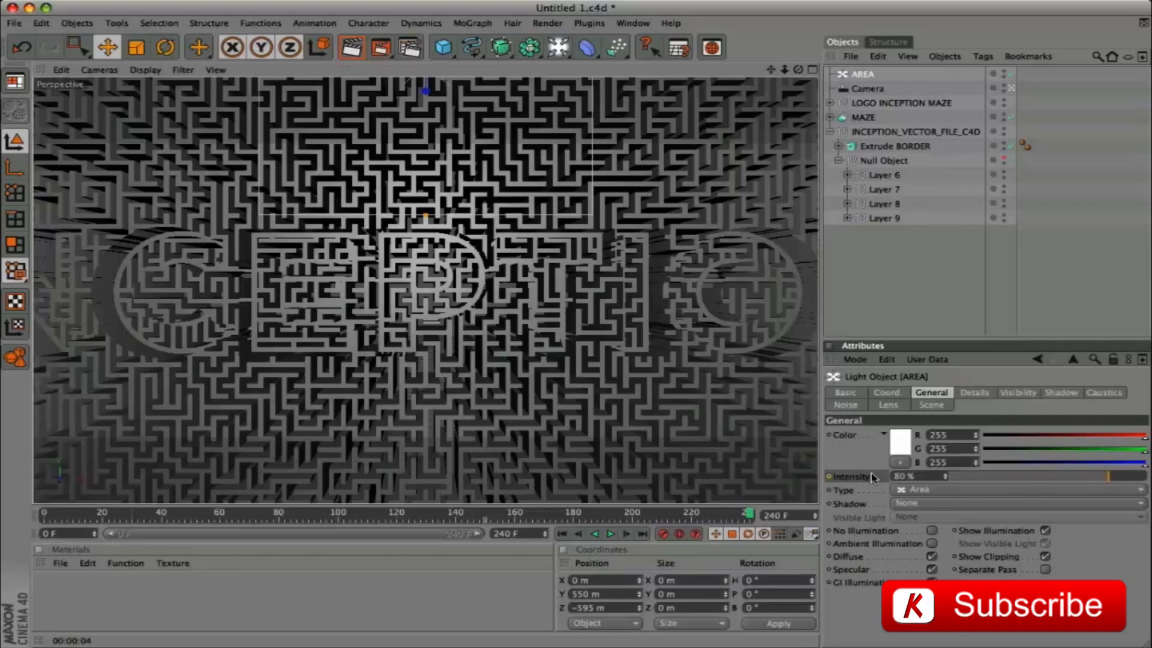
ctrl+click(829, 478)
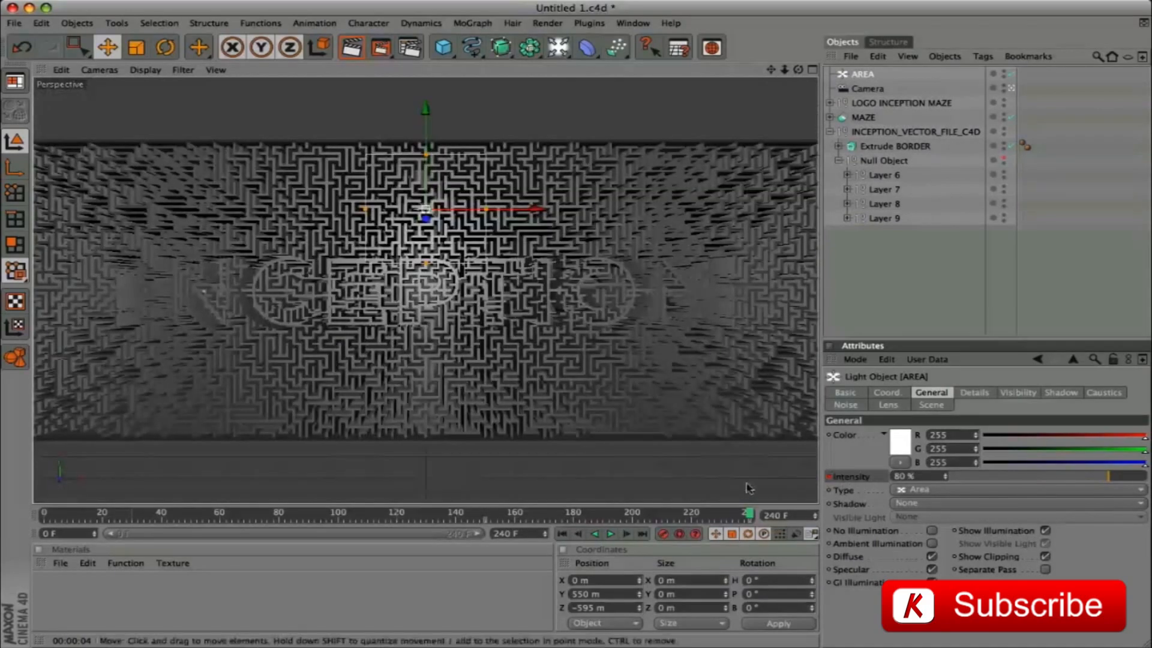
Give the AREA light Shadow Maps (Soft) shadows and compare renders at frames 150 and 240
drag(748, 514, 486, 523)
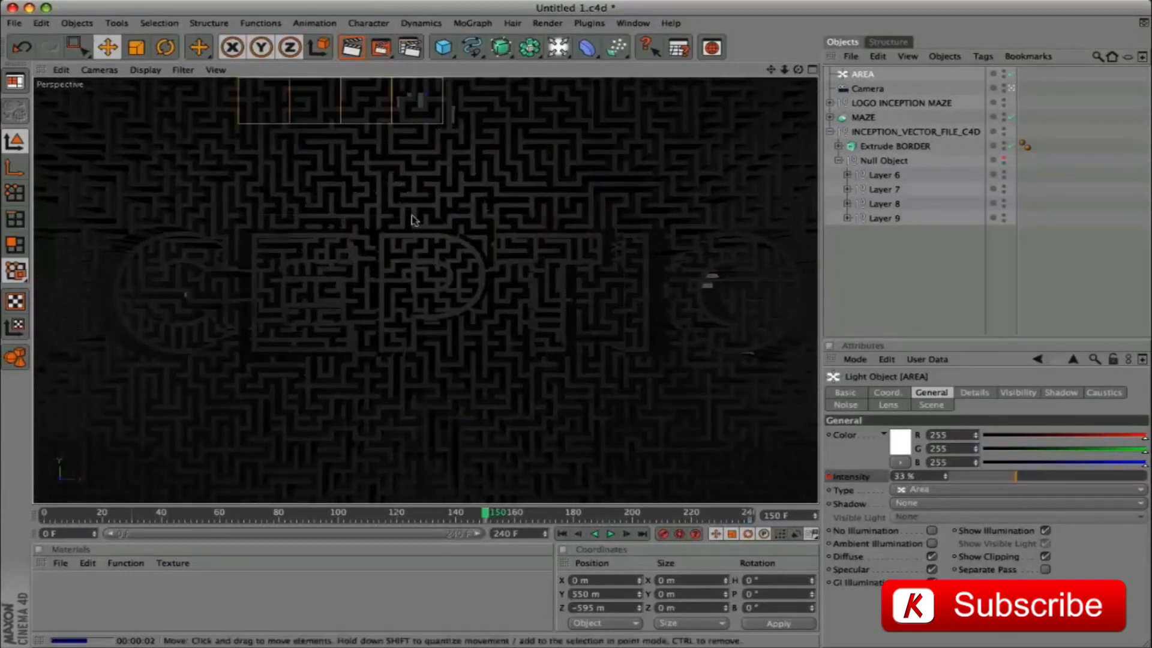
click(954, 504)
click(960, 529)
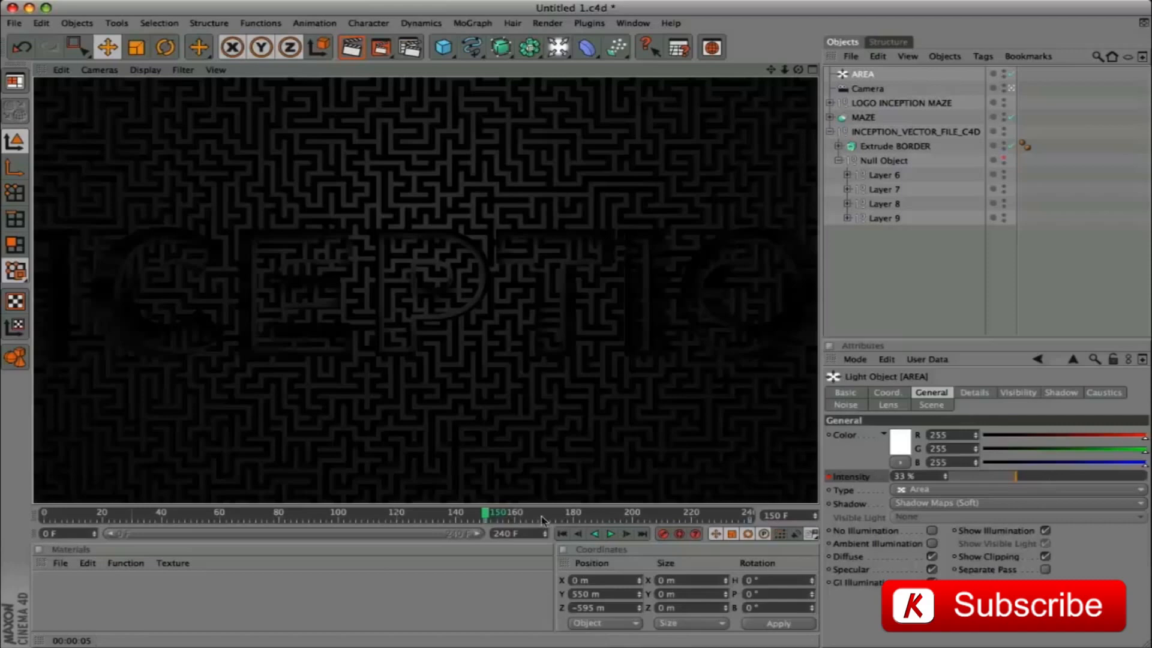
drag(494, 511, 764, 519)
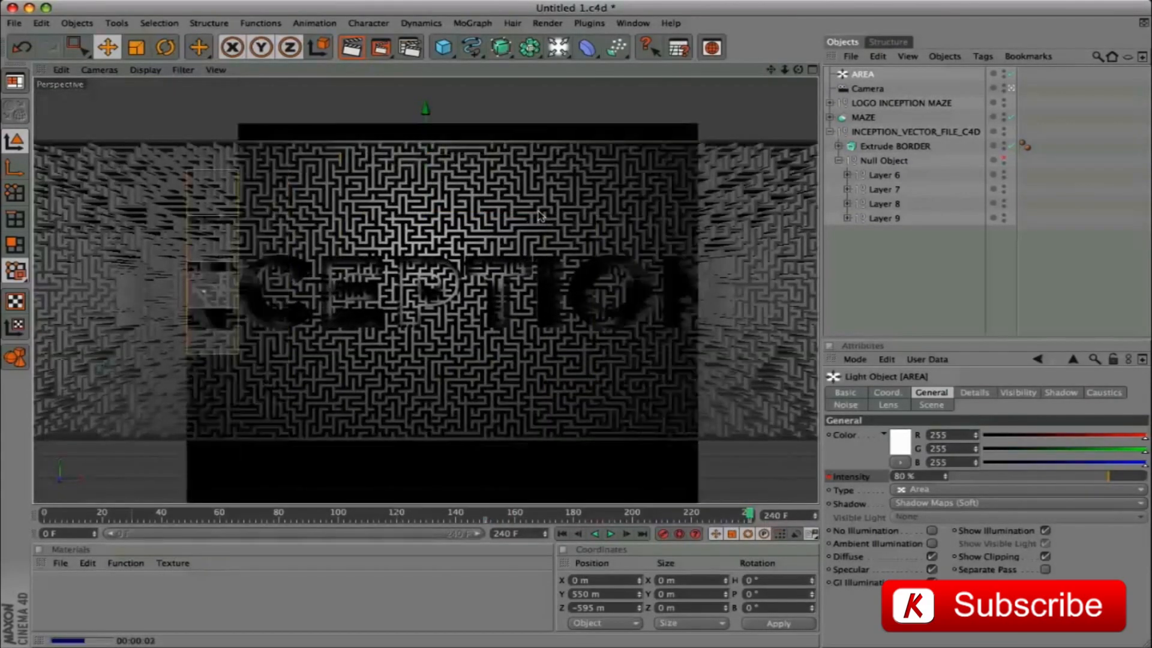
Add a second light named OMNI, keeping the Omni type, and set its shadow to Shadow Maps (Soft)
click(558, 47)
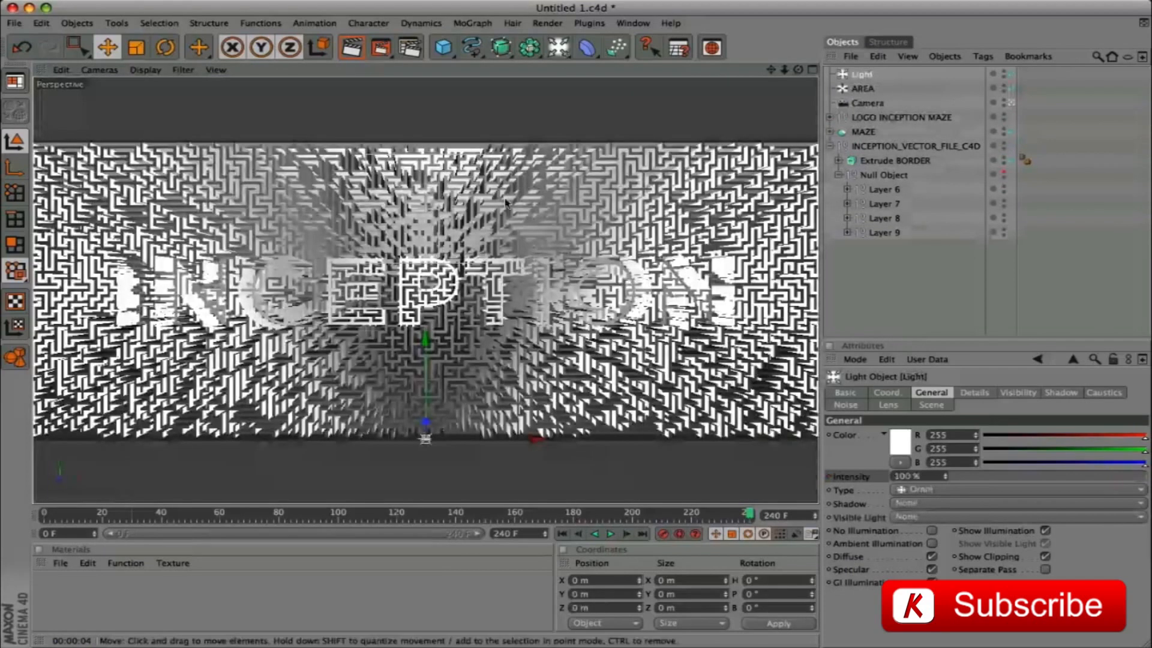
double_click(865, 77)
text(o)
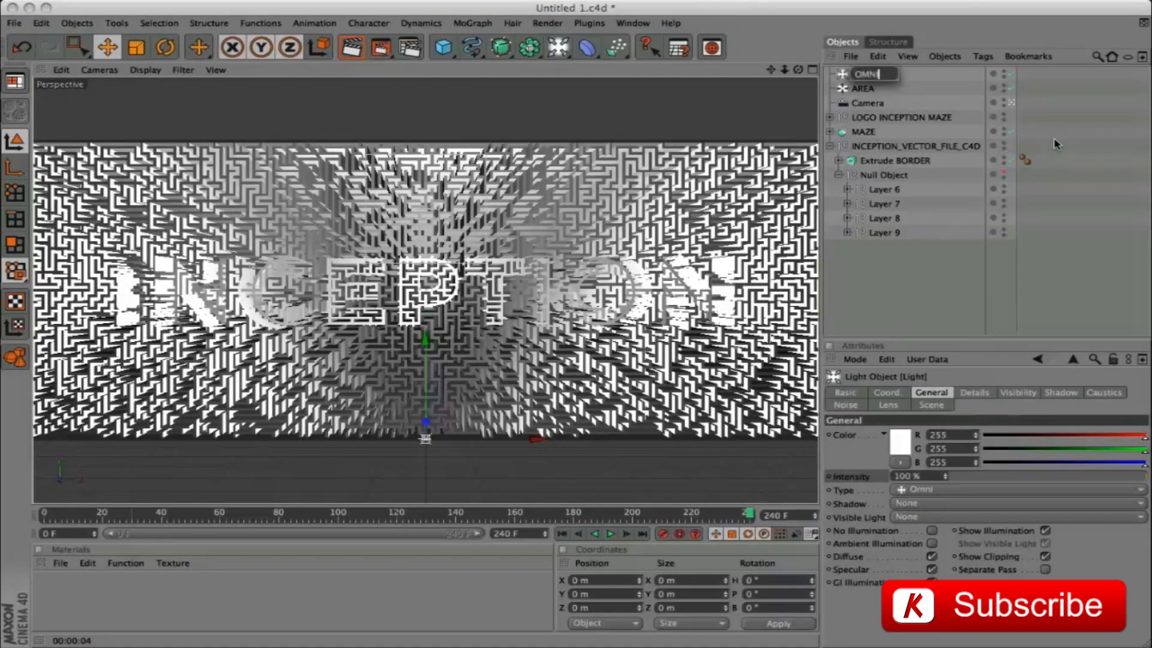
key(Return)
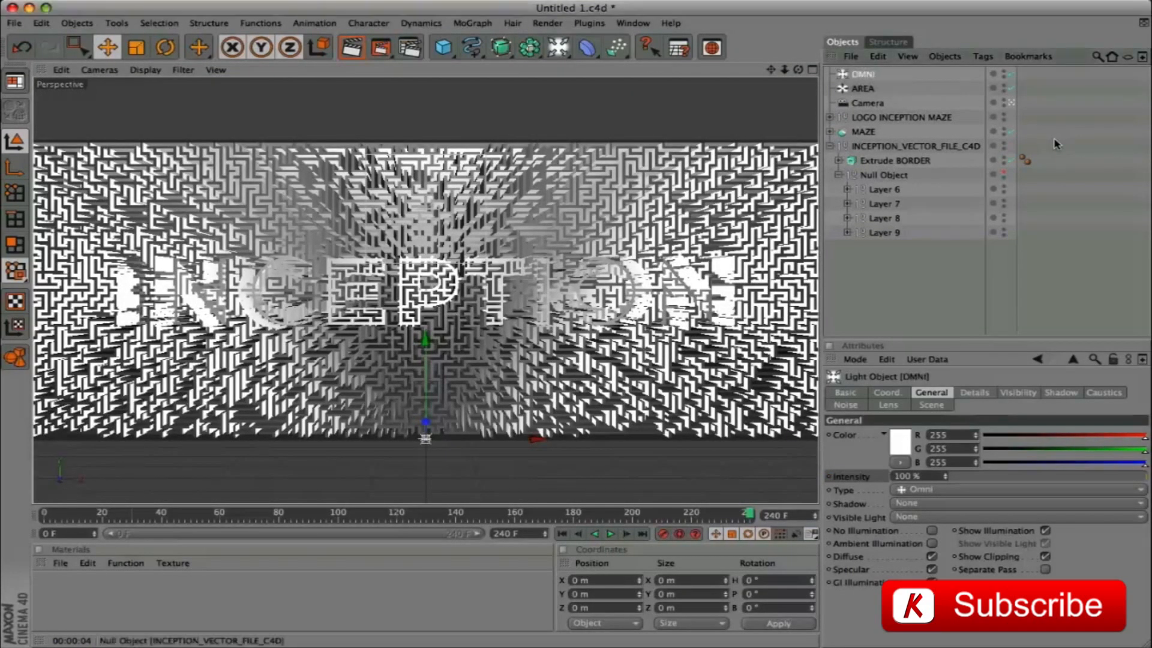
click(915, 503)
click(929, 532)
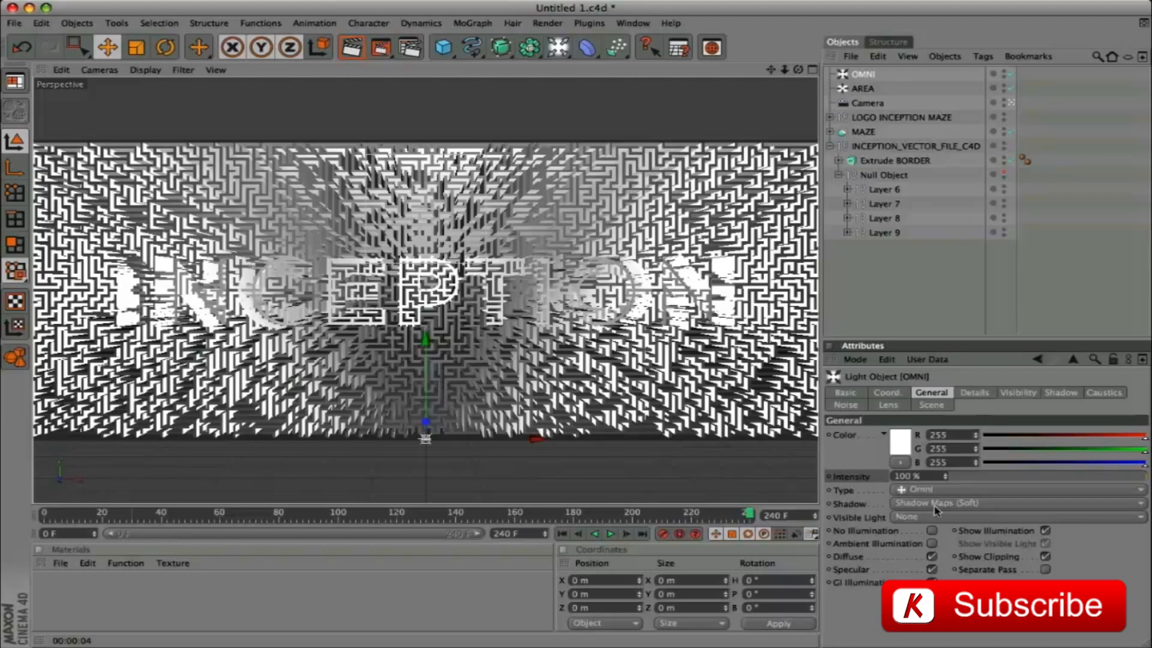
Position the OMNI light at Y 1042 m and Z -330 m
click(886, 393)
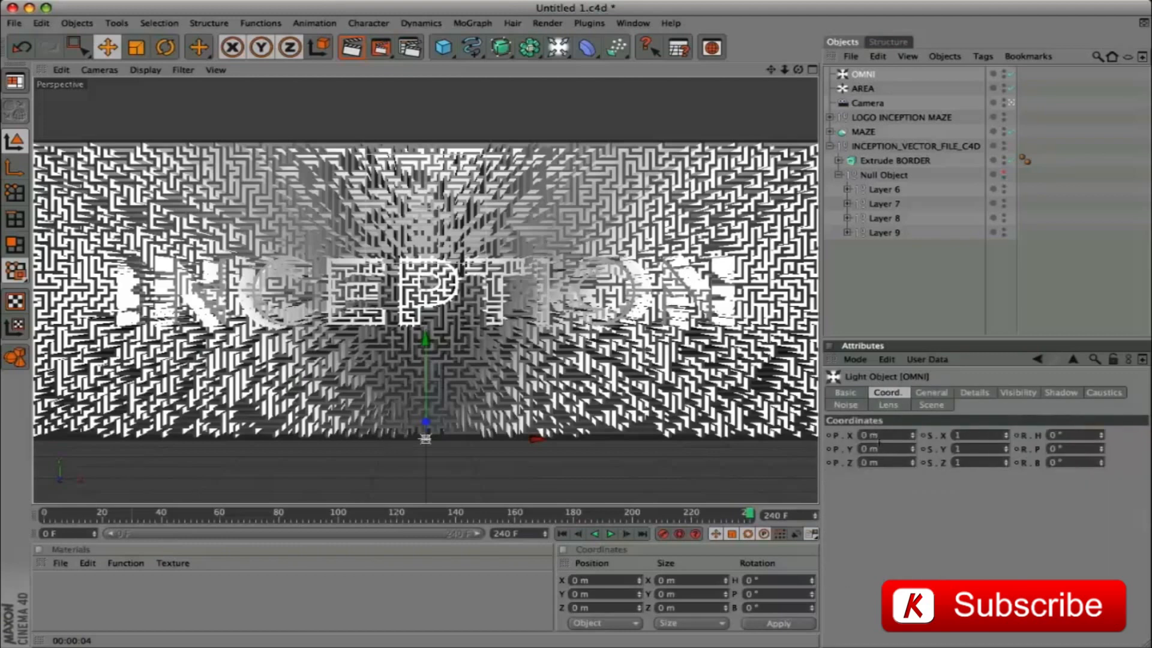
double_click(888, 449)
text(1042)
key(Return)
double_click(880, 463)
text(-330)
key(Return)
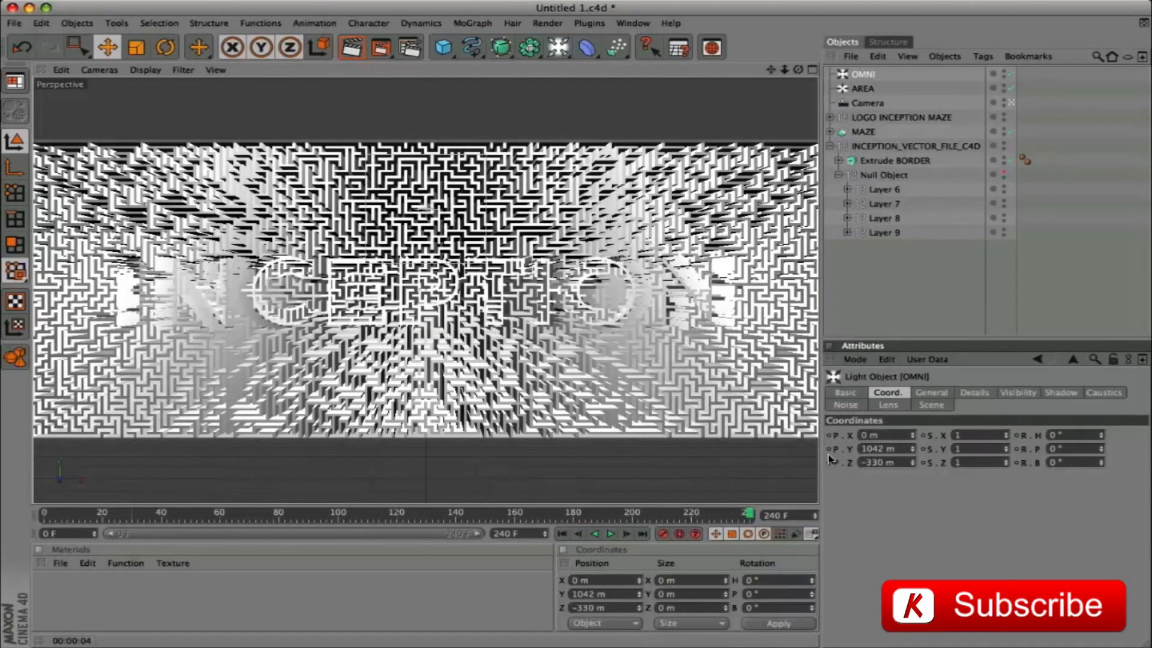
Set the OMNI light's intensity to 75% and render the view at frame 240
click(931, 393)
double_click(904, 475)
text(75)
key(Return)
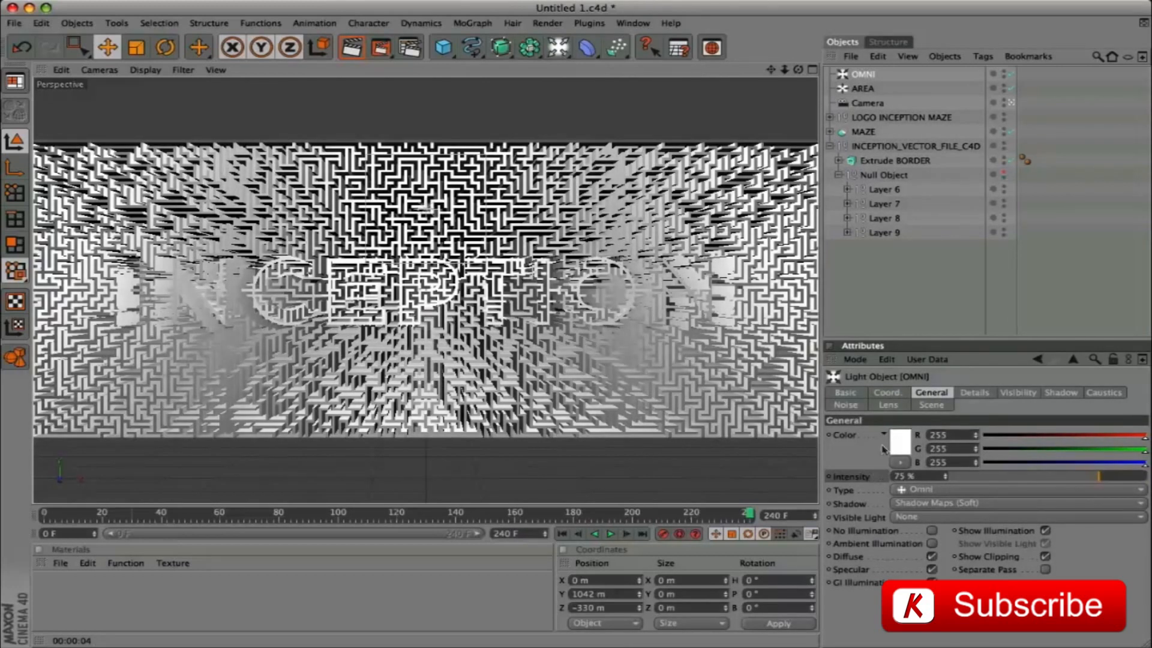
key(super+r)
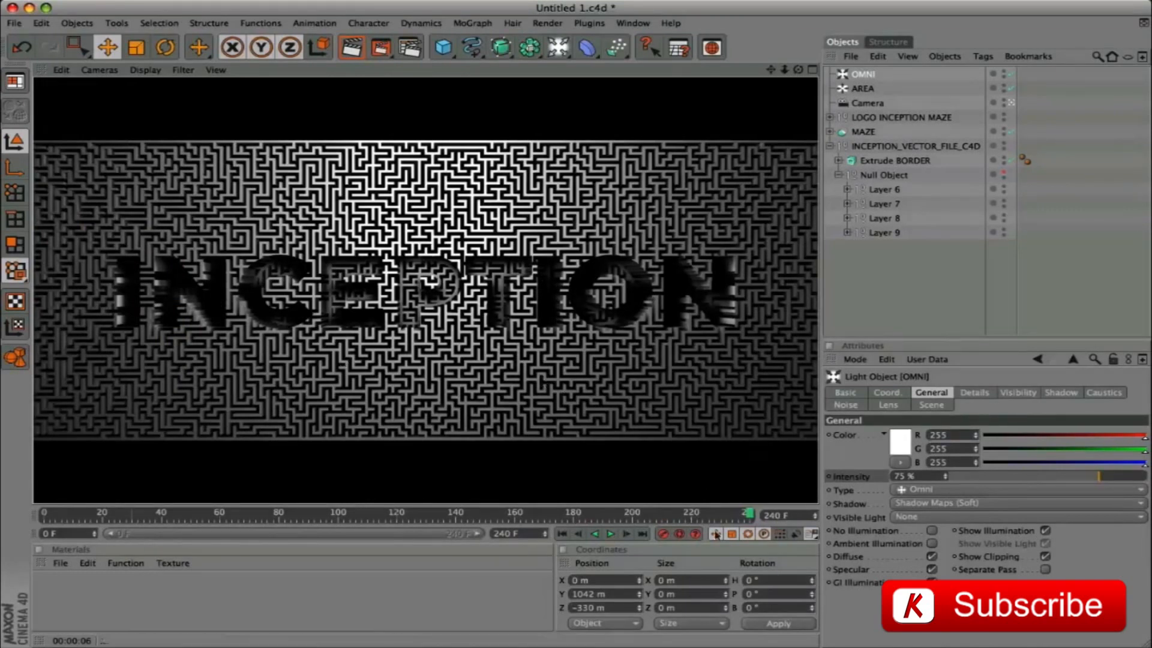
Keyframe the OMNI light's intensity at 0% on frame 120
drag(749, 516, 396, 524)
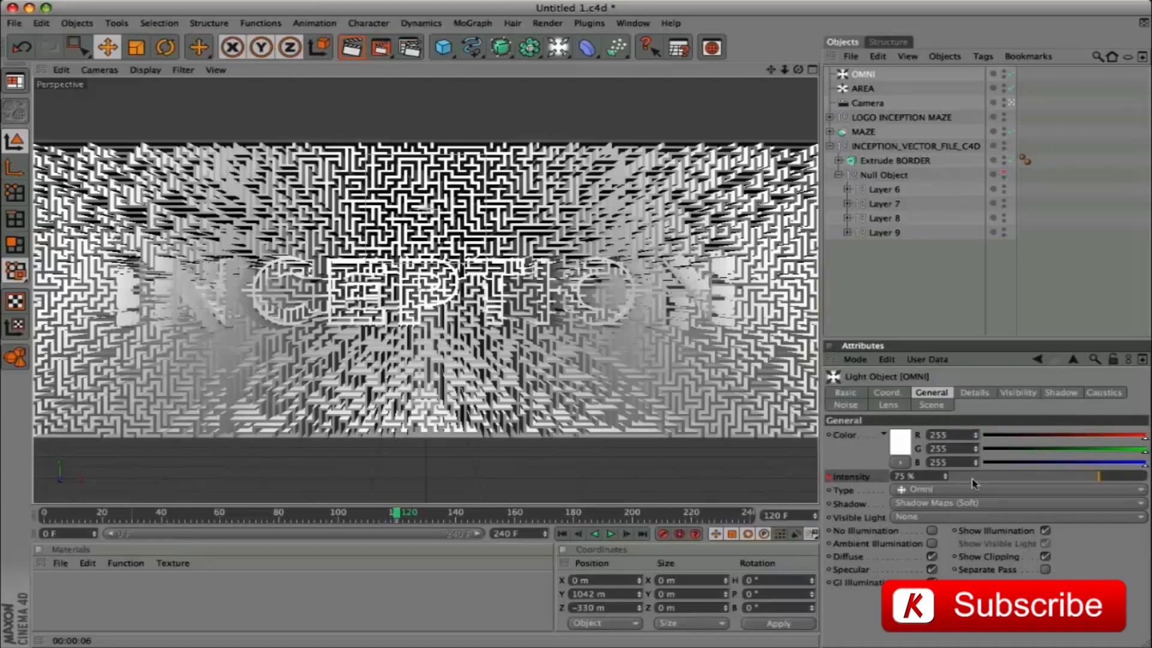
click(931, 476)
text(0)
key(Return)
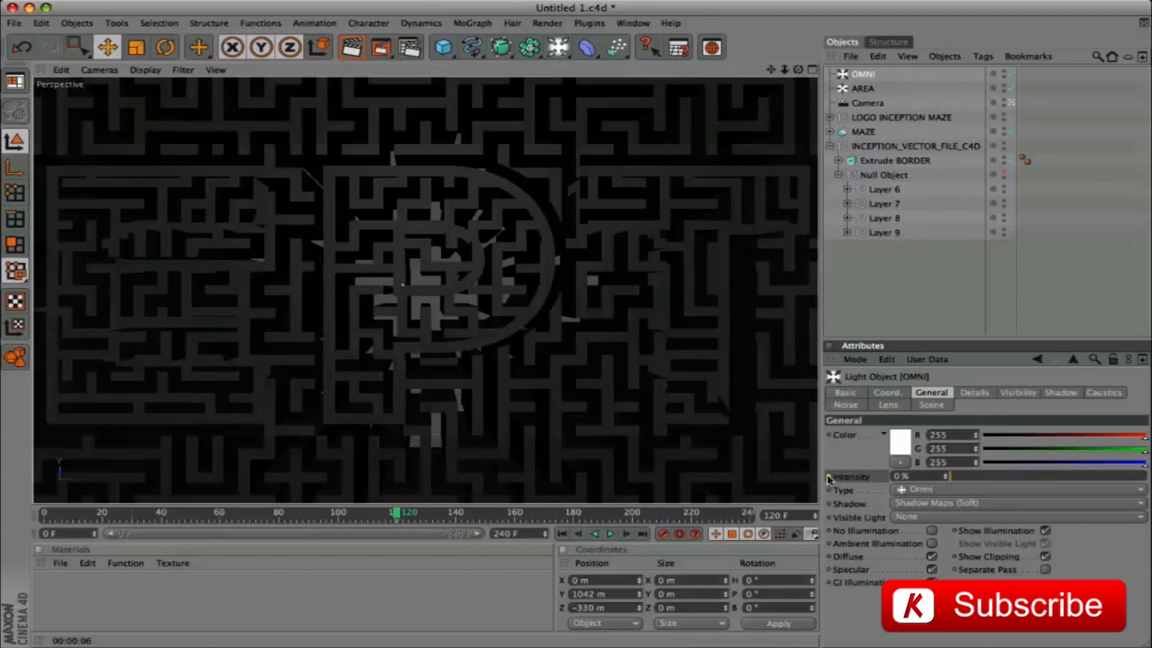
click(829, 477)
Keyframe the OMNI light's intensity at 75% on frame 150 and render the view
click(400, 515)
drag(401, 515, 487, 525)
click(923, 477)
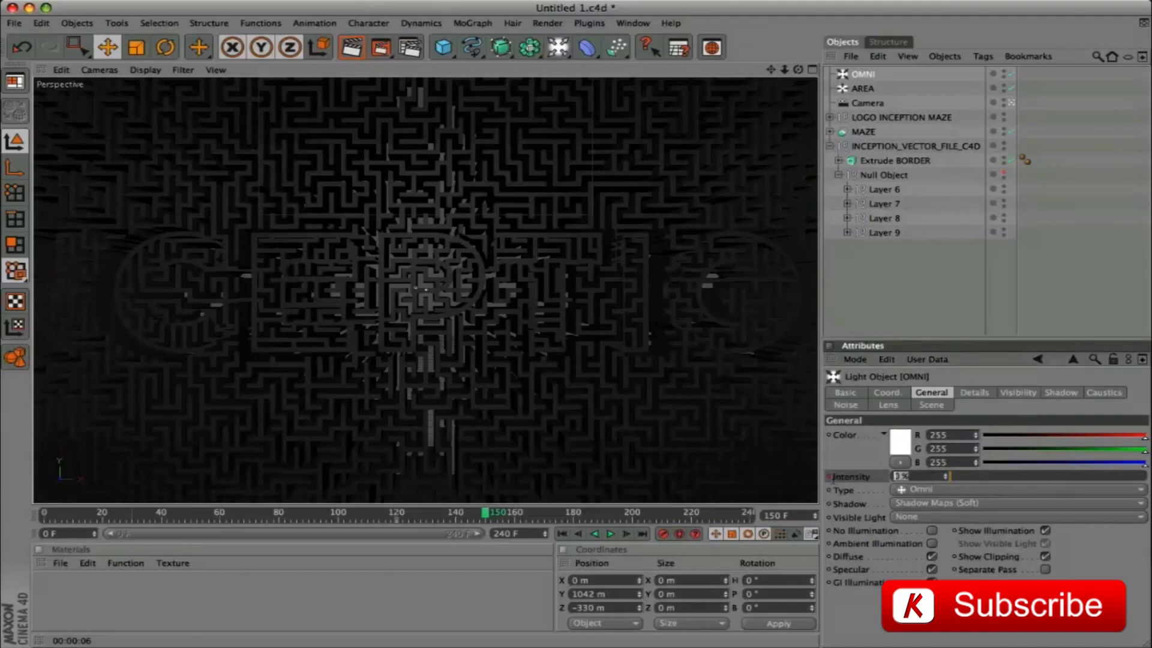
text(75)
key(Return)
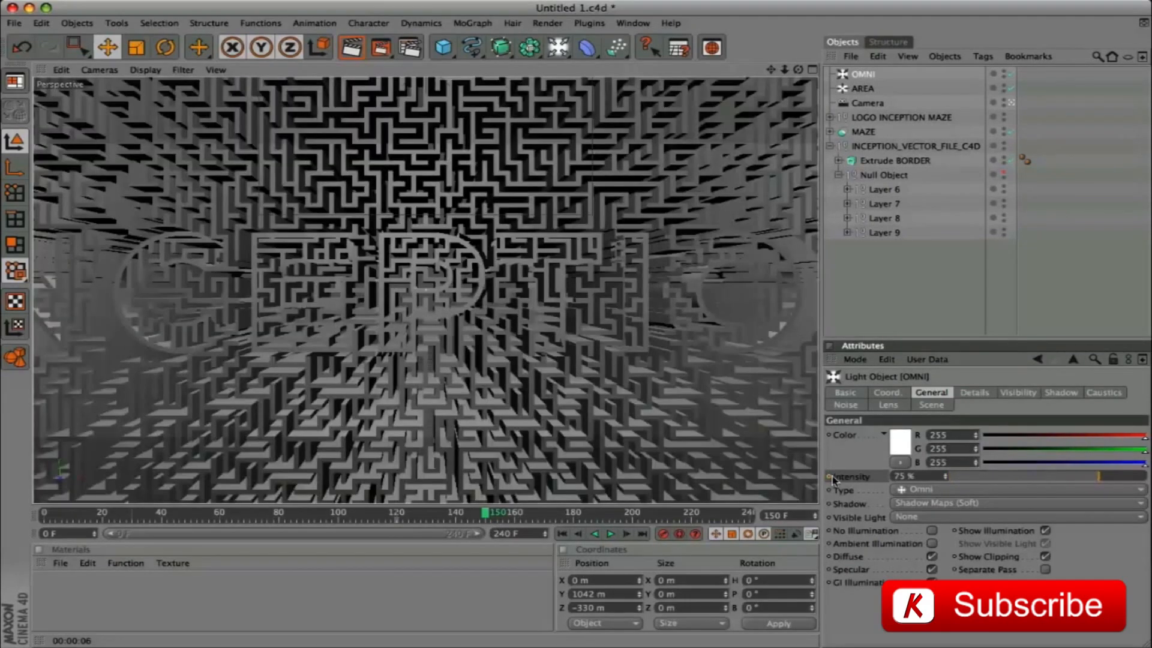
key(ctrl+r)
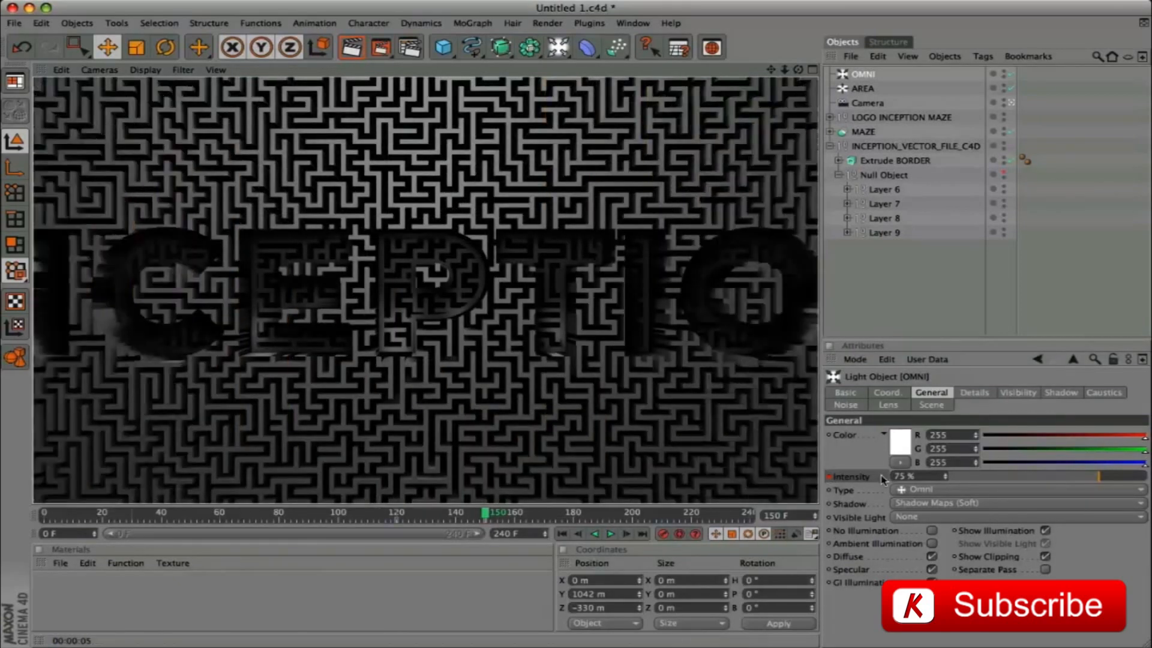
Keyframe the OMNI light's intensity at 85% on frame 180
drag(488, 515, 550, 515)
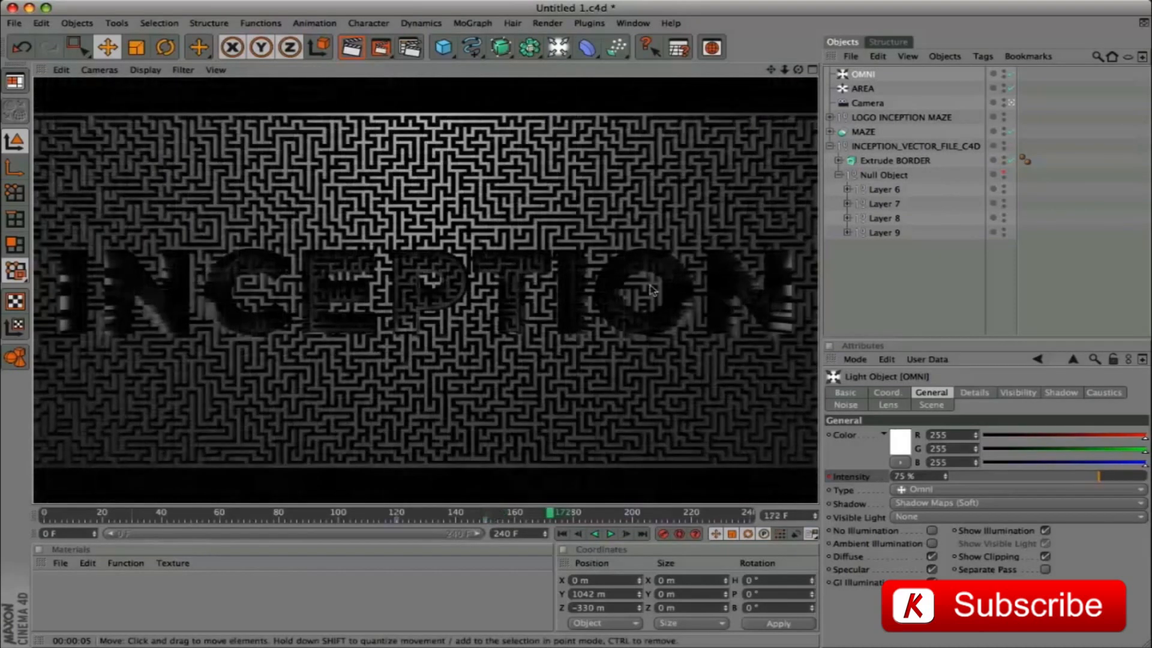
drag(551, 514, 554, 515)
click(573, 517)
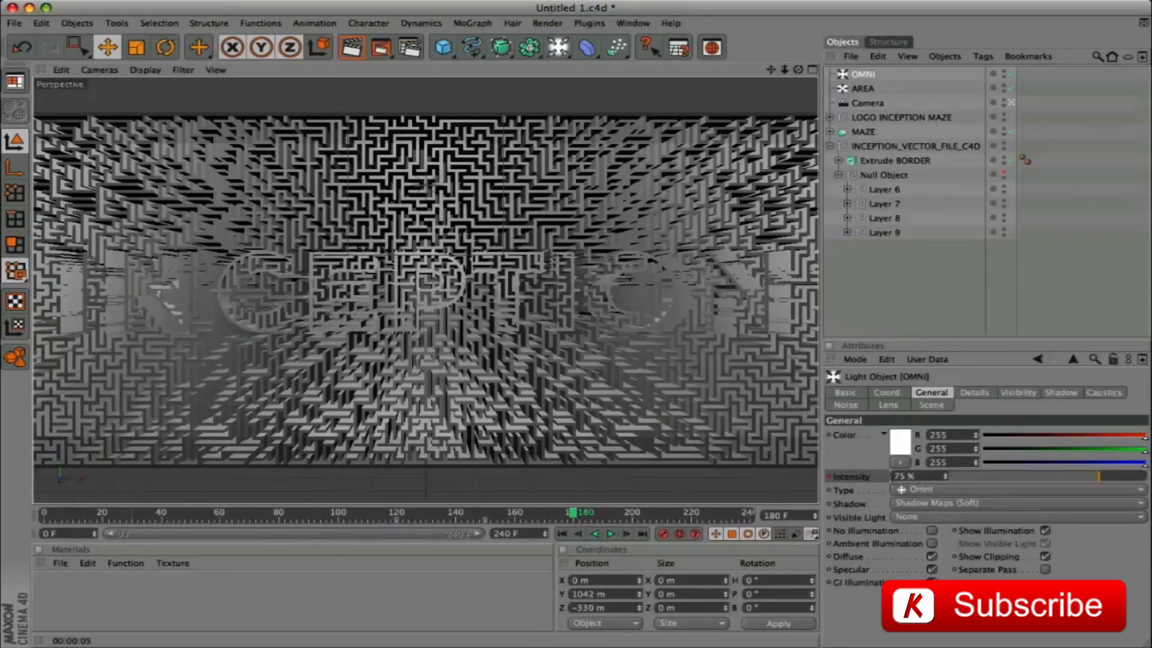
click(885, 478)
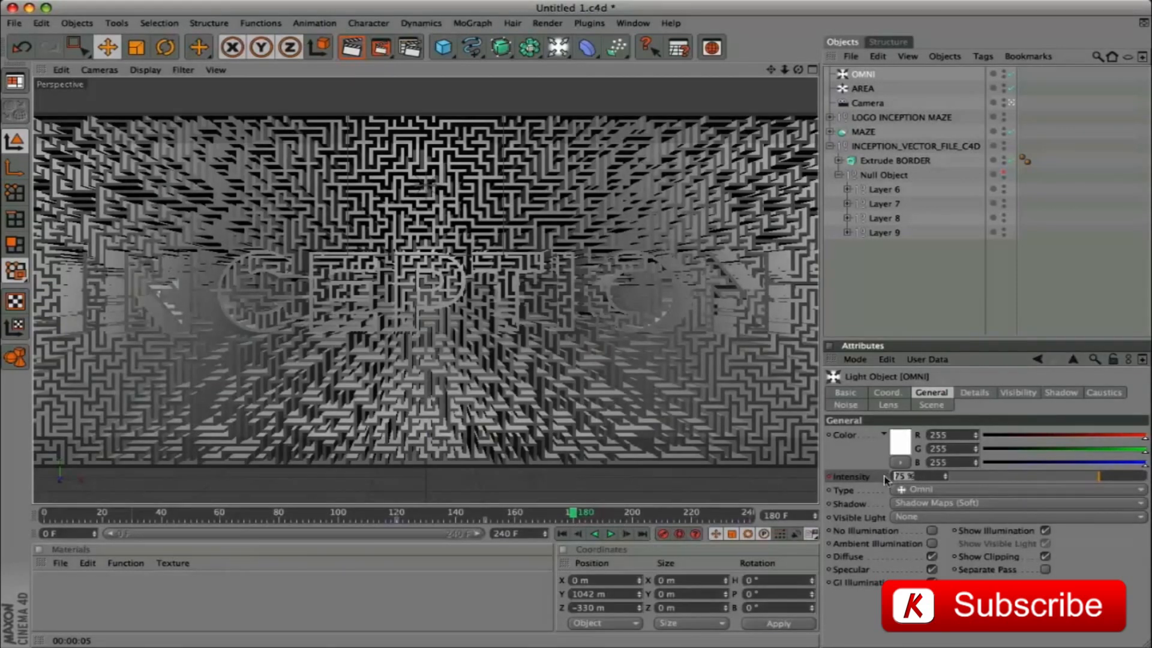
text(85)
key(Return)
ctrl+click(829, 478)
Set the OMNI light's intensity to 75% at frame 240
drag(769, 519, 798, 520)
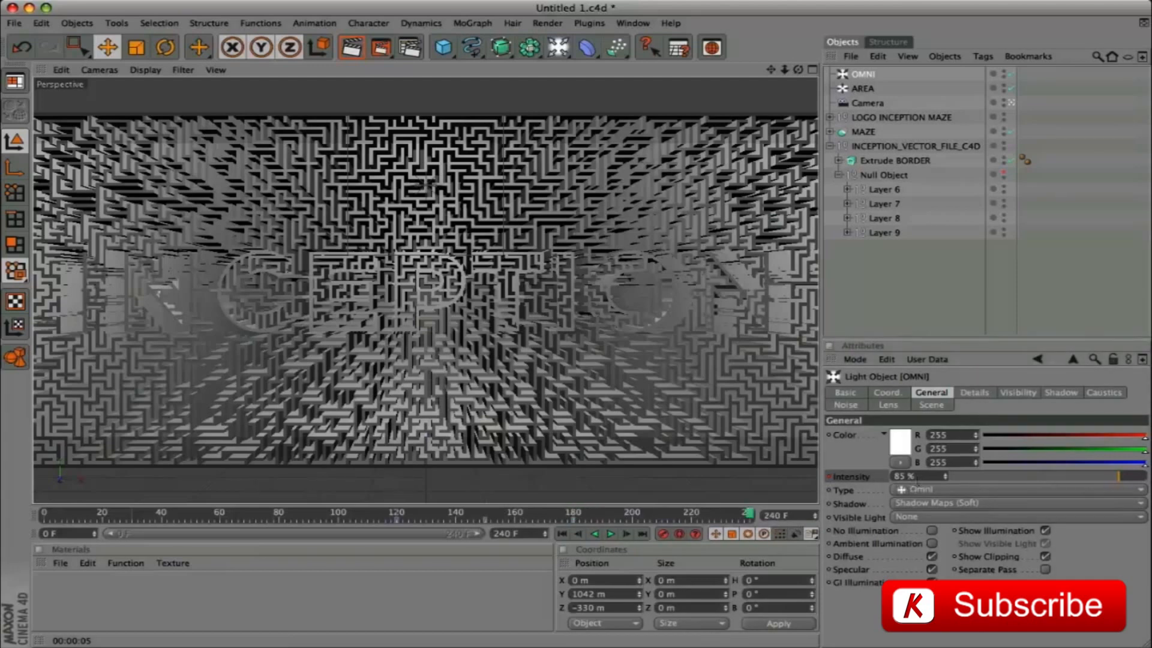
click(884, 477)
text(75)
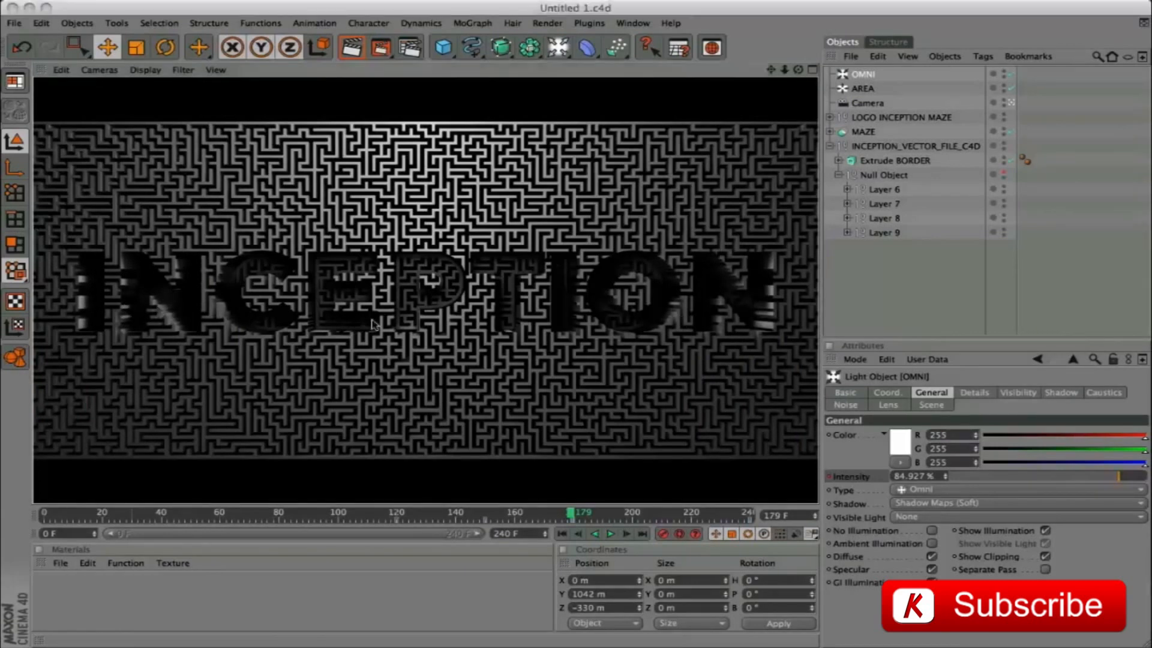
Add a third light of type Spot and name it SPOT
click(558, 48)
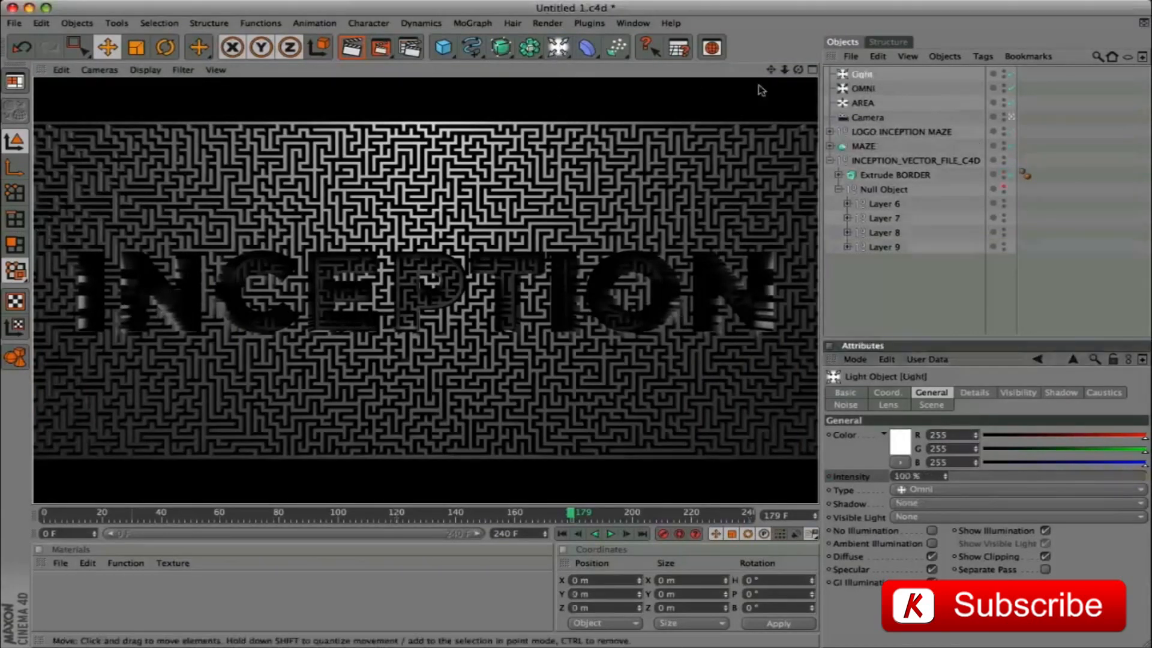
click(924, 490)
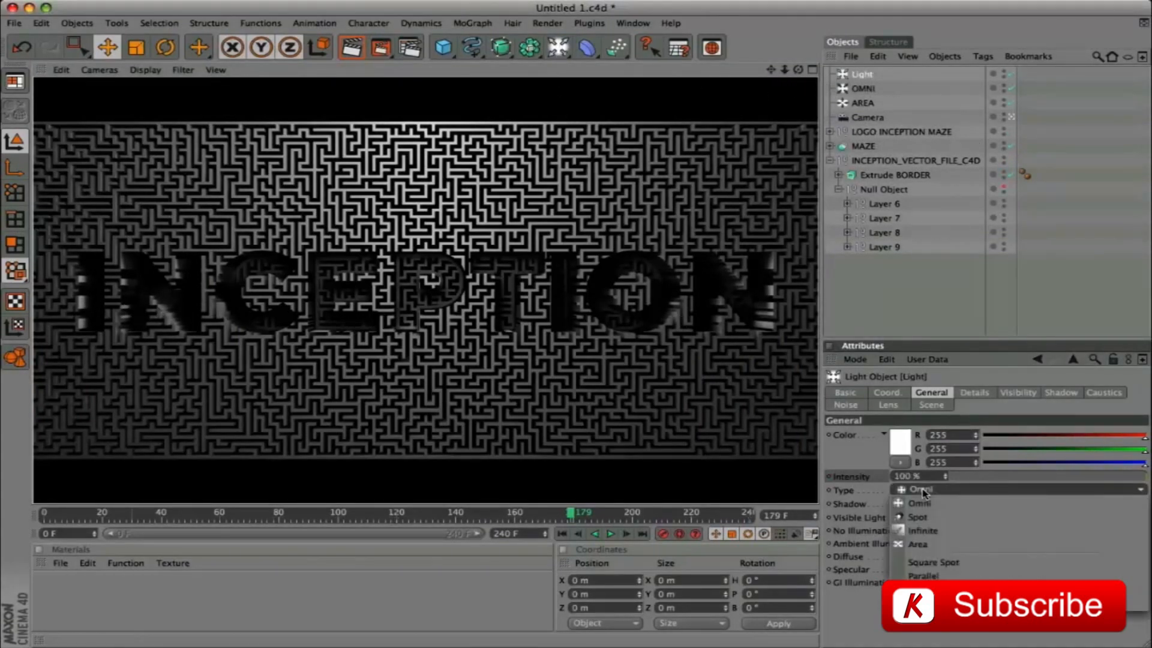
click(933, 517)
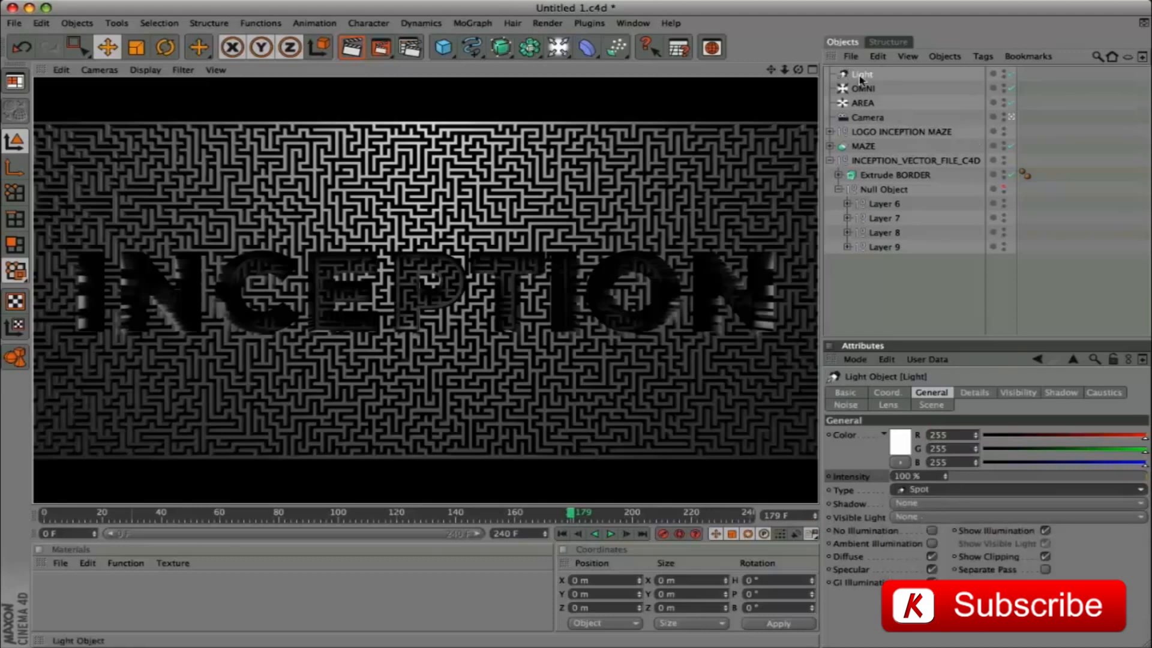
click(862, 75)
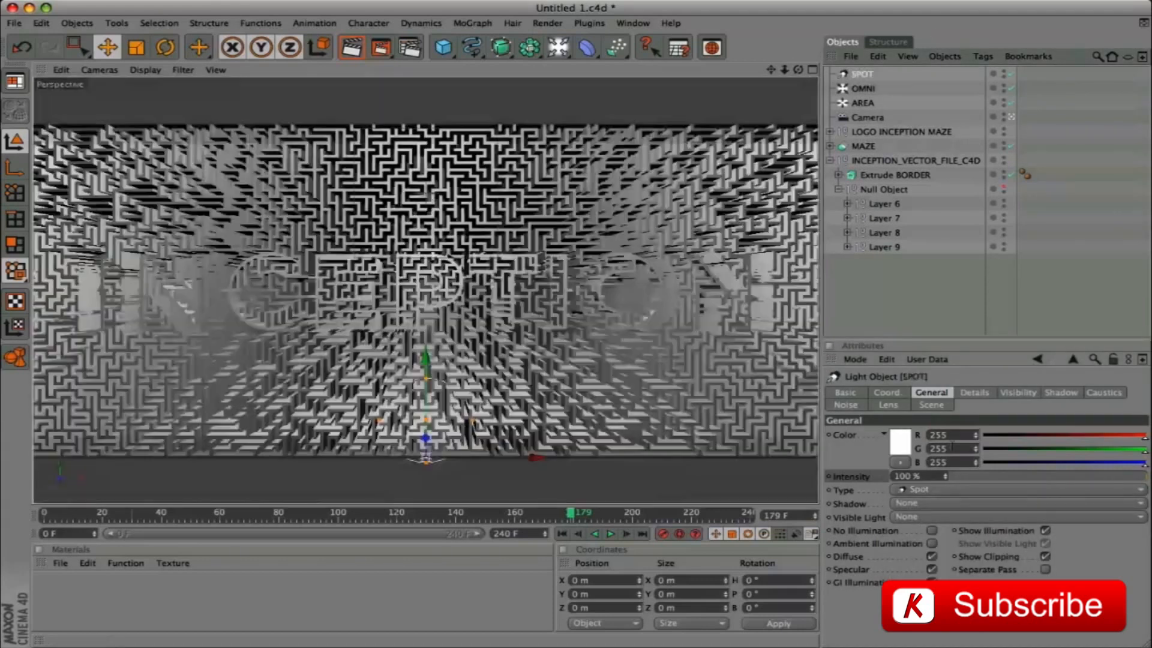
Give the SPOT light a warm color with G 240 and B 203, and set its intensity to 40%
drag(949, 448, 908, 447)
text(240)
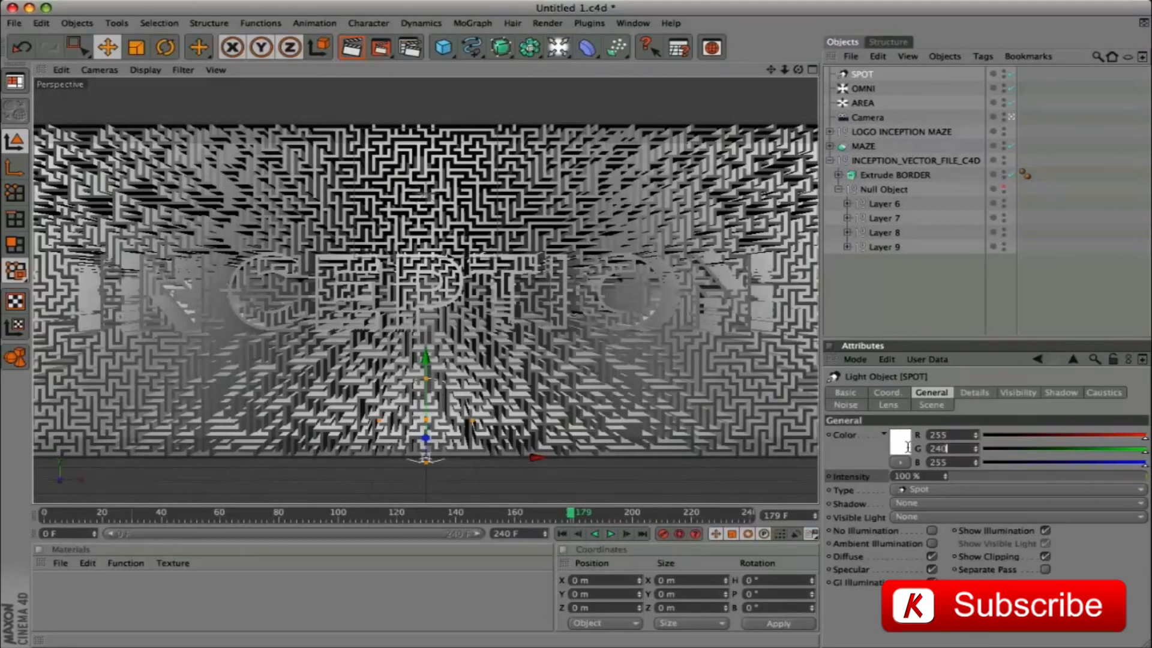
key(Return)
drag(949, 462, 927, 461)
text(203)
key(Return)
drag(921, 476, 852, 477)
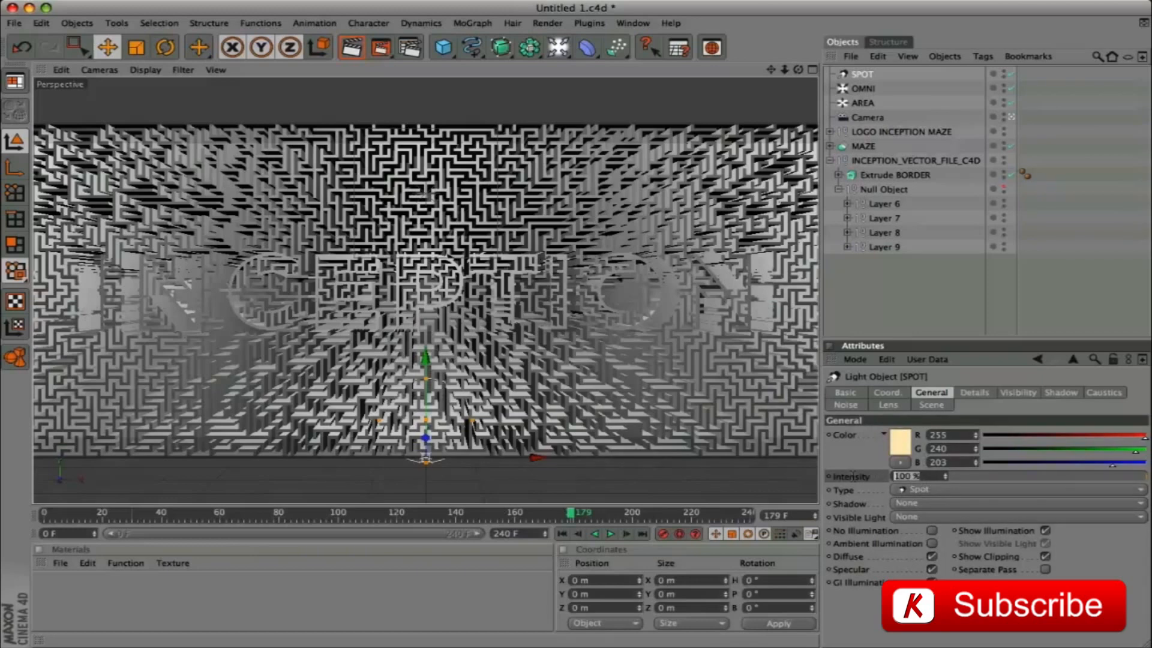
text(40)
key(Return)
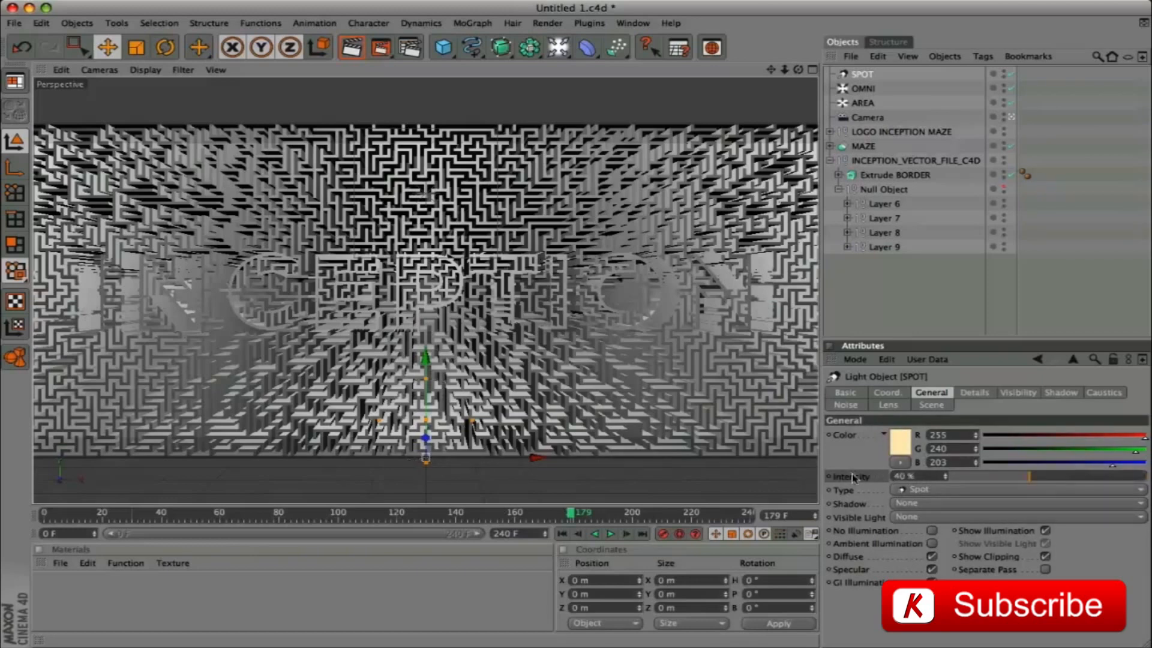
Position the SPOT light at X 298 m, Y 395 m, Z -1280 m and set its heading rotation to 12°
click(886, 393)
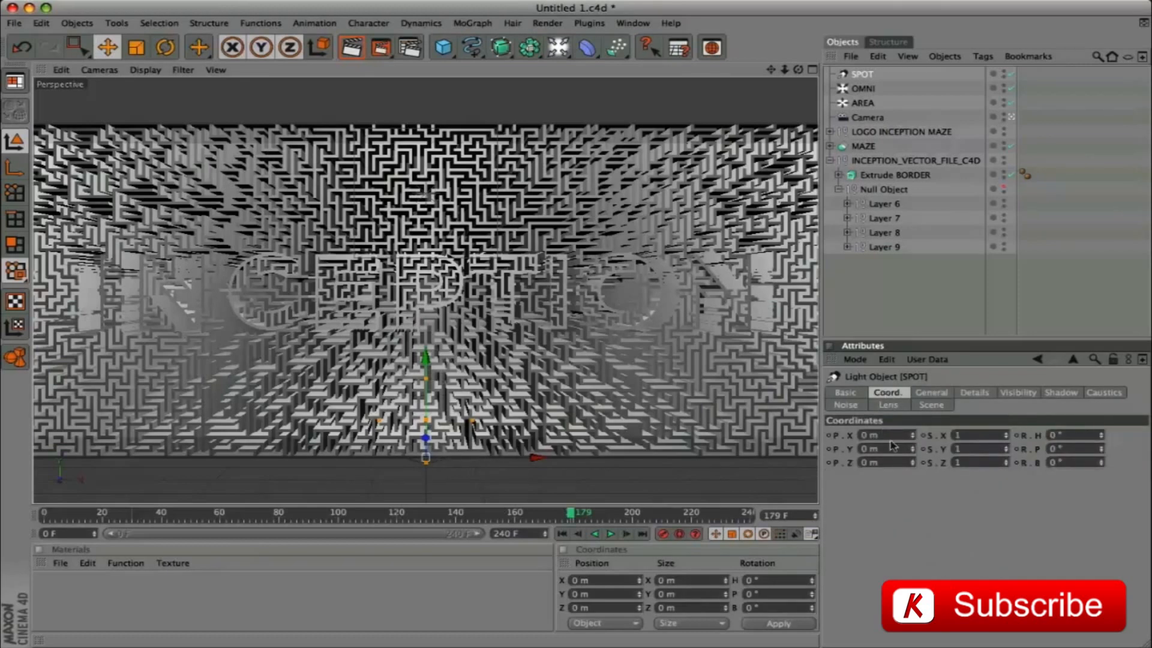
text(25)
text(8)
key(Tab)
text(3)
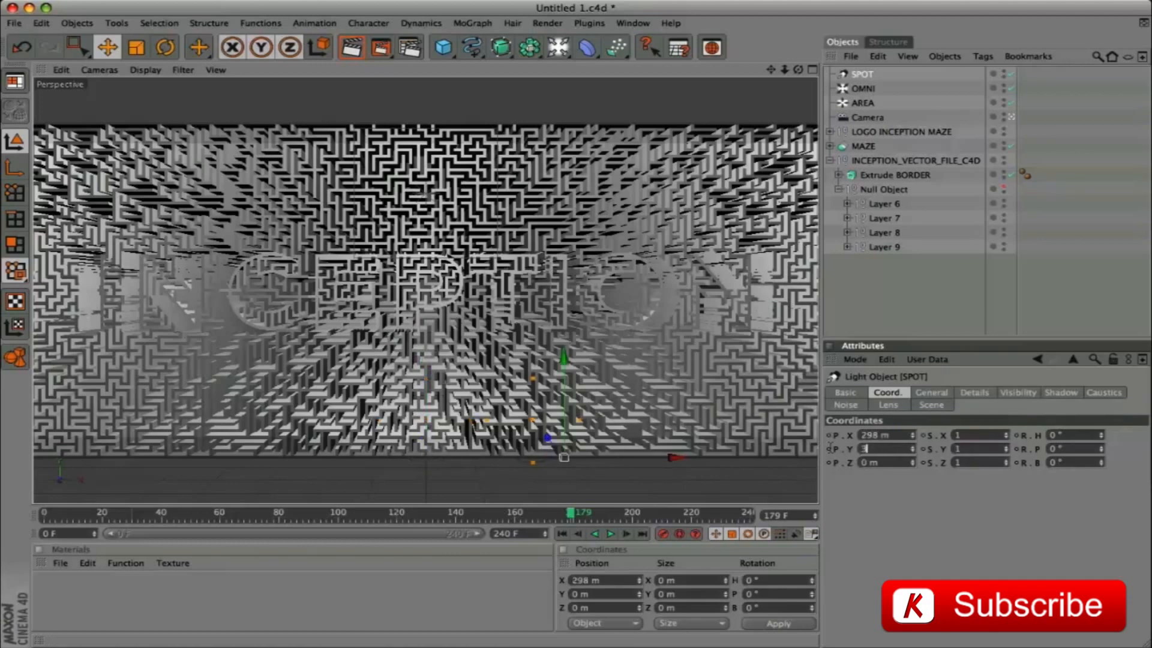
key(Tab)
text(5)
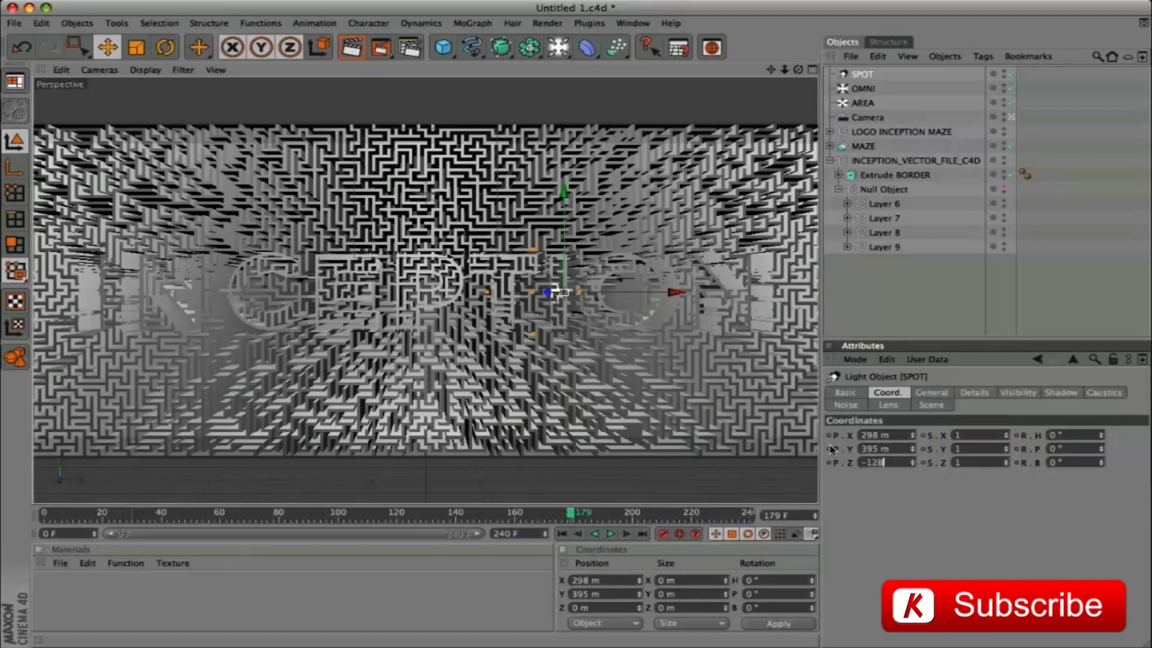
text(1280)
key(Tab)
key(Tab)
key(Tab)
key(Tab)
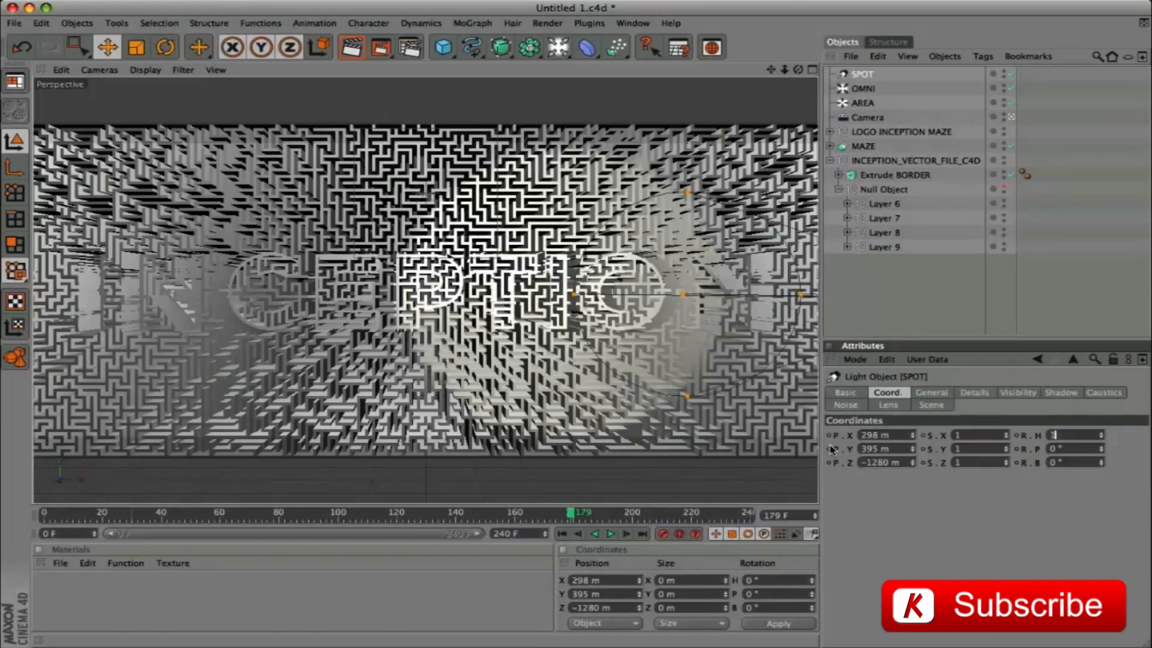
key(Return)
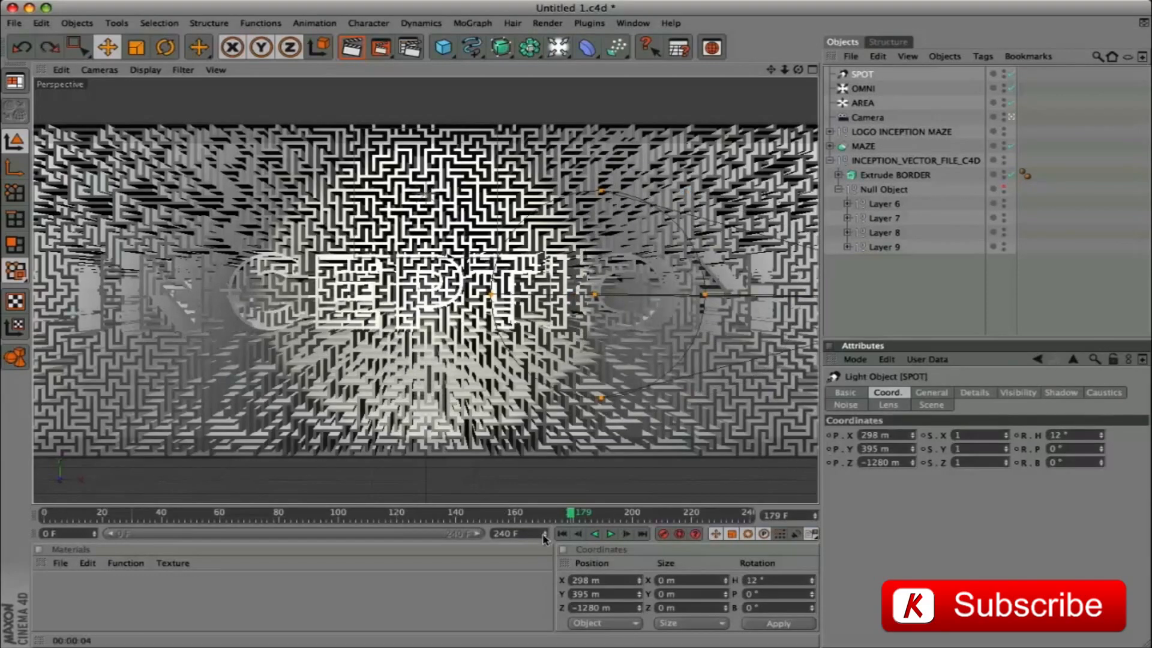
At frame 120, keyframe the SPOT light's position, rotation and intensity, and set its shadow to Shadow Maps (Soft)
drag(570, 514, 398, 534)
ctrl+click(828, 463)
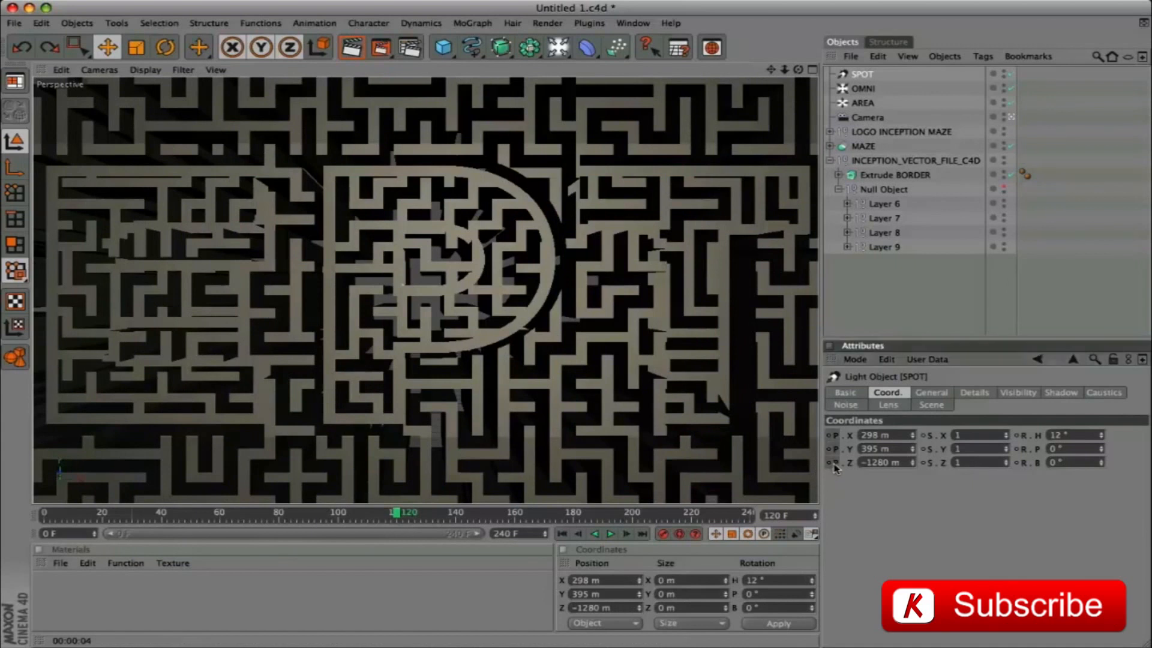
ctrl+click(1019, 464)
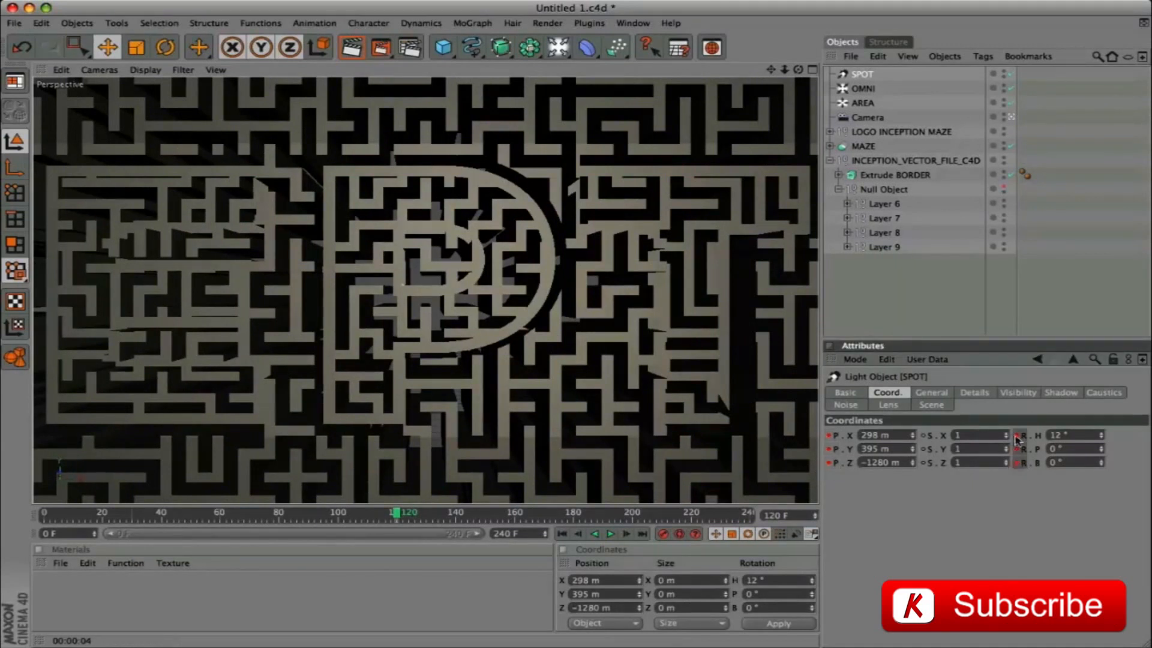
click(939, 398)
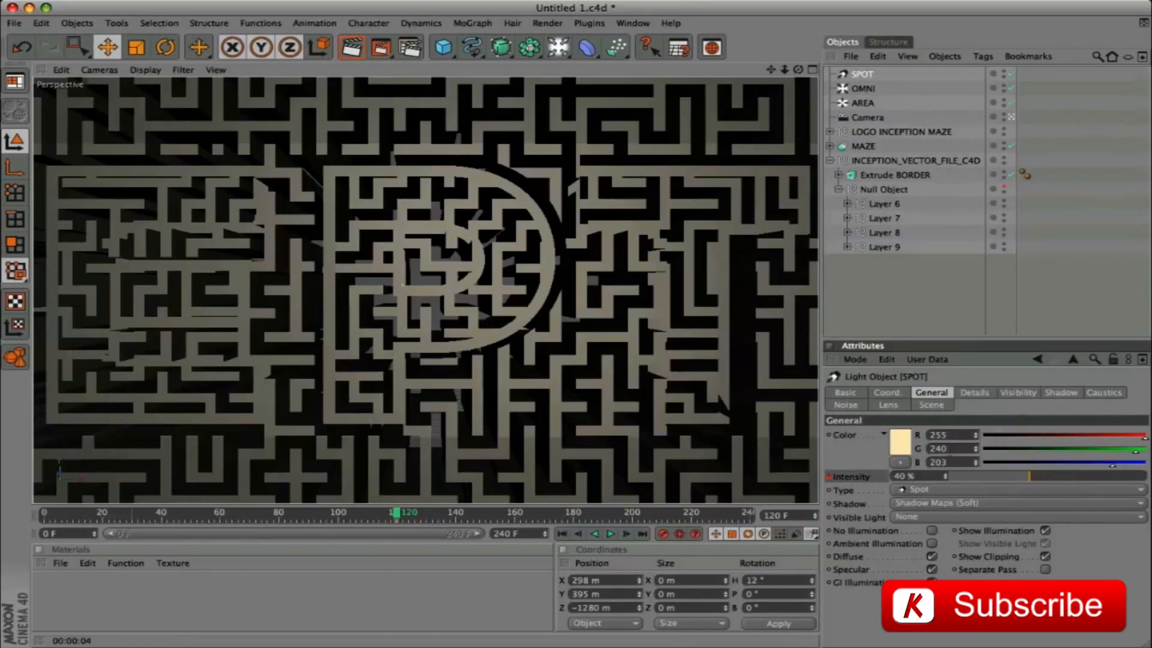
At frame 0, set the SPOT light's position to X -388 m, Y 1169 m and Z -928 m
drag(397, 513, 43, 511)
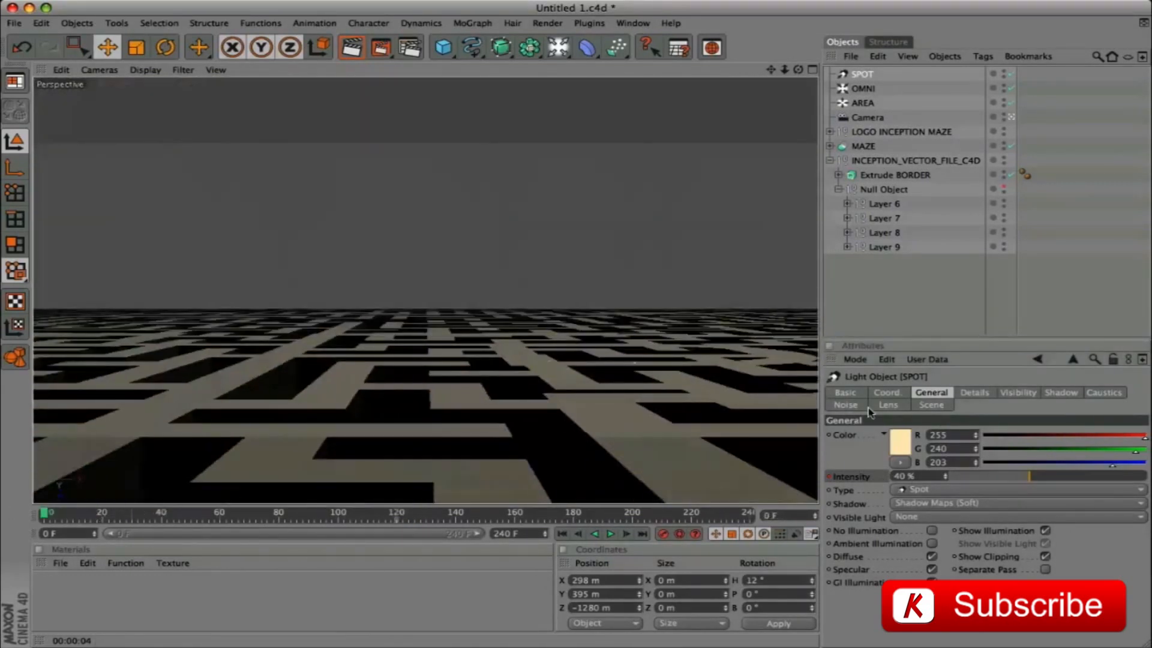
click(885, 394)
click(885, 436)
text(-388)
key(Tab)
text(1169)
key(Tab)
text(-928)
Set the SPOT light's rotation to H -29°, P -36°, B 30° and keyframe its position and rotation at frame 0
key(Tab)
key(Tab)
key(Tab)
key(Tab)
text(-)
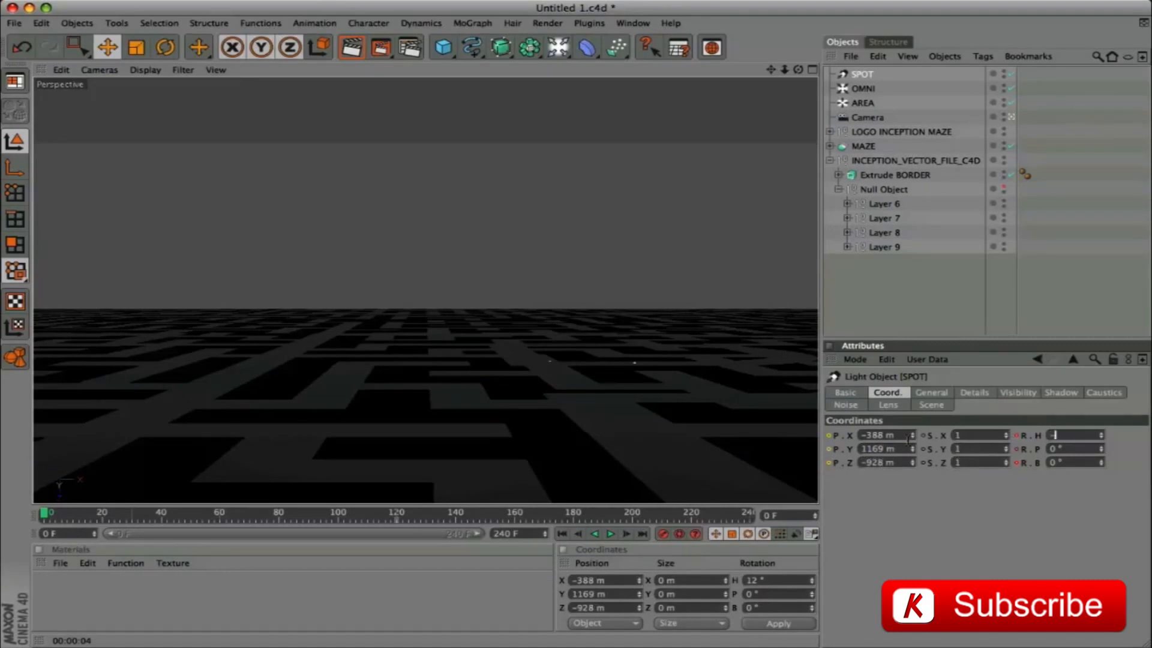
text(29)
key(Tab)
text(-36)
key(Tab)
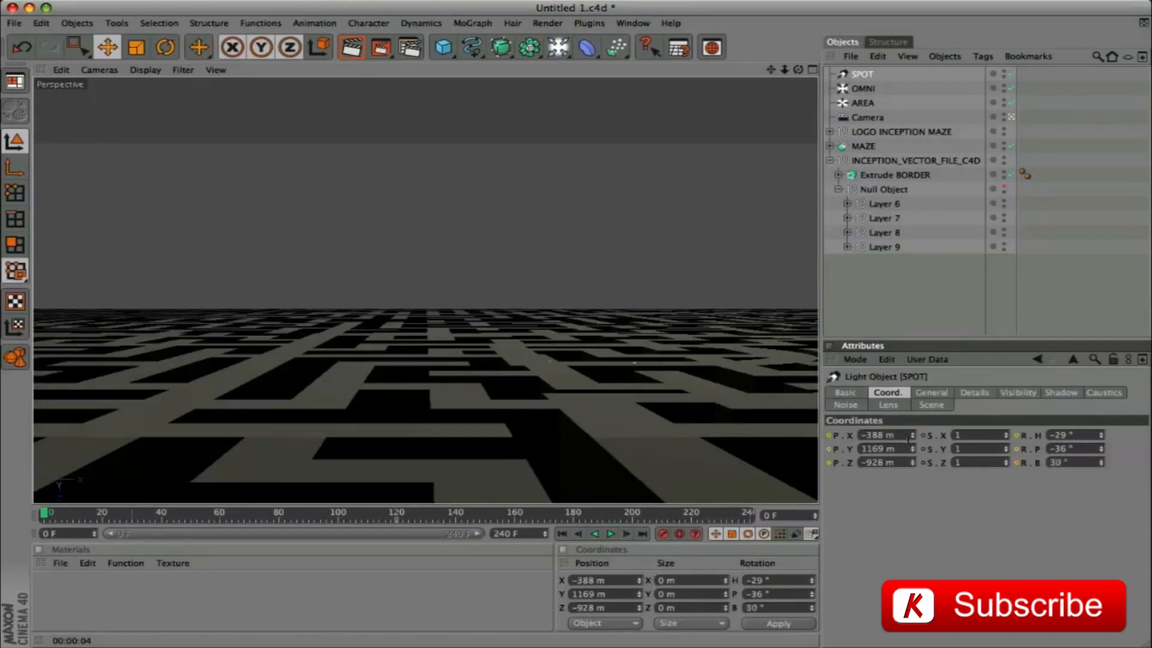
ctrl+click(829, 463)
click(1024, 465)
Set the SPOT light's intensity to 70% and keyframe both its intensity and its warm color at frame 0
click(932, 393)
drag(924, 479, 867, 480)
text(70)
key(Return)
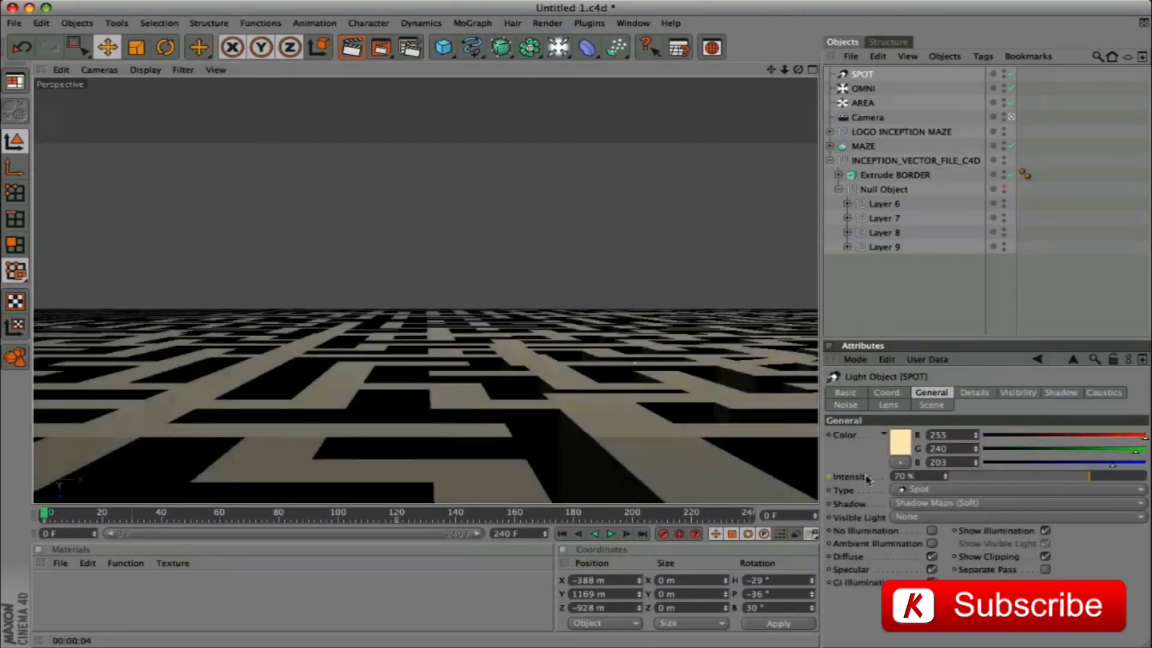
ctrl+click(829, 478)
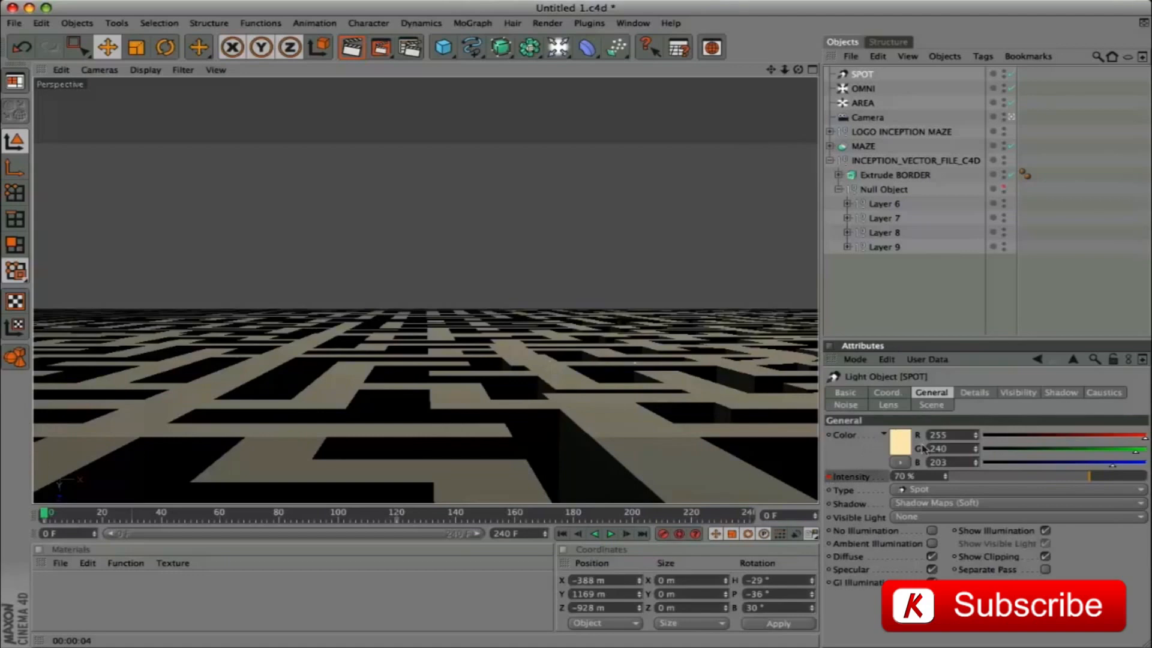
ctrl+click(829, 435)
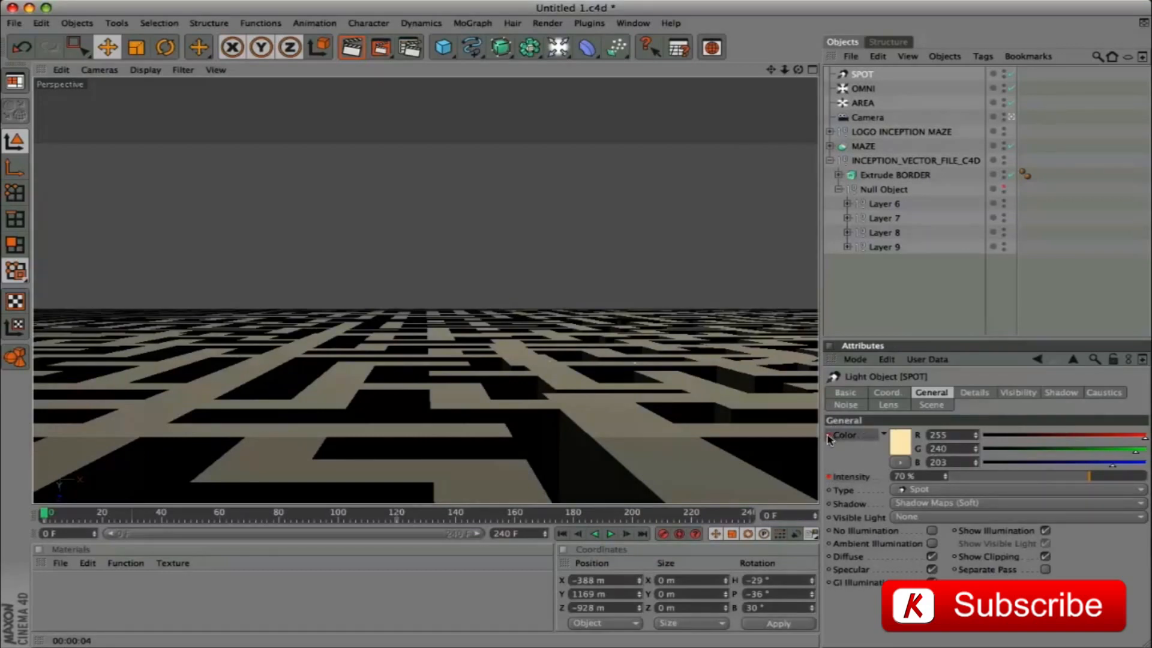
At frame 120, keyframe the SPOT light's color as white with G 255 and B 255
drag(48, 517, 400, 532)
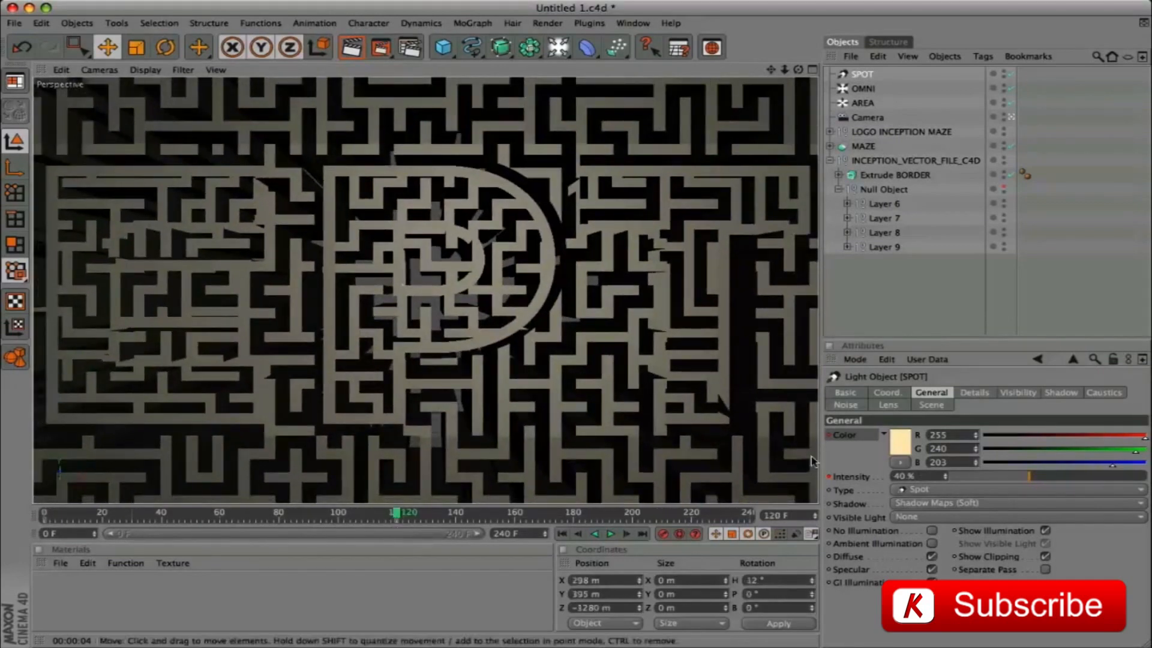
click(939, 449)
text(255)
key(Tab)
text(255)
key(Return)
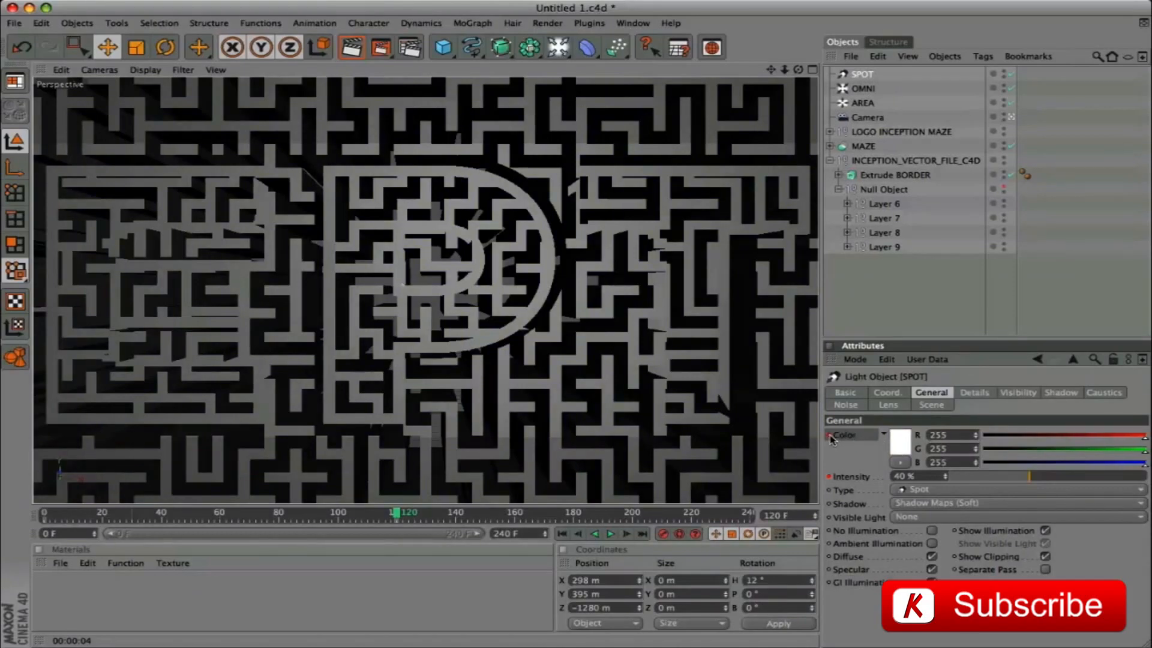
At frame 240, set the SPOT light's intensity to 0% and keyframe it
mouse_move(394, 516)
mouse_down()
mouse_move(216, 518)
mouse_move(757, 523)
mouse_up()
double_click(931, 477)
text(0)
key(Return)
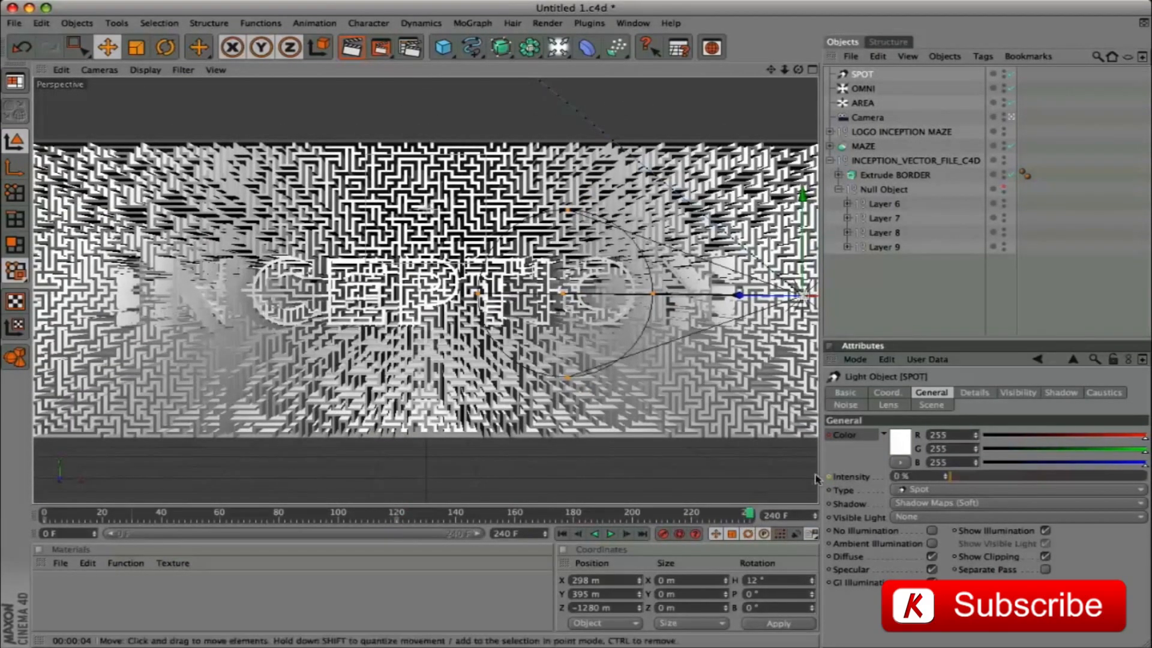
ctrl+click(829, 477)
Render previews of the perspective view at frames 240 and 0, and save the project
key(ctrl+r)
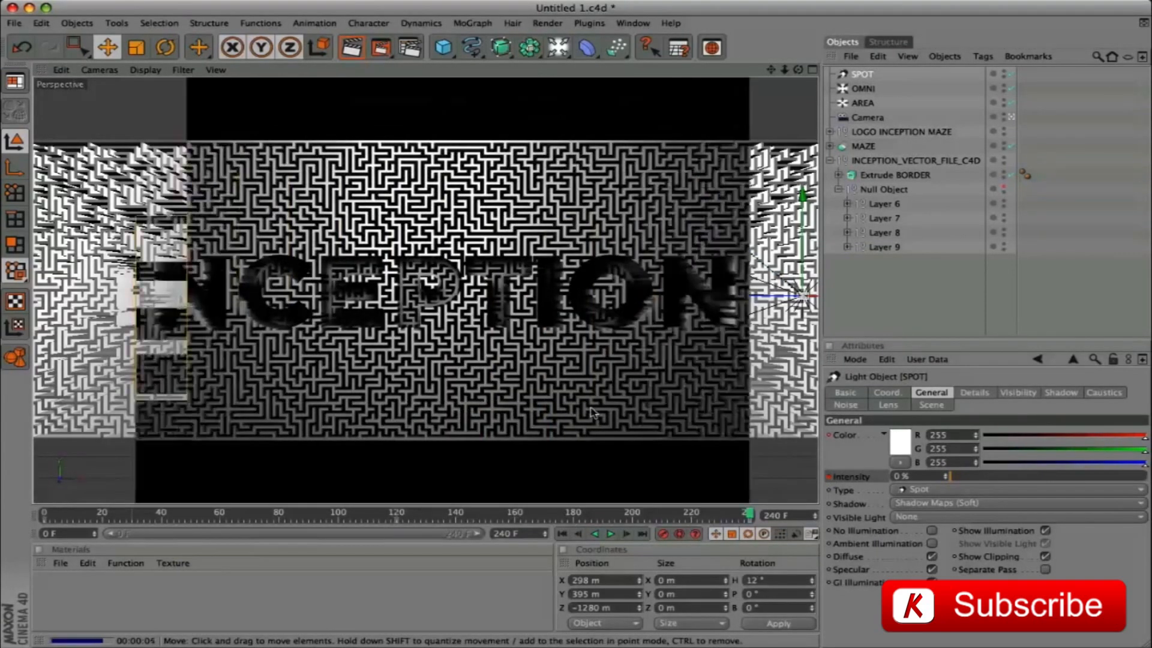
drag(742, 519, 10, 520)
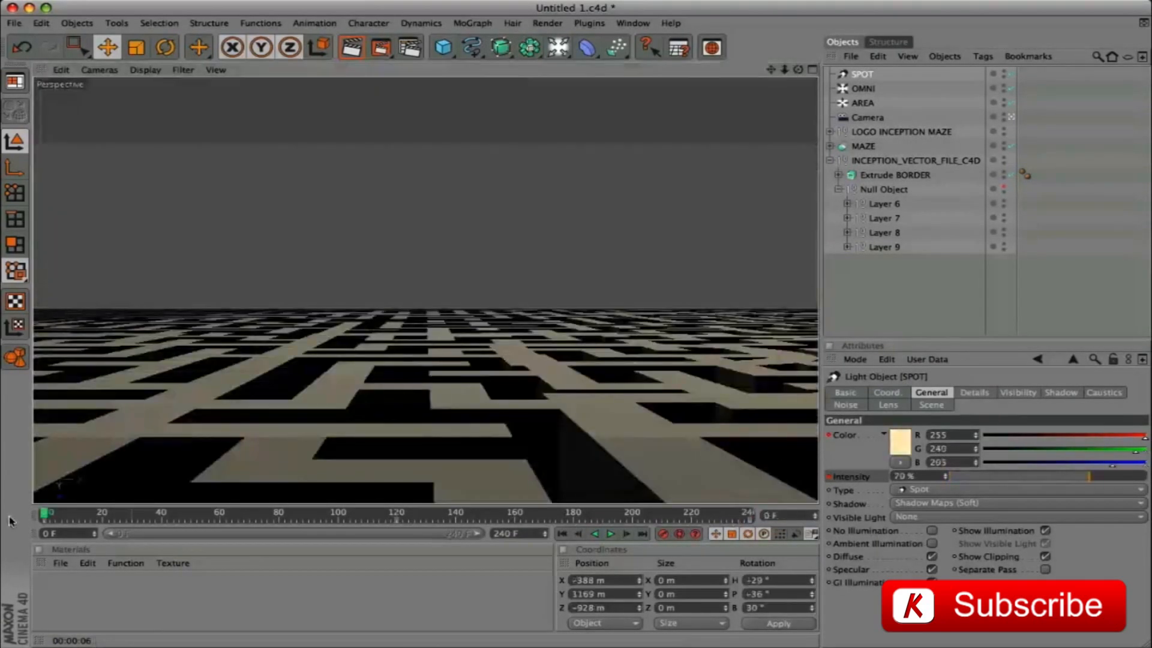
key(ctrl+r)
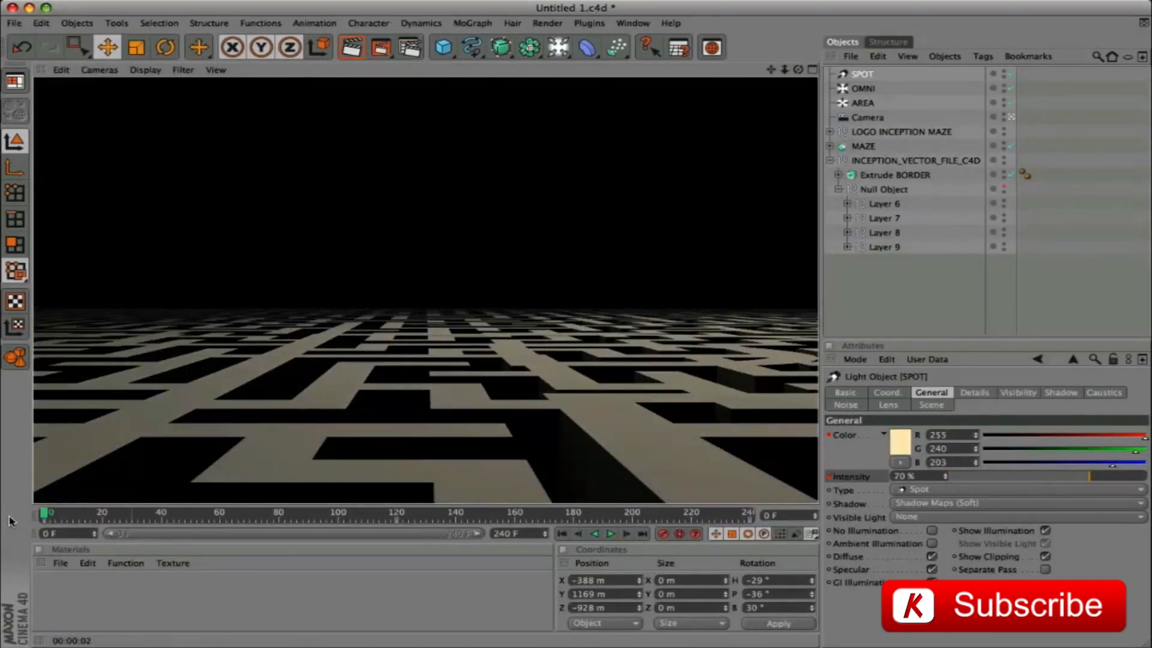
key(super+s)
Examine the SPOT light's movement from frame 0 to frame 240 in the front view, and return to the perspective view
key(F5)
click(814, 292)
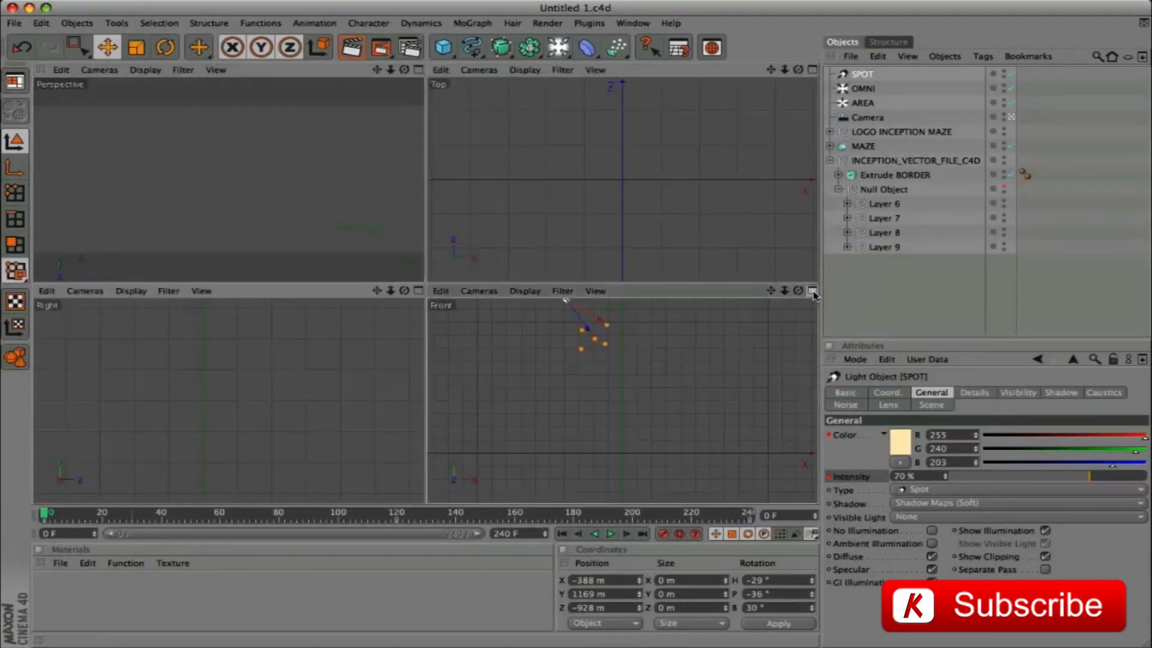
click(813, 291)
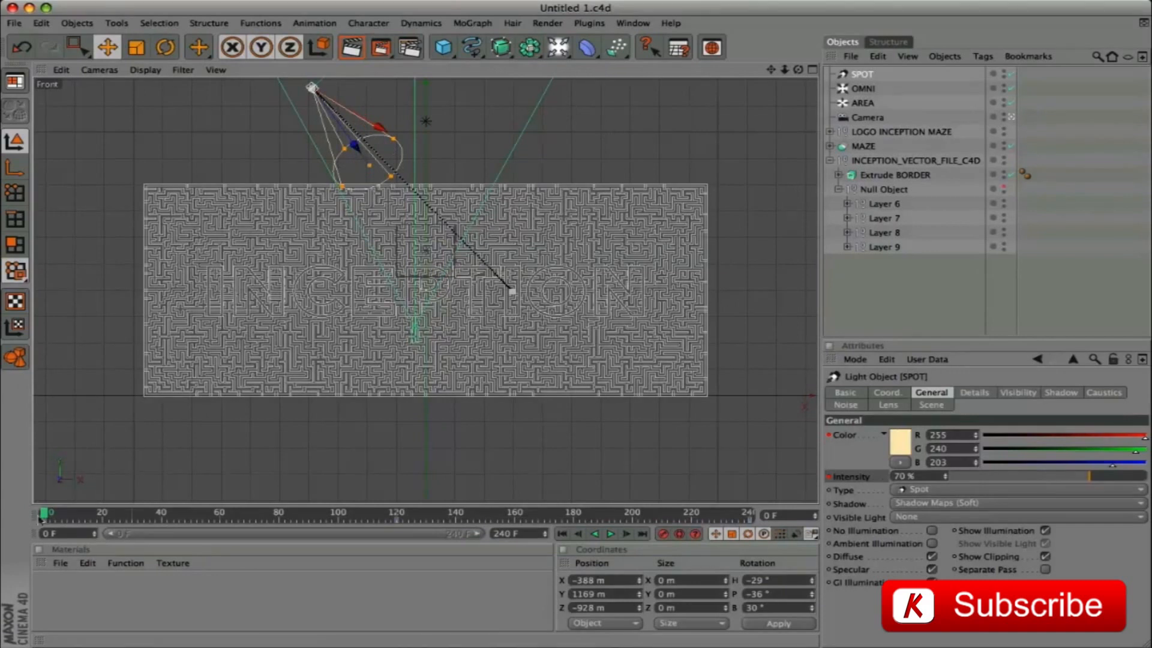
drag(44, 515, 757, 515)
middle_click(709, 138)
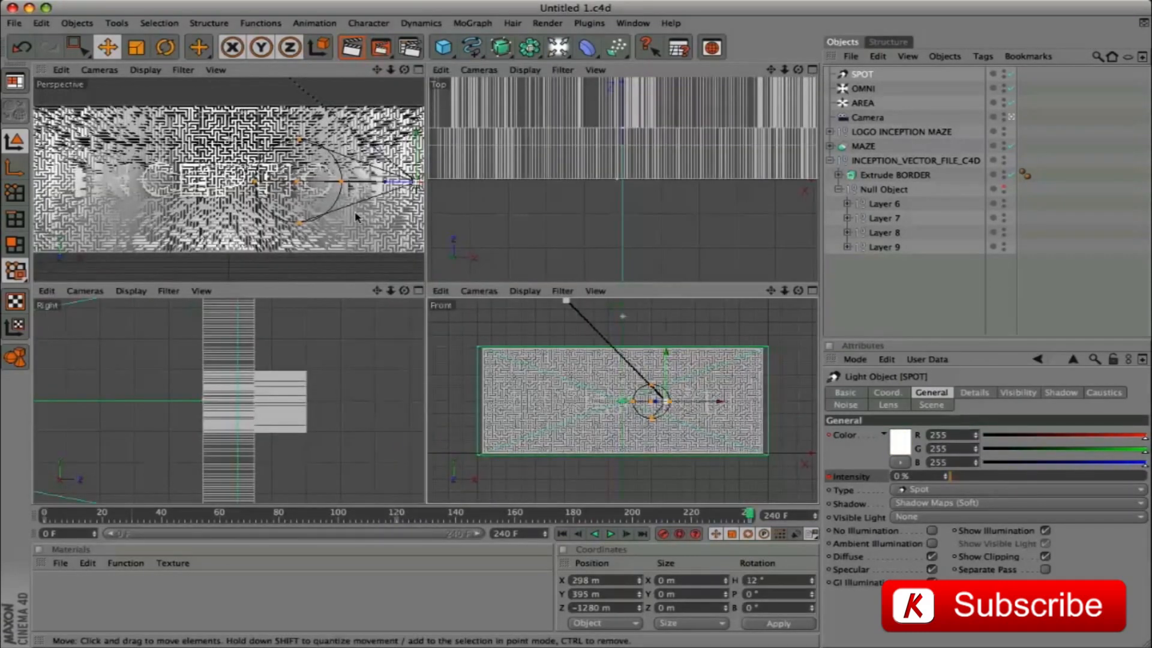
click(418, 70)
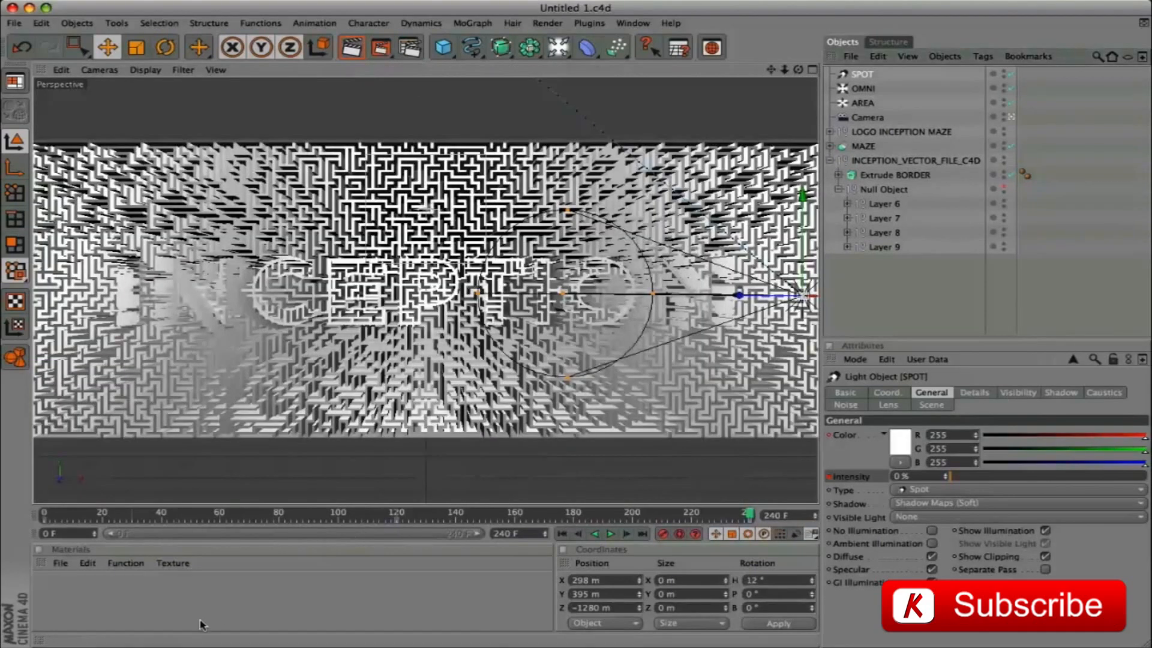
Create a new material and name it MAZE COLOR
double_click(130, 604)
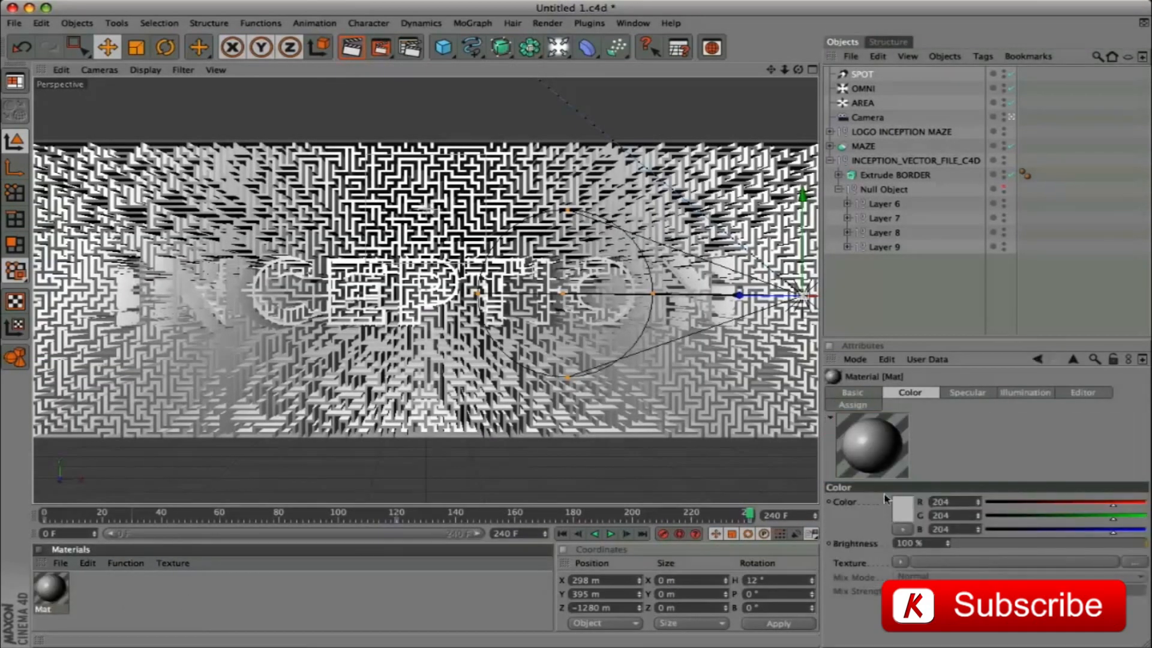
click(873, 397)
double_click(908, 503)
text(MAZE COLOR)
key(Return)
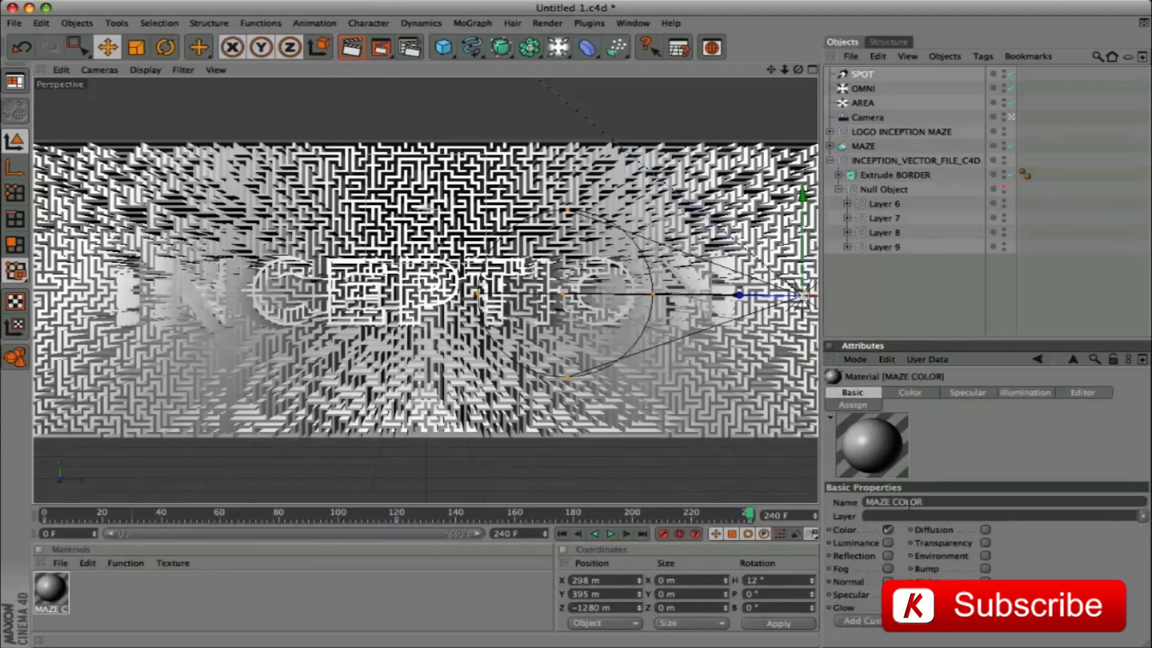
Set MAZE COLOR's color to R 50, G 60, B 60 and apply it to LOGO INCEPTION MAZE, MAZE and Extrude BORDER
click(911, 393)
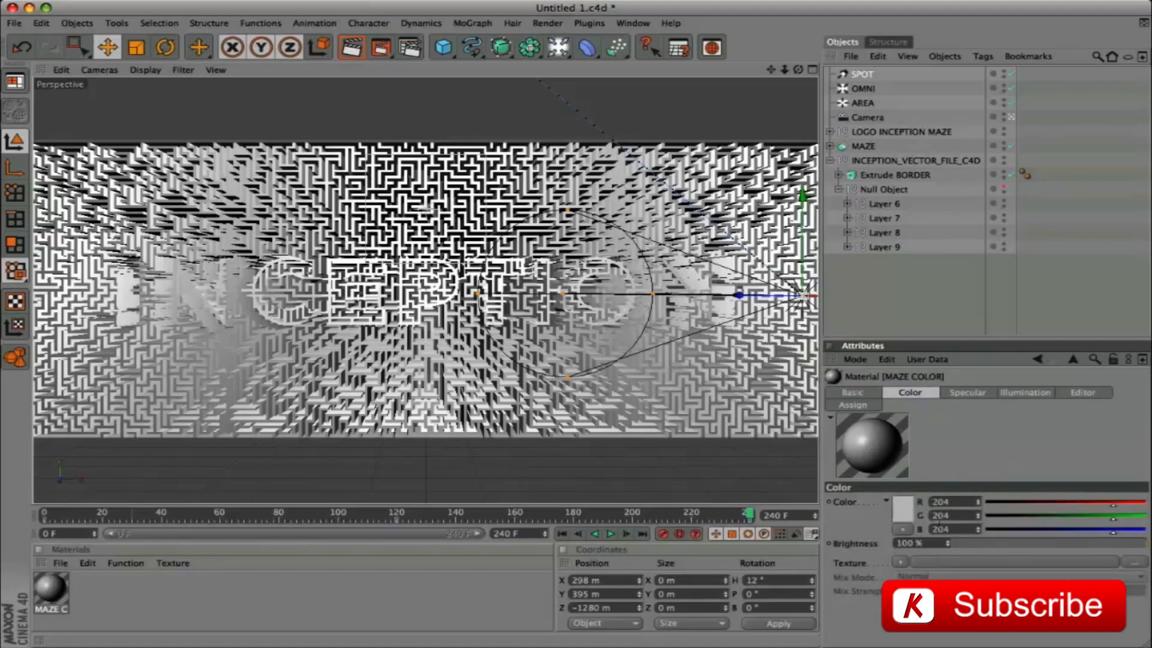
key(BackSpace)
key(BackSpace)
key(BackSpace)
text(50)
key(Tab)
text(60)
key(Tab)
text(60)
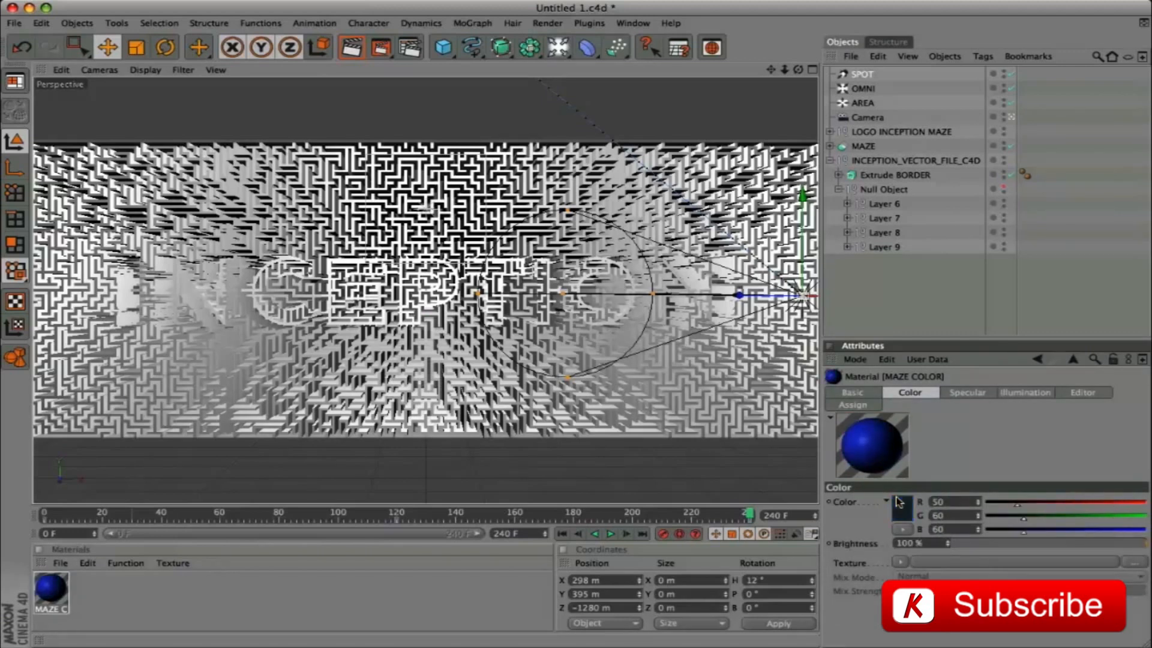
key(Tab)
drag(51, 589, 862, 149)
drag(48, 592, 903, 177)
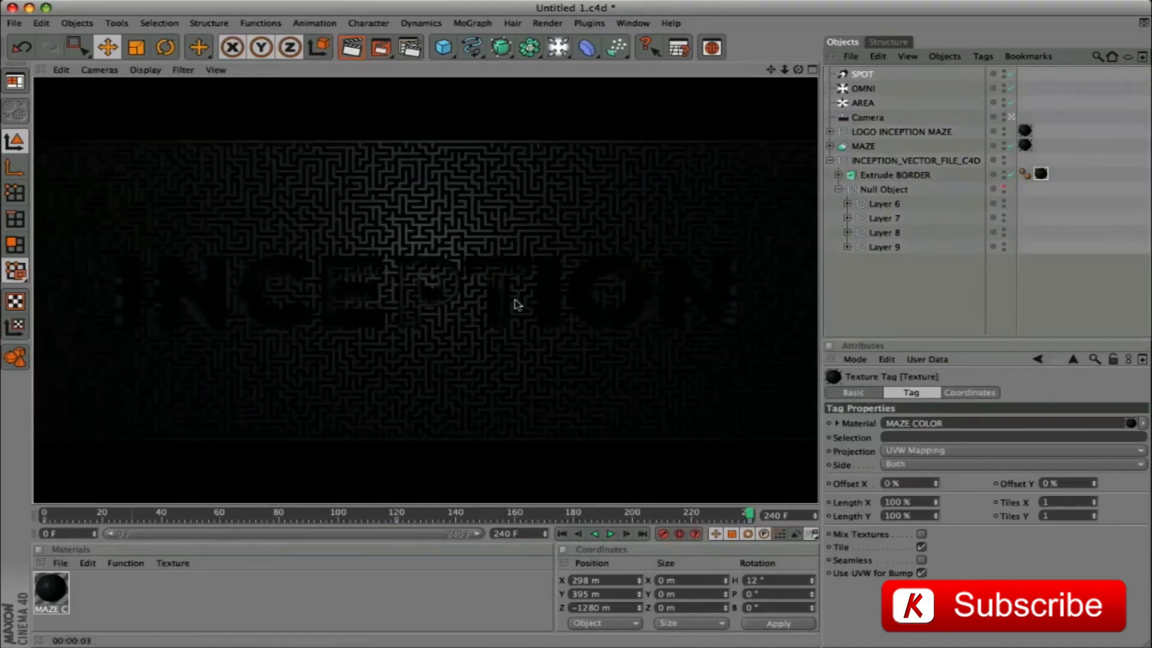
Duplicate the MAZE COLOR material and name the copy MAZE COLOR LOGO
click(79, 596)
ctrl+drag(91, 594, 100, 595)
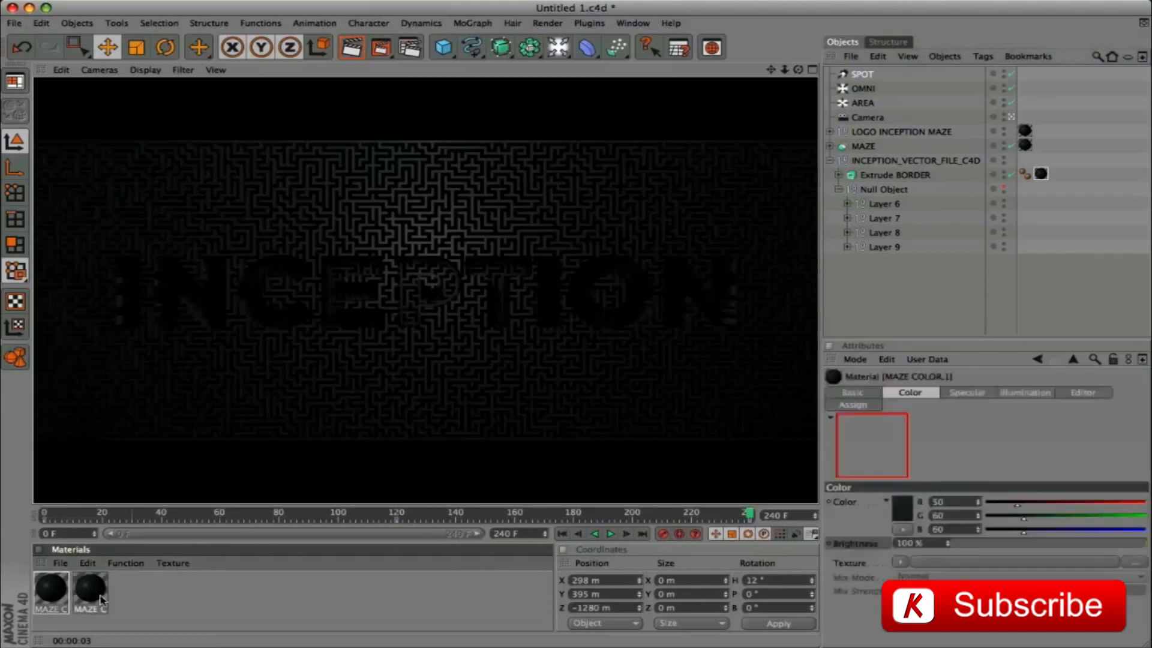
click(867, 393)
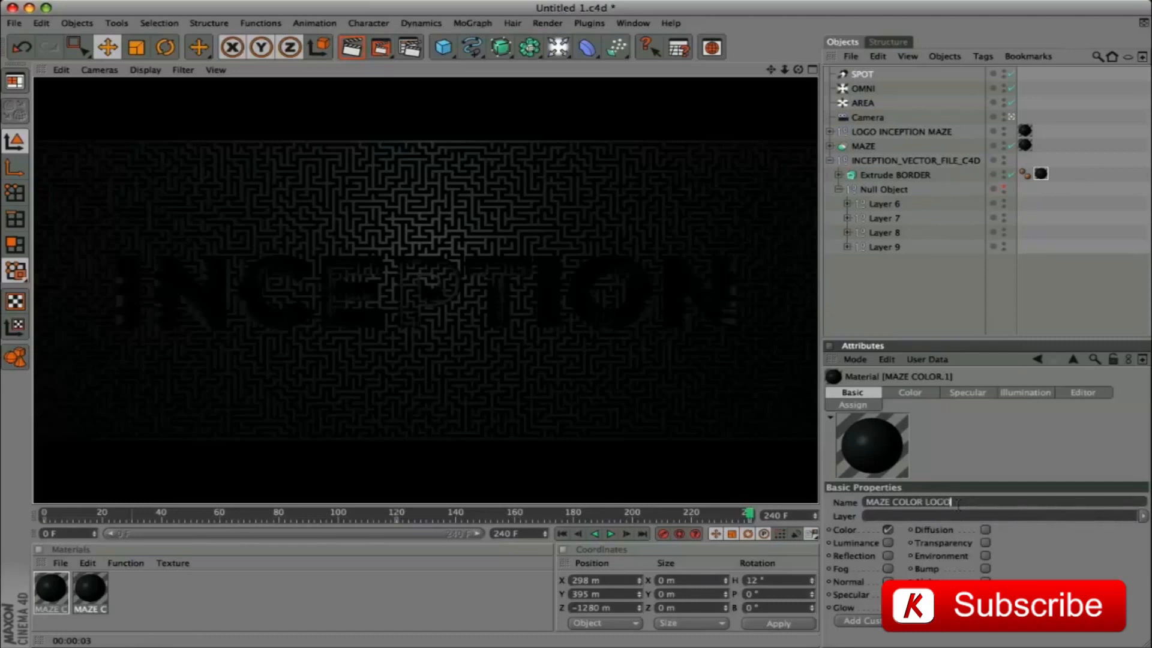
key(Return)
At frame 56, keyframe the MAZE COLOR LOGO material's color brightness at 100%
click(744, 513)
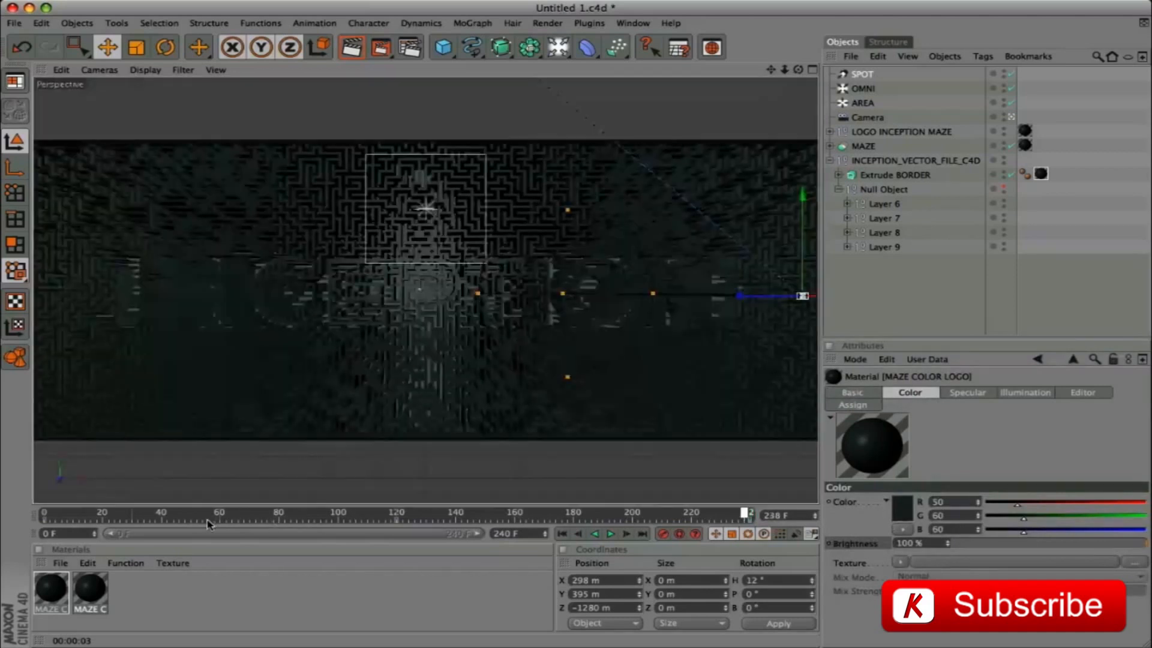
click(207, 519)
ctrl+click(828, 544)
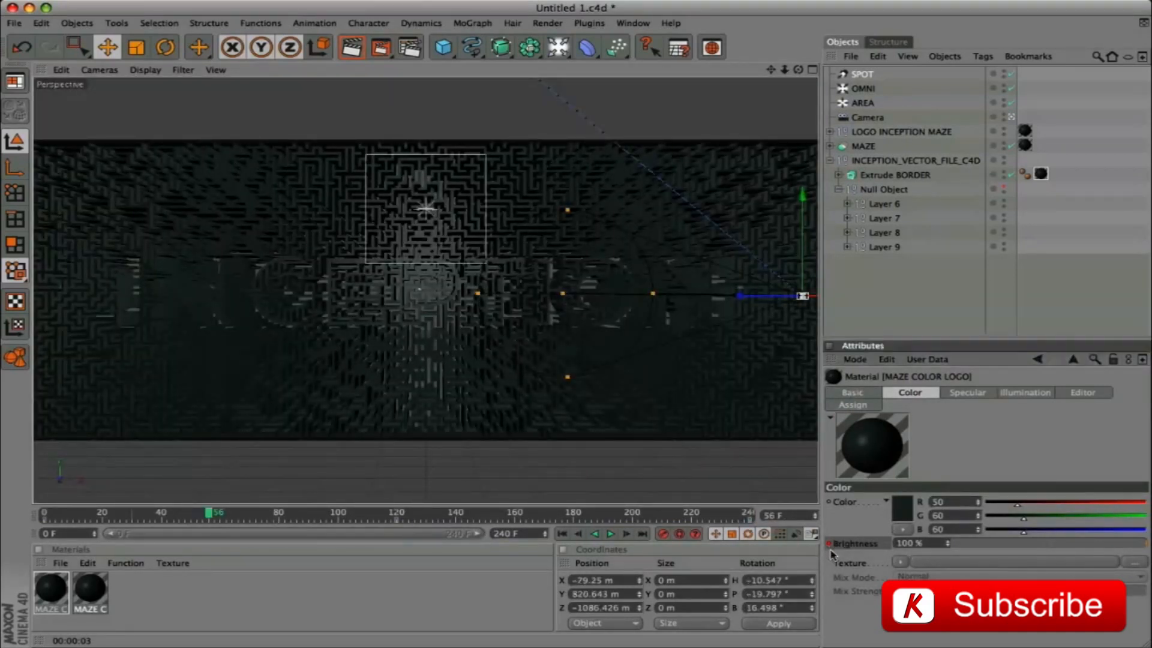
At frame 240, set the MAZE COLOR LOGO material's color brightness to 0%
click(444, 516)
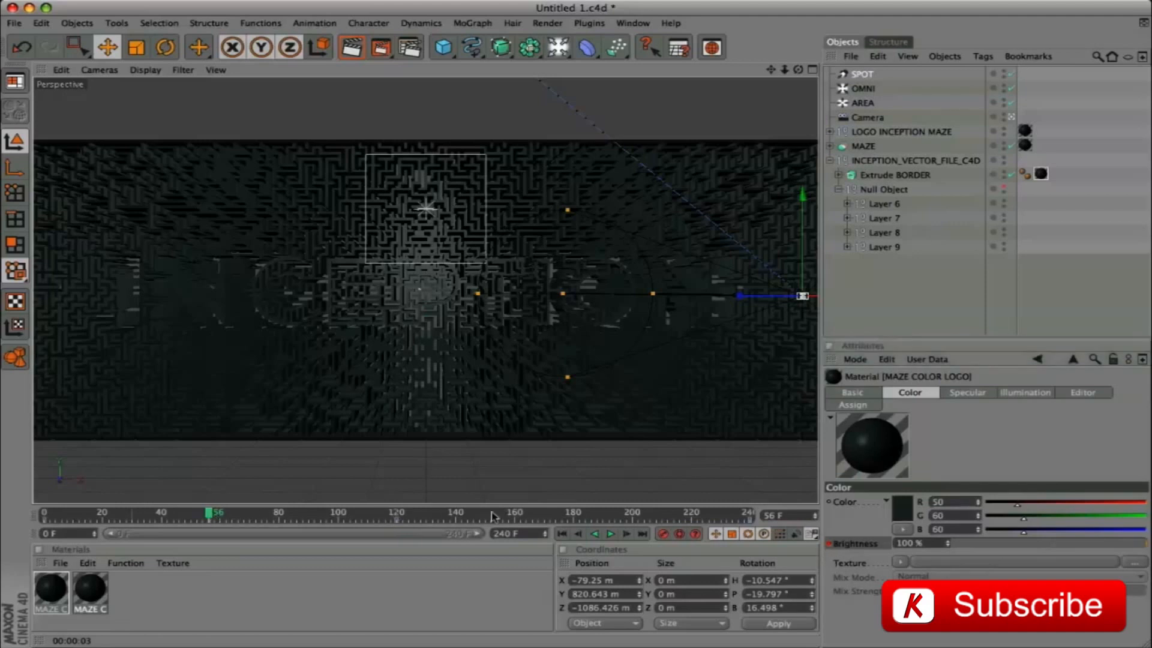
click(750, 517)
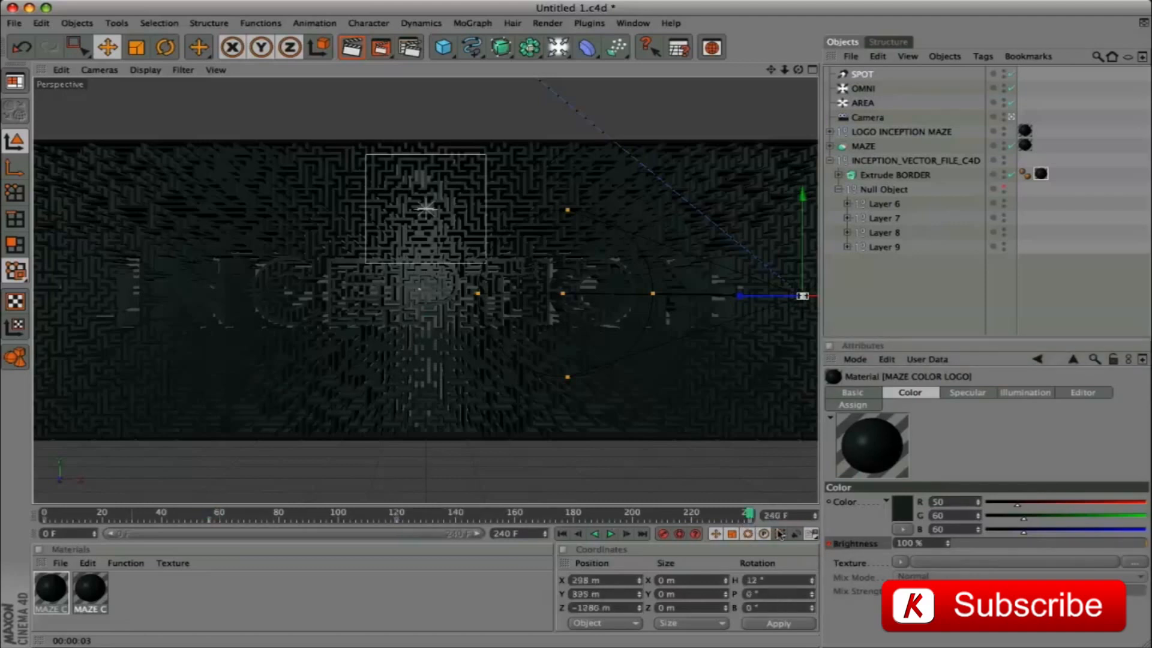
click(881, 544)
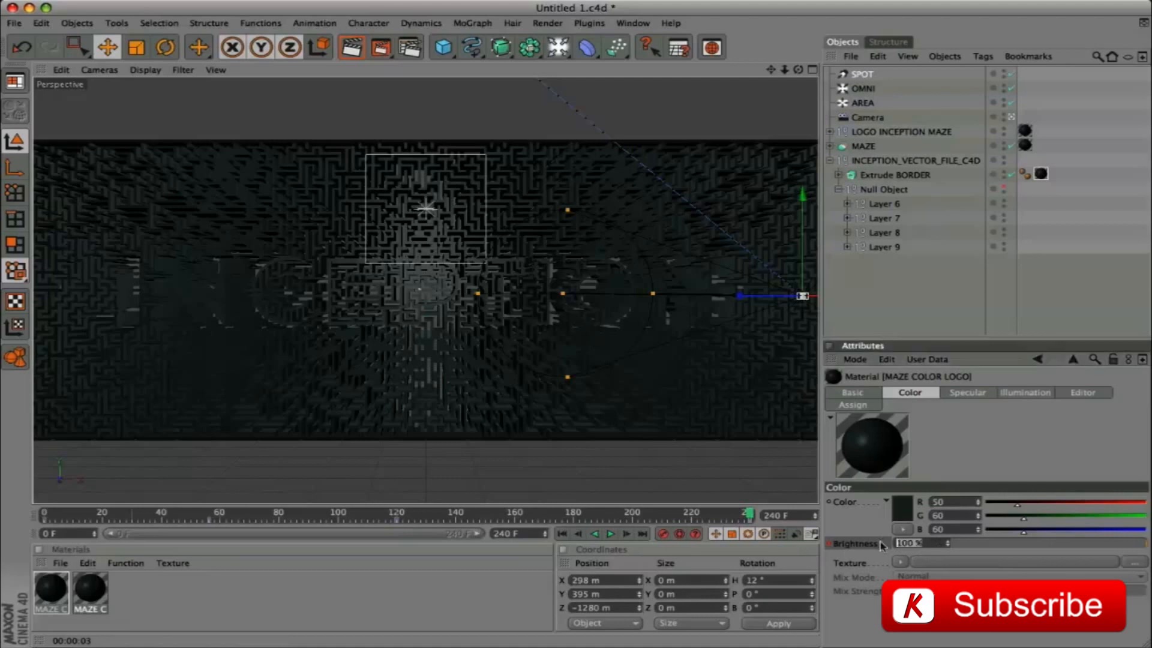
text(0)
key(Return)
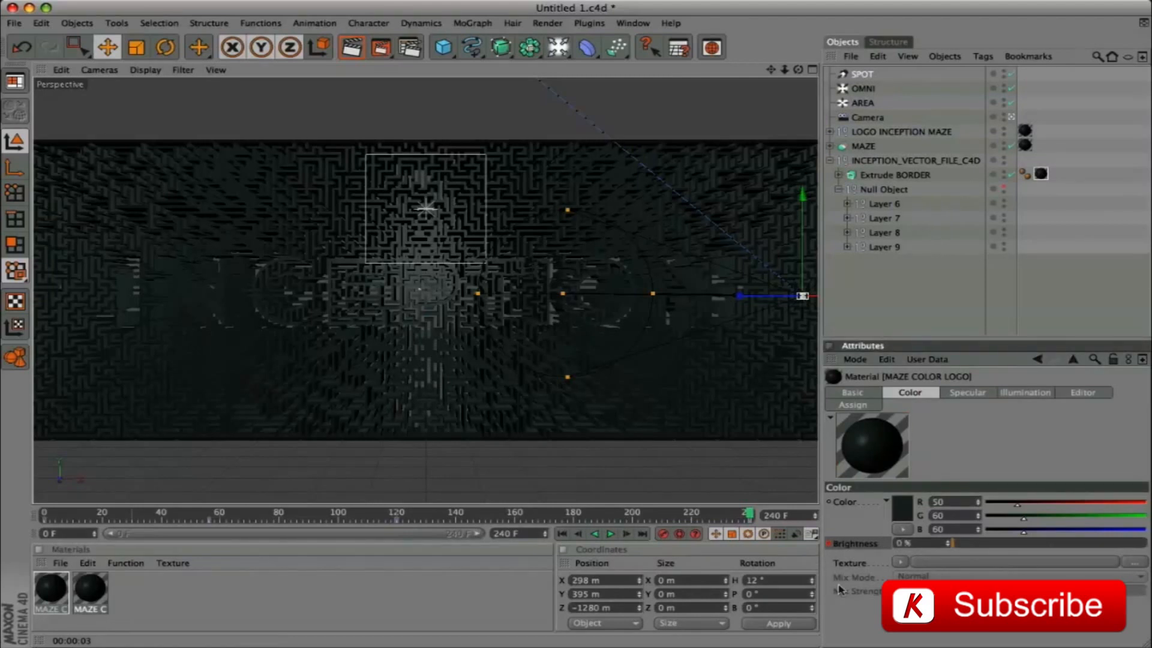
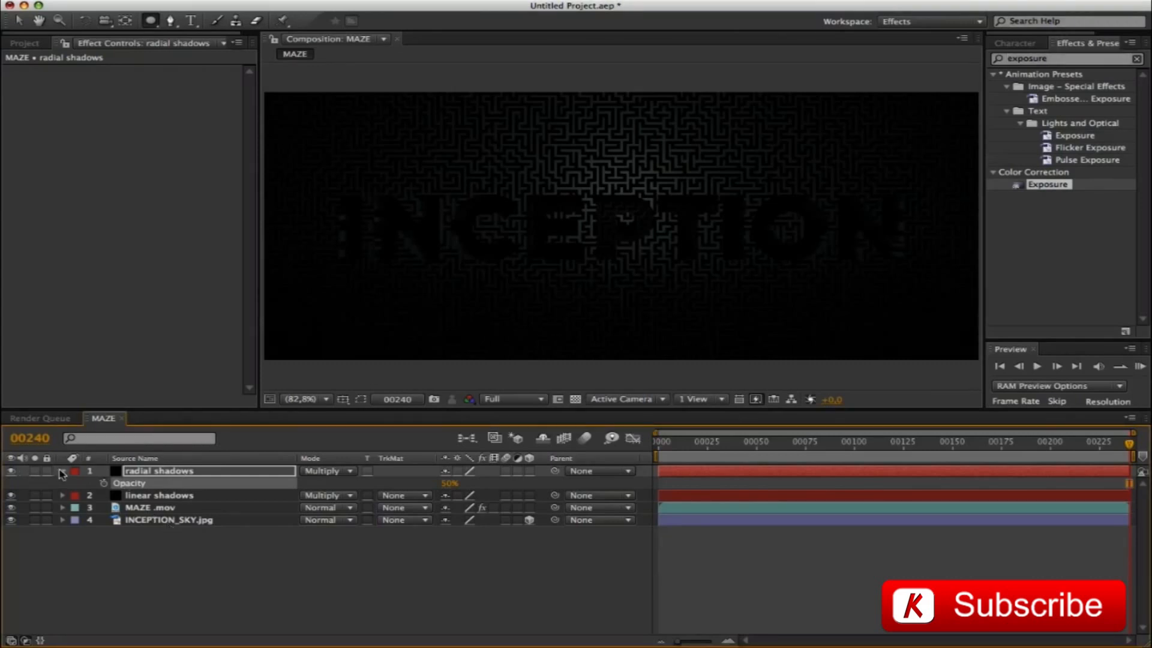
Create a white 1080 x 450 px solid layer named maze light above radial shadows
click(62, 471)
click(110, 558)
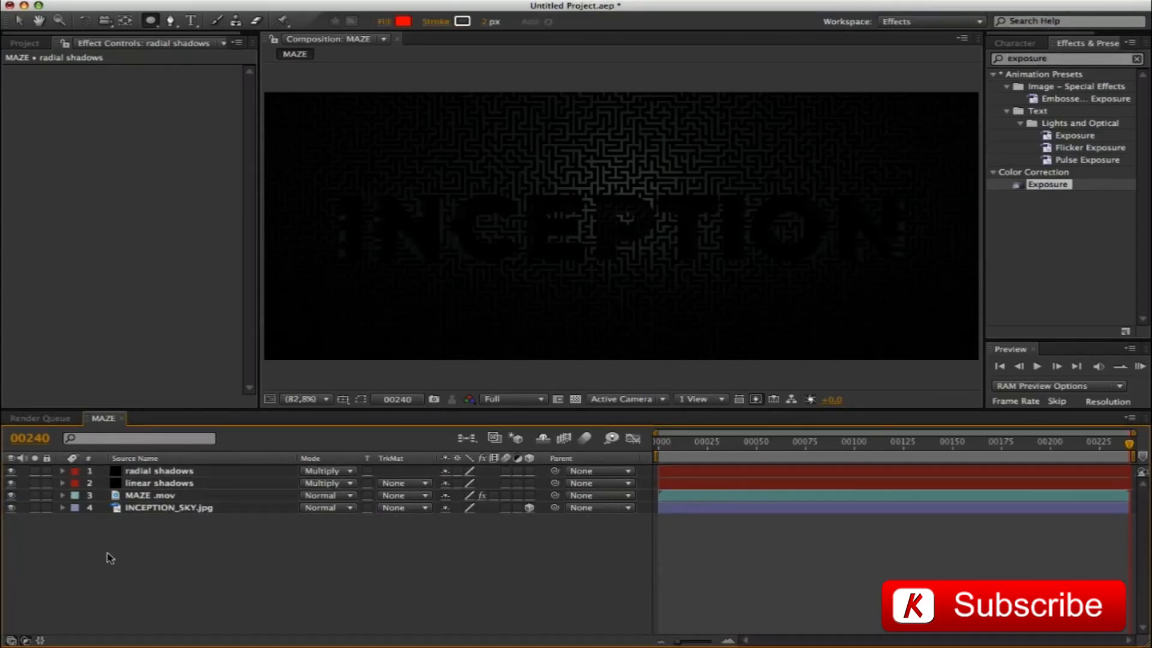
key(super+y)
text(maze light)
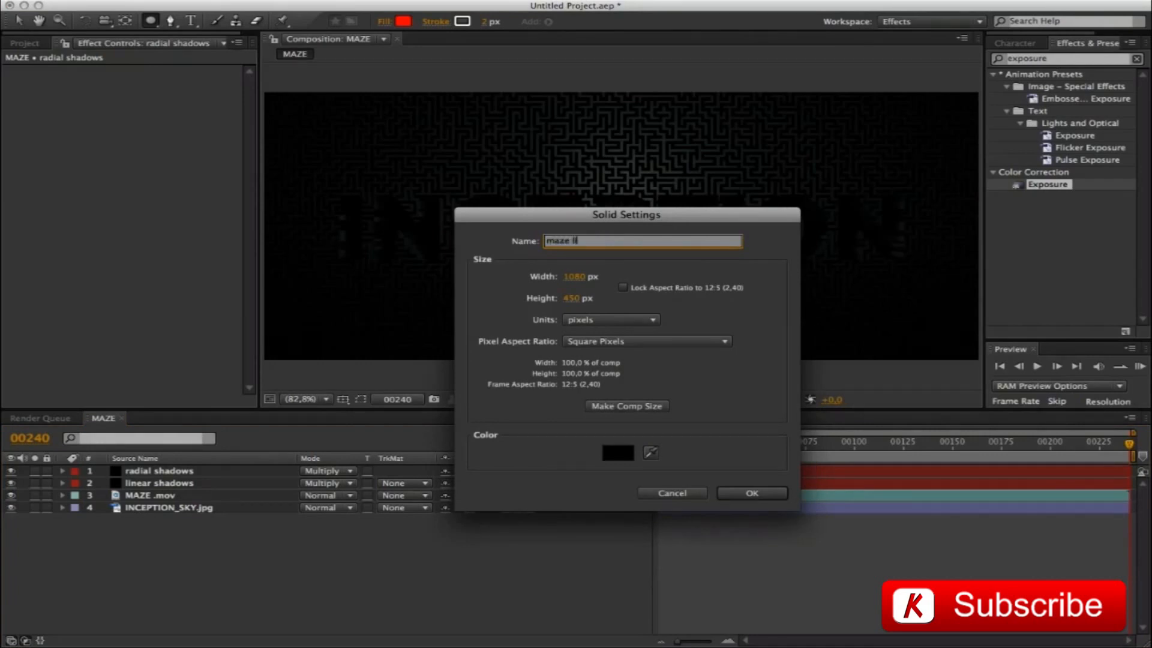
click(612, 451)
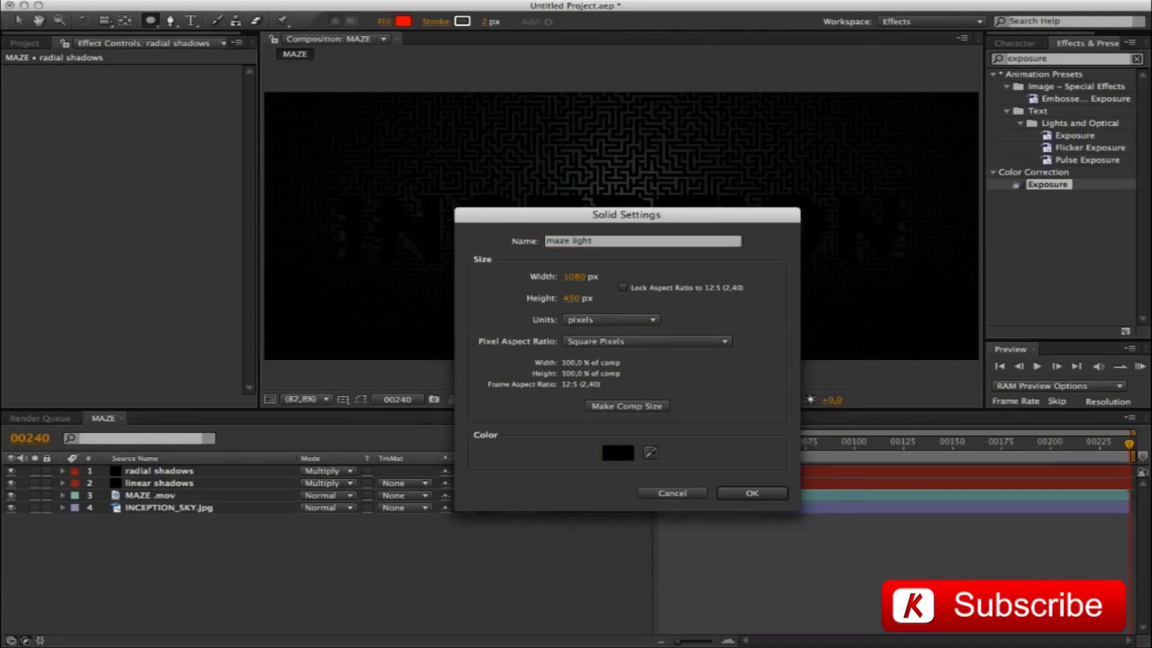
click(762, 493)
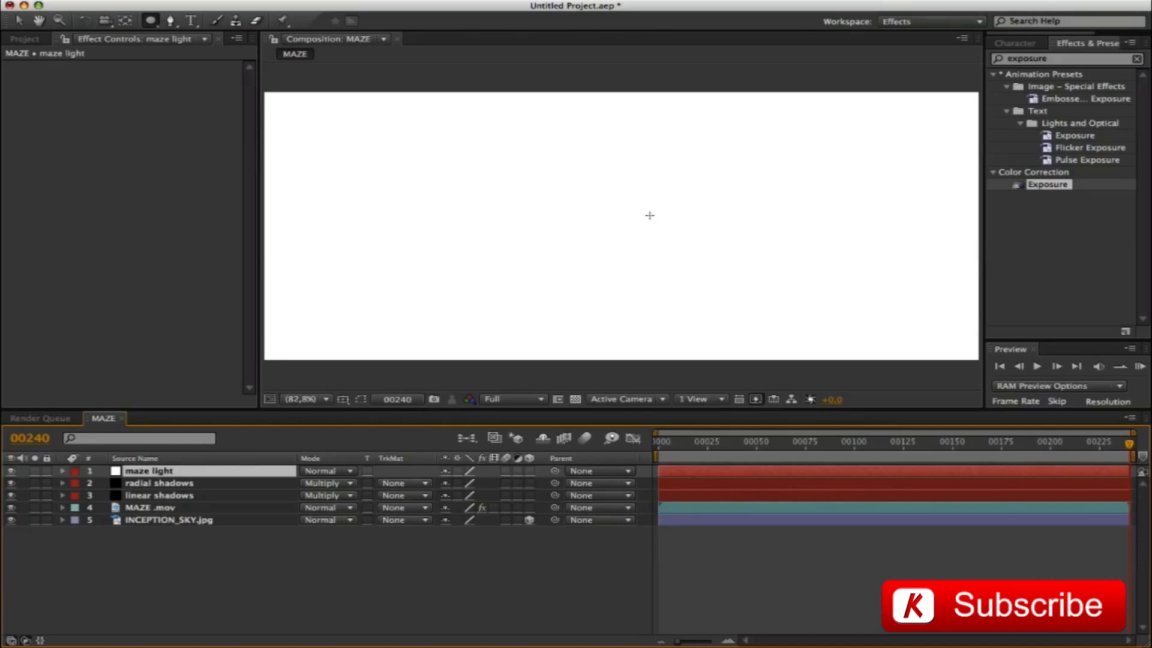
Draw a wide elliptical mask around the INCEPTION lettering on maze light and set the layer's blending mode to Soft Light
drag(378, 162, 869, 289)
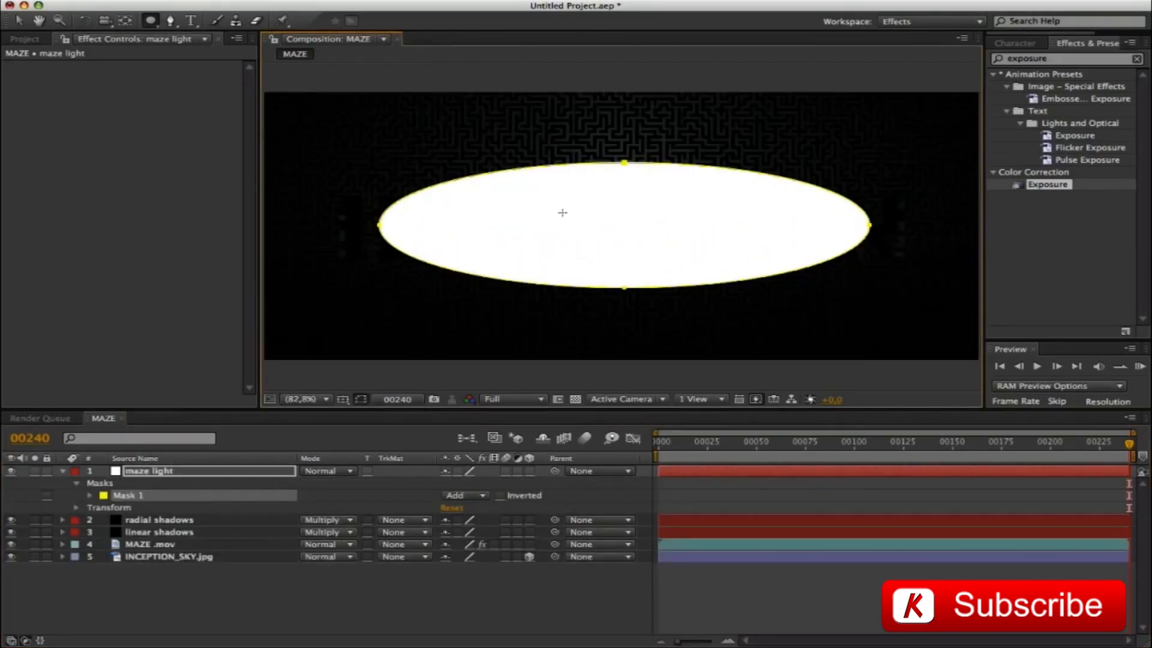
click(343, 472)
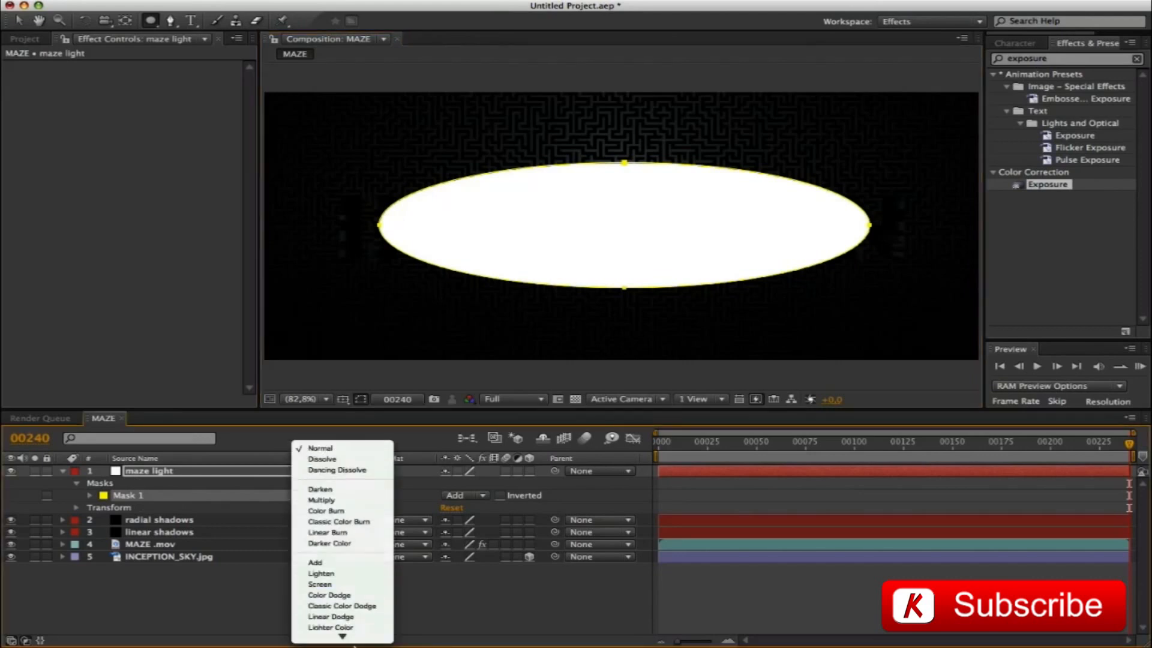
mouse_move(354, 646)
click(351, 508)
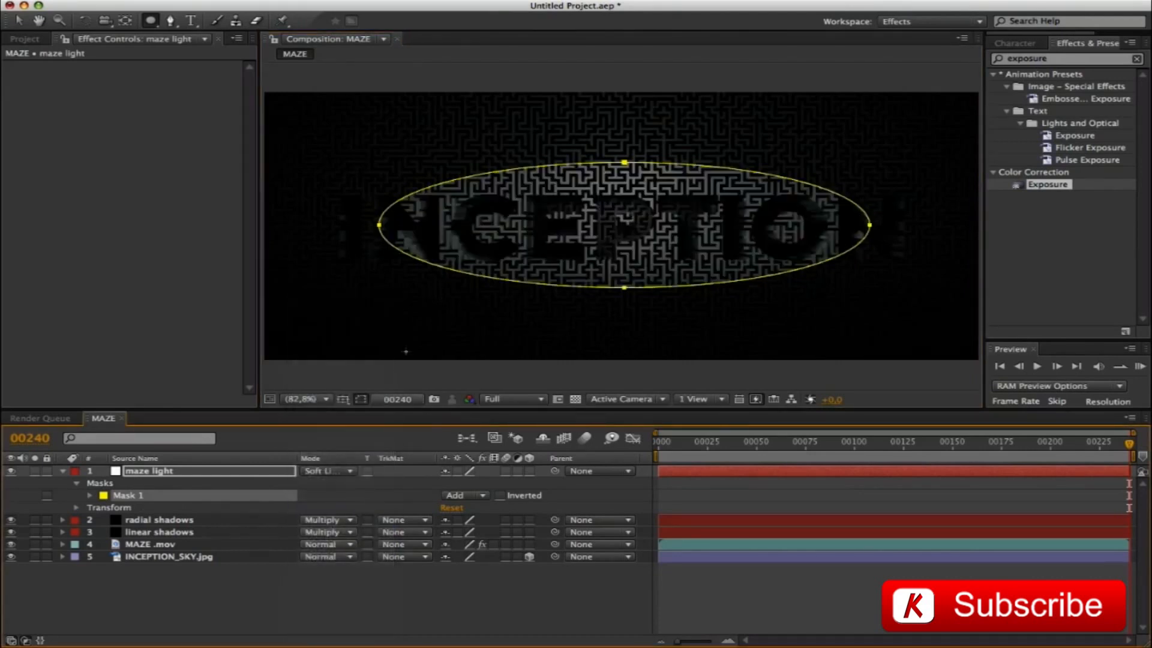
Show the proportional grid and nudge the elliptical mask slightly left and down to centre it on the grid
key(alt+apostrophe)
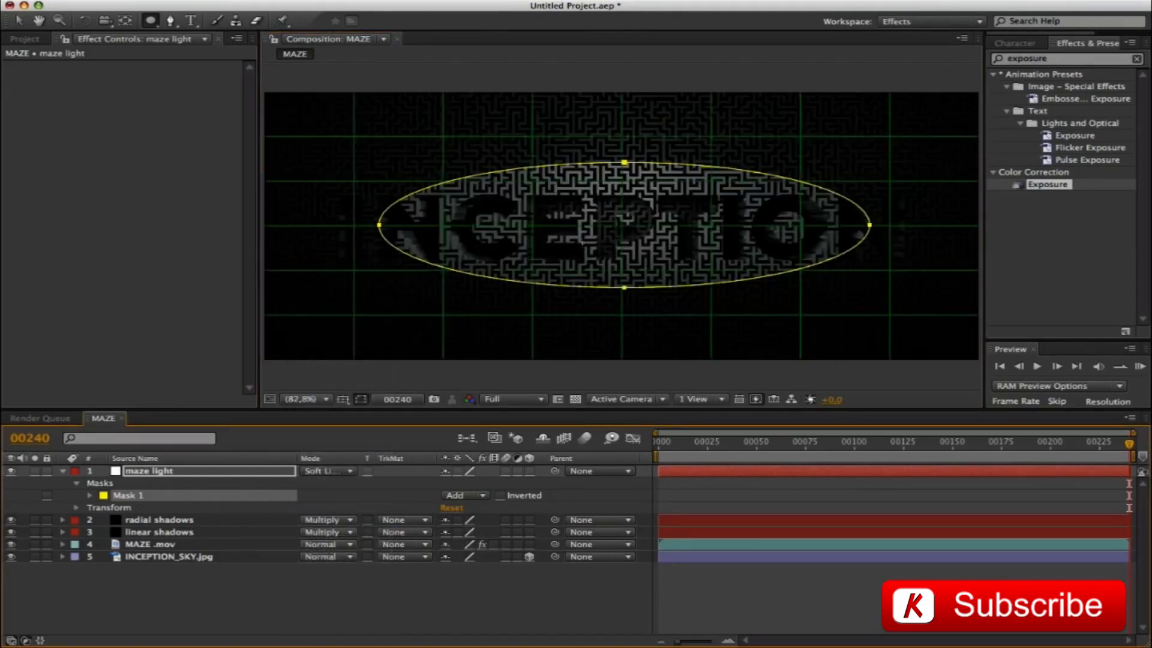
key(Left)
key(Left)
key(Left)
key(Down)
key(Down)
key(Down)
key(Down)
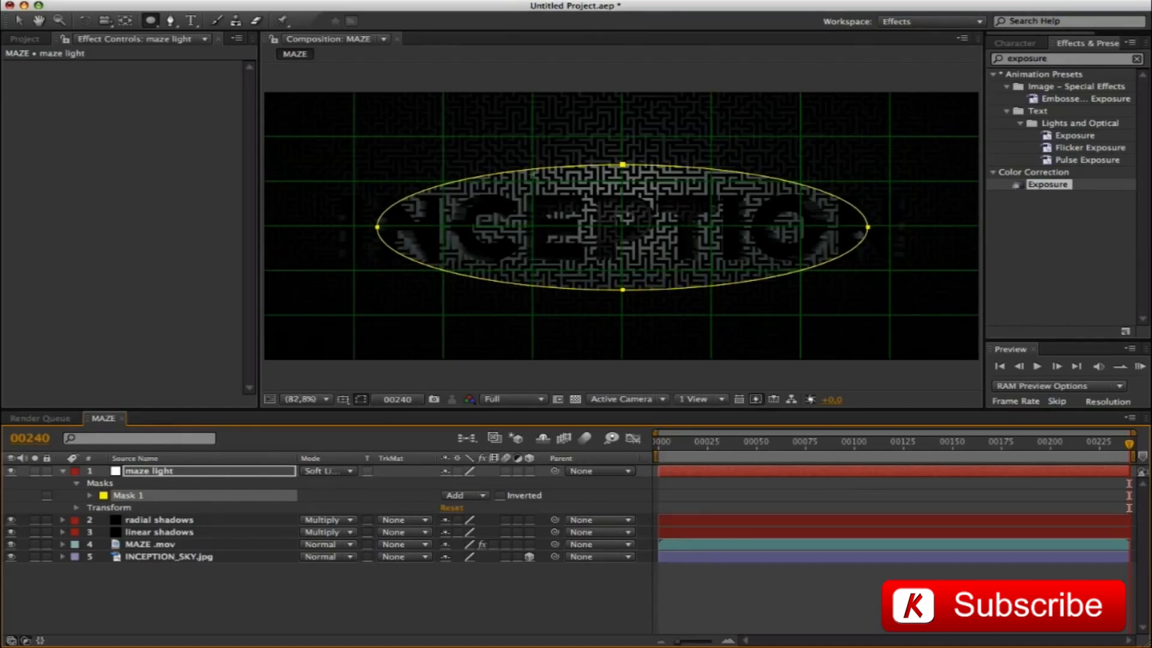
Widen the elliptical mask symmetrically to nearly the full lettering width, and flatten it by raising its lower edge
double_click(532, 171)
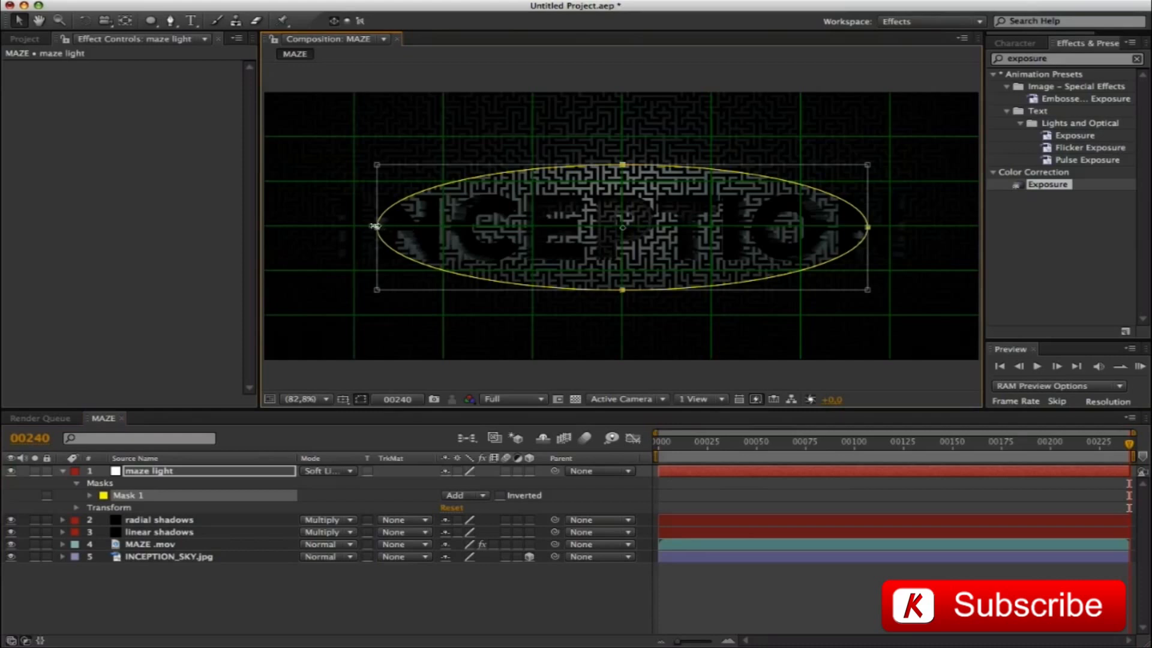
super+drag(372, 226, 333, 226)
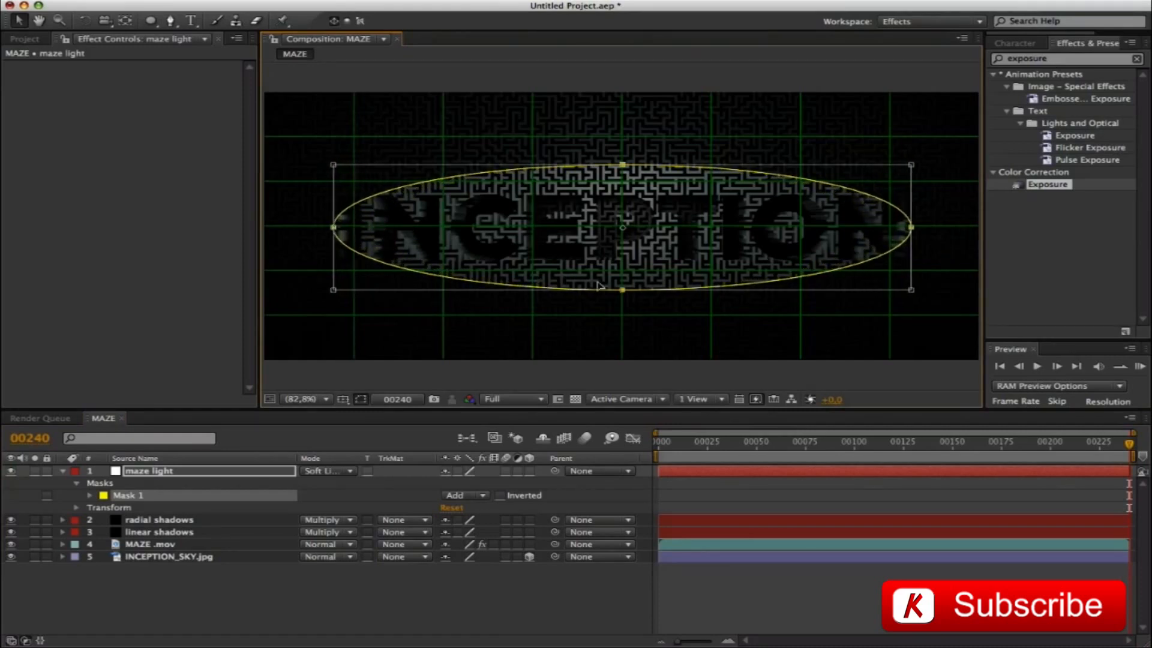
super+drag(622, 288, 626, 275)
key(shift+Up)
key(shift+Up)
key(shift+Up)
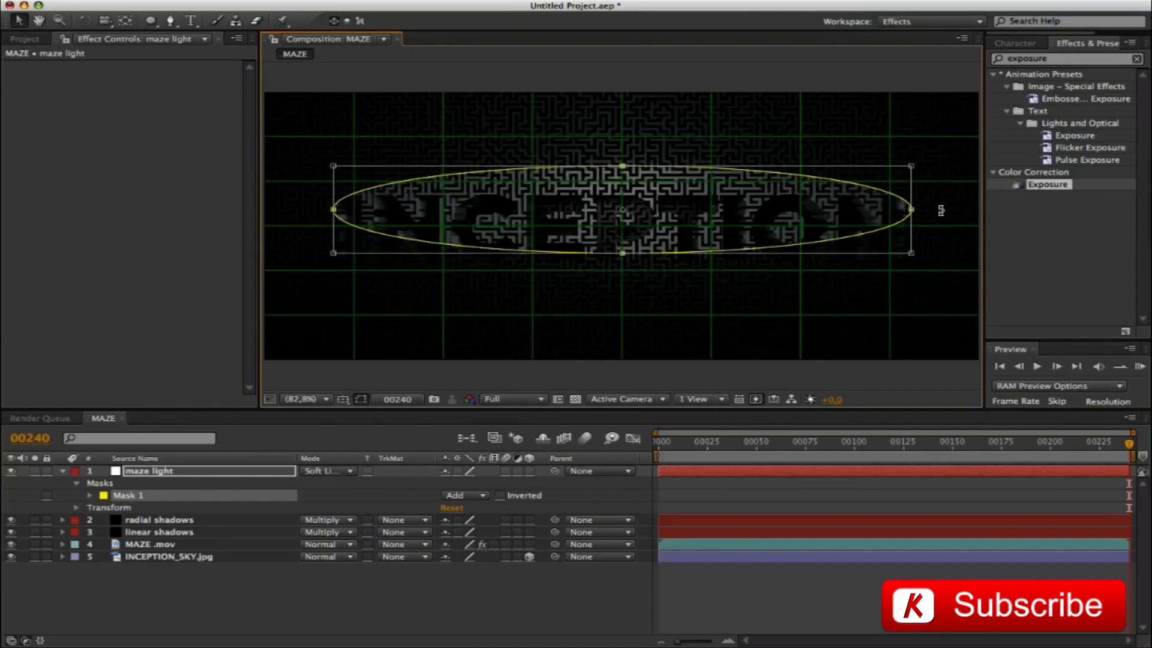
key(Return)
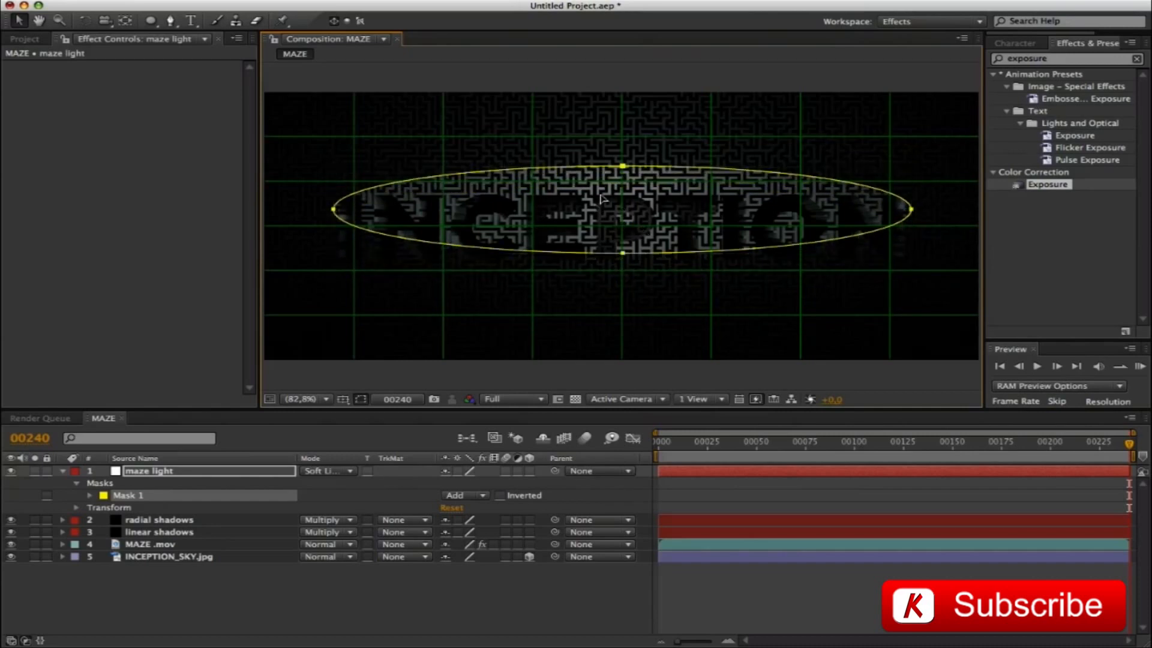
Draw a second, roughly circular mask over the middle of the logo on maze light and shift it left toward the centre
key(super+apostrophe)
click(150, 20)
drag(557, 135, 724, 276)
key(super+apostrophe)
double_click(589, 151)
key(shift+Left)
key(shift+Left)
key(shift+Left)
key(shift+Left)
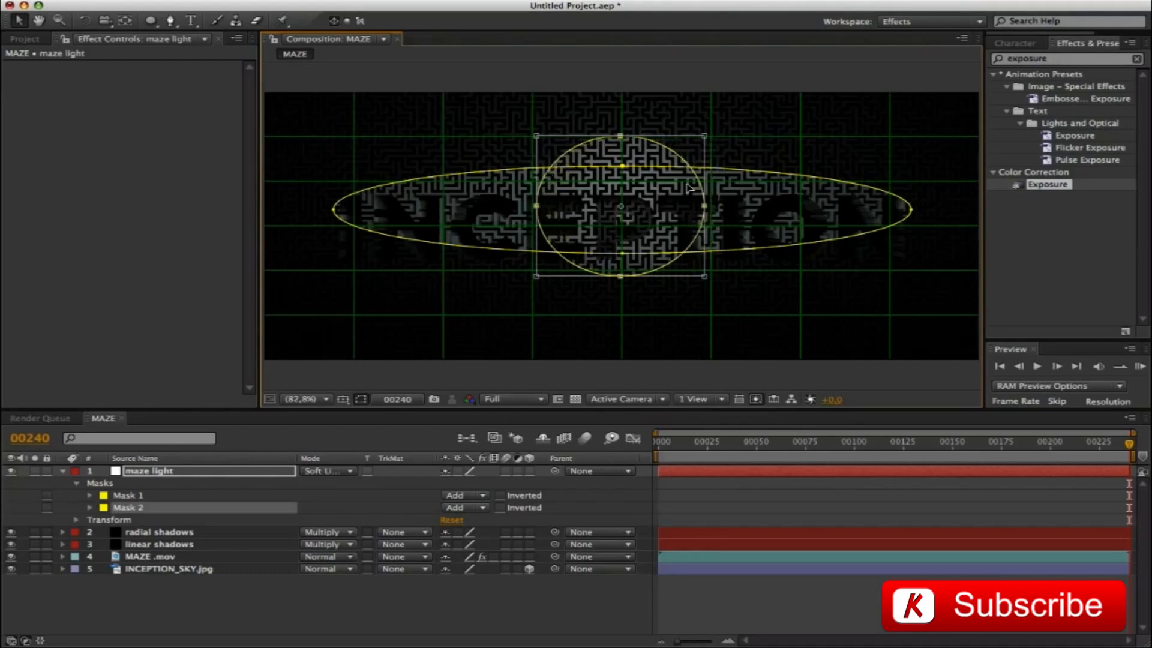
Nudge the circular mask onto the grid's vertical centre line and slightly upward
key(Up)
key(Right)
key(Right)
key(Up)
key(Up)
key(Up)
key(Up)
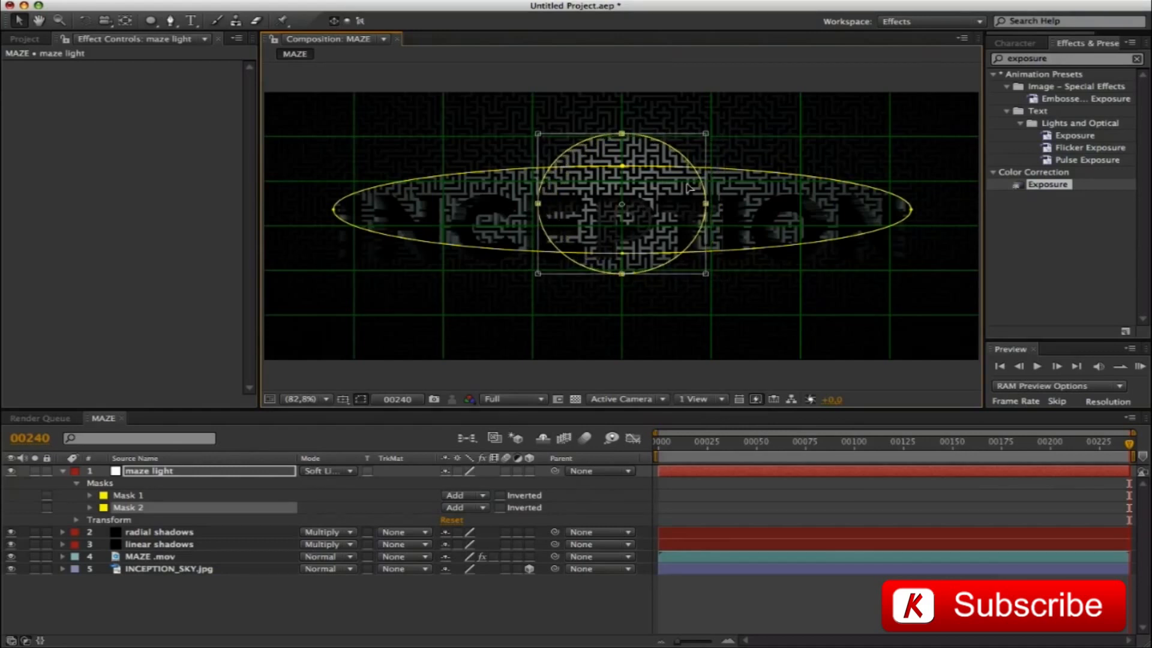
key(Up)
key(Up)
key(Up)
key(Up)
key(Up)
key(Up)
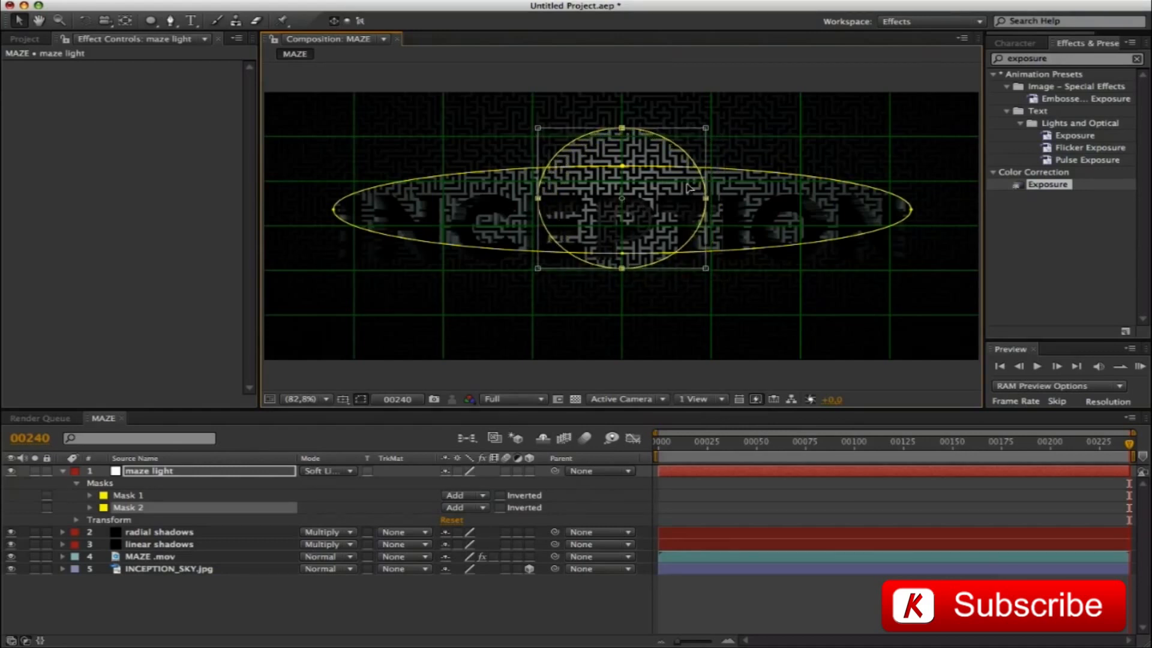
Shrink the circular mask slightly in width and height, and hide the grid and the mask outlines
super+drag(705, 199, 699, 197)
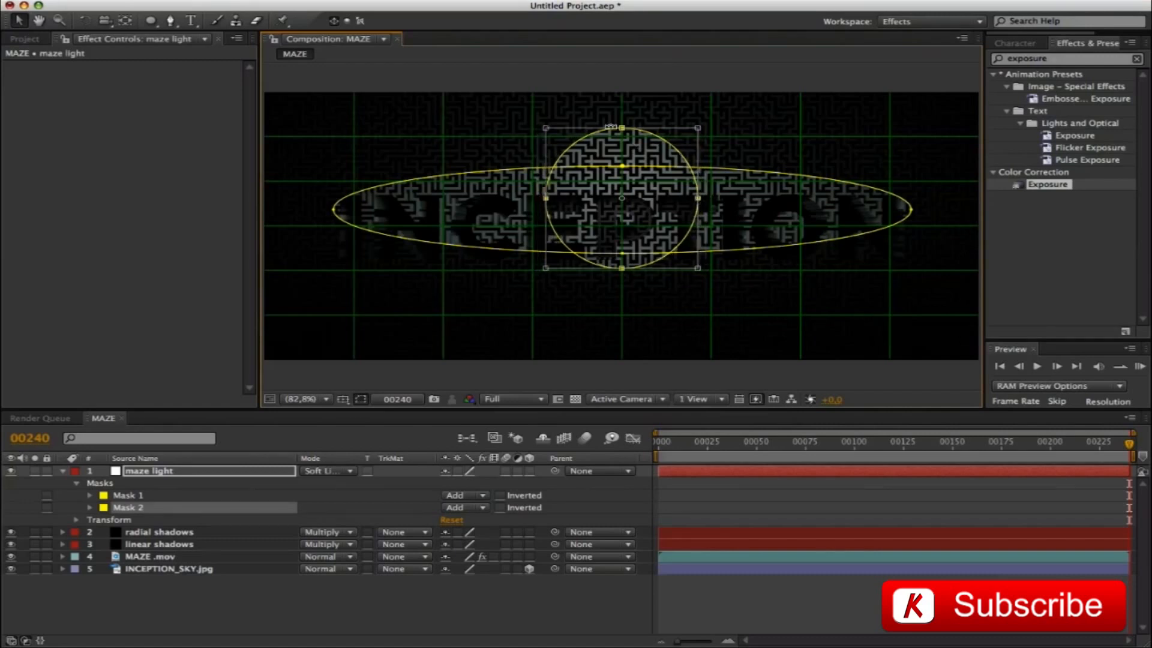
drag(622, 128, 623, 131)
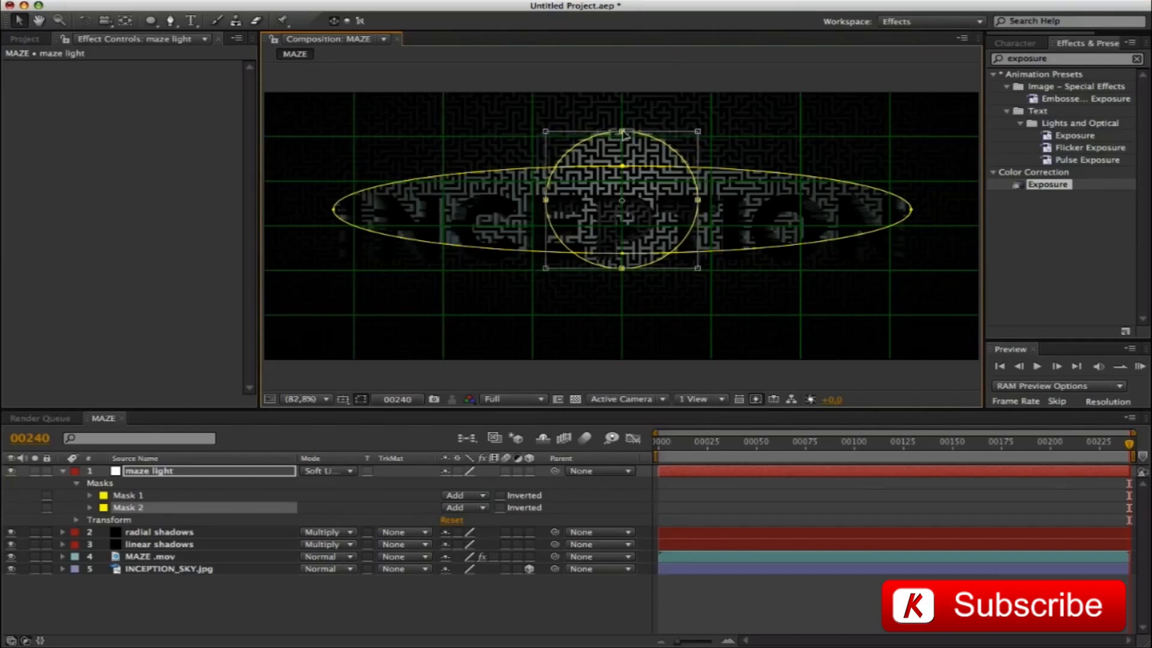
drag(620, 268, 622, 264)
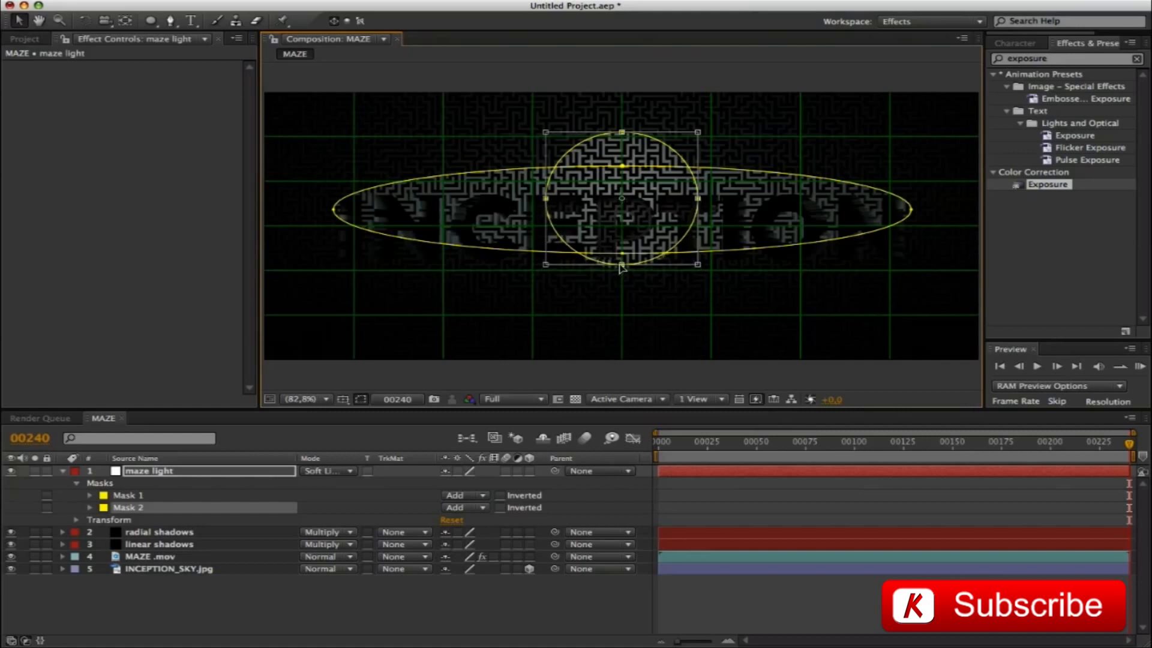
key(Return)
key(alt+apostrophe)
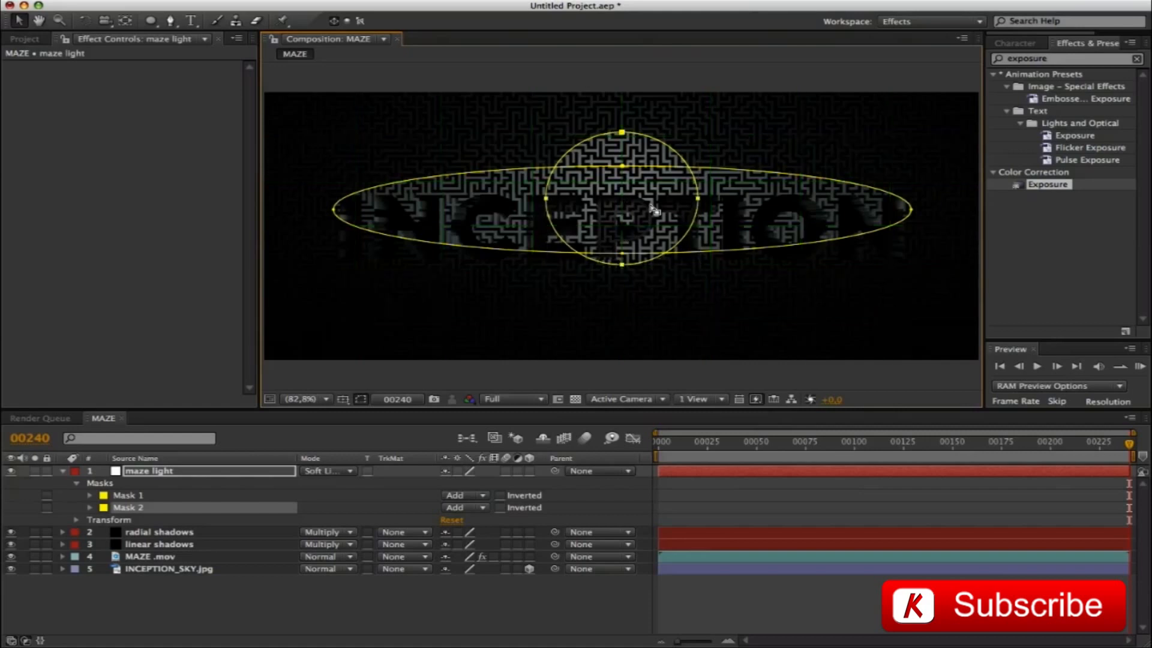
key(super+shift+h)
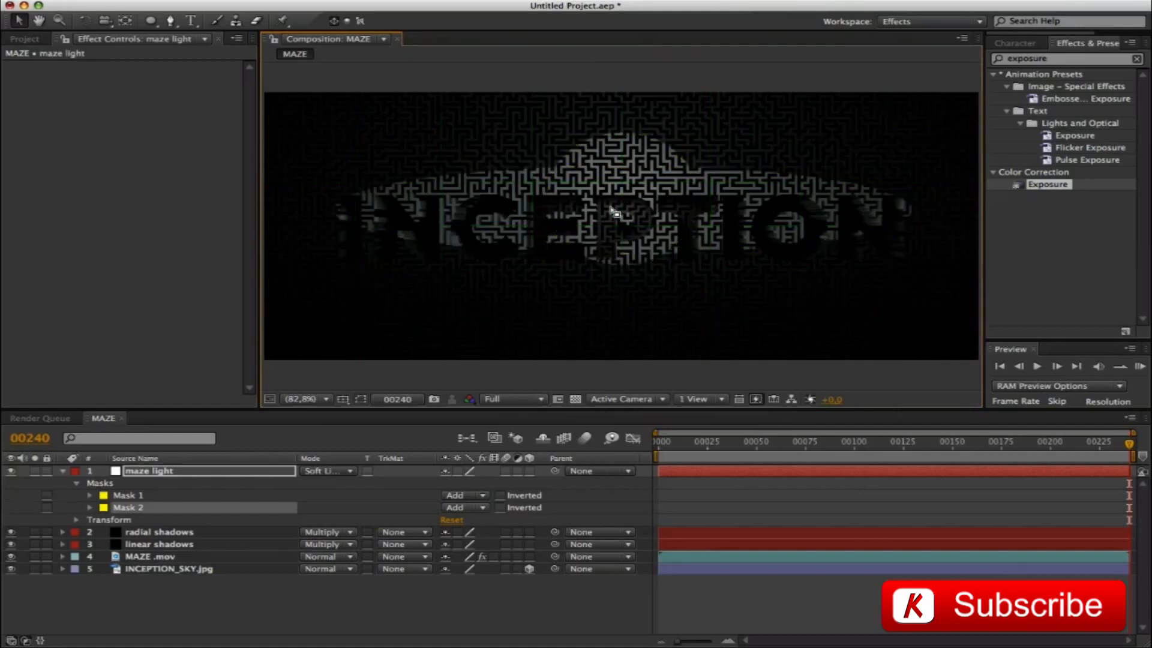
Apply Gaussian Blur to the maze light layer with a blurriness of 75
click(160, 472)
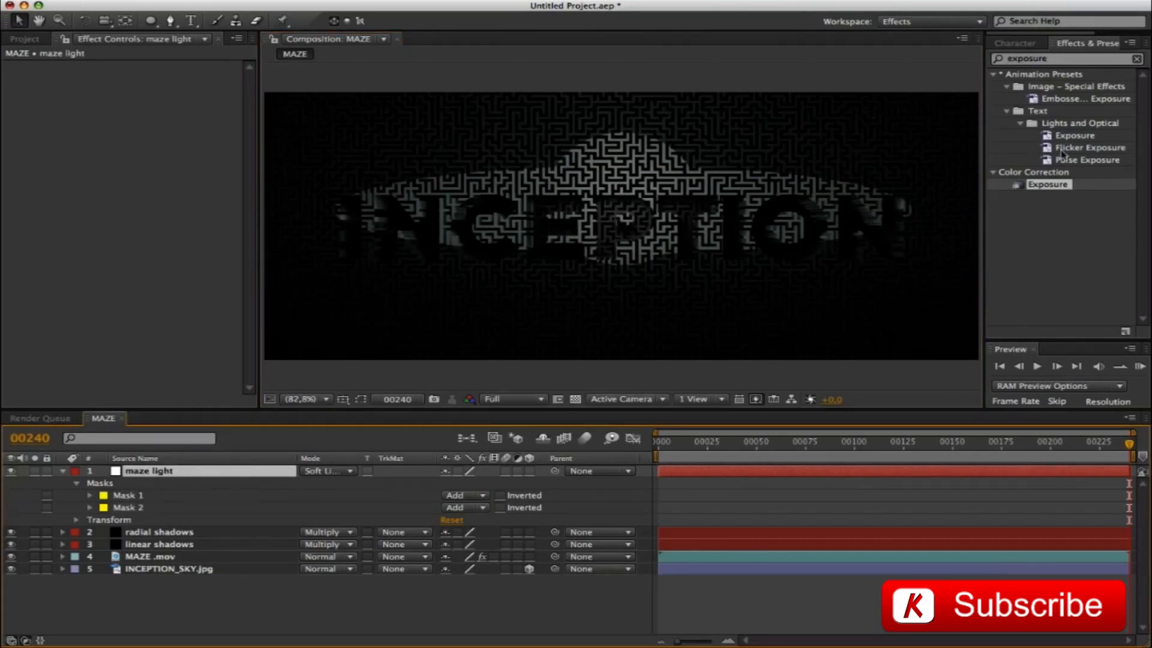
click(1064, 57)
text(blur)
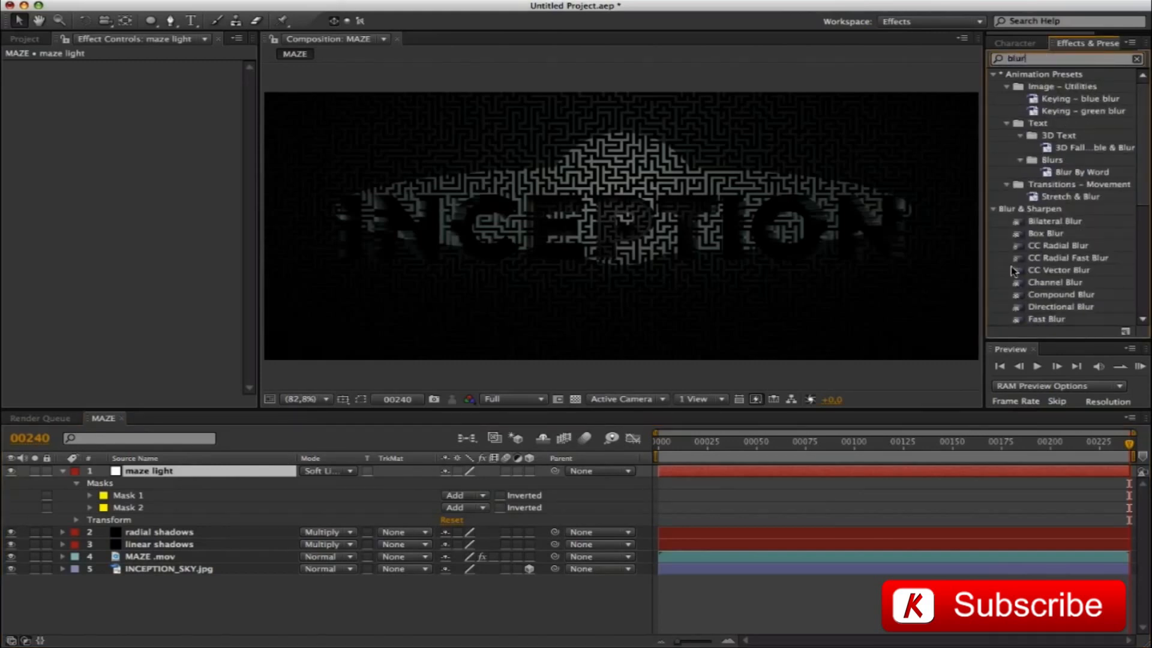
scroll(1142, 201, down, 4)
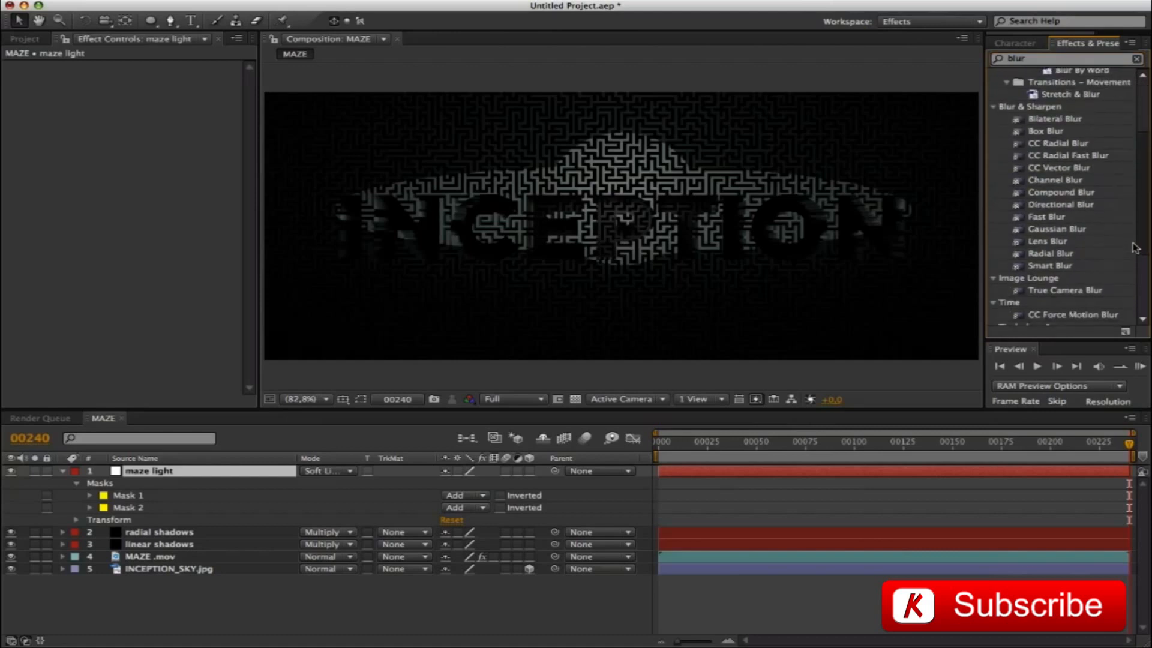
drag(1050, 229, 123, 474)
click(125, 92)
text(75)
key(Return)
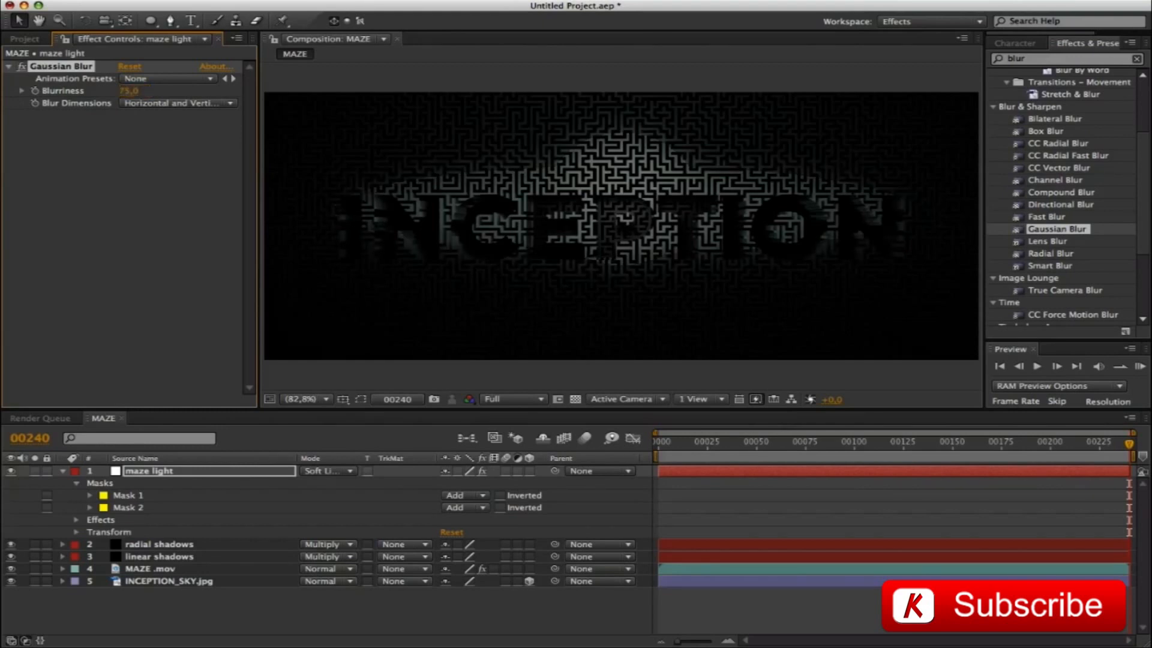
Set the maze light layer's opacity to 70%
click(62, 471)
click(144, 473)
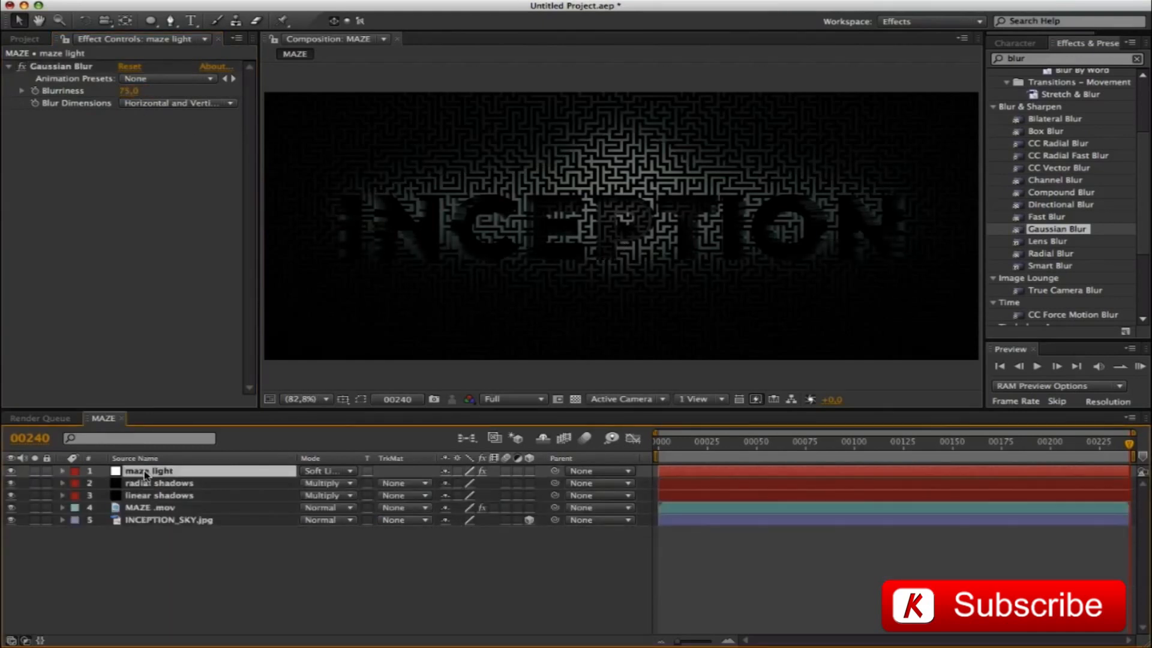
key(t)
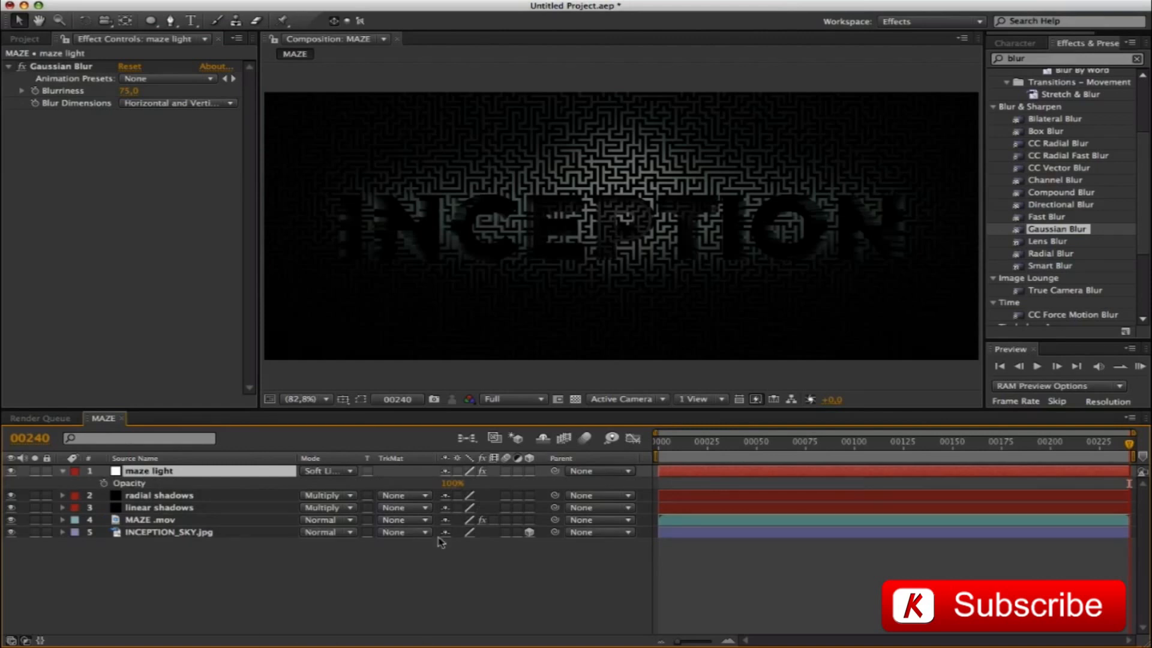
click(451, 484)
text(70)
key(Return)
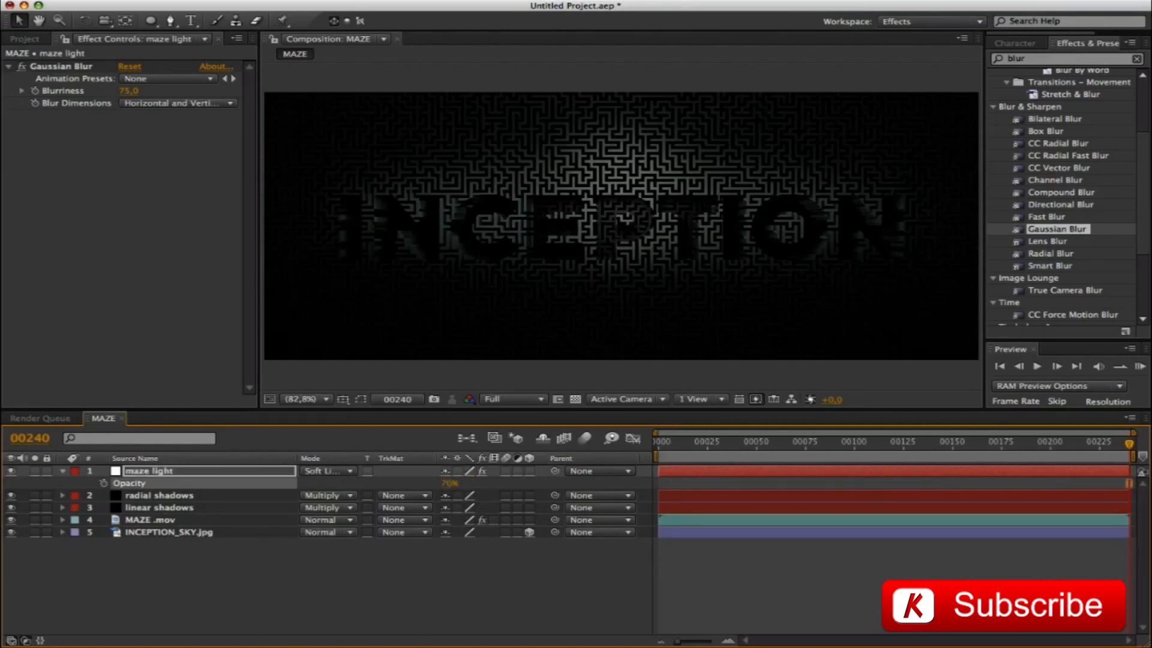
click(154, 472)
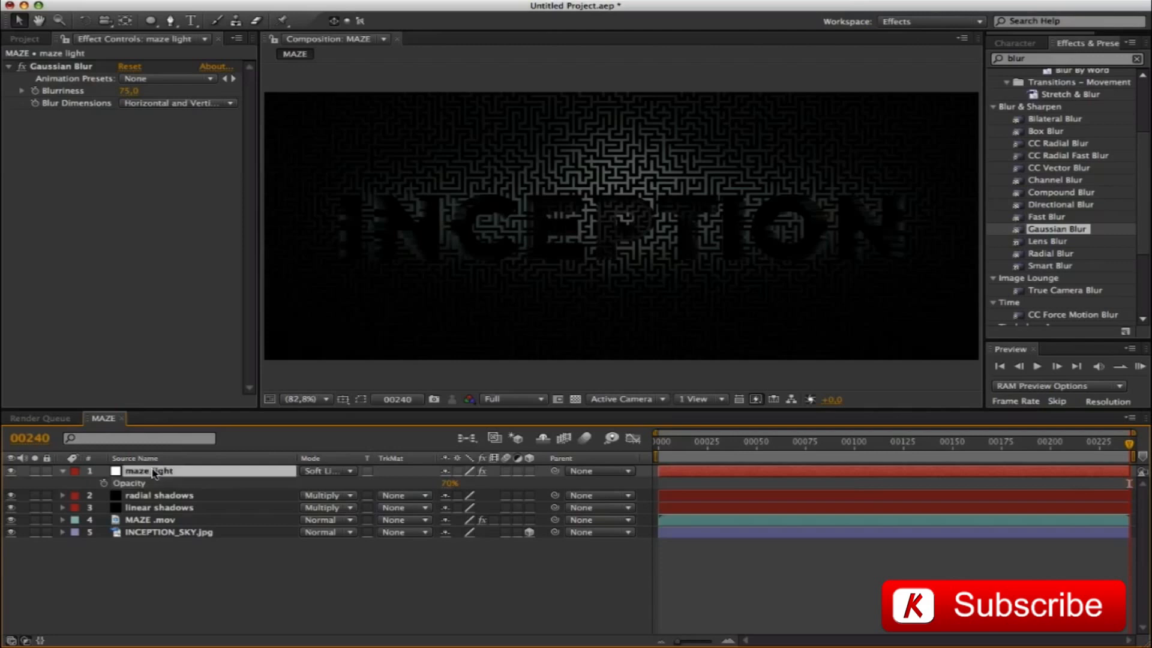
key(t)
mouse_move(1129, 446)
mouse_down()
mouse_move(756, 436)
mouse_move(1129, 444)
mouse_up()
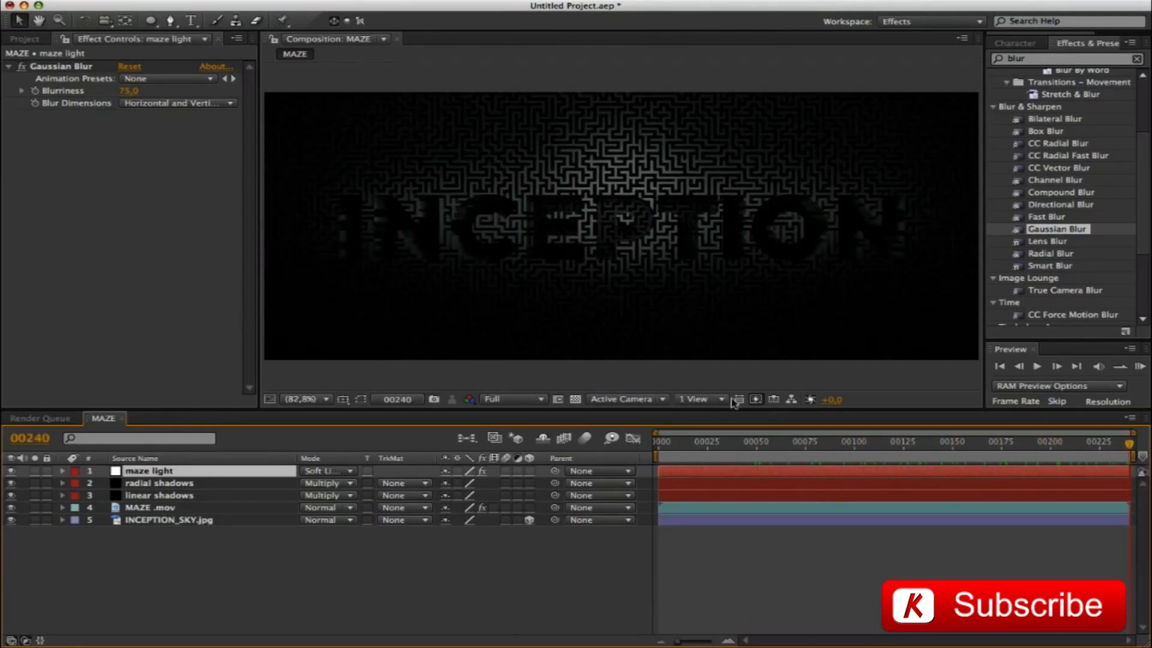
Lower the top edges of the maze light layer's circular and elliptical masks slightly, and hide the mask outlines
click(170, 470)
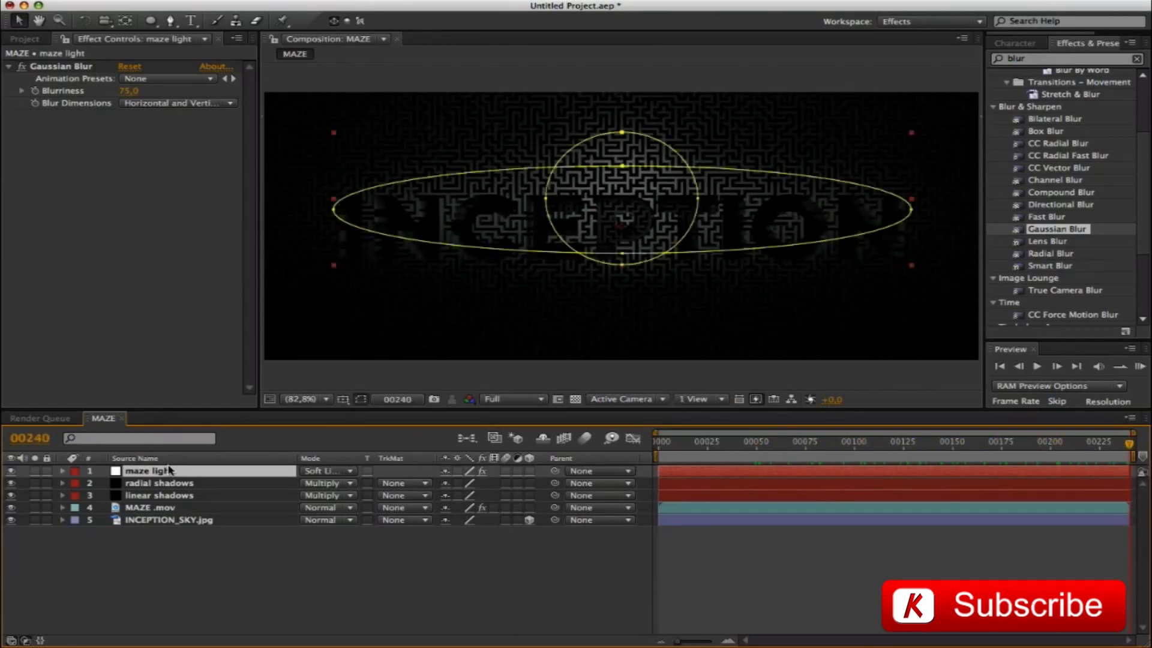
double_click(608, 134)
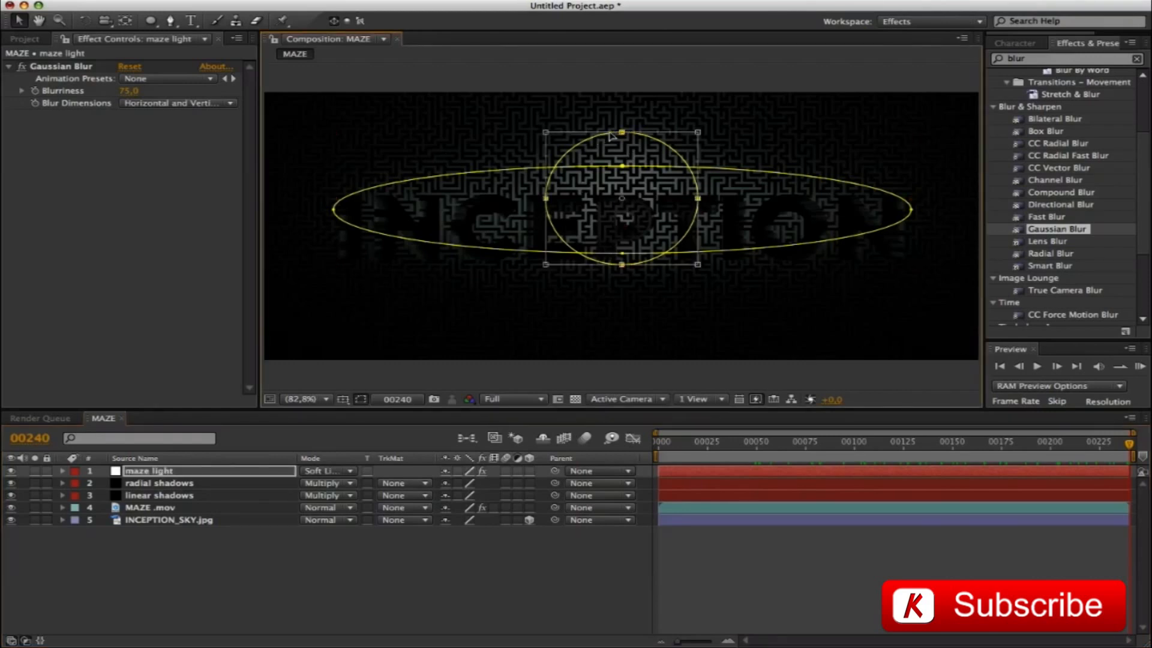
drag(621, 132, 622, 142)
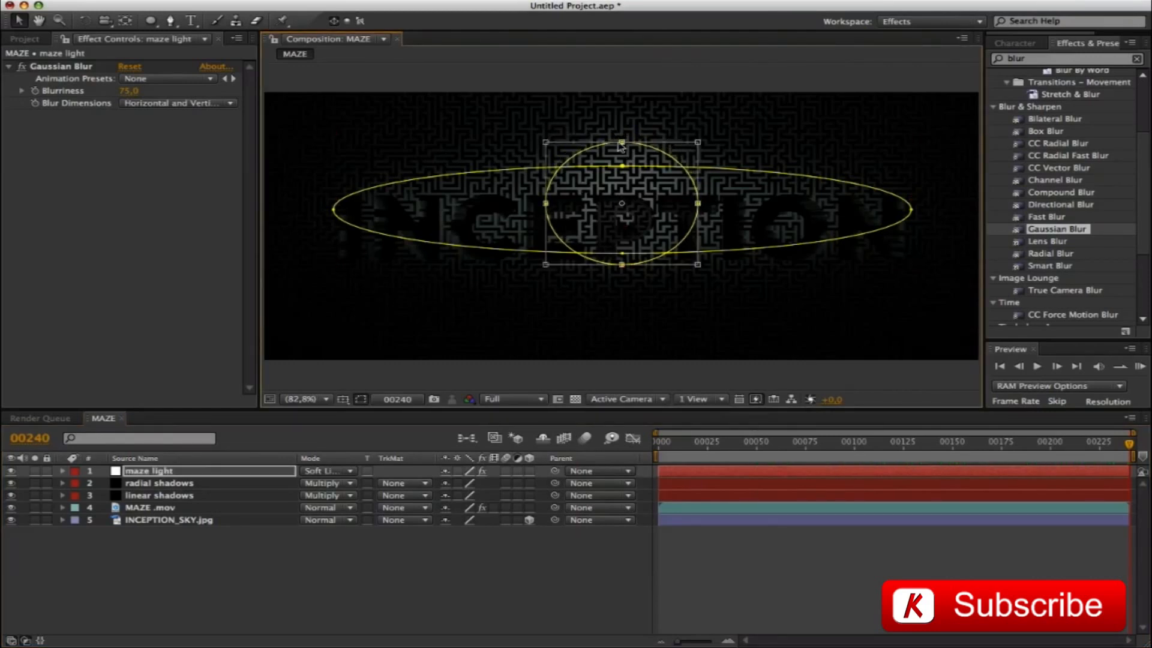
double_click(708, 172)
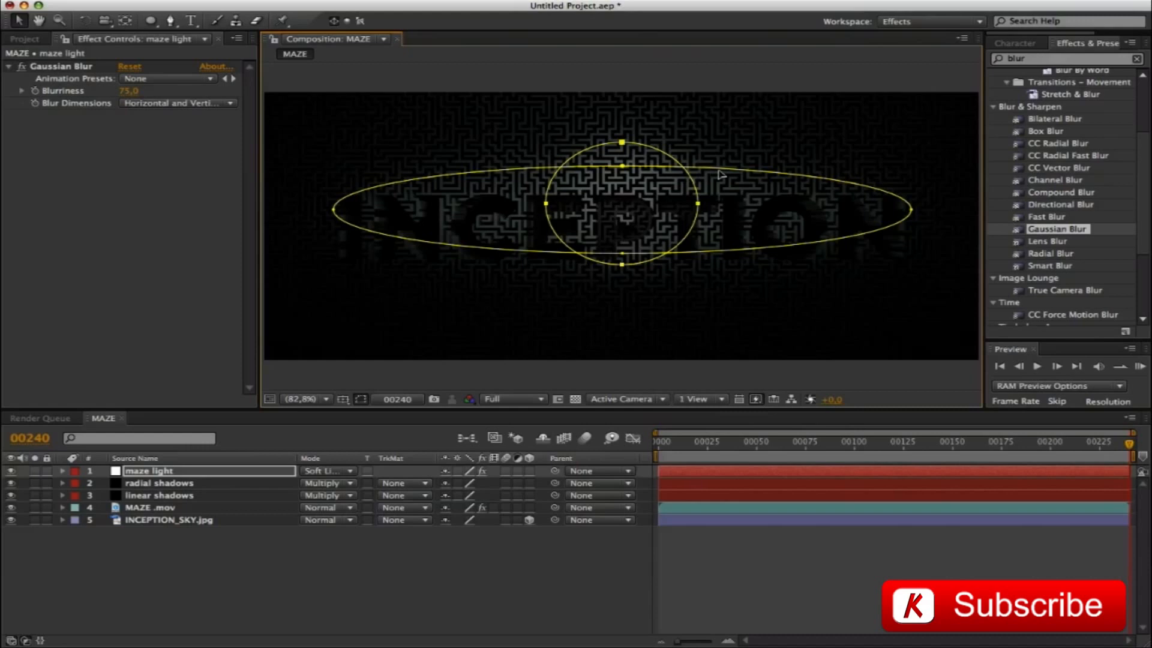
double_click(720, 172)
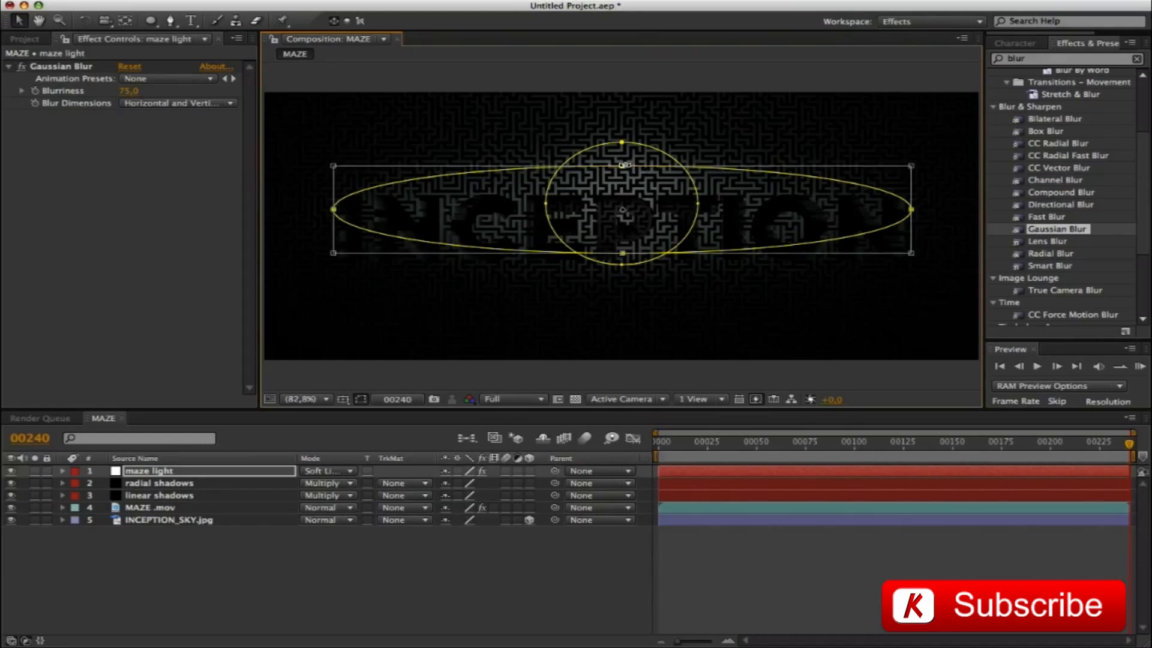
drag(624, 164, 622, 179)
double_click(699, 201)
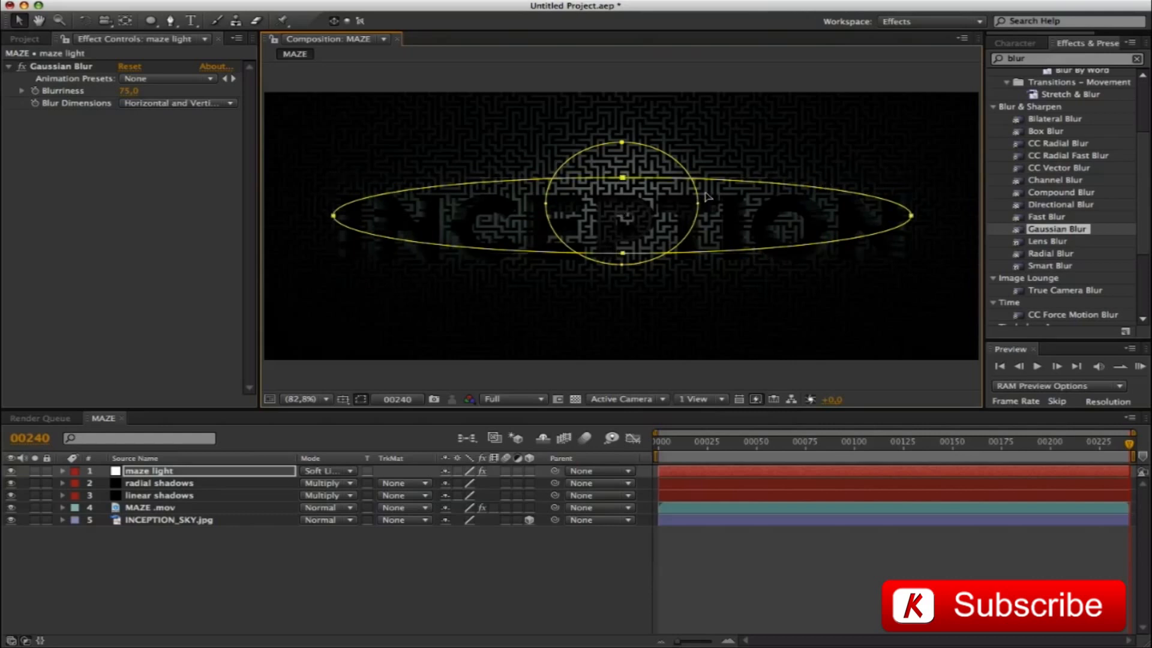
key(super+shift+h)
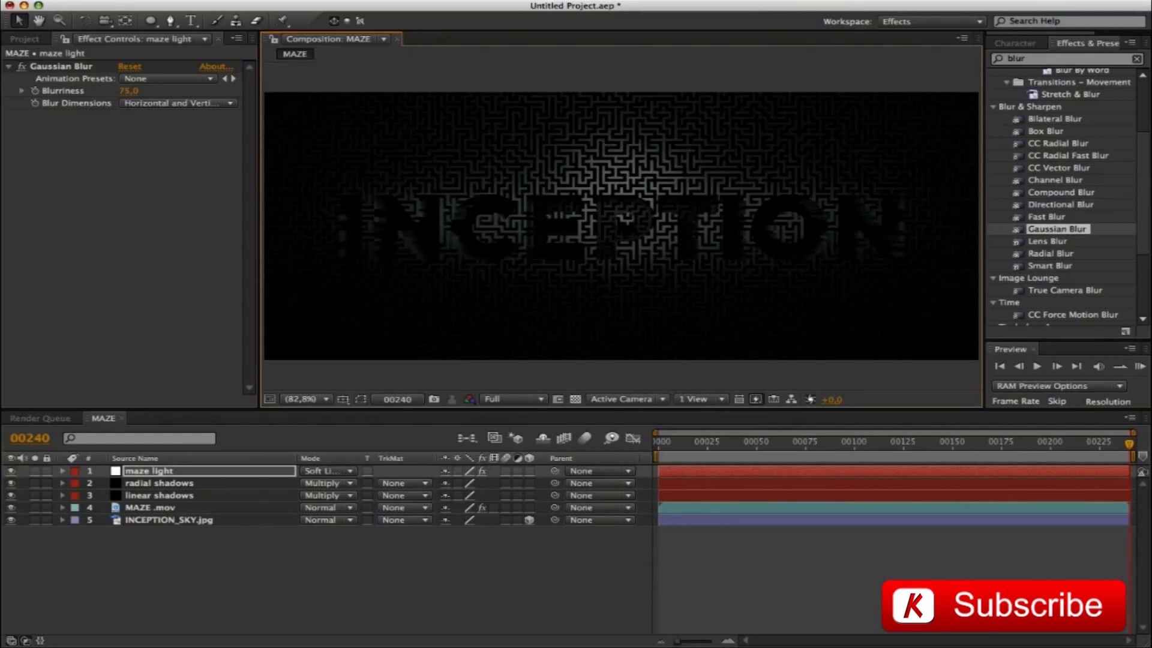
Create a white 1080 × 450 px solid named "point light" above the other layers
click(88, 429)
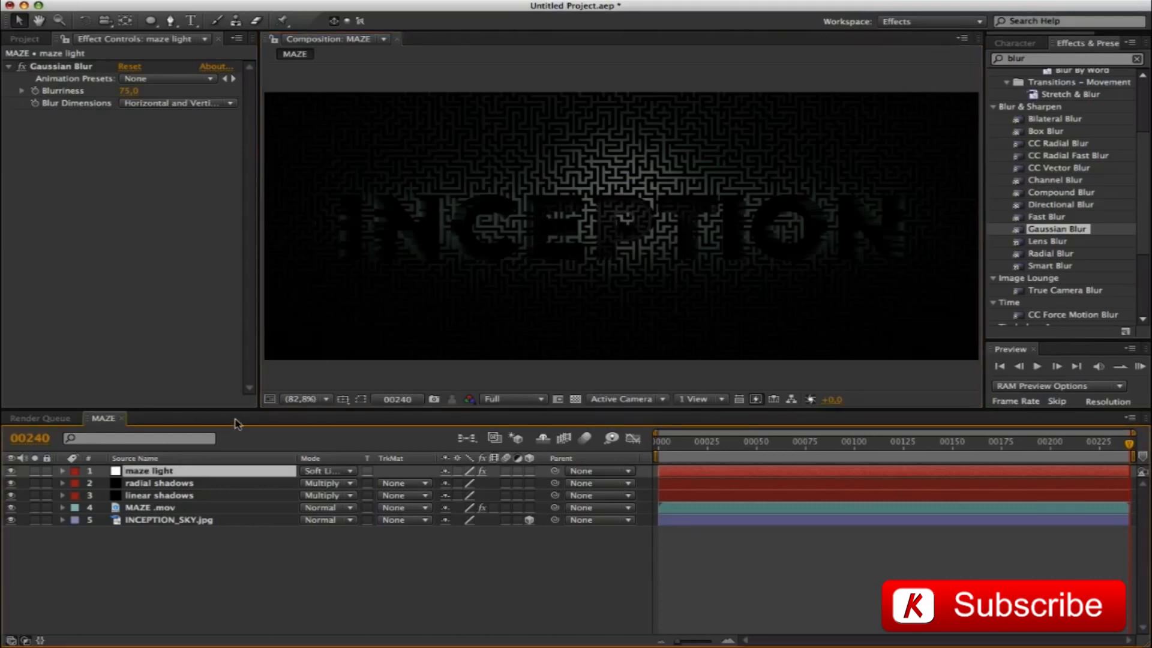
key(super+y)
text(p)
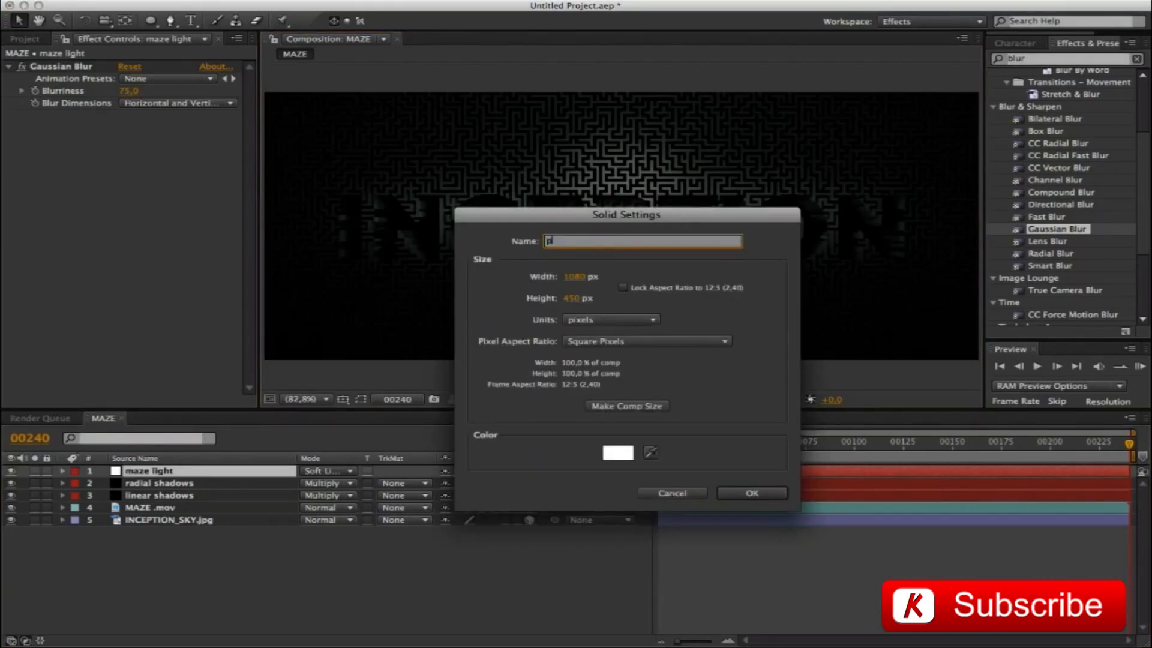
text(oint light)
key(Return)
Draw a small circular mask on the point light solid just above the lettering, and set its blending mode to Overlay
click(151, 20)
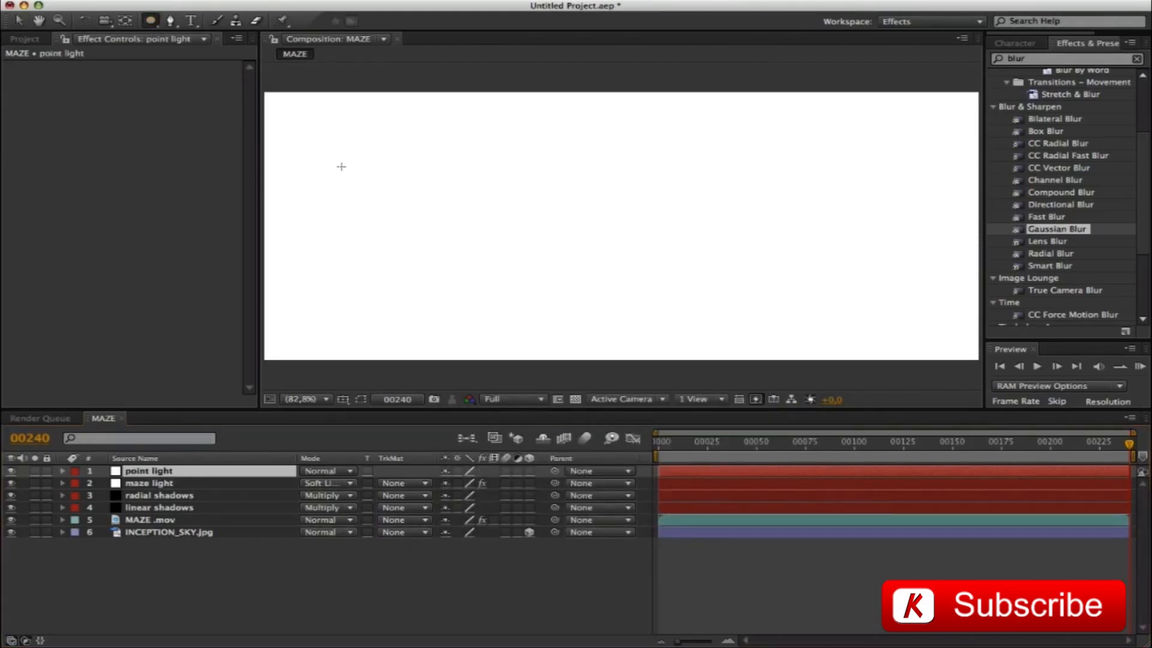
drag(587, 149, 642, 199)
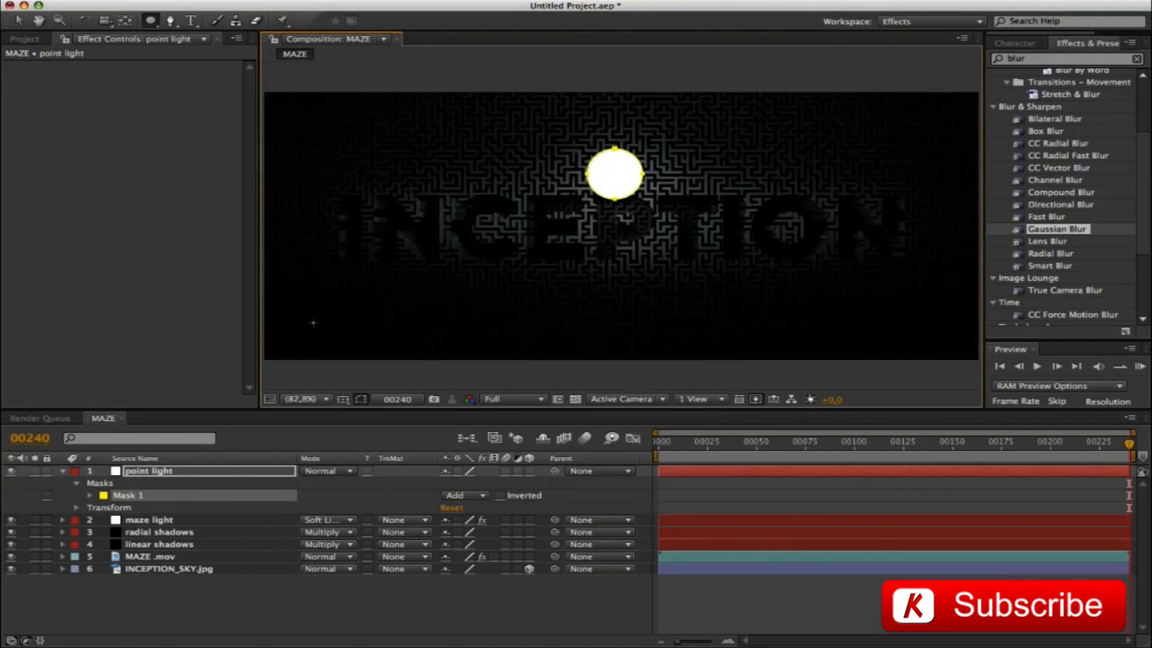
click(312, 472)
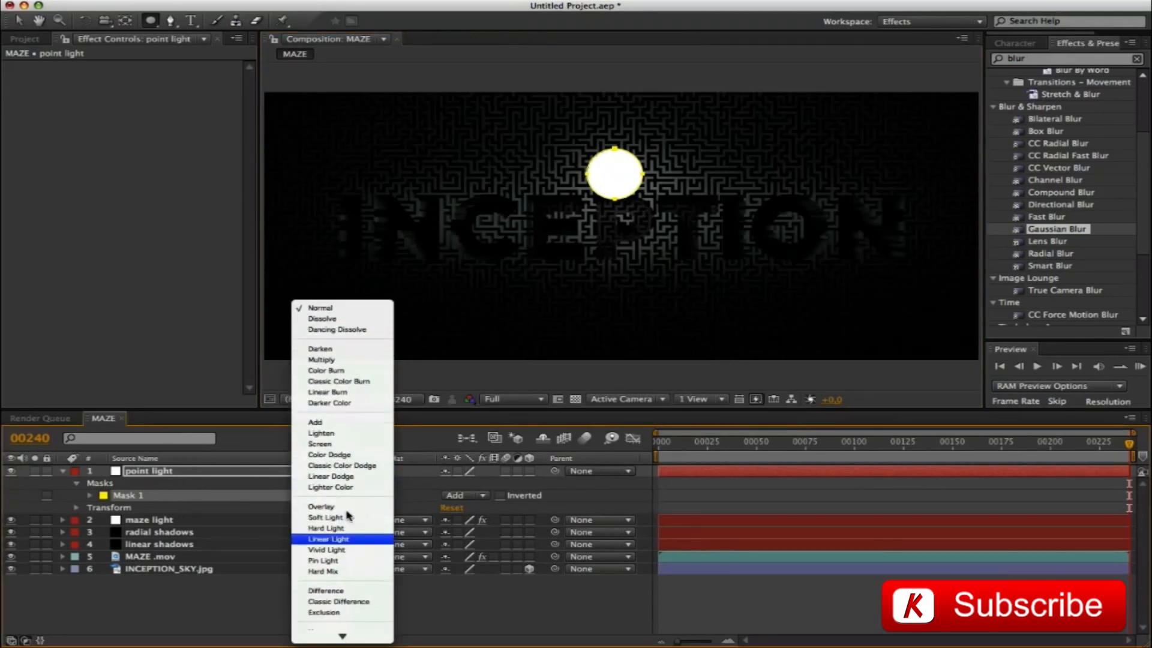
click(324, 507)
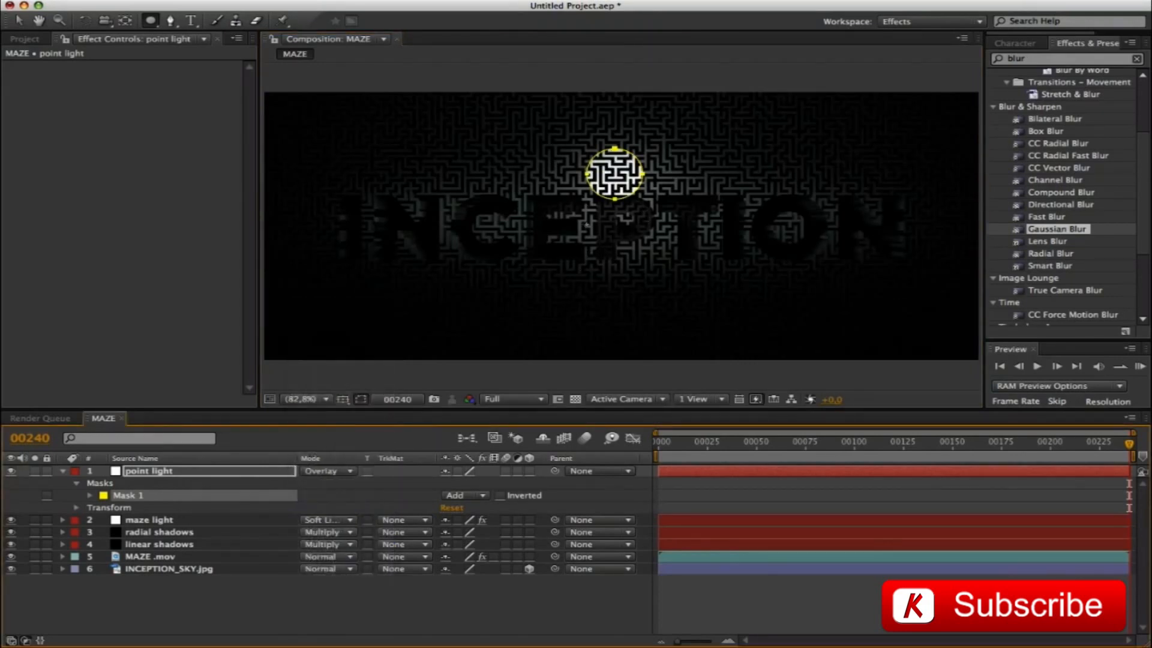
Using the grid as a guide, nudge the point light mask onto the vertical centre line and slightly upward, with mask outlines hidden
key(super+shift+h)
key(super+apostrophe)
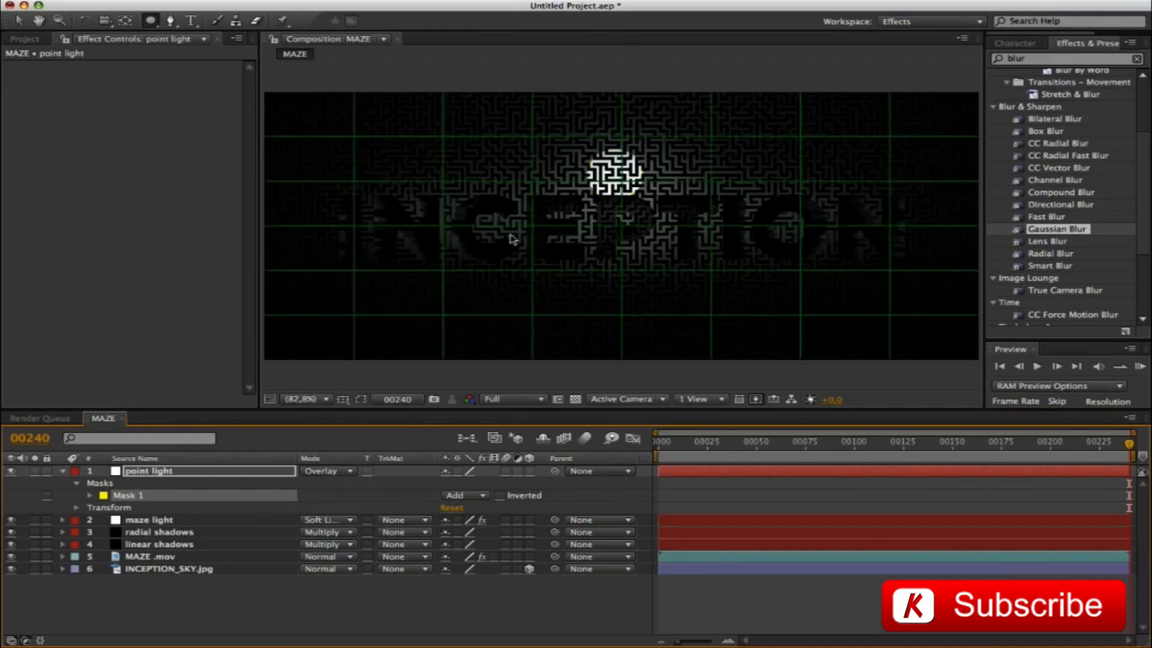
key(Right)
key(Right)
key(Right)
key(Right)
key(Right)
key(Right)
key(Right)
key(Right)
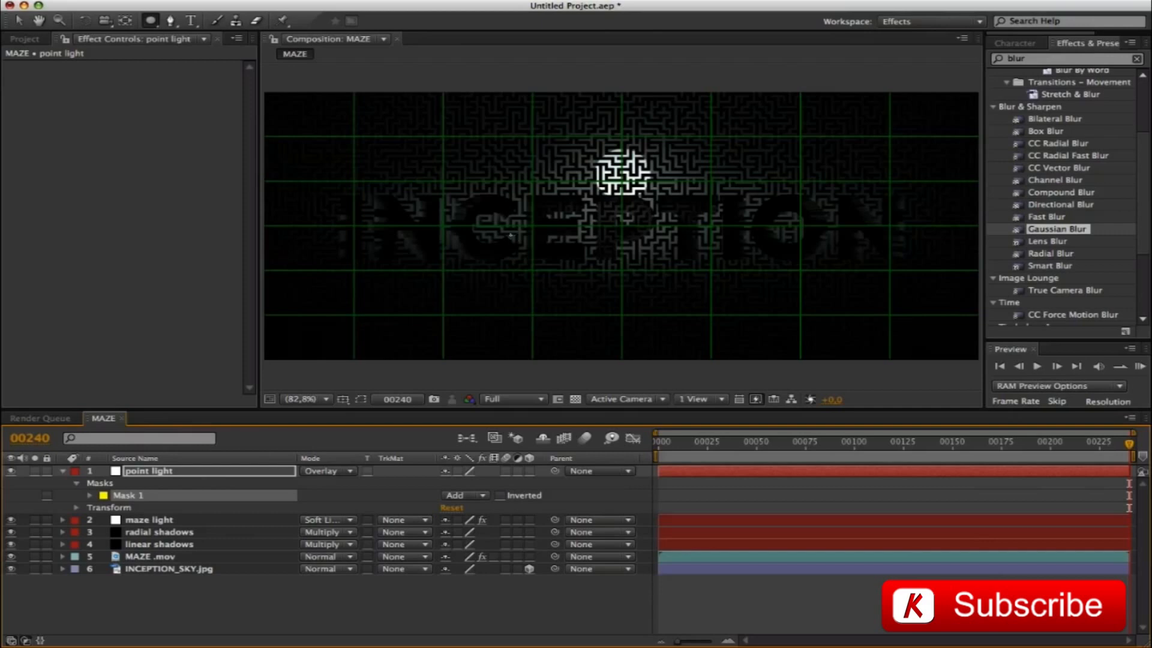
key(Up)
key(Up)
key(Up)
key(Up)
key(Up)
key(Up)
key(Up)
key(Up)
key(Up)
key(Up)
key(Up)
key(Up)
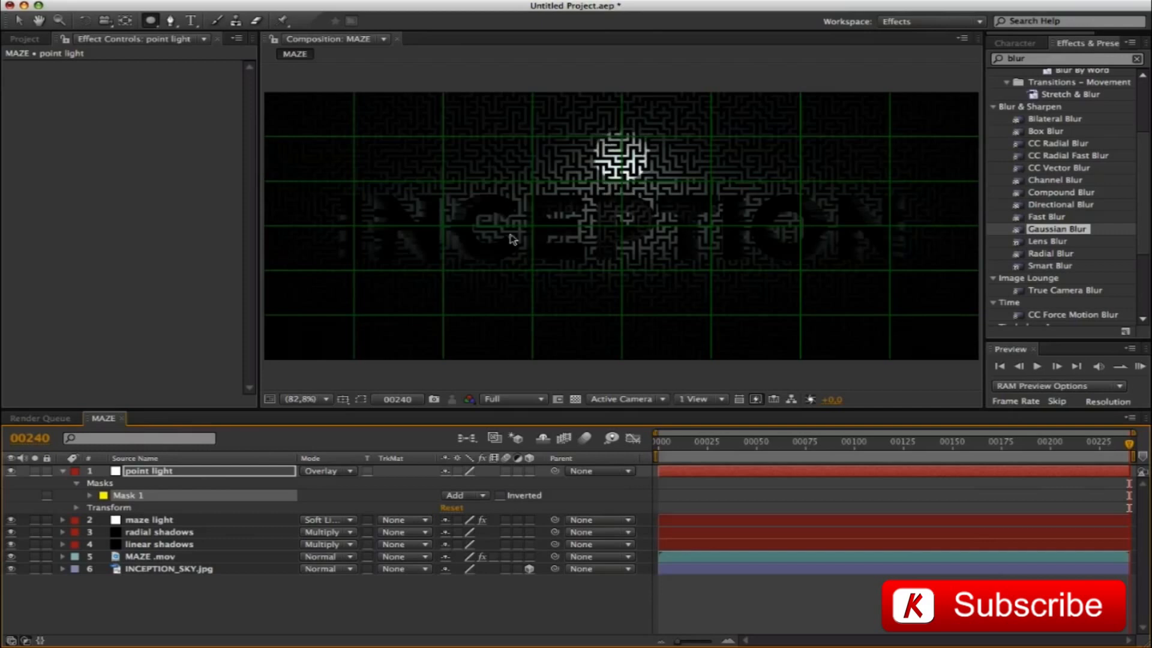
key(super+apostrophe)
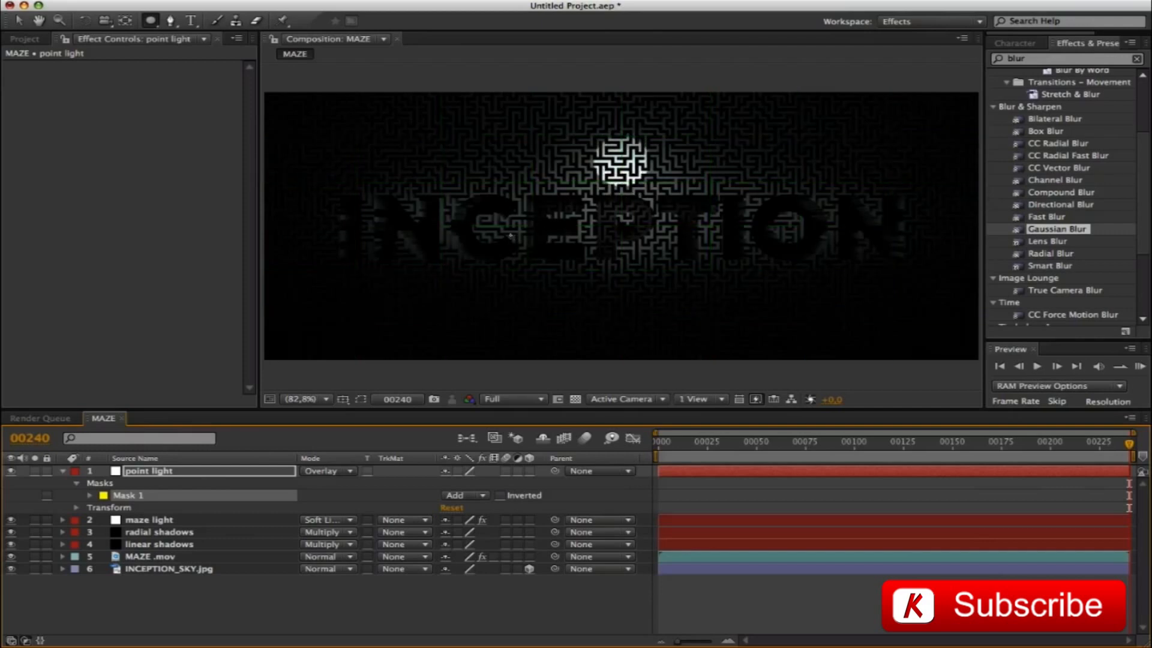
Feather the point light mask by 75 pixels
key(f)
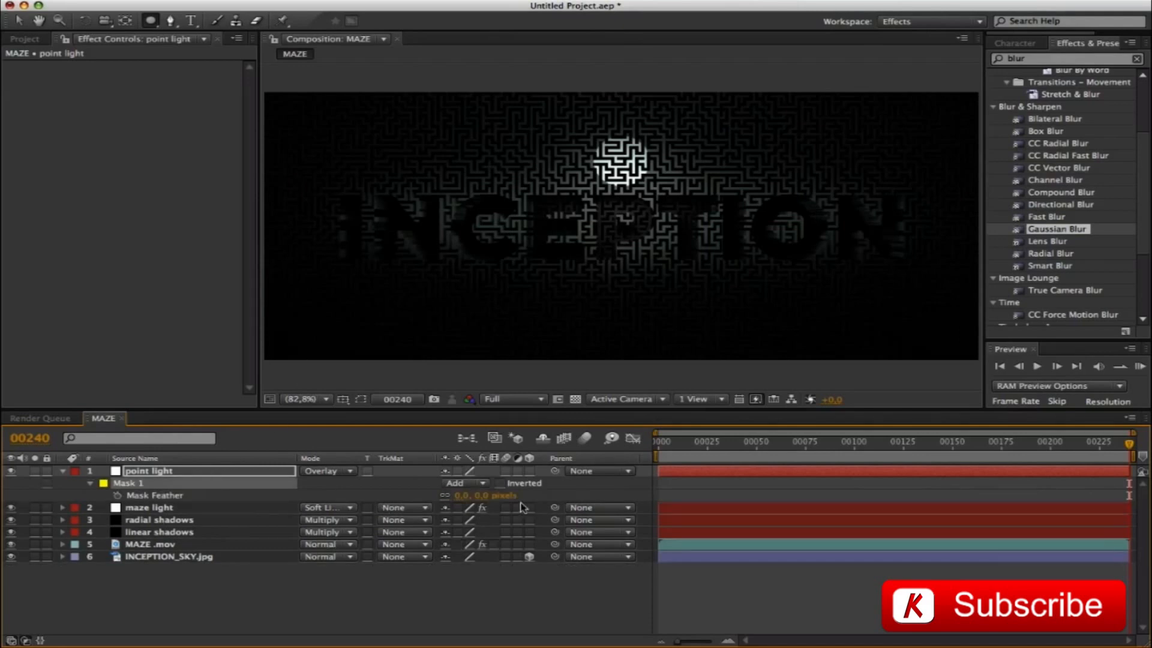
click(491, 494)
text(75)
key(Return)
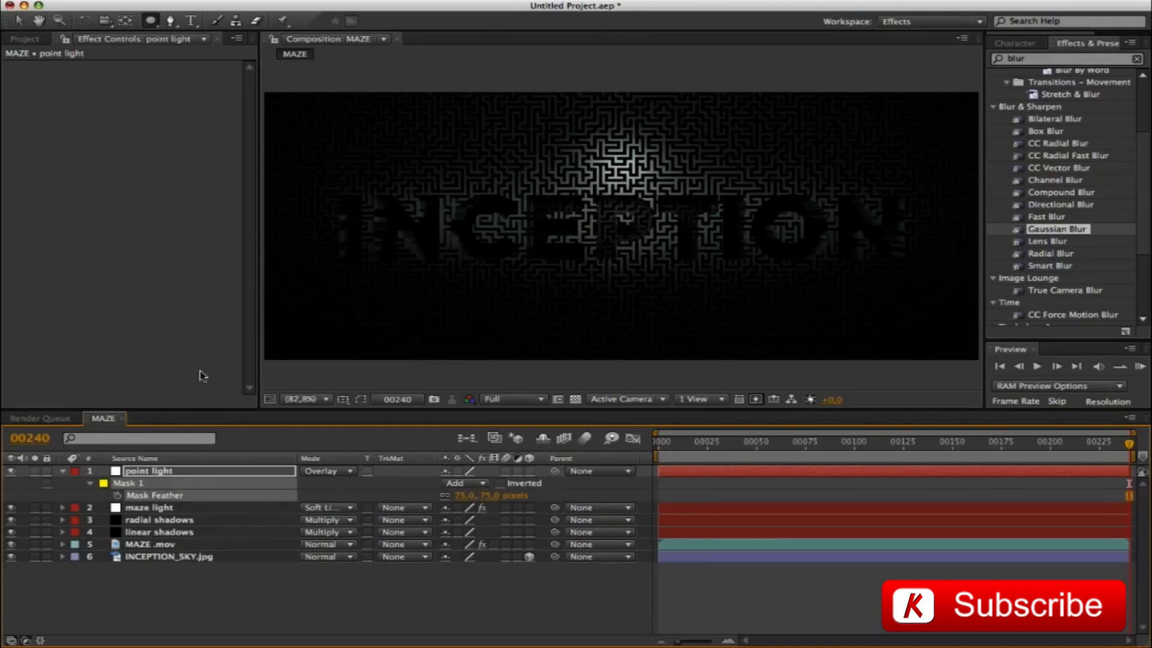
Set the point light layer's opacity to 80% and collapse its properties
key(t)
click(451, 482)
text(80)
key(Return)
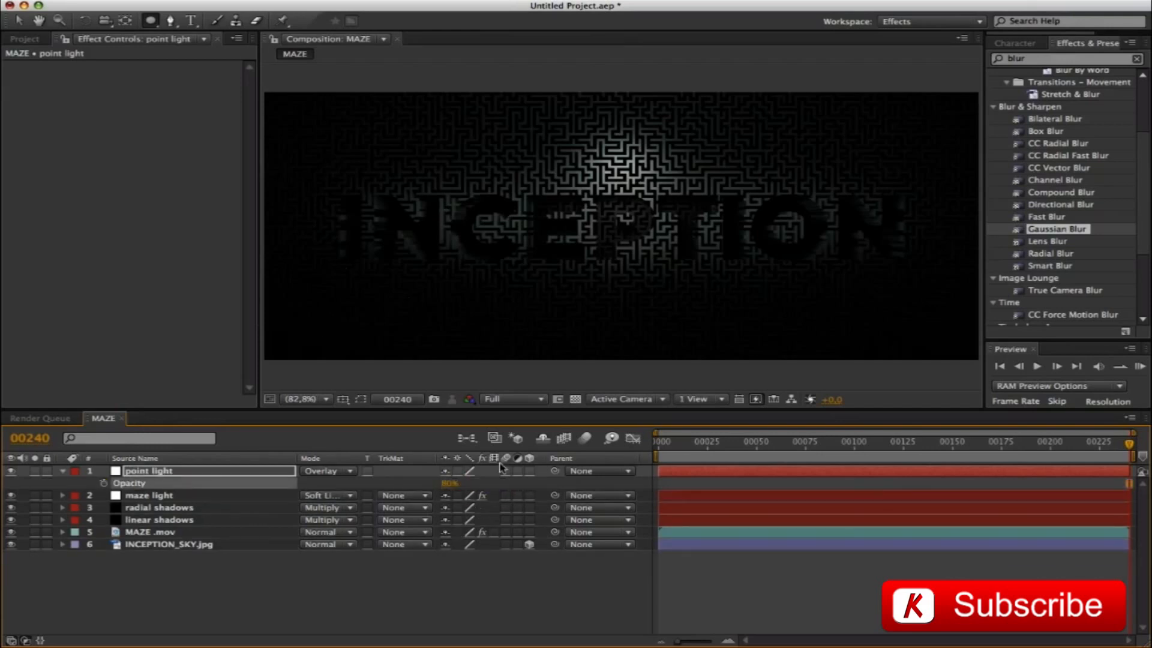
click(63, 471)
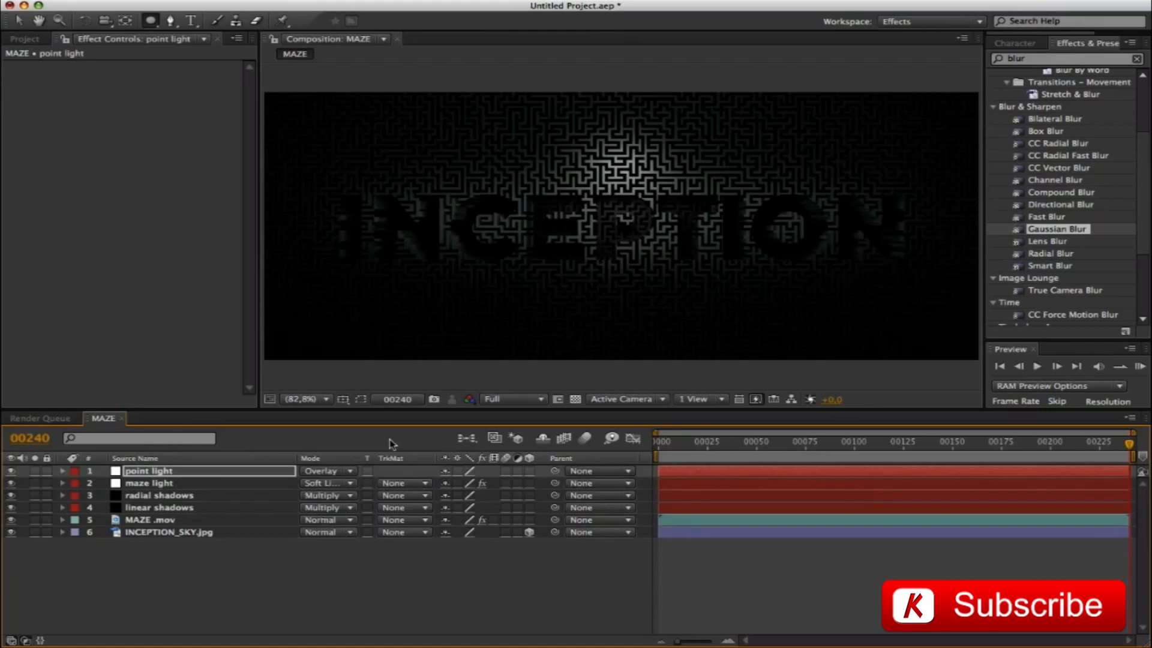
Set opacity keyframes on both the point light and maze light layers at frame 147
drag(1129, 444, 666, 444)
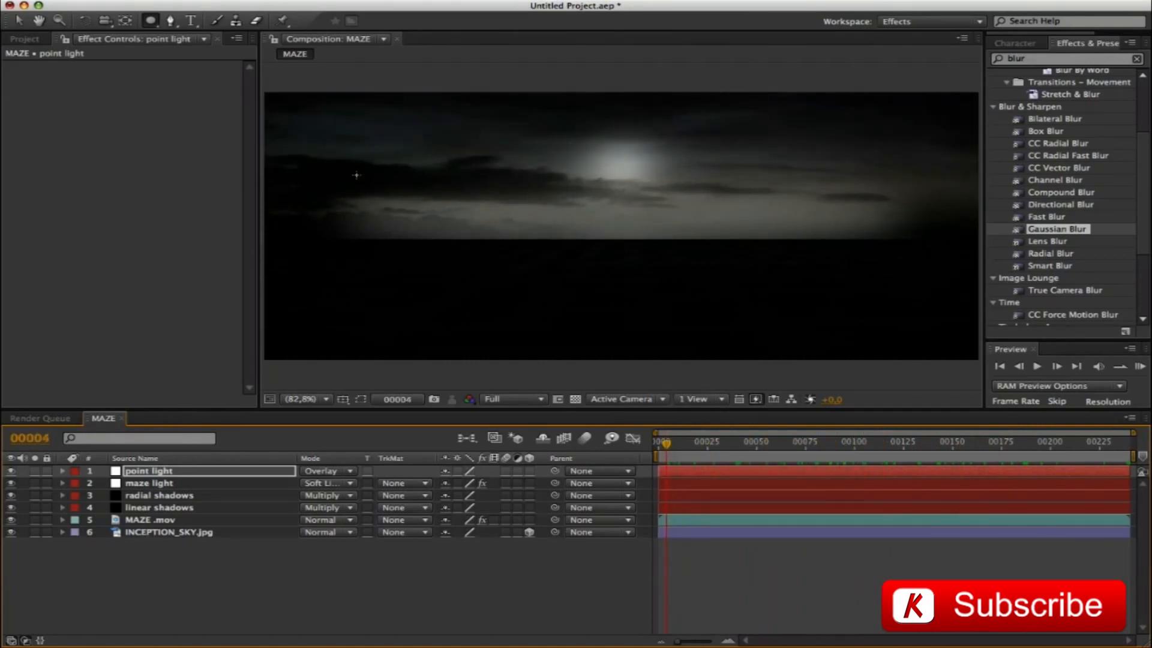
click(942, 472)
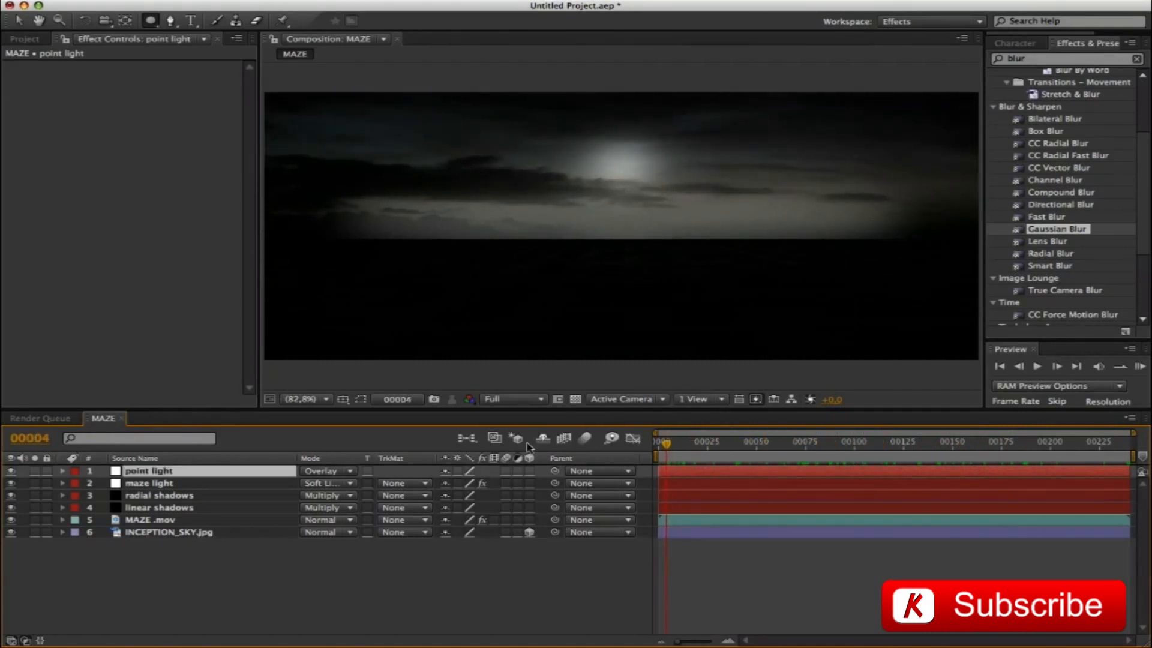
click(29, 438)
text(147)
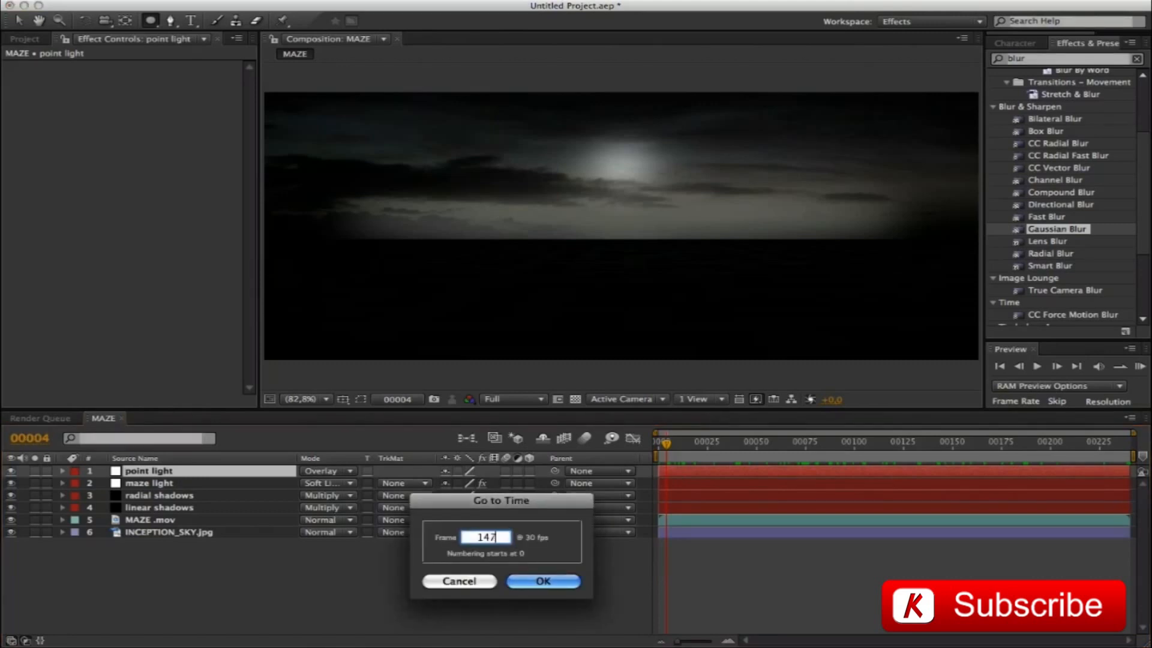
key(Return)
shift+click(165, 483)
key(t)
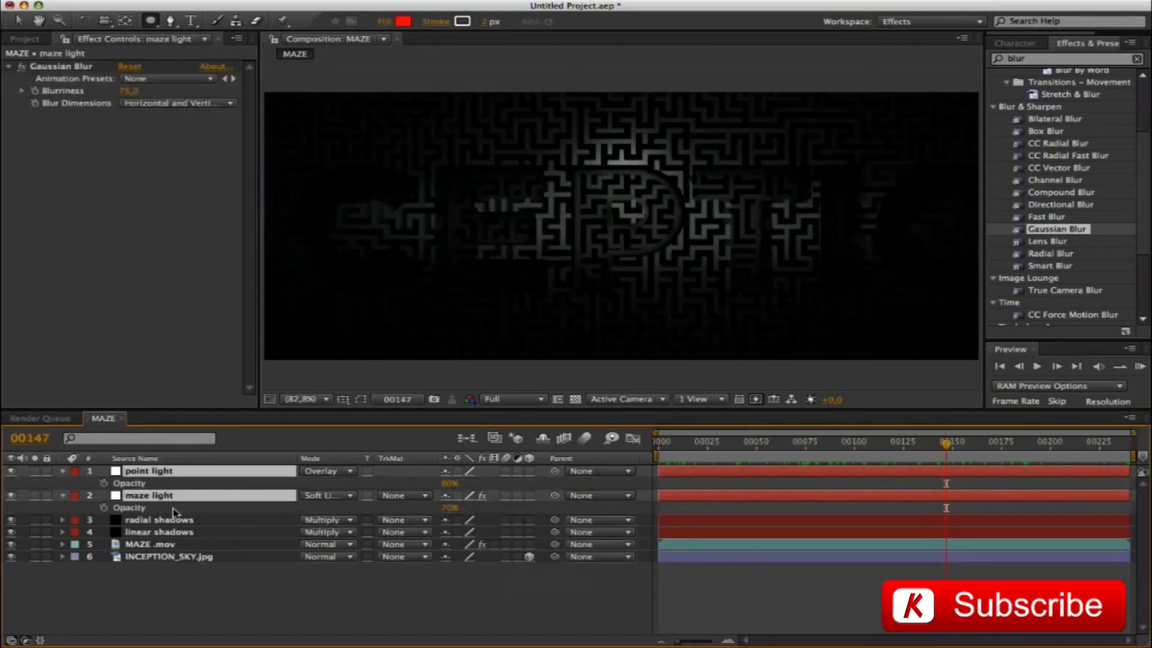
click(104, 483)
Keyframe the opacity of point light and maze light at frame 128 for a fade-in, scrub through it, and collapse both layers
click(30, 438)
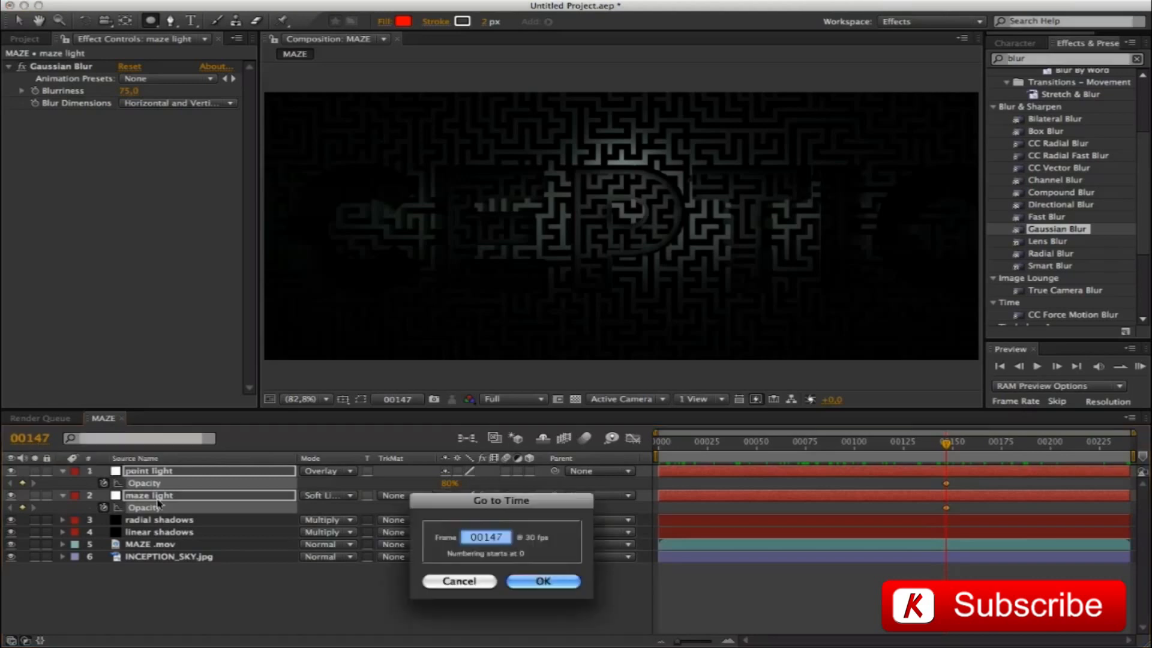
text(128)
key(Return)
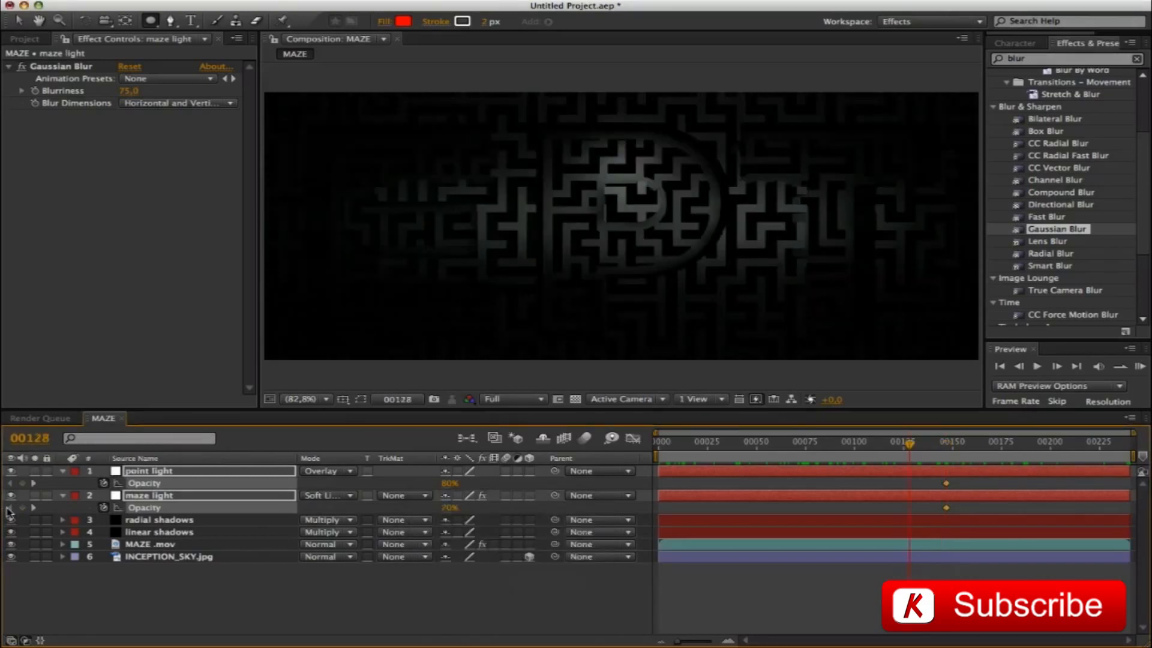
click(447, 483)
key(Return)
drag(911, 444, 976, 447)
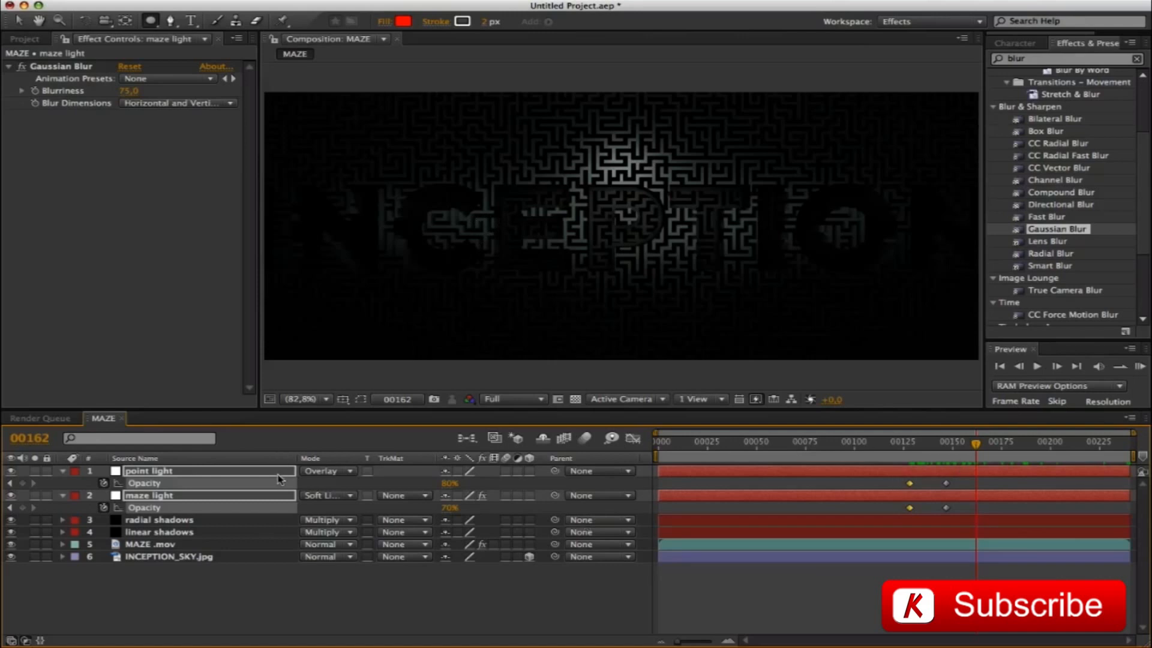
key(u)
click(380, 594)
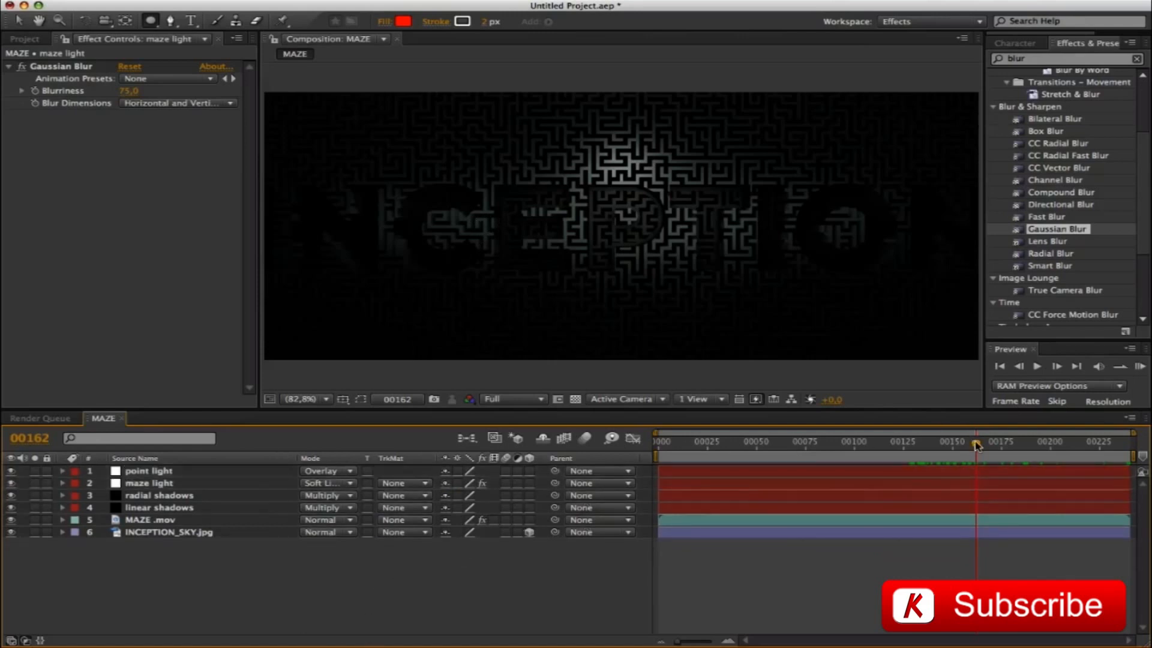
At frame 240, set the point light mask's feather to 55 pixels, and collapse and deselect the layer
drag(977, 445, 1131, 446)
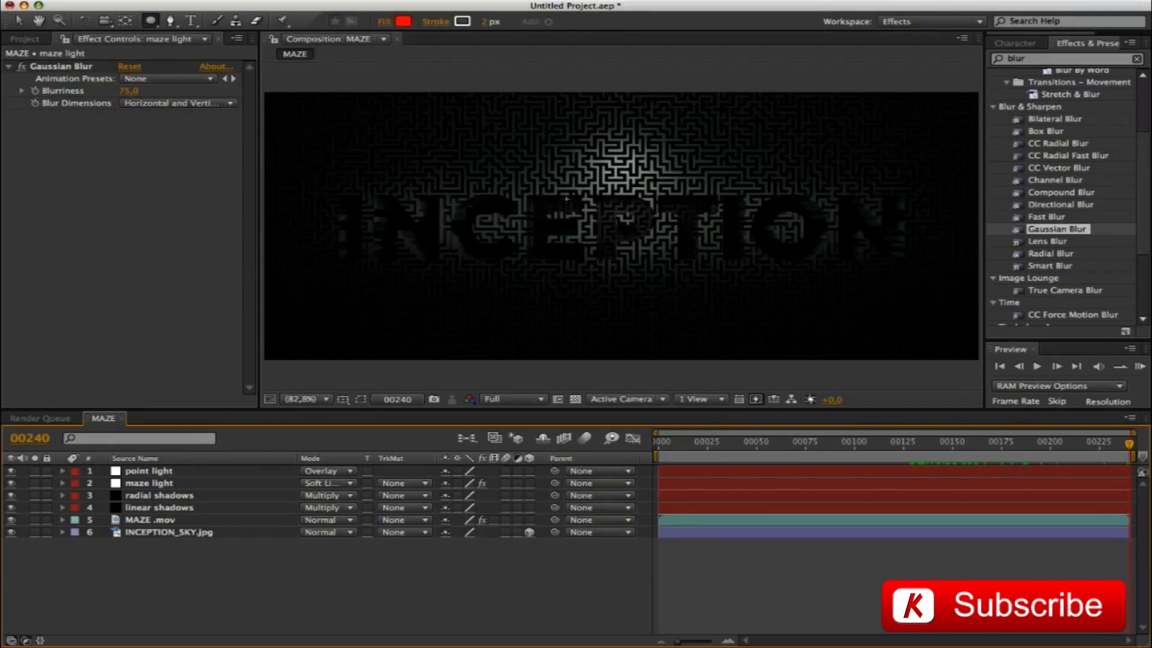
click(149, 471)
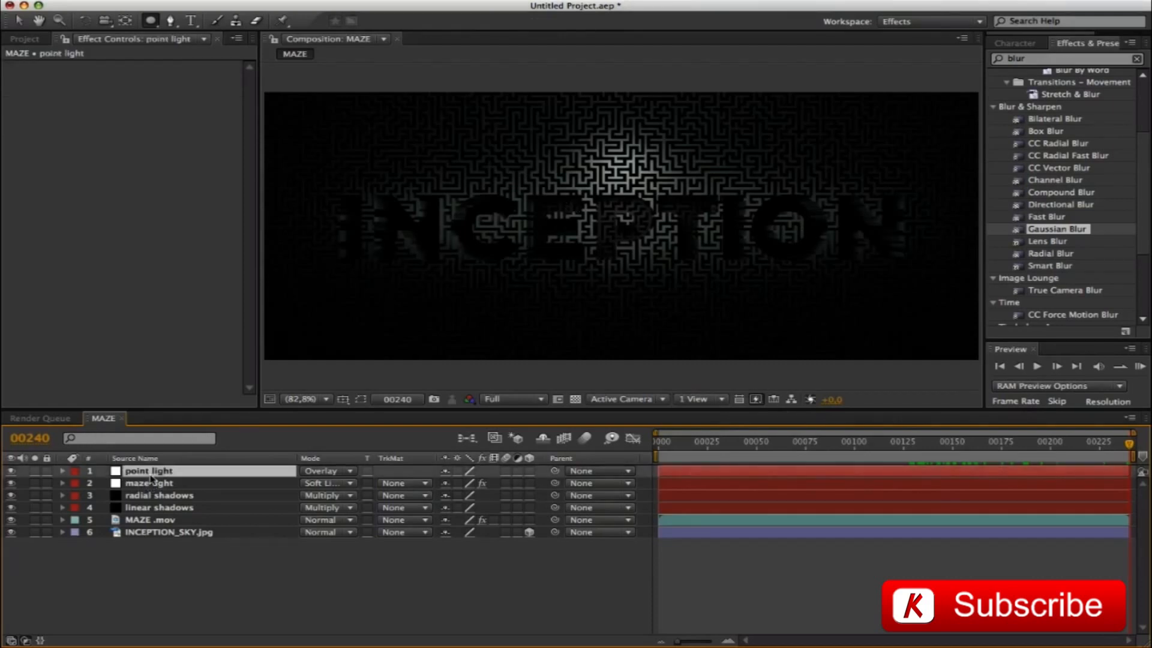
key(m)
key(f)
click(493, 495)
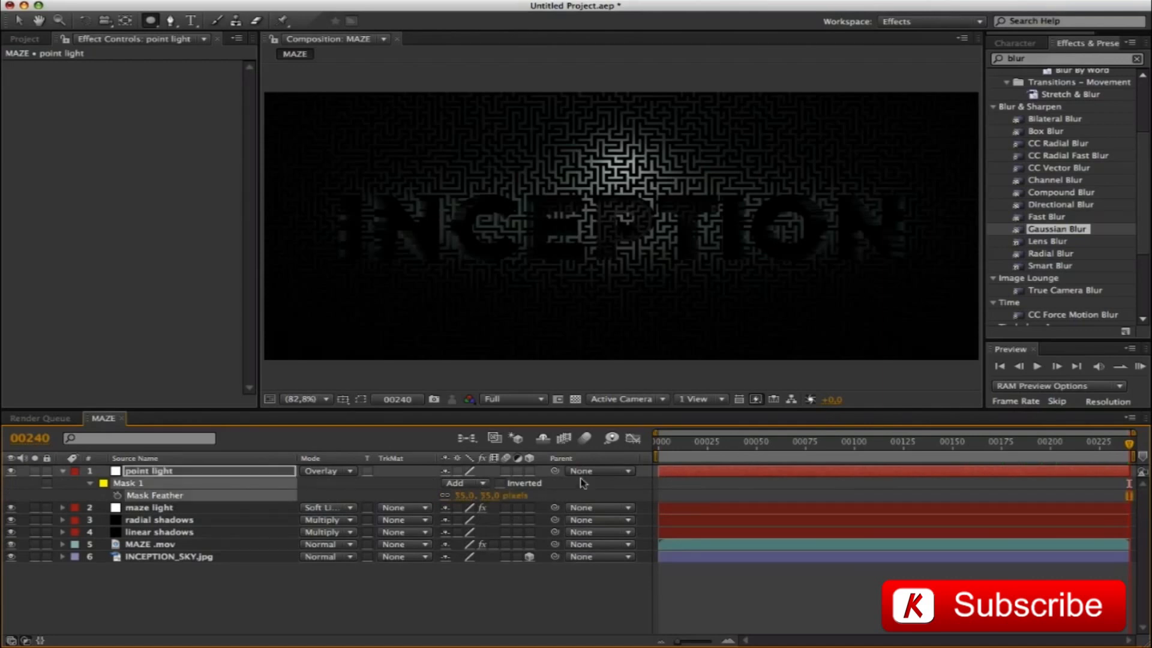
key(m)
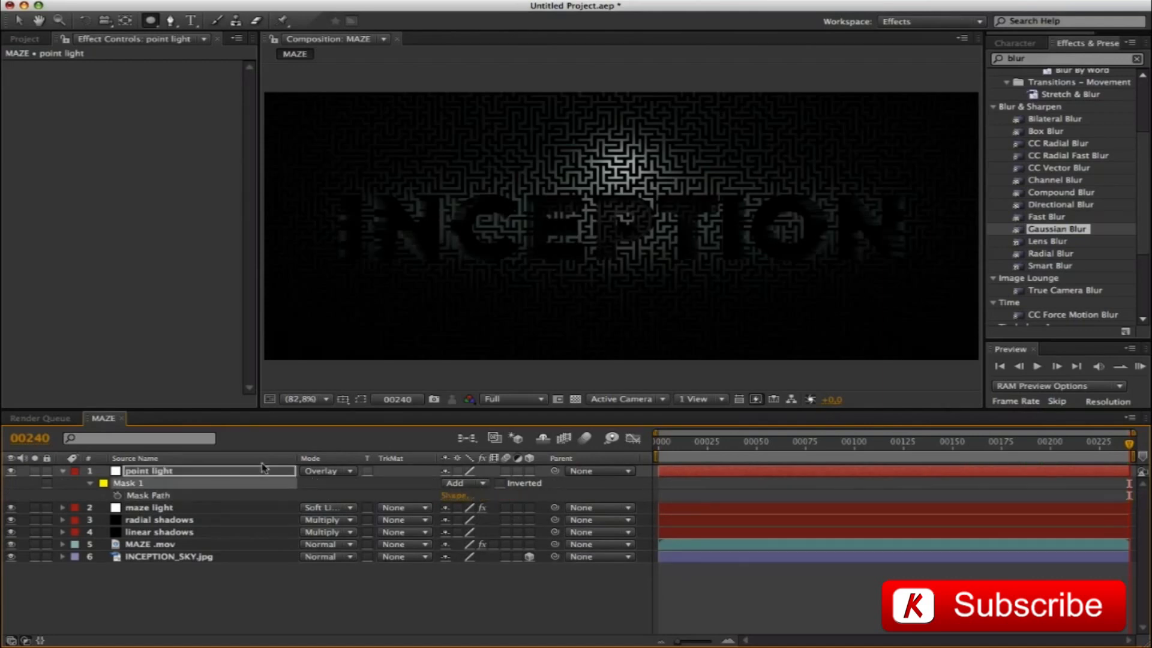
click(62, 471)
click(387, 391)
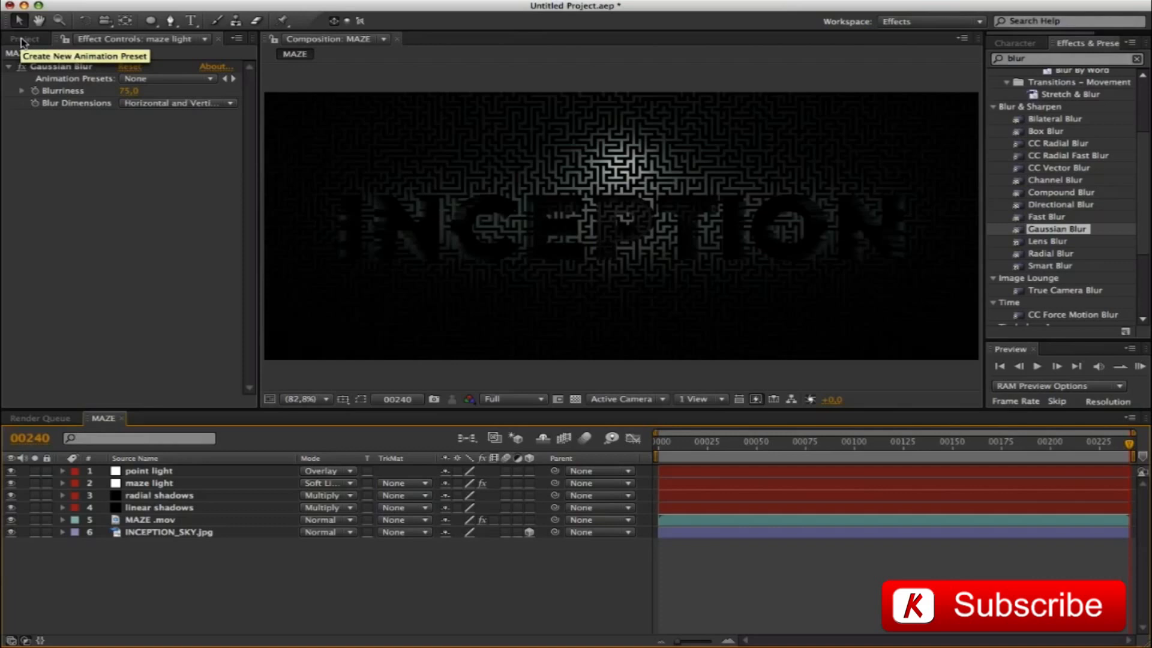
Add MAZE_INSIDE_SHADOWS.mov to the MAZE composition as the top layer
click(22, 40)
drag(84, 247, 180, 470)
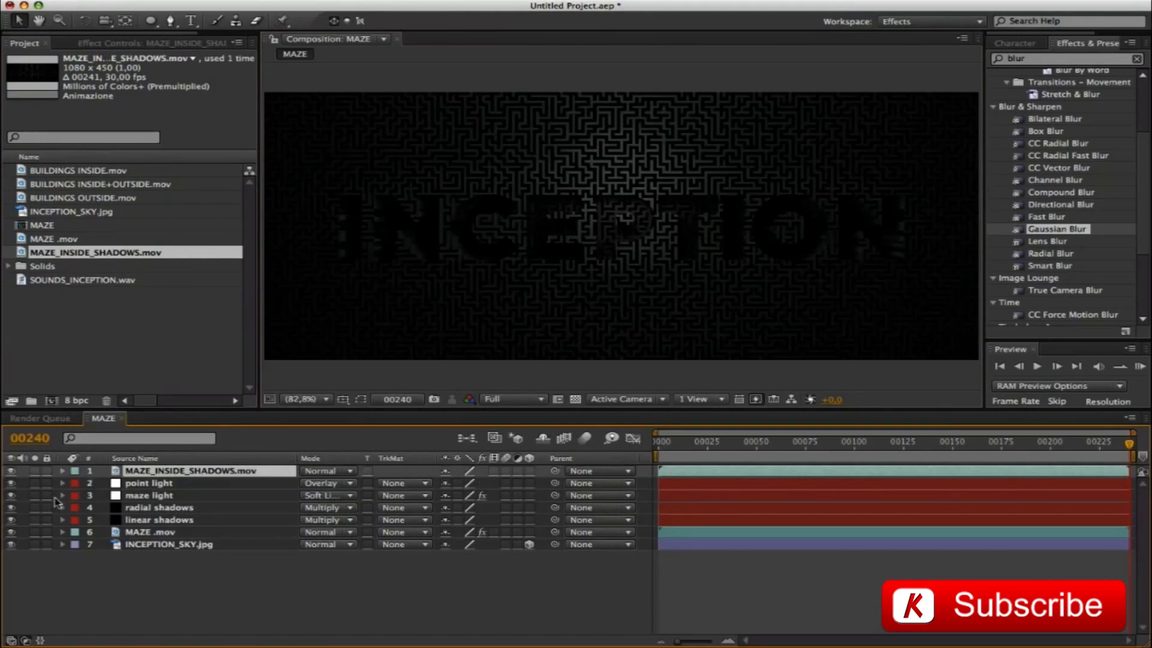
Toggle the visibility of MAZE_INSIDE_SHADOWS.mov and scrub between frames 240 and 0 to examine its effect on the maze
click(11, 471)
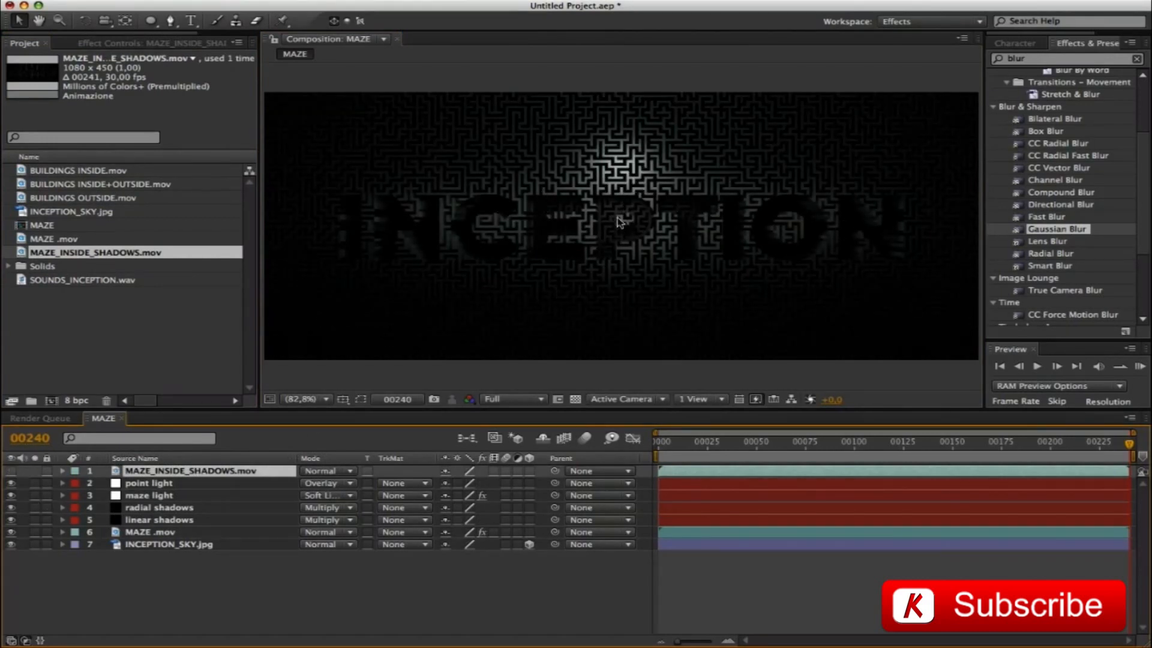
click(11, 471)
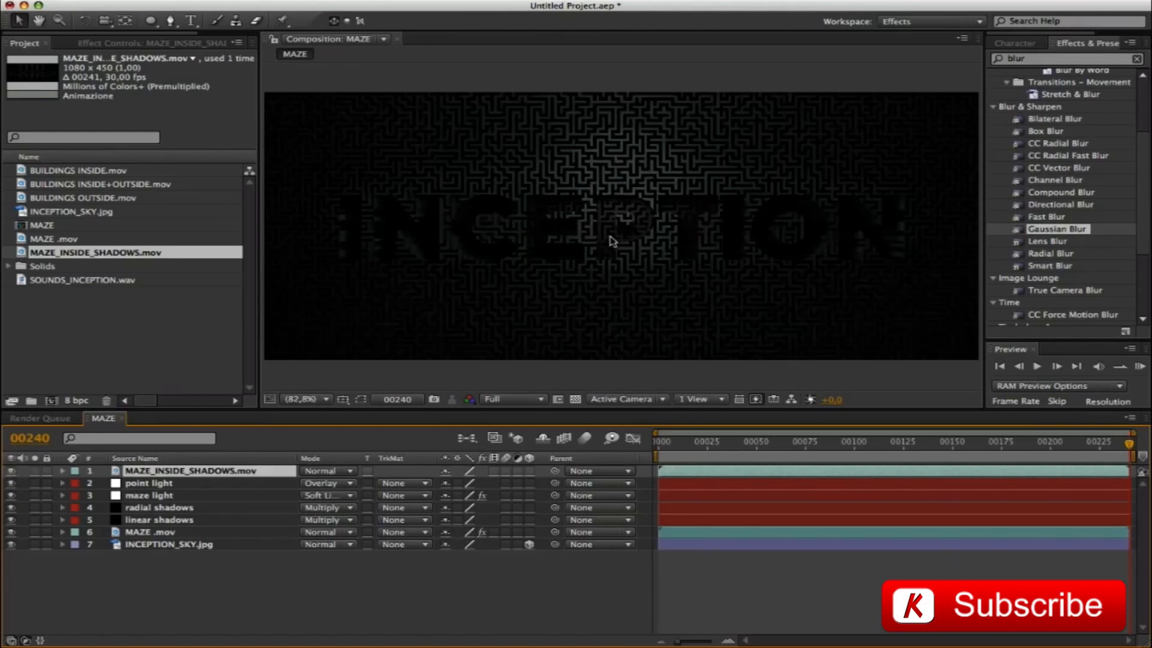
drag(1128, 445, 660, 444)
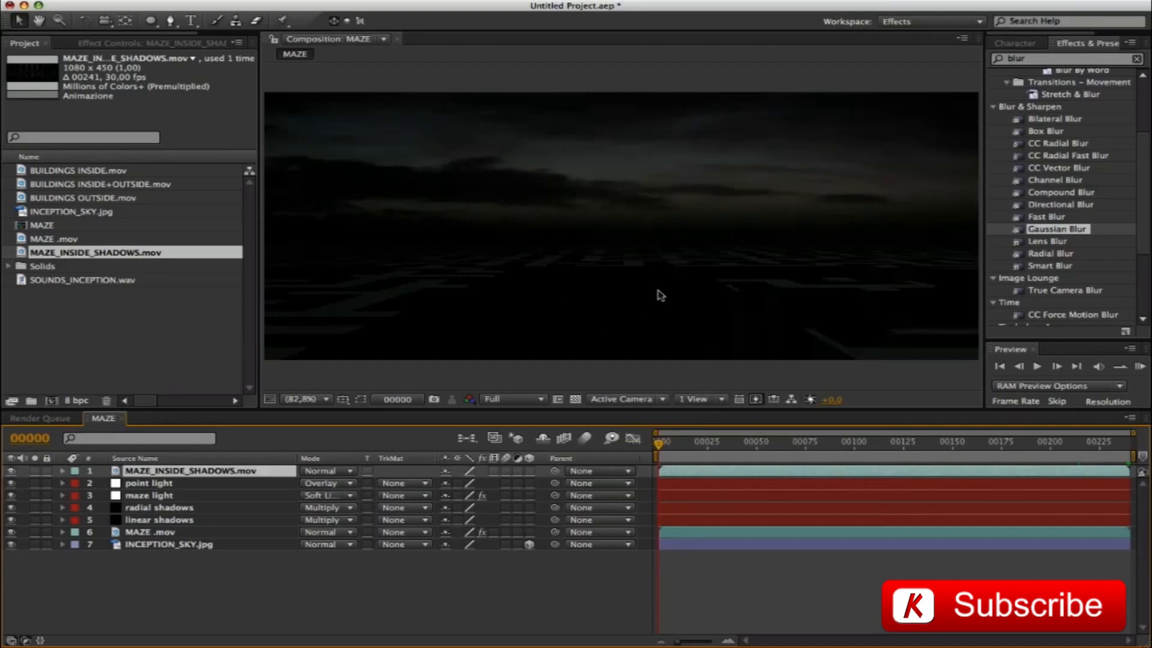
drag(657, 447, 1134, 462)
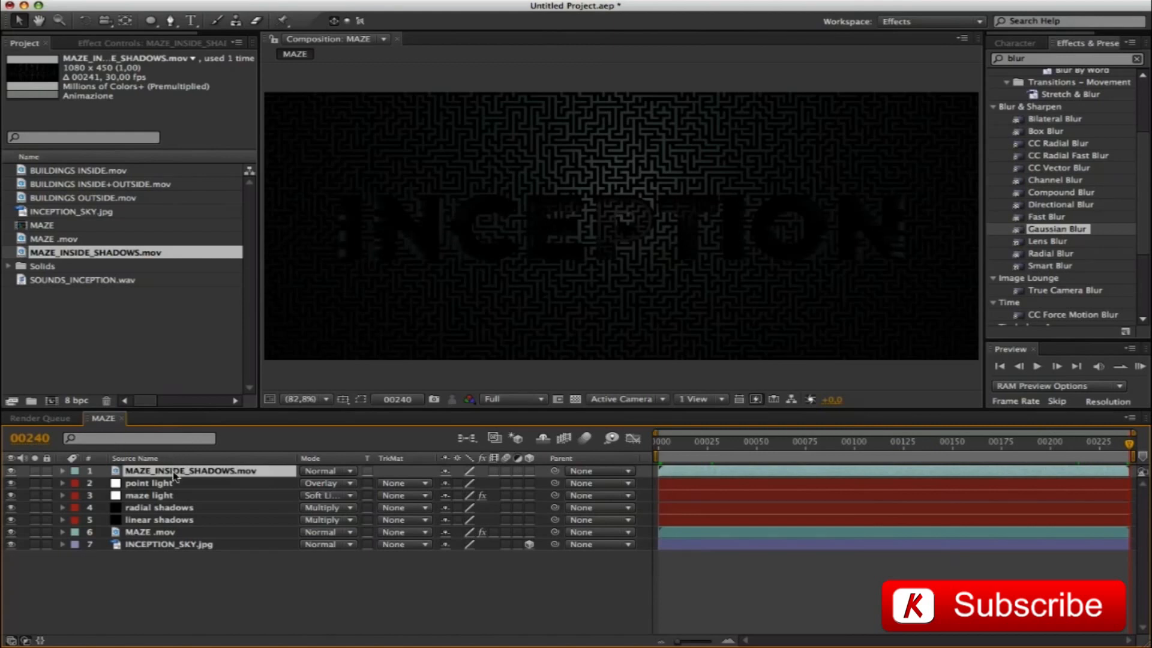
Pre-compose MAZE_INSIDE_SHADOWS.mov as MAZE_INSIDE_SHADOWS, leaving all attributes in MAZE, and open the new composition with the transparency grid shown
key(super+shift+c)
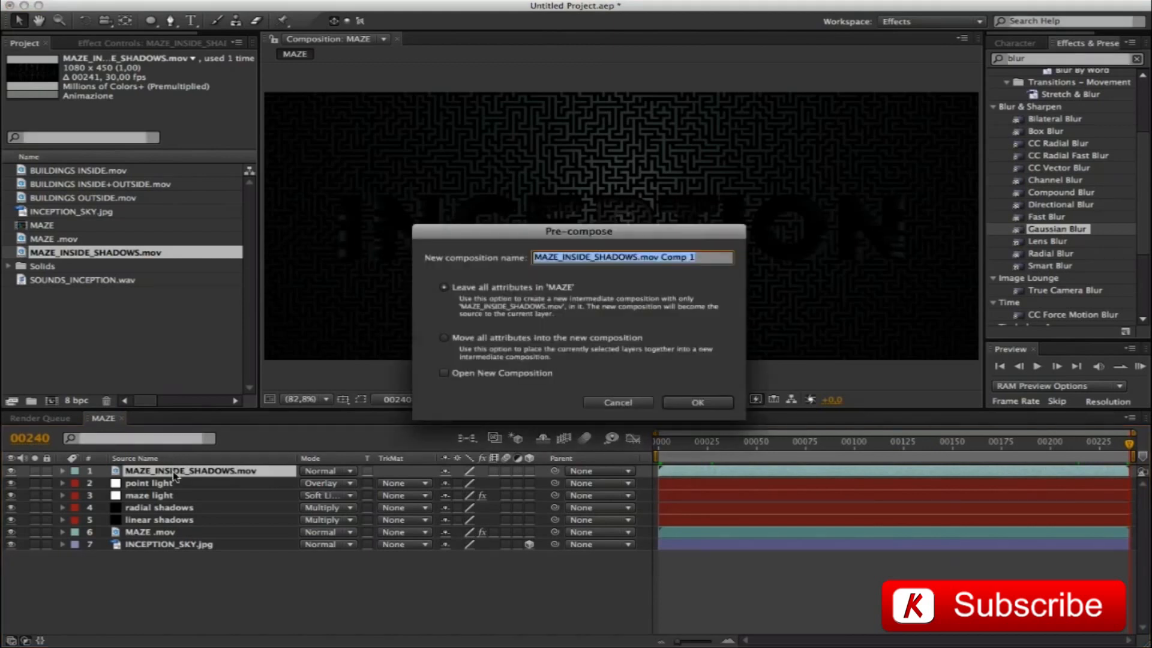
key(Right)
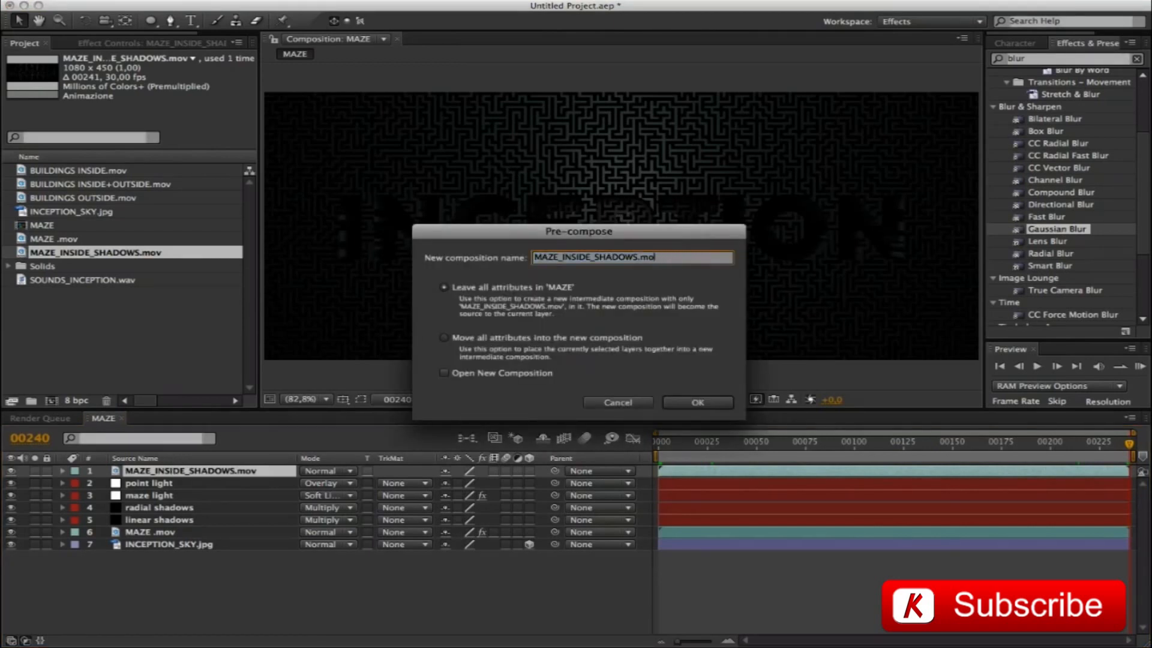
key(Return)
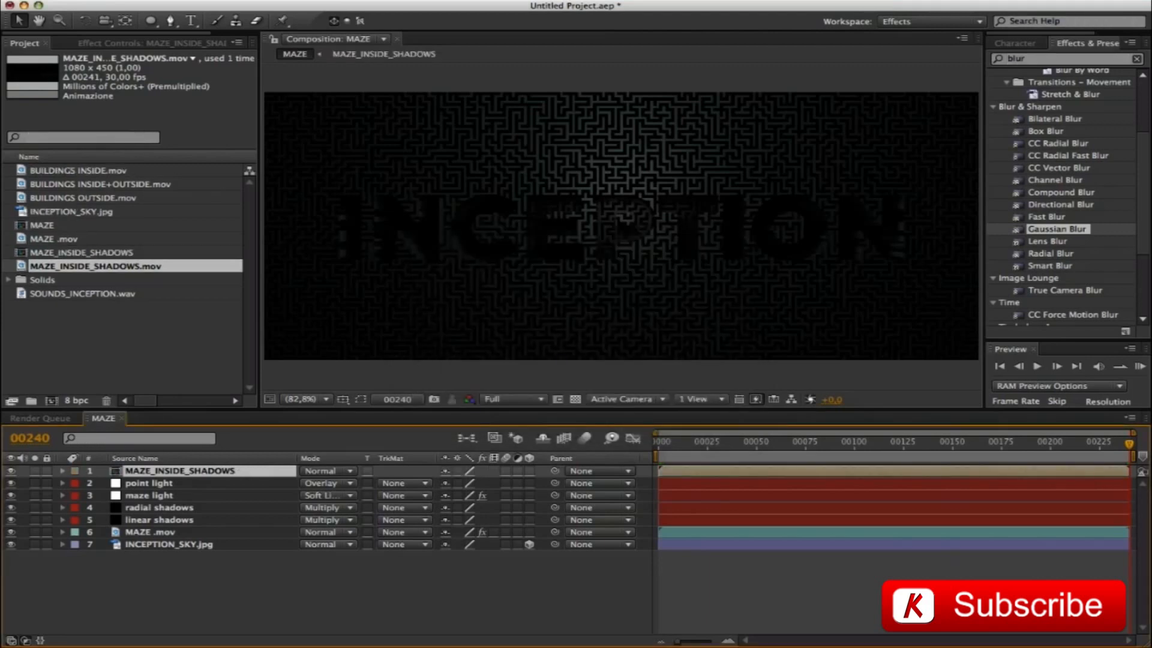
double_click(119, 474)
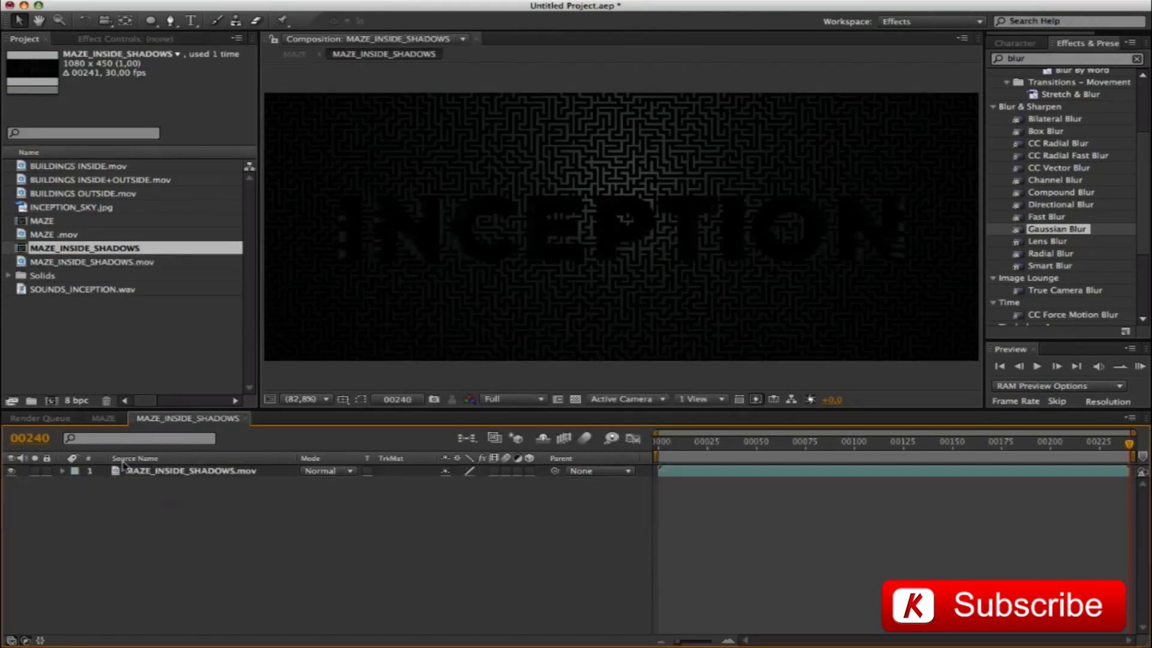
click(575, 398)
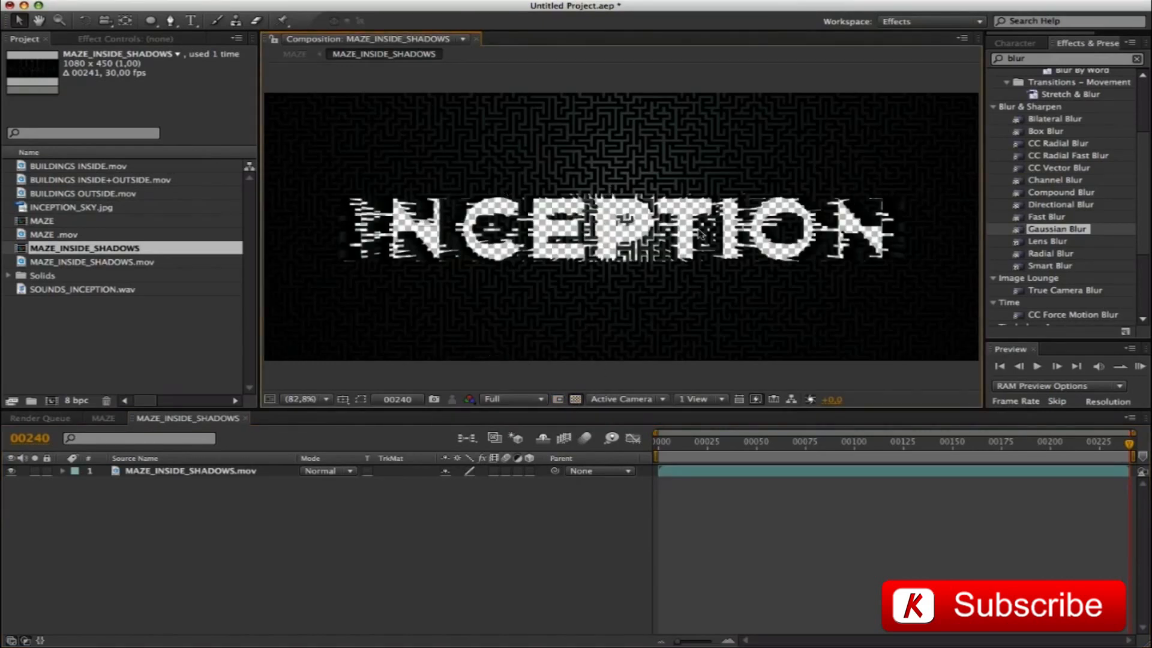
Apply the Fill effect to the MAZE_INSIDE_SHADOWS.mov layer and set its color to black
click(1038, 60)
text(fill)
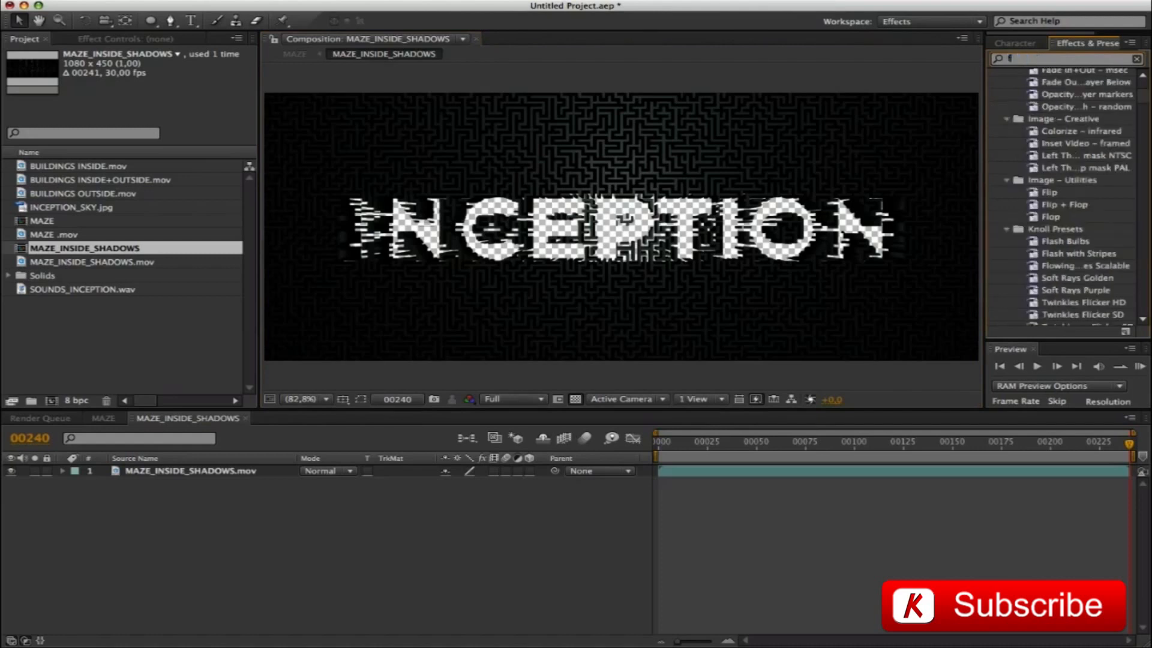
drag(1034, 148, 868, 154)
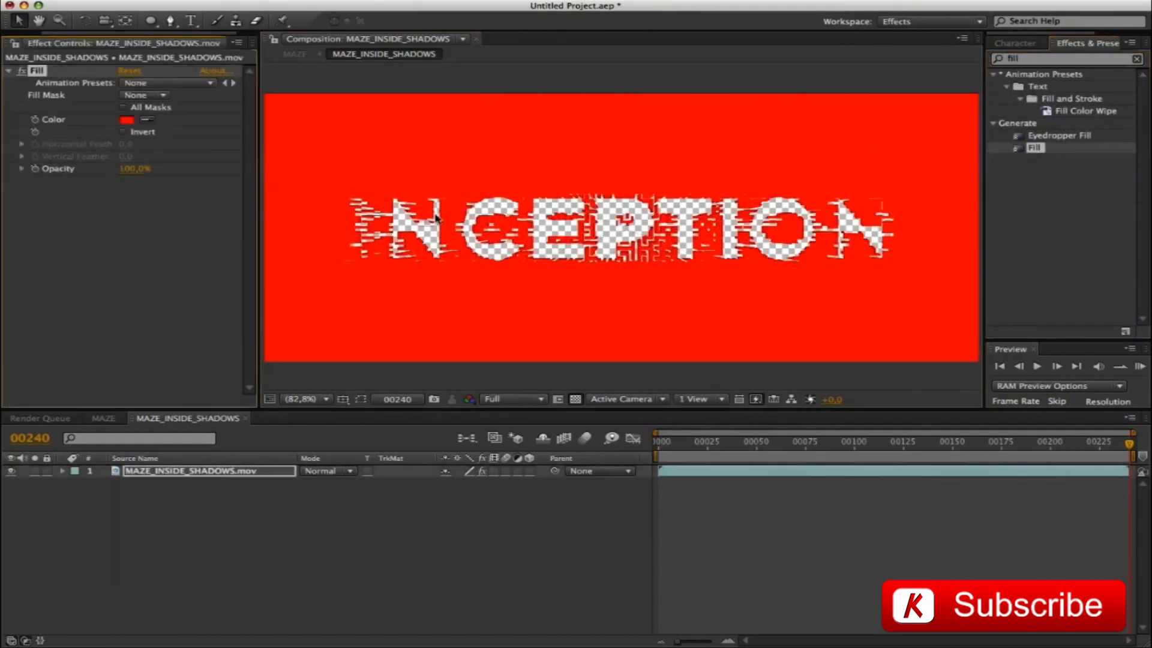
click(126, 120)
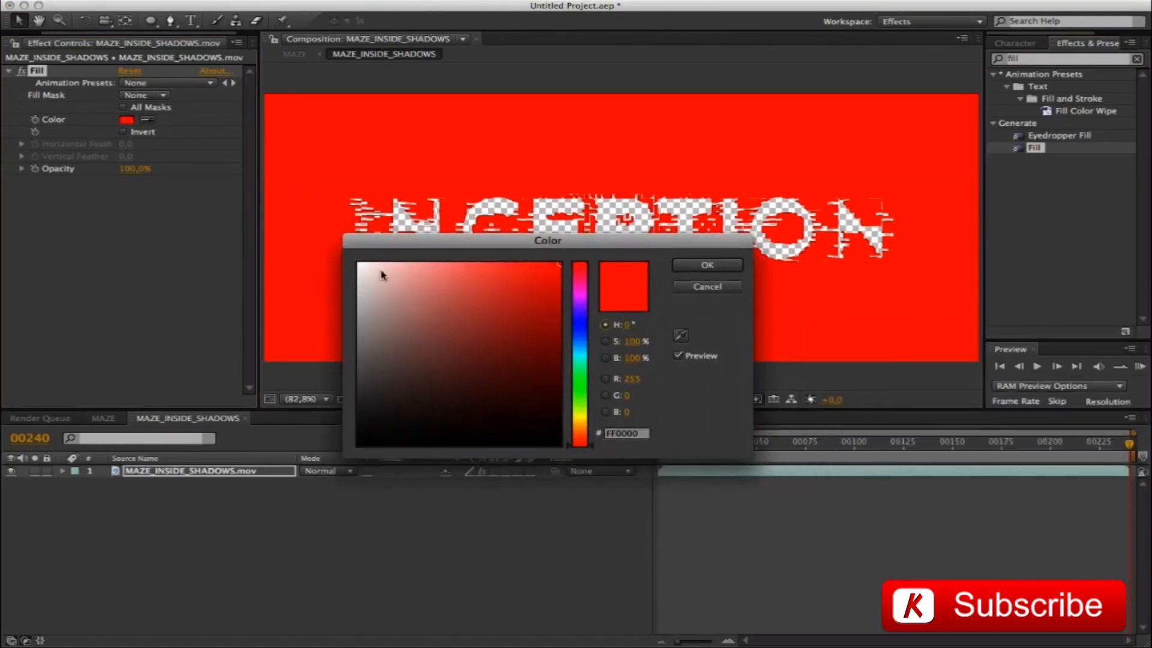
click(358, 445)
click(708, 267)
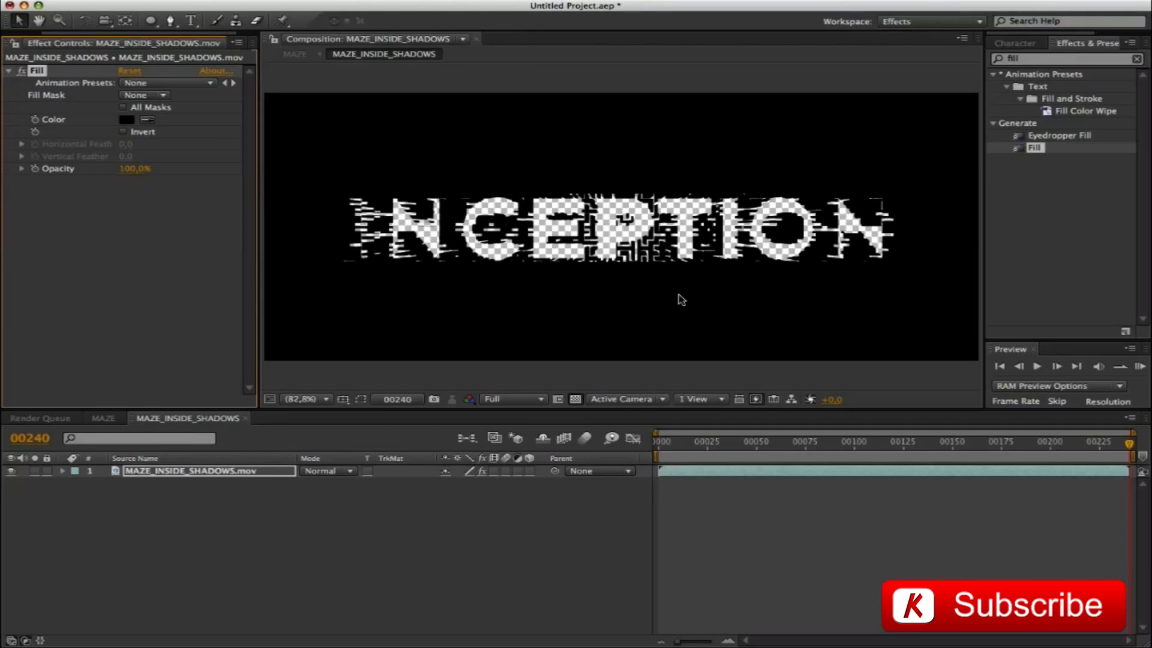
Create a white 1080 x 450 px solid named base and place it beneath the MAZE_INSIDE_SHADOWS.mov layer
key(super+y)
text(base)
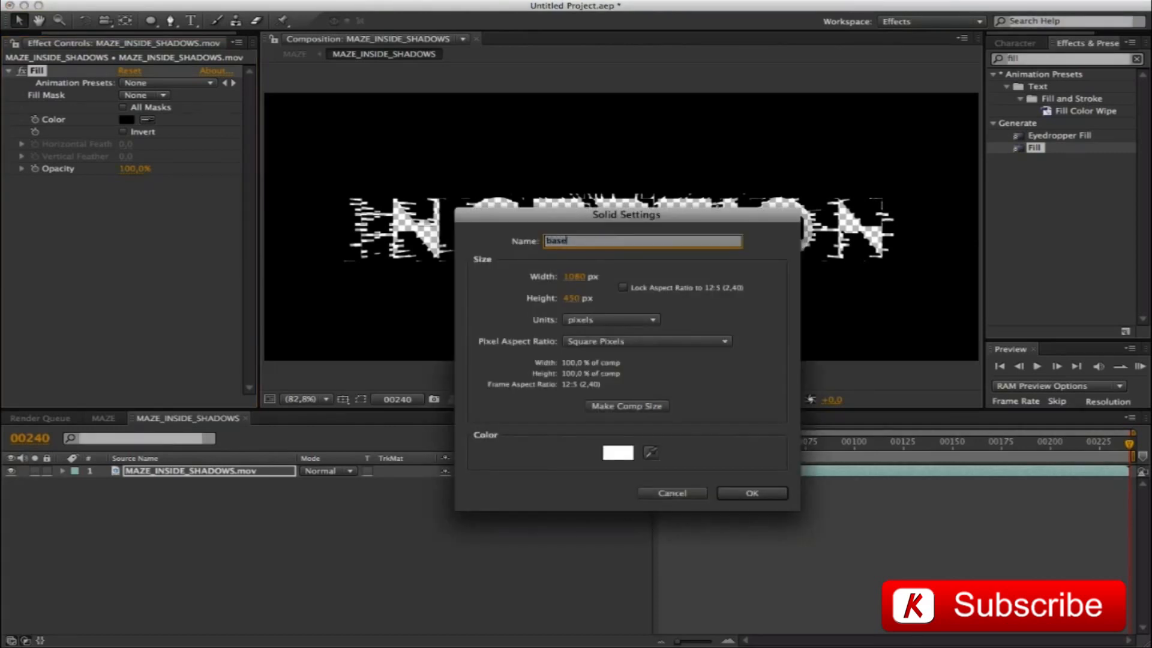
key(Return)
drag(169, 483, 169, 507)
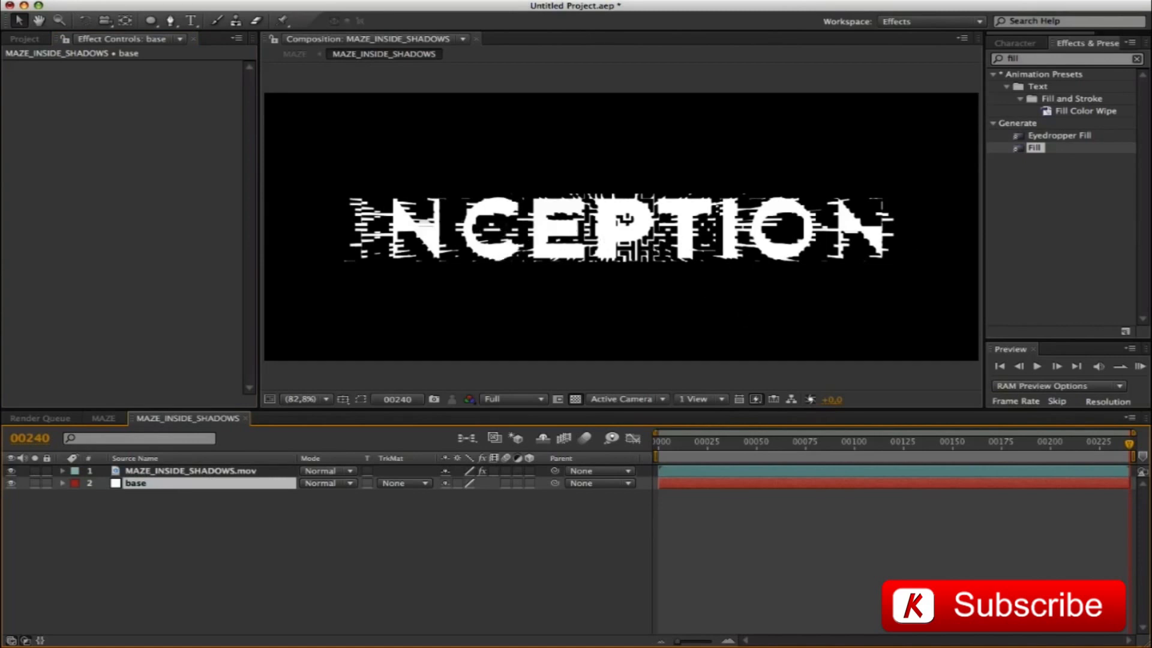
Add an adjustment layer on top and apply the Invert effect to it
key(super+alt+y)
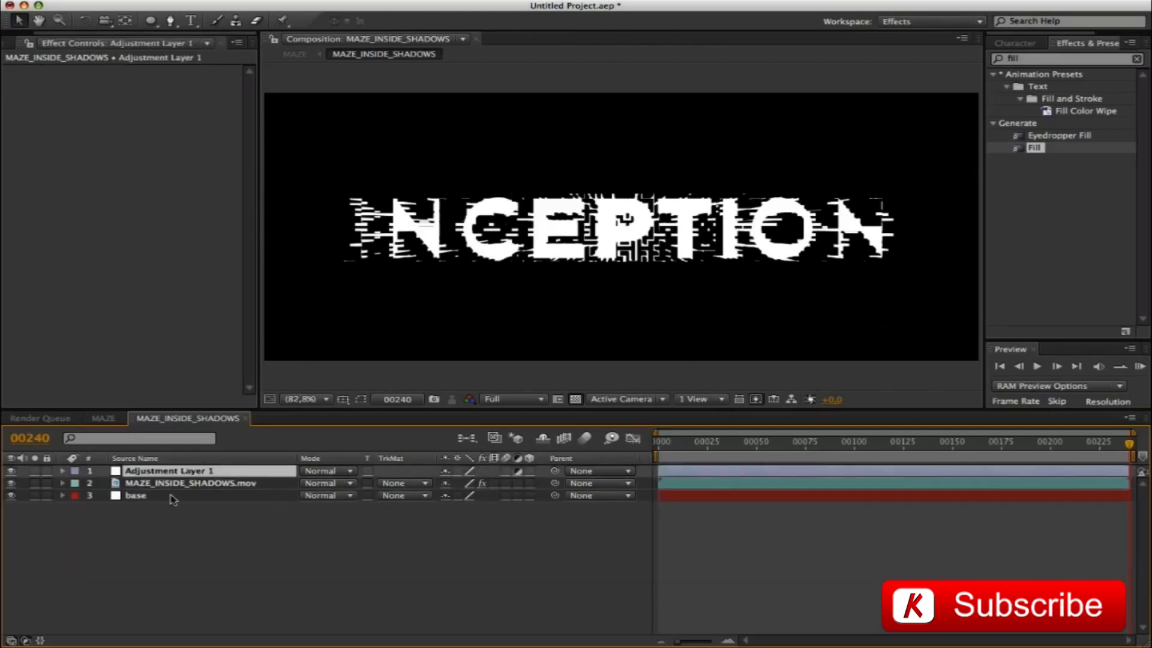
click(1053, 59)
text(invert)
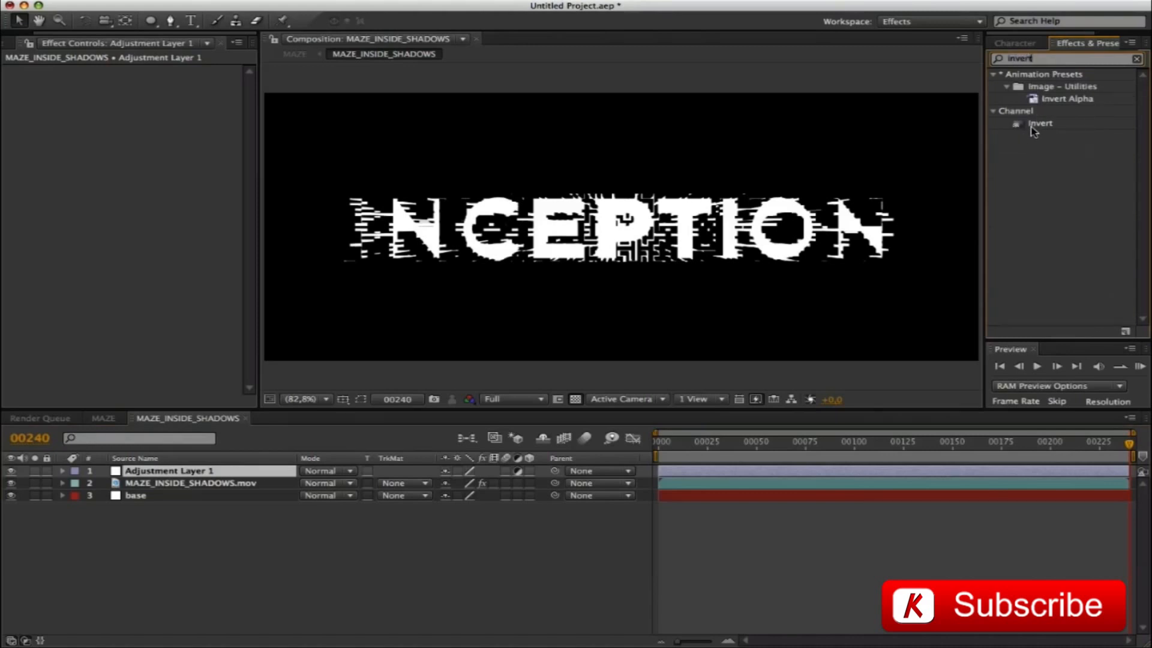
drag(1040, 124, 564, 261)
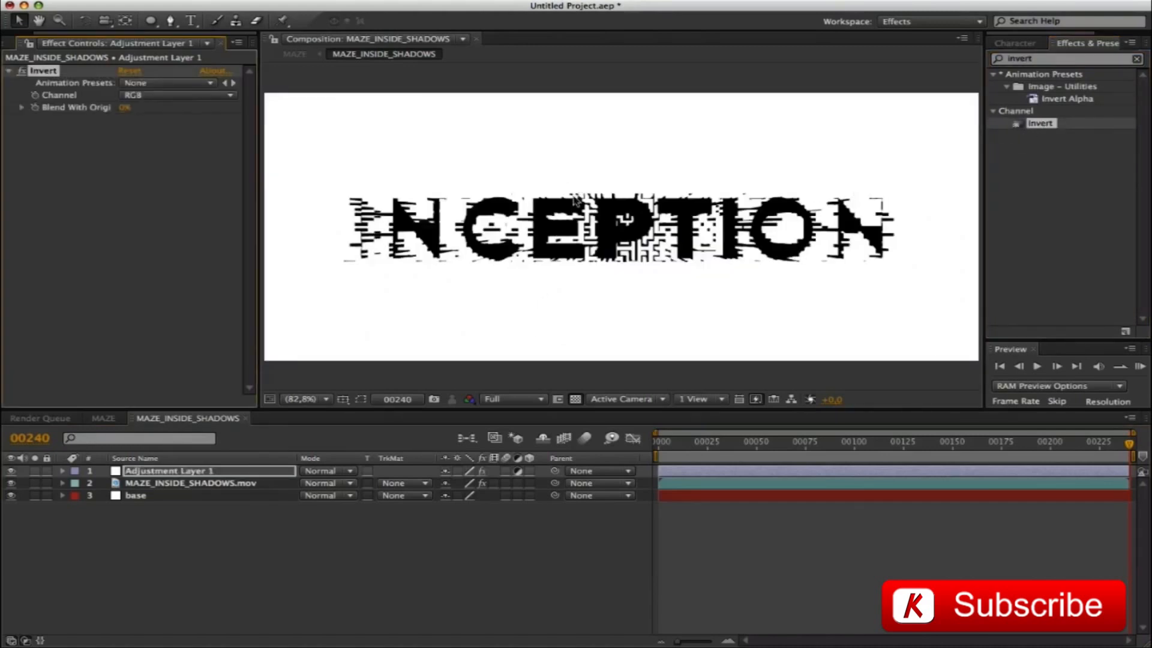
In the MAZE composition, apply Color Key to the MAZE_INSIDE_SHADOWS layer and sample the white background as key color
click(103, 418)
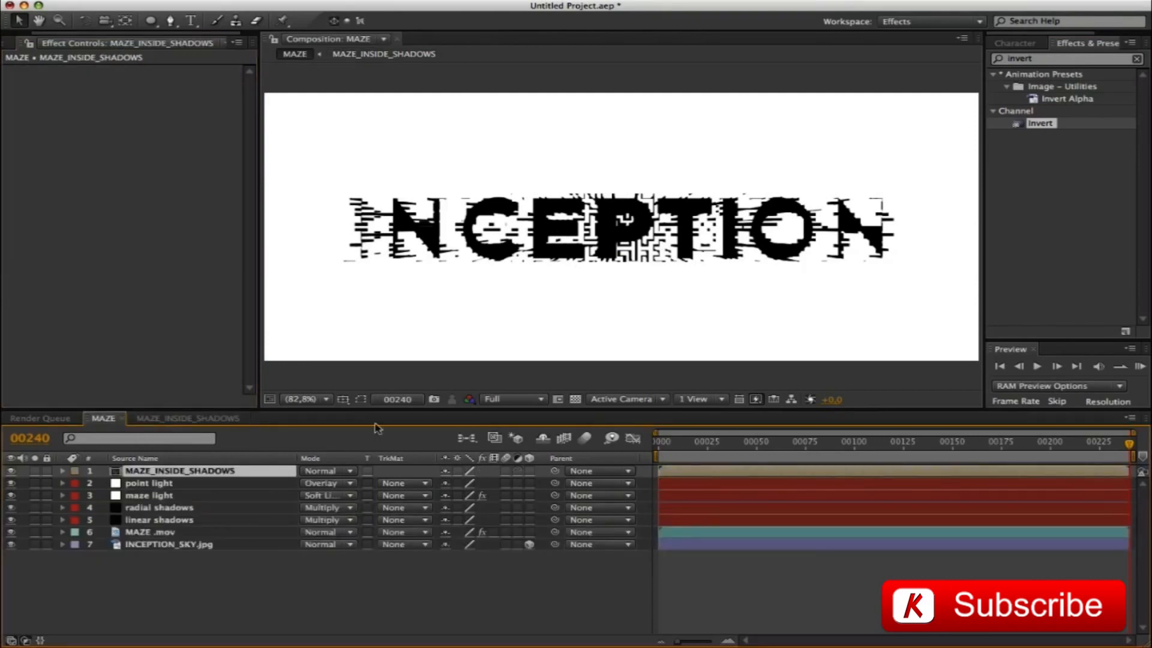
click(1045, 60)
text(key)
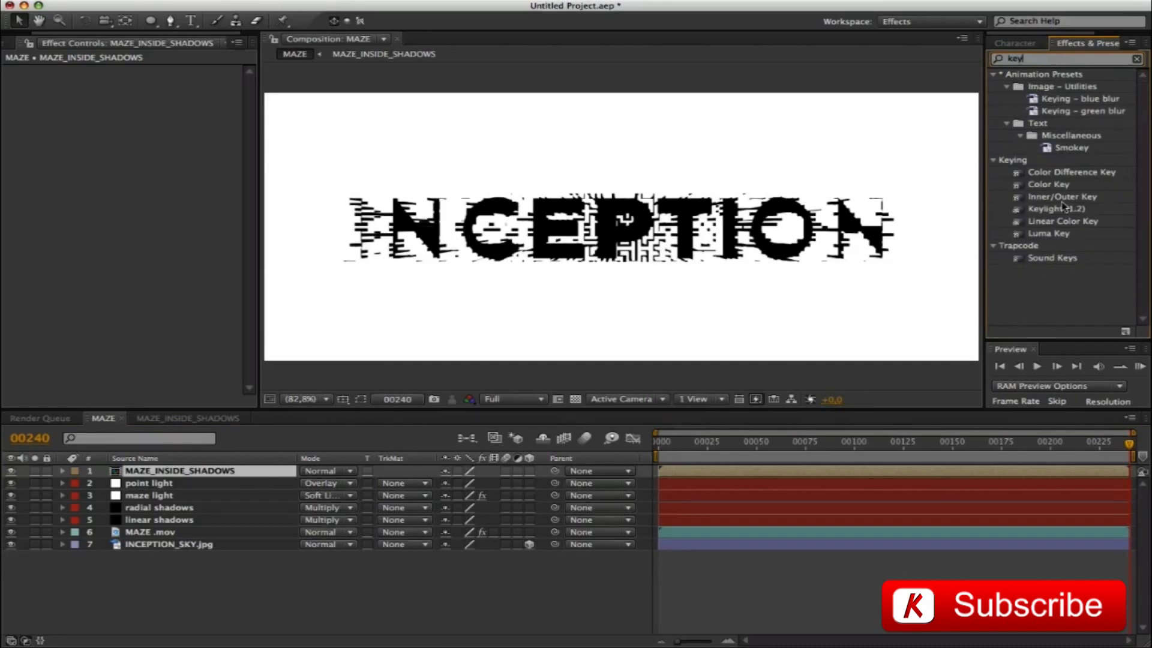
drag(1059, 191, 890, 156)
click(148, 96)
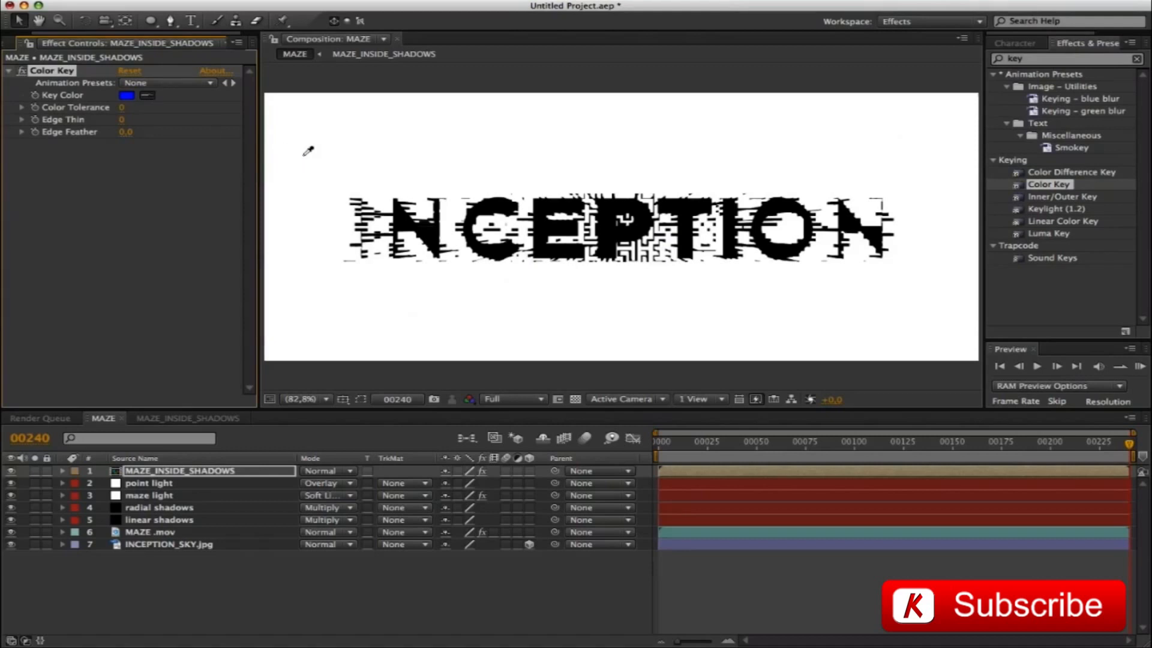
click(331, 144)
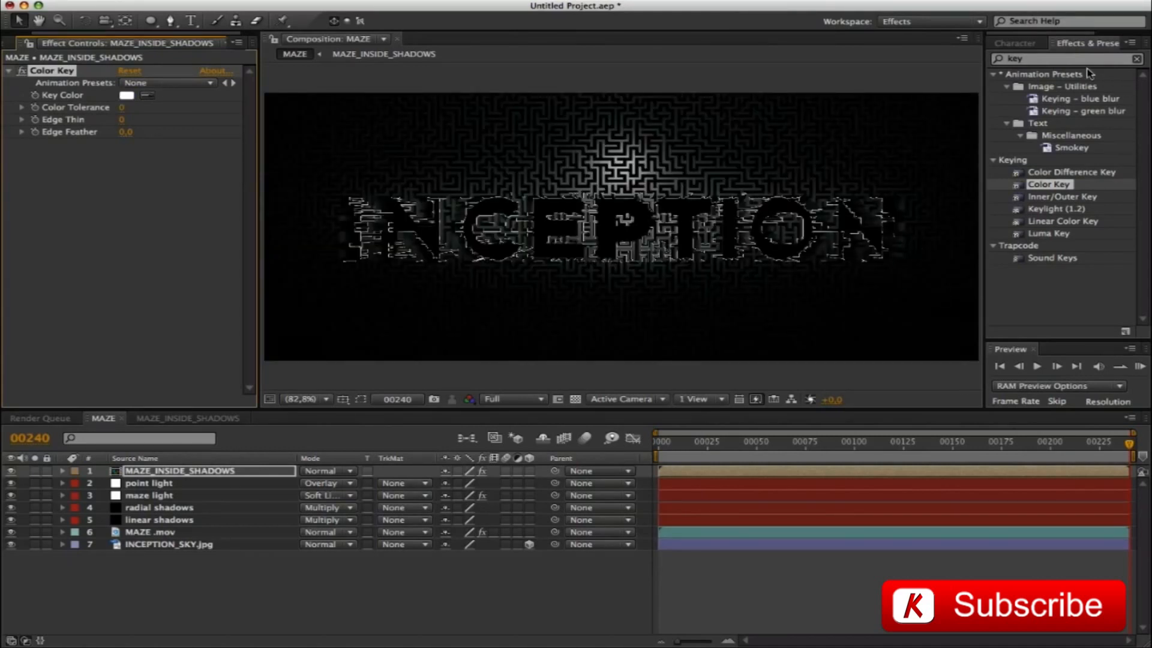
Add a Fill effect to the keyed MAZE_INSIDE_SHADOWS layer in MAZE and set its color to black
click(1062, 59)
text(fill)
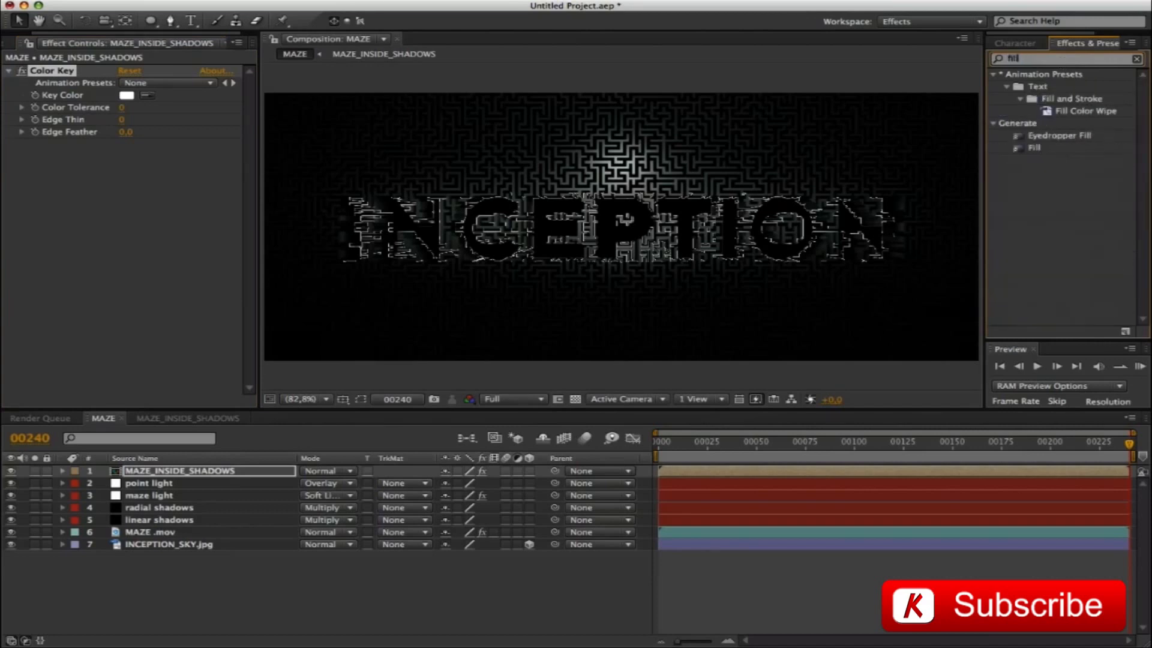
drag(1034, 149, 837, 207)
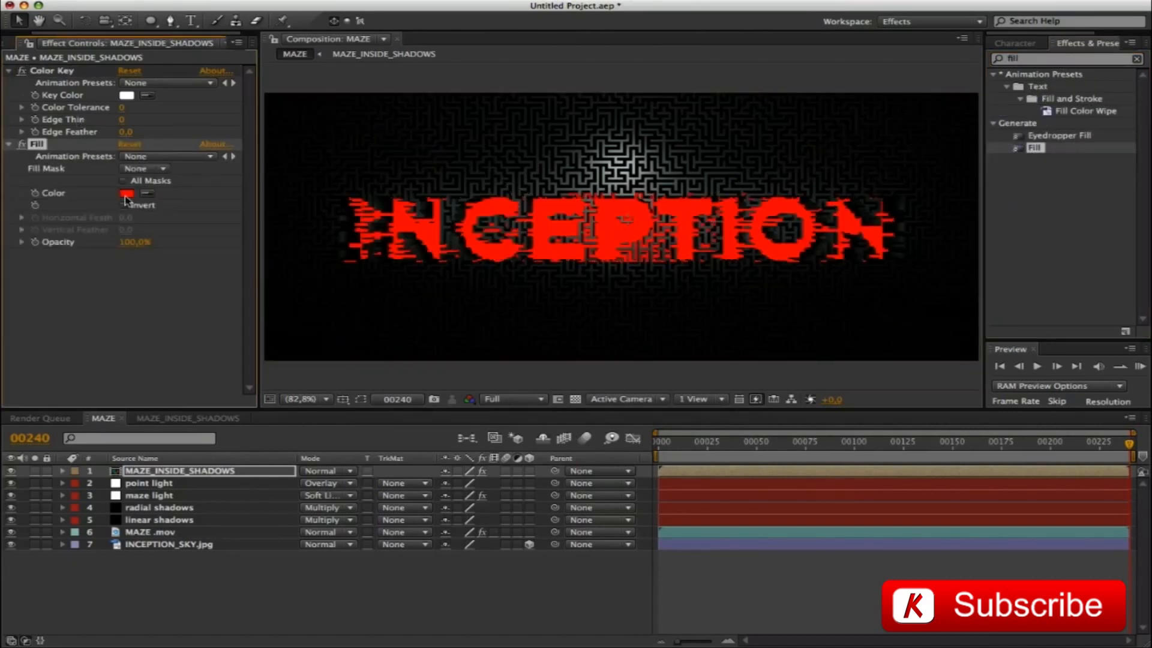
click(125, 195)
drag(474, 413, 250, 480)
click(720, 265)
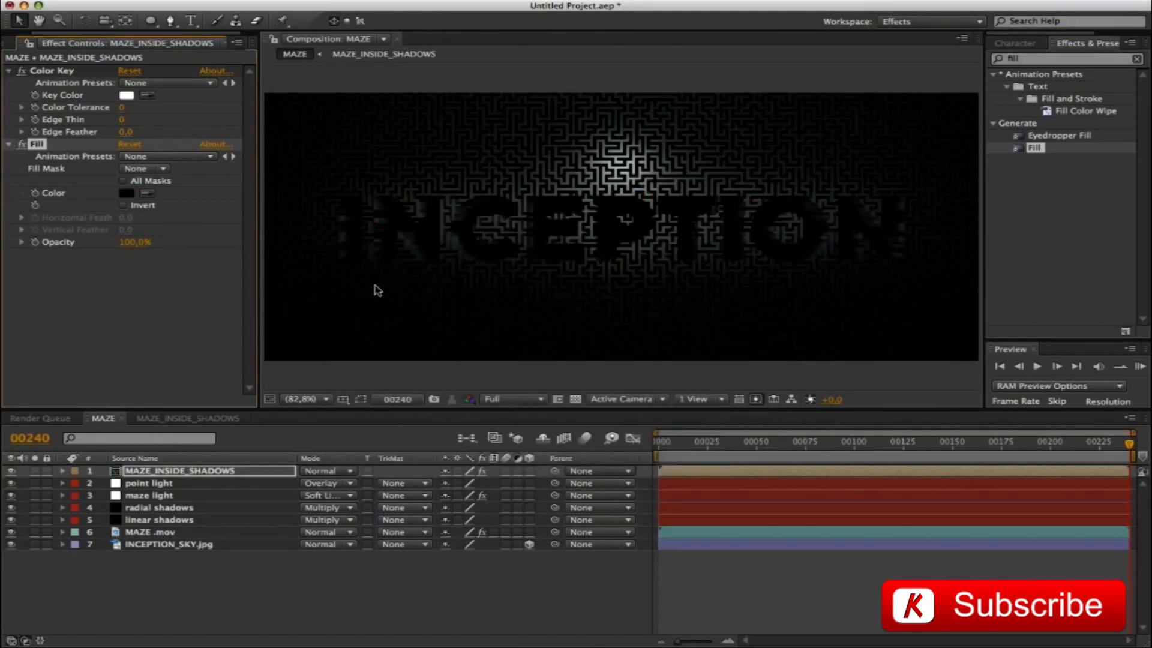
Set the MAZE_INSIDE_SHADOWS layer's opacity to 60% and collapse the layer
click(142, 473)
key(t)
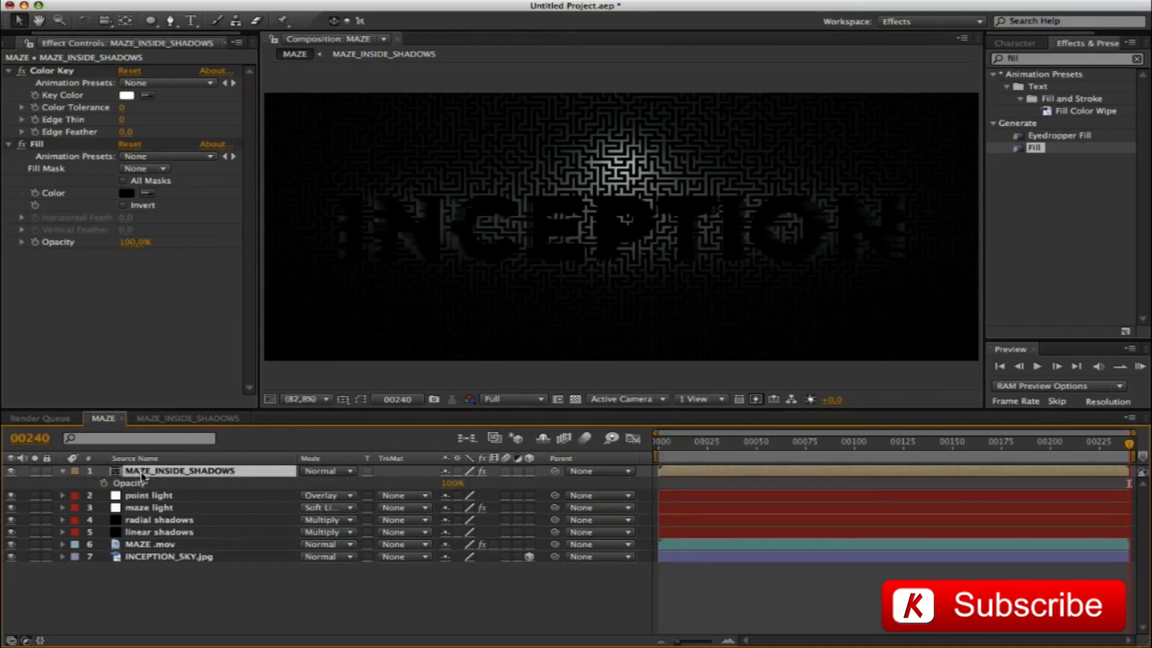
click(453, 483)
text(60)
key(Return)
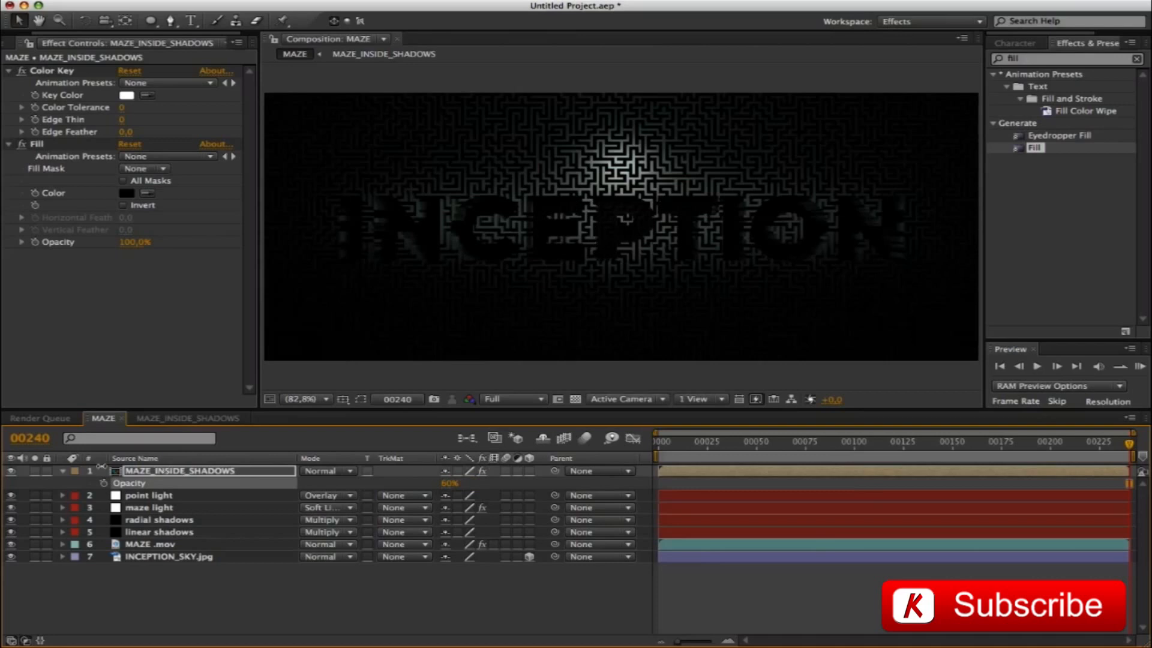
click(64, 473)
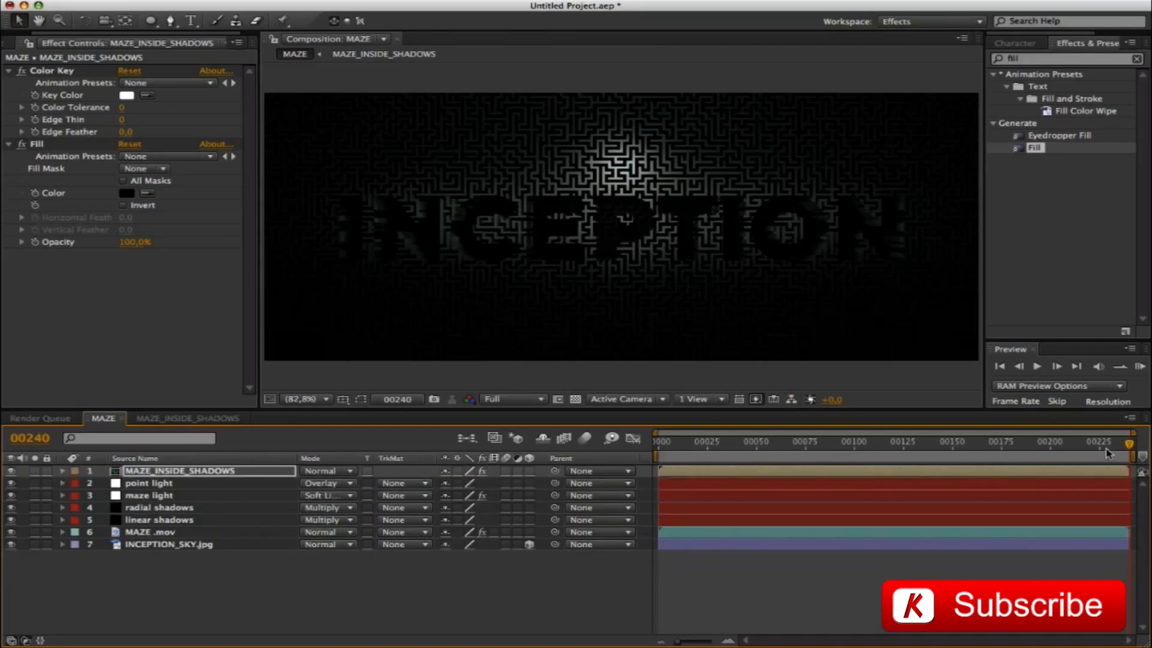
Go to frame 118 and reveal the MAZE_INSIDE_SHADOWS layer's opacity property
drag(1128, 445, 904, 443)
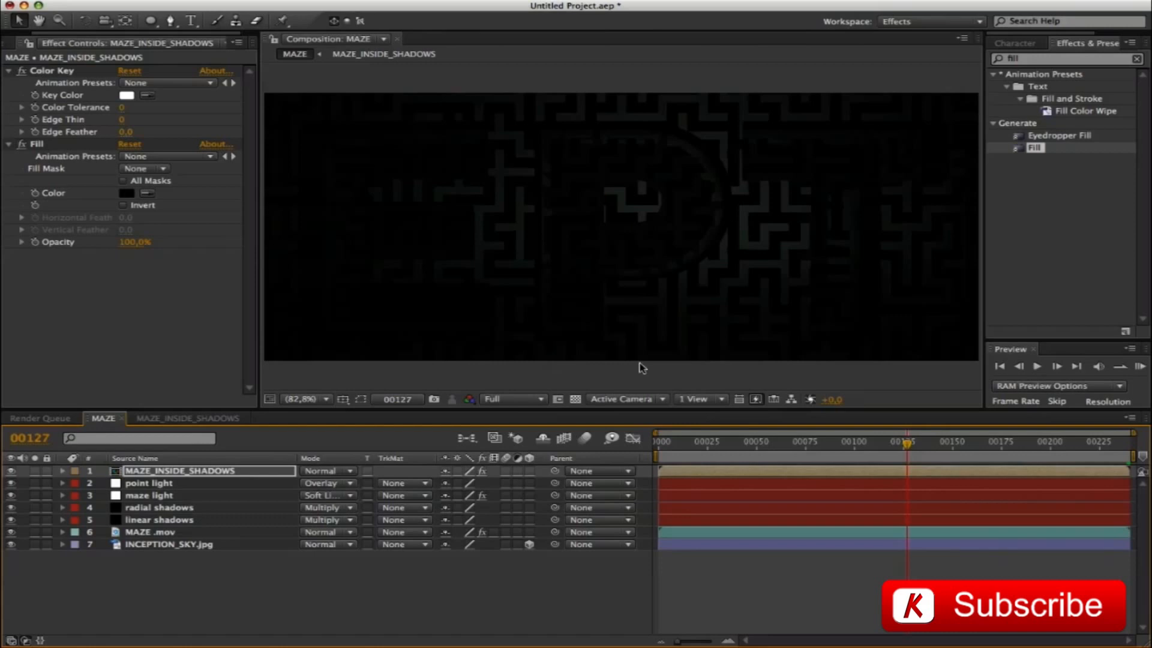
click(40, 438)
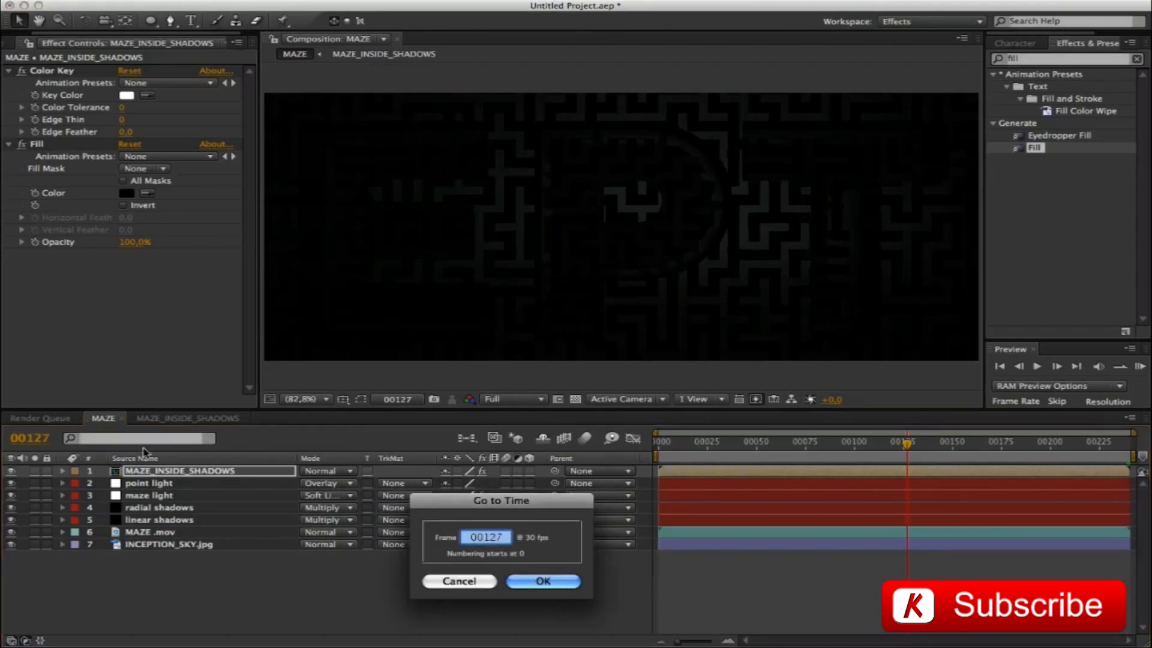
text(118)
key(Return)
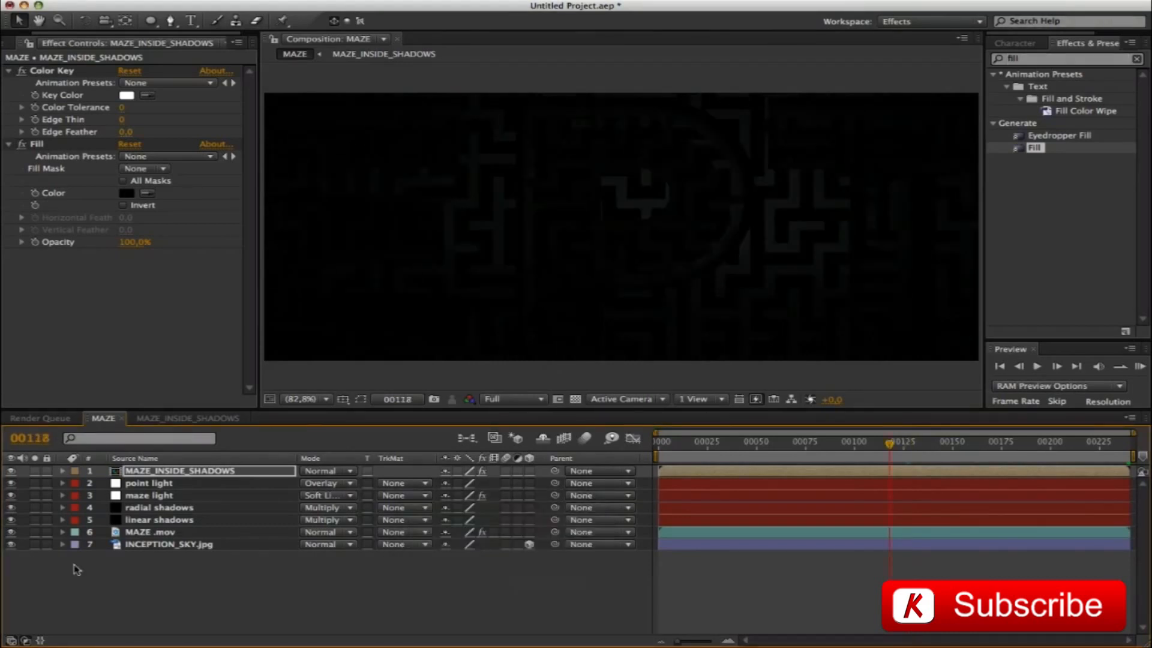
key(t)
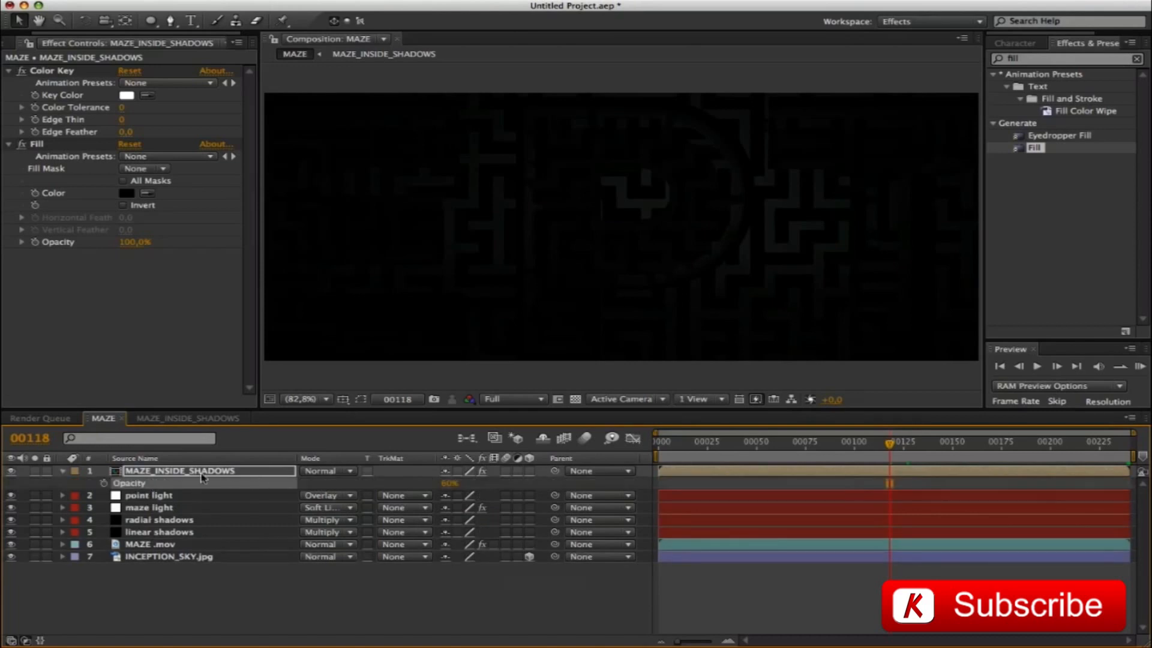